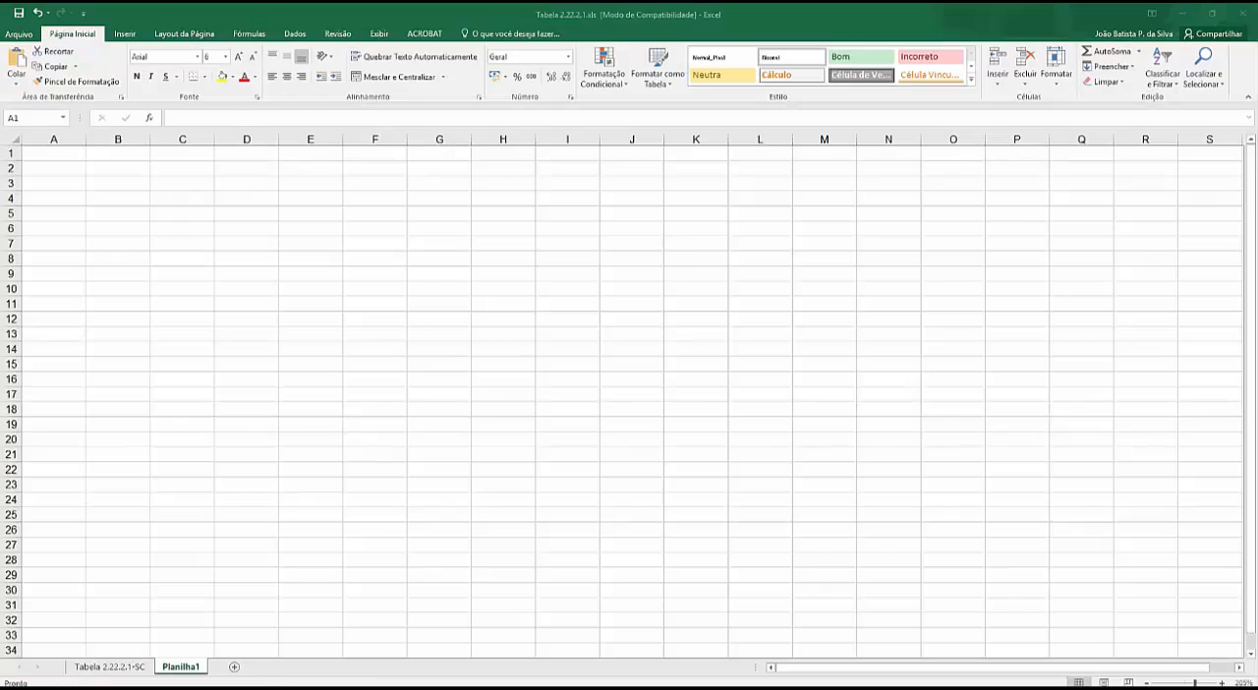
# - Switch to the browser and view the IBGE Censo 2010 Indicadores Sociais Municipais zip tables by Unidades da Federação, closing the browser when done
pyautogui.moveTo(772, 243); pyautogui.dragTo(595, 2)
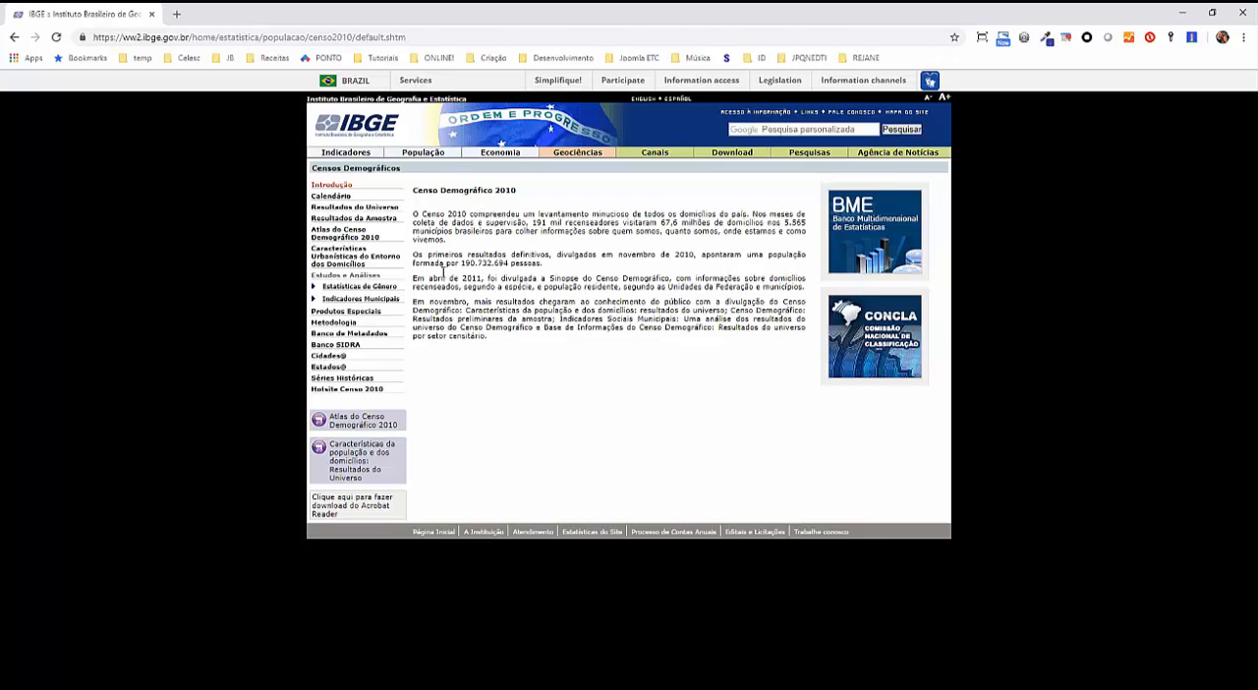
pyautogui.click(373, 304)
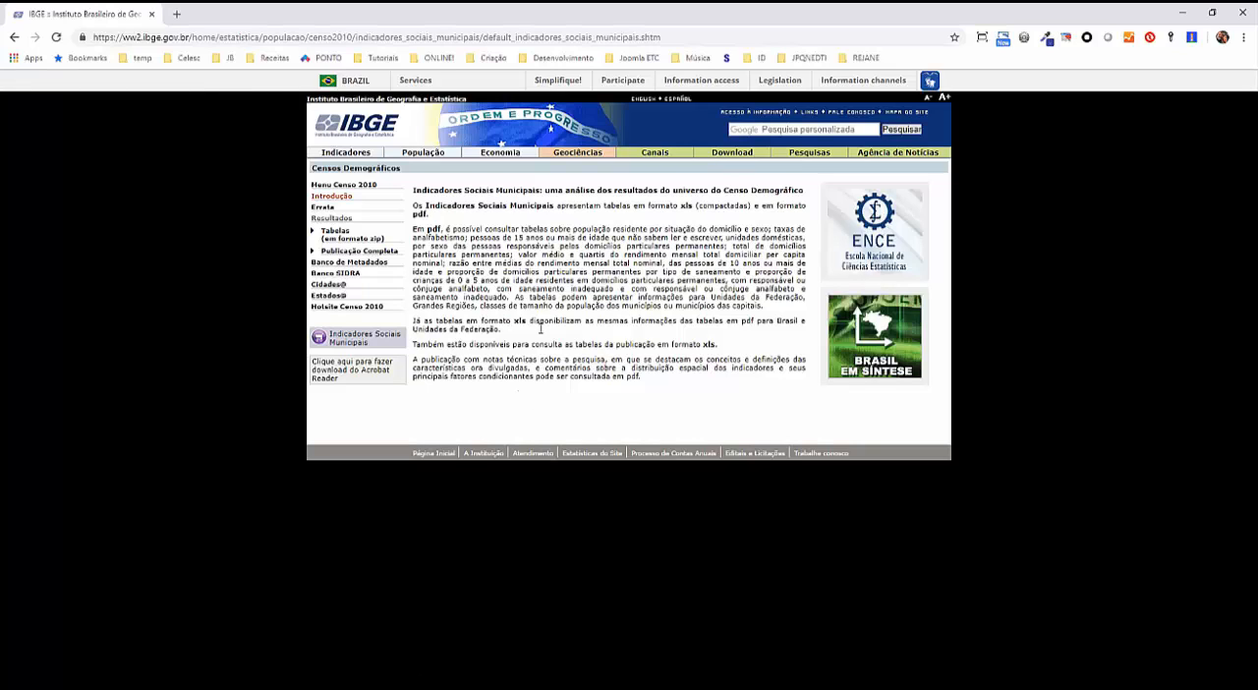
pyautogui.click(337, 239)
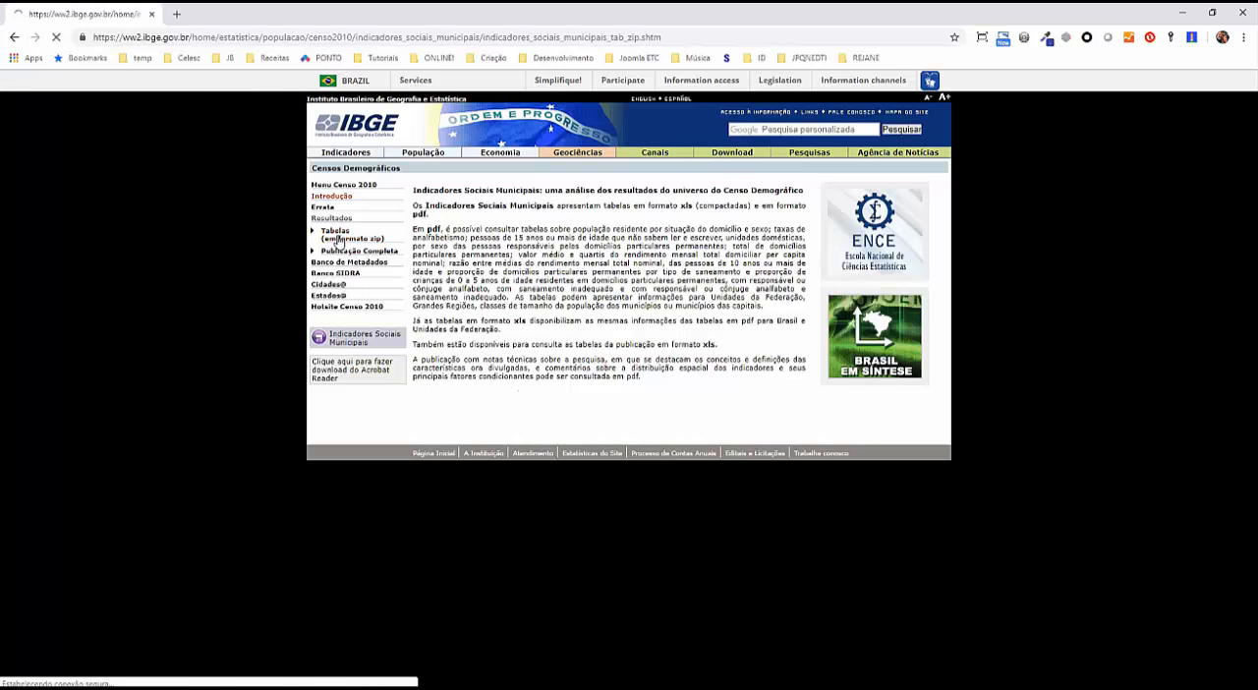
pyautogui.click(441, 254)
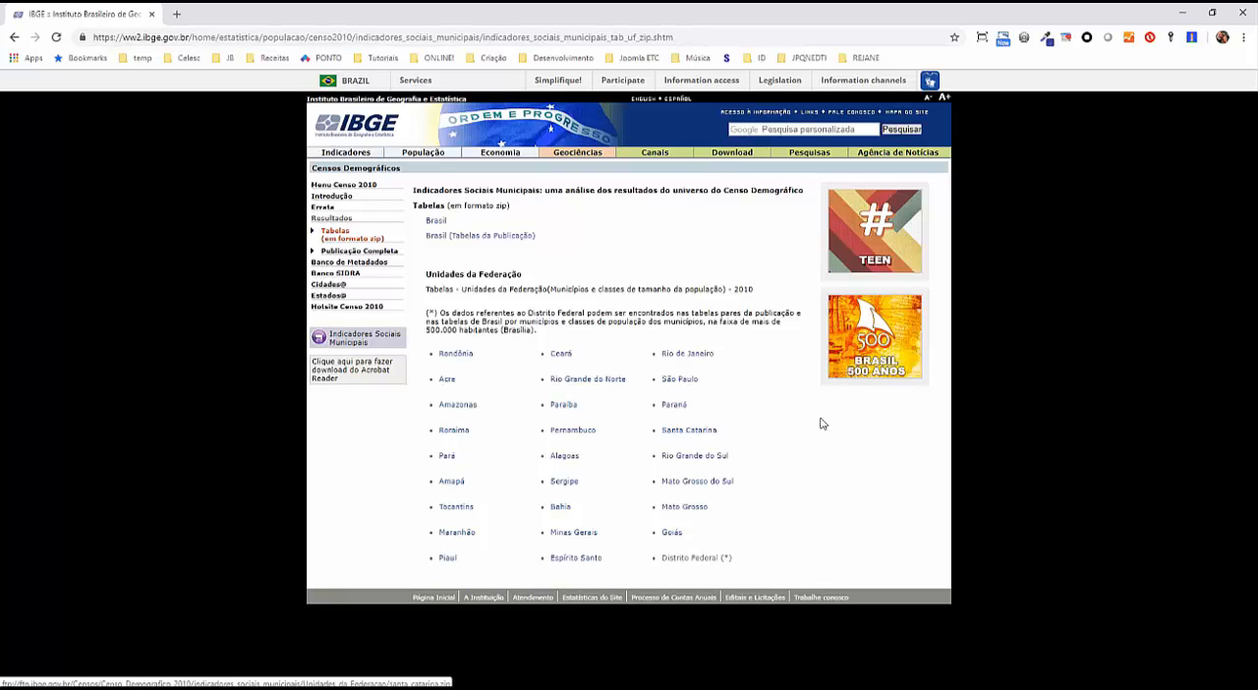
pyautogui.click(1244, 13)
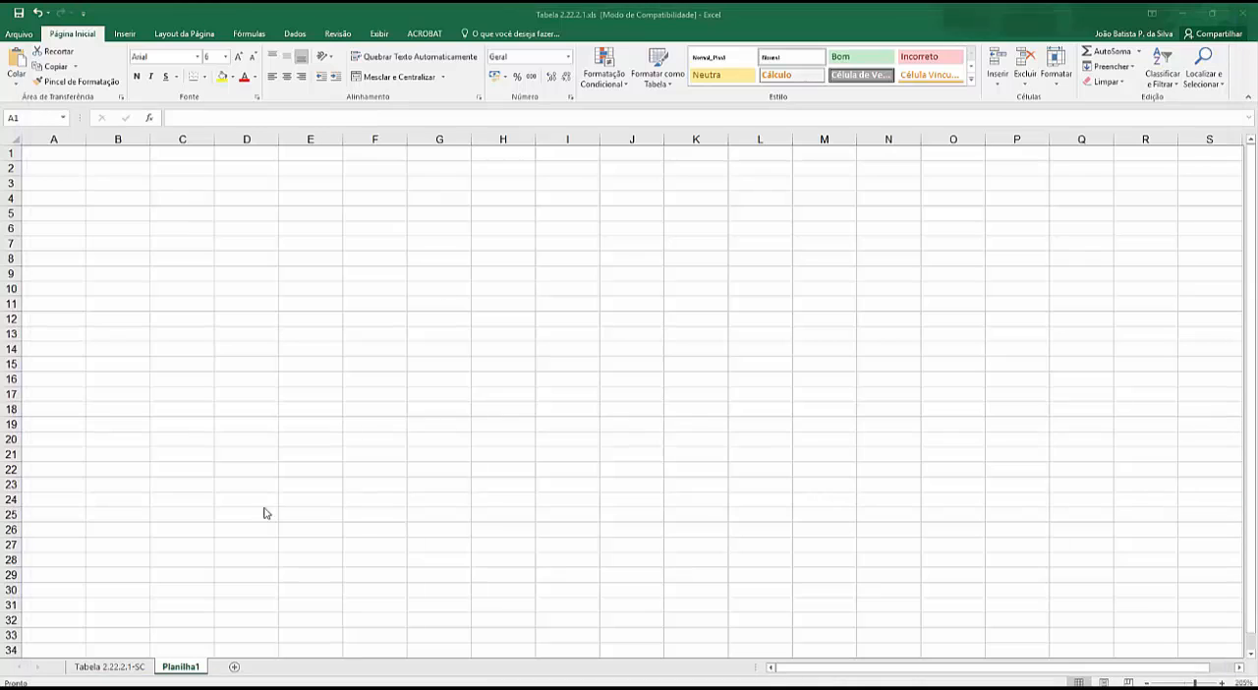
# - Examine the municipality population table on the Tabela 2.22.2.1-SC sheet, from the headers to the last municipality, and the state total in C8
pyautogui.click(114, 669)
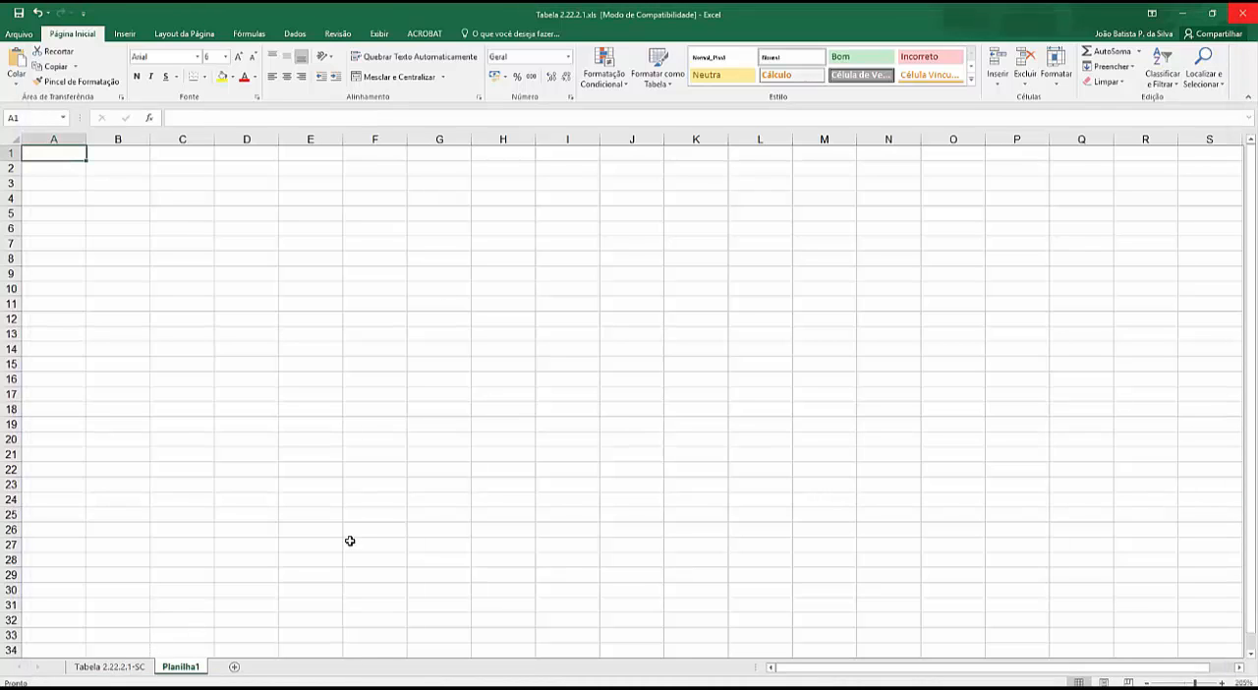
pyautogui.click(130, 671)
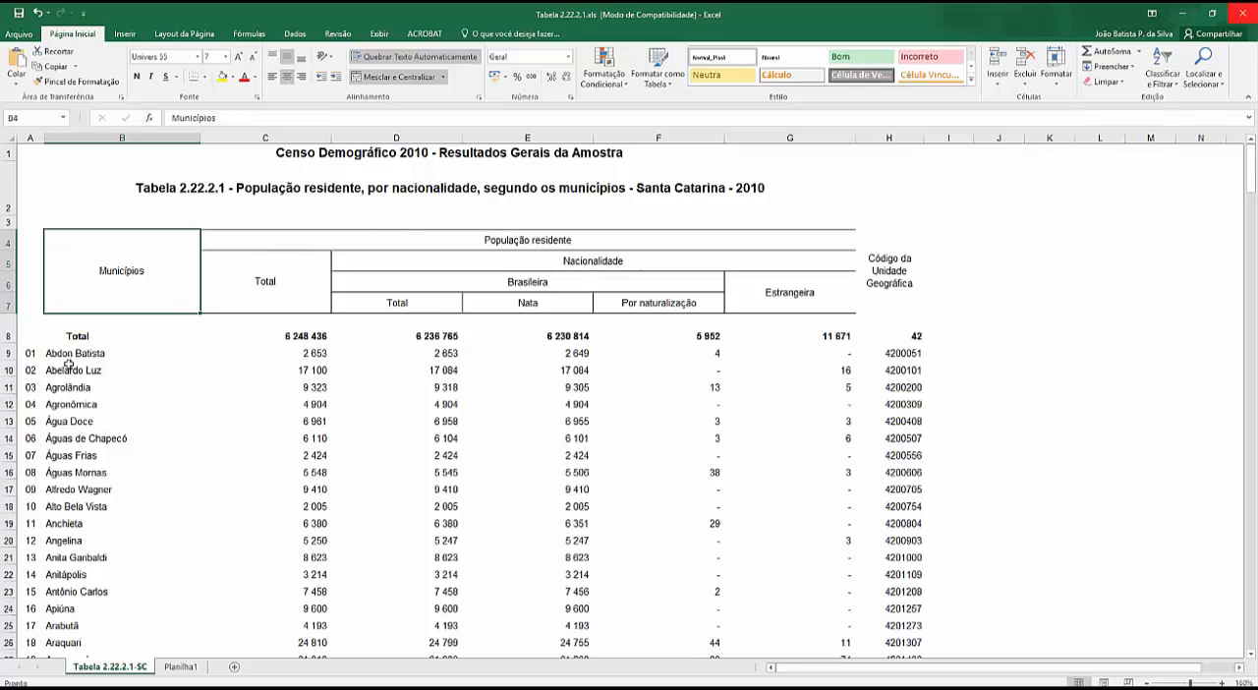
pyautogui.scroll(-20, 53, 361)
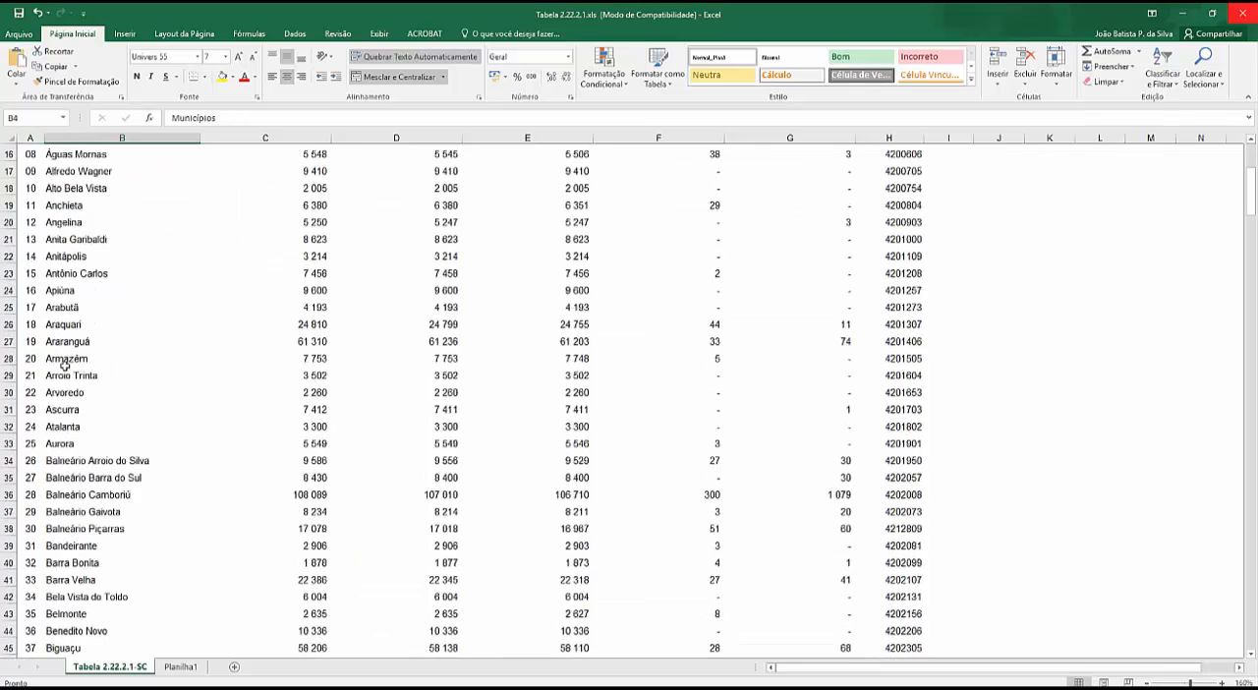
pyautogui.scroll(-20, 64, 365)
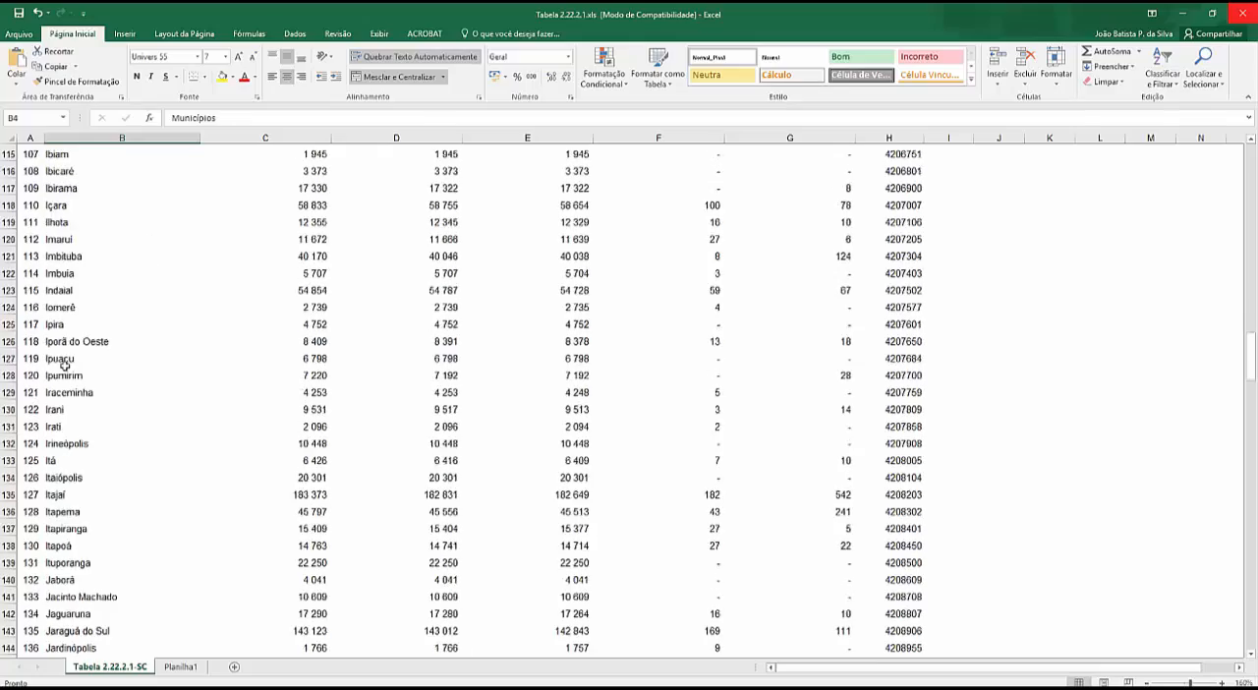
pyautogui.scroll(-20, 64, 365)
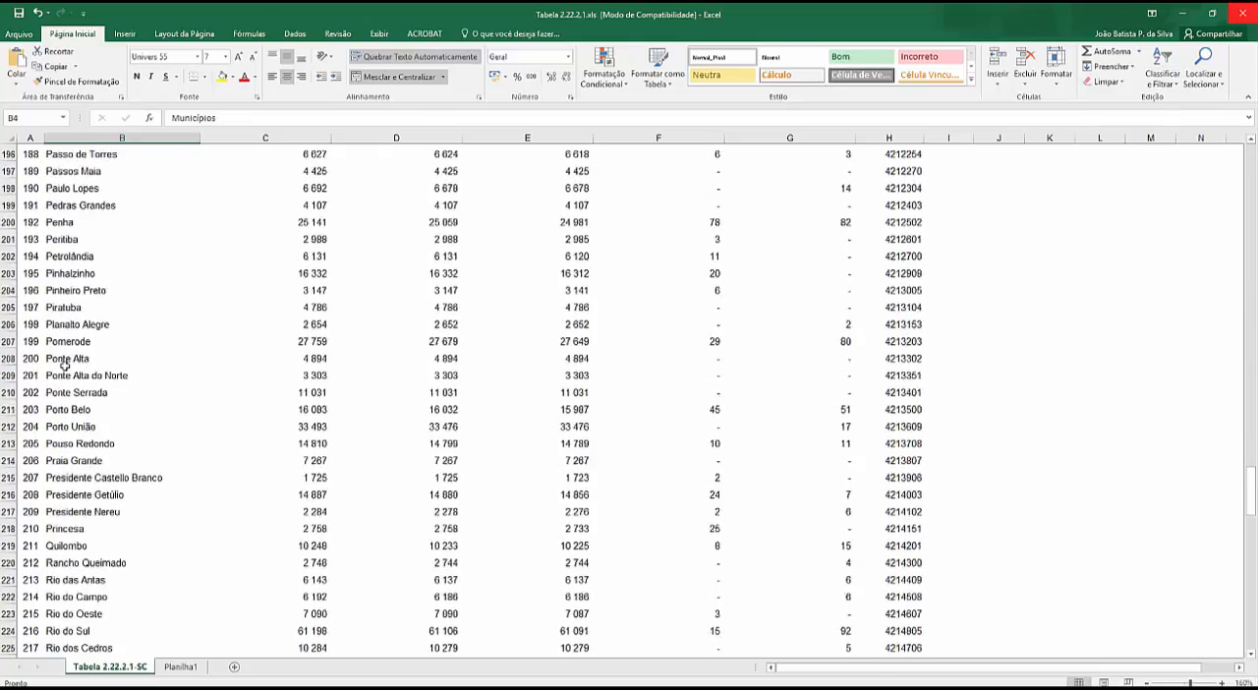
pyautogui.scroll(-8, 61, 375)
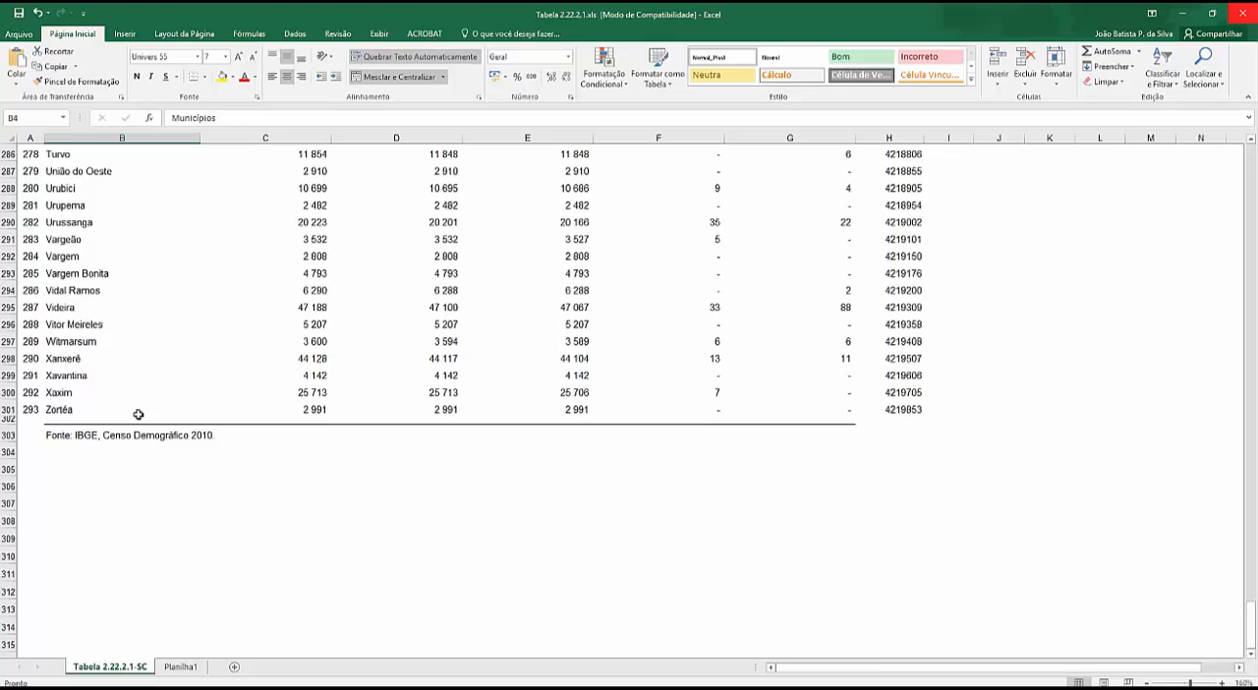
pyautogui.scroll(20, 396, 397)
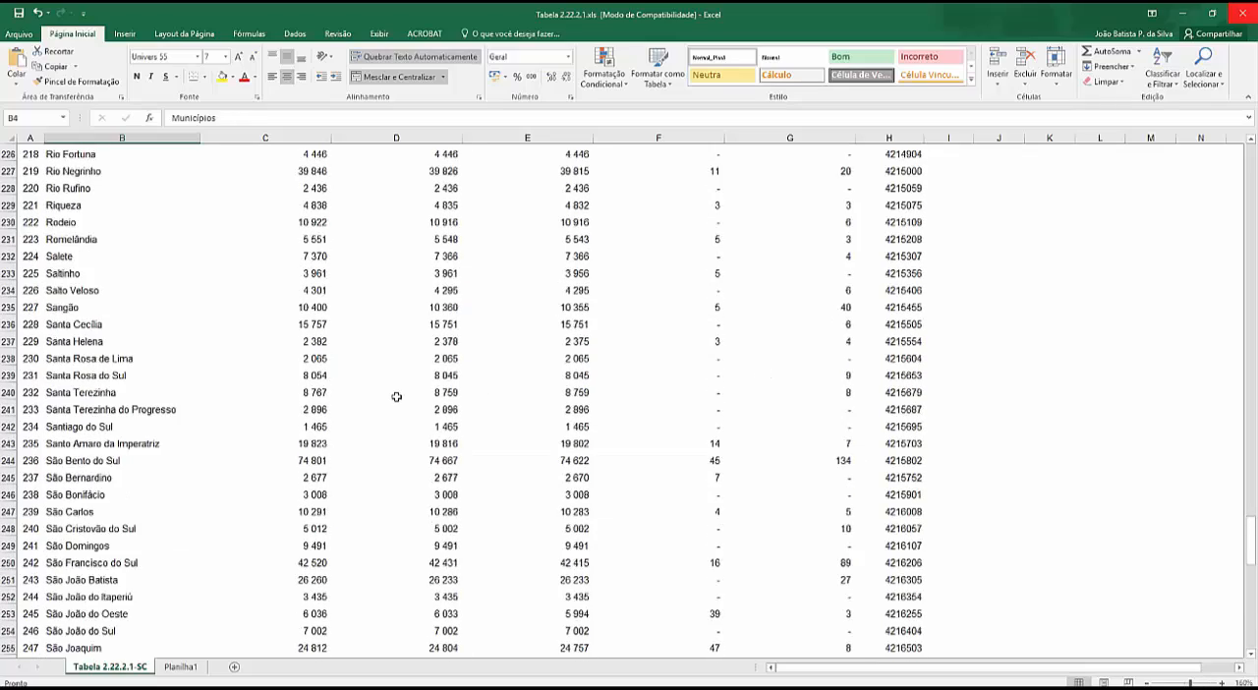
pyautogui.scroll(20, 396, 396)
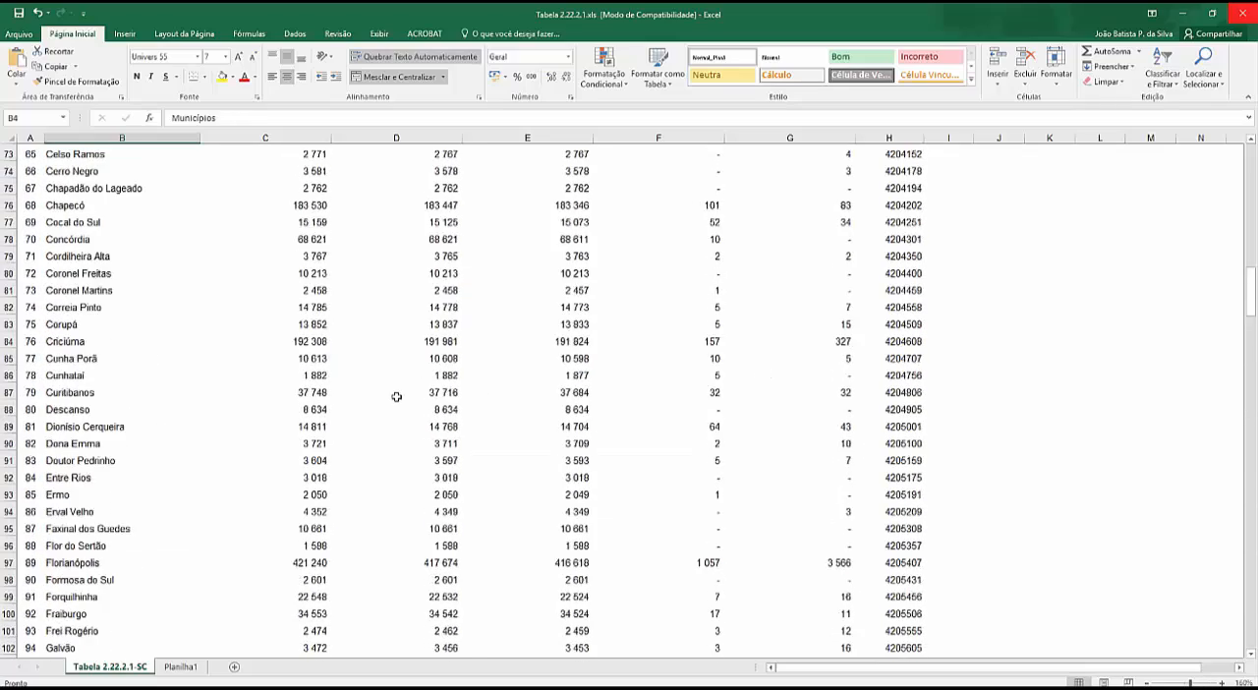
pyautogui.scroll(11, 295, 368)
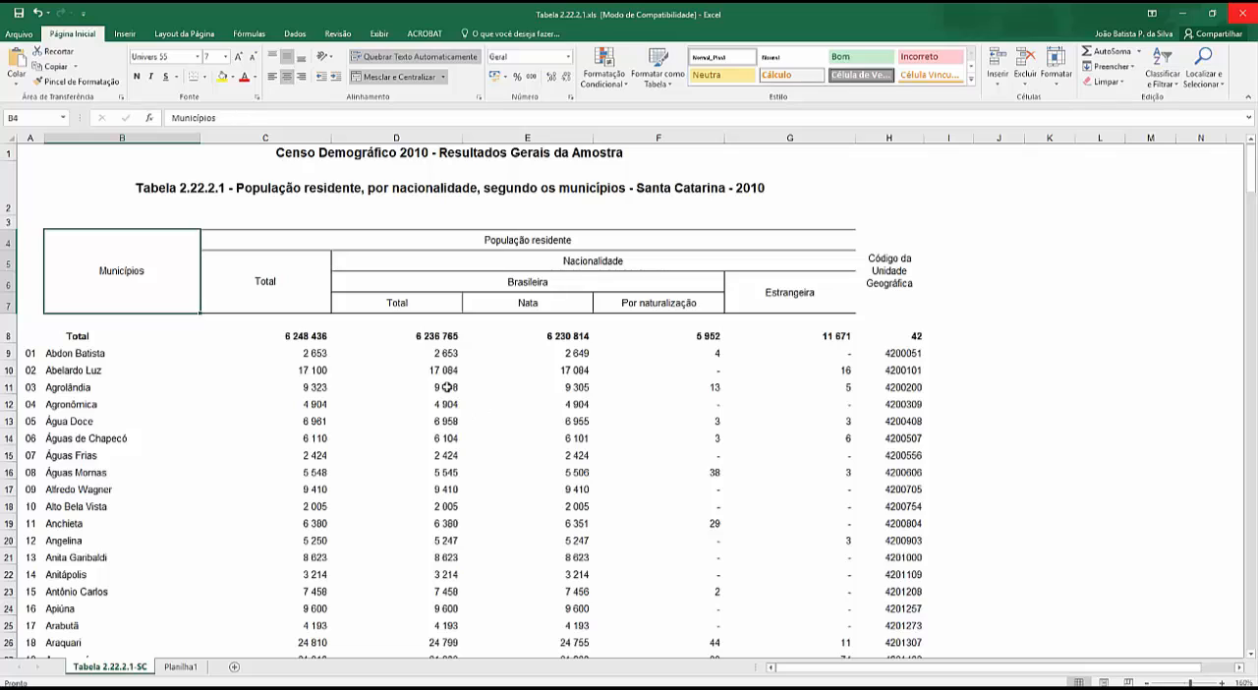
pyautogui.click(295, 336)
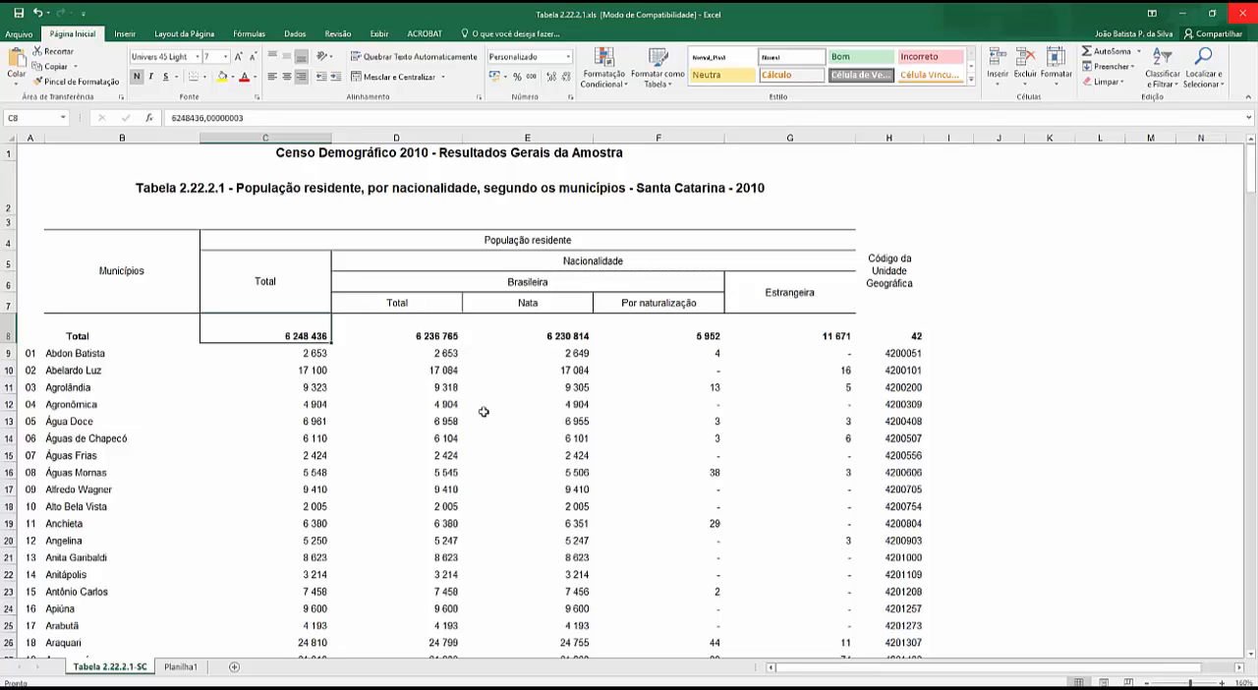
pyautogui.scroll(-5, 486, 418)
pyautogui.scroll(5, 487, 417)
# - Narrow columns D, E, F and G of the population table to fit their contents more closely
pyautogui.moveTo(462, 137); pyautogui.dragTo(420, 137)
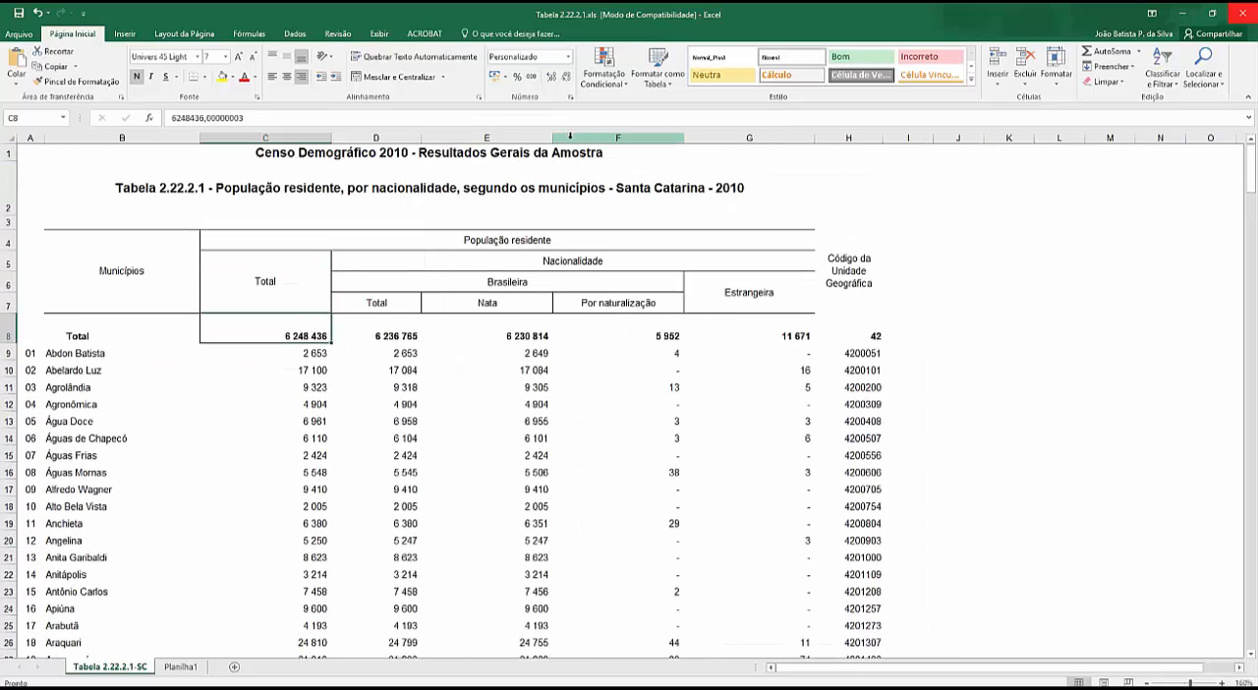
pyautogui.moveTo(553, 138); pyautogui.dragTo(511, 138)
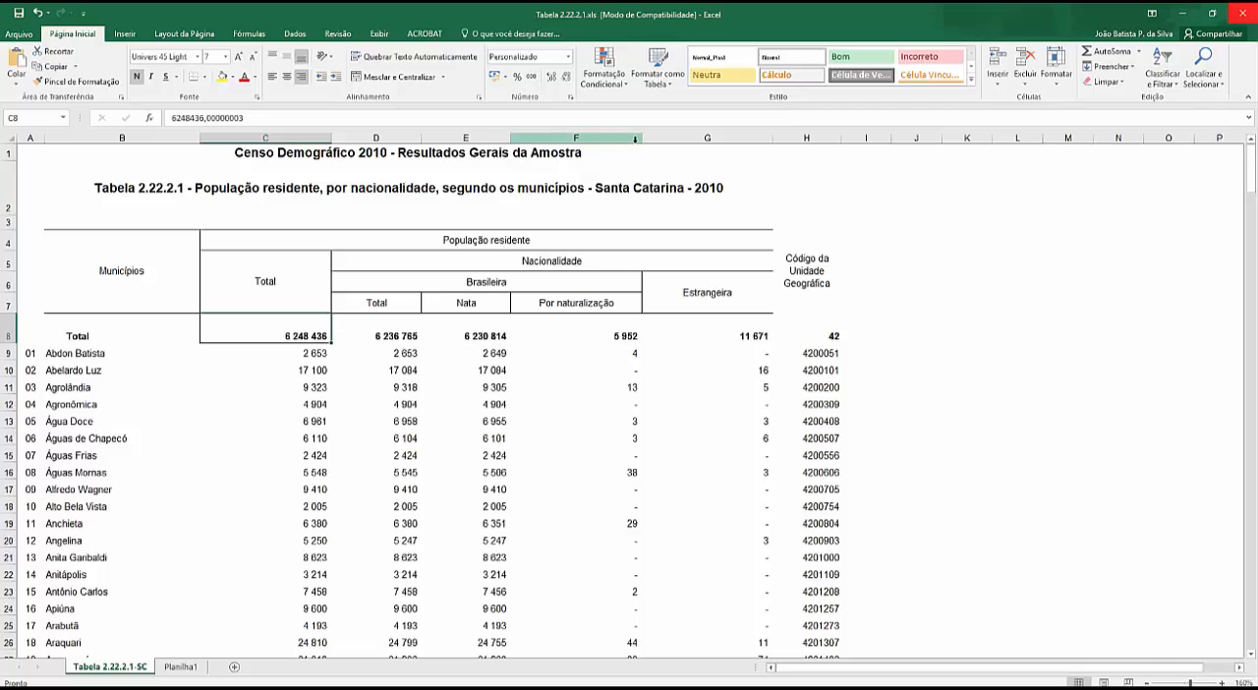
pyautogui.moveTo(639, 138); pyautogui.dragTo(601, 138)
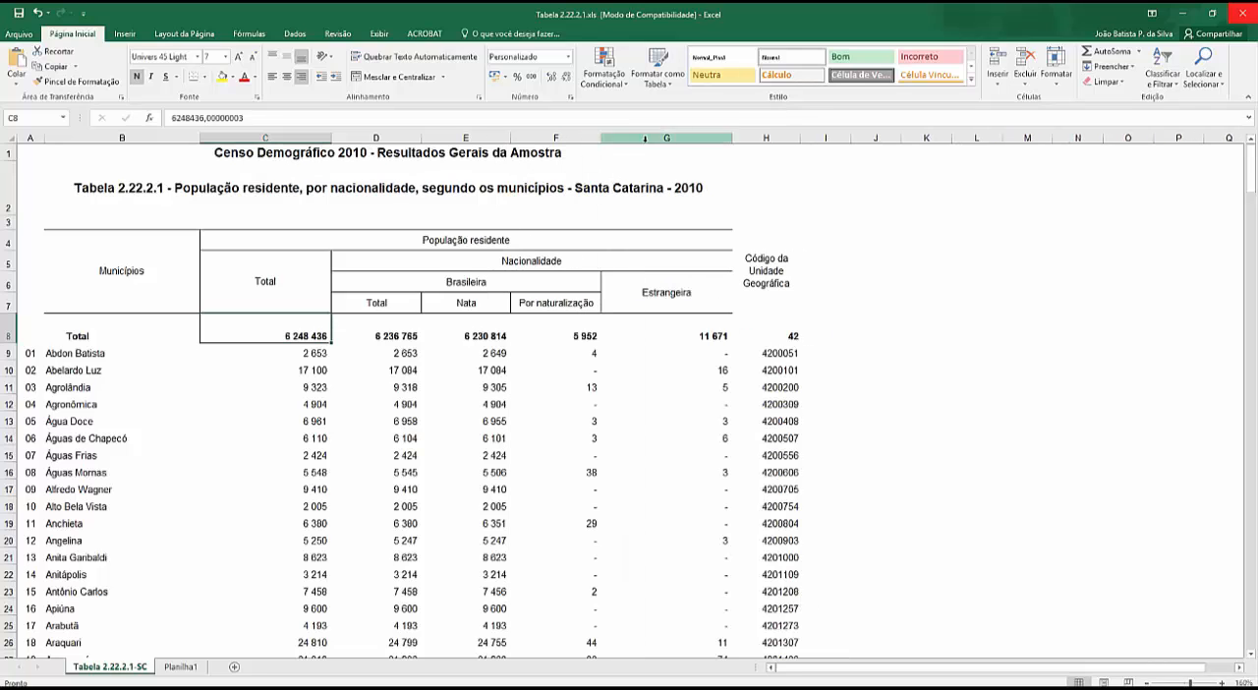
pyautogui.moveTo(732, 137); pyautogui.dragTo(684, 138)
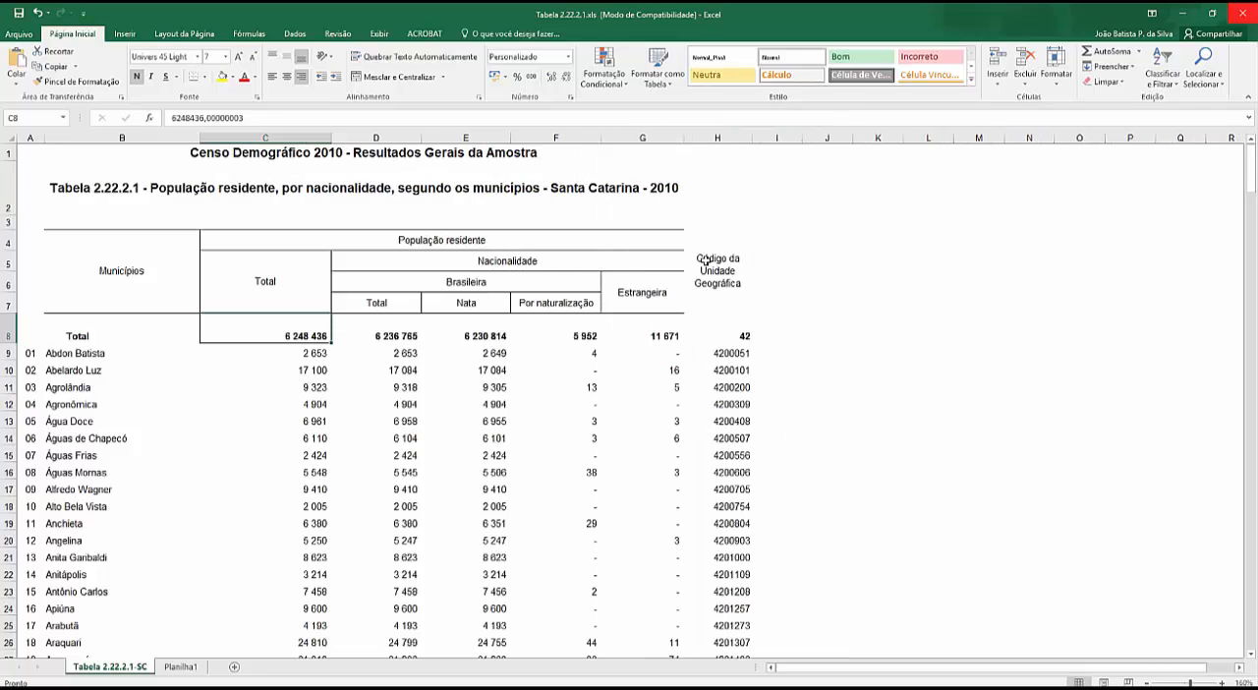
# - Delete column H, which holds the Código da Unidade Geográfica
pyautogui.click(716, 137)
pyautogui.rightClick(714, 138)
pyautogui.click(732, 244)
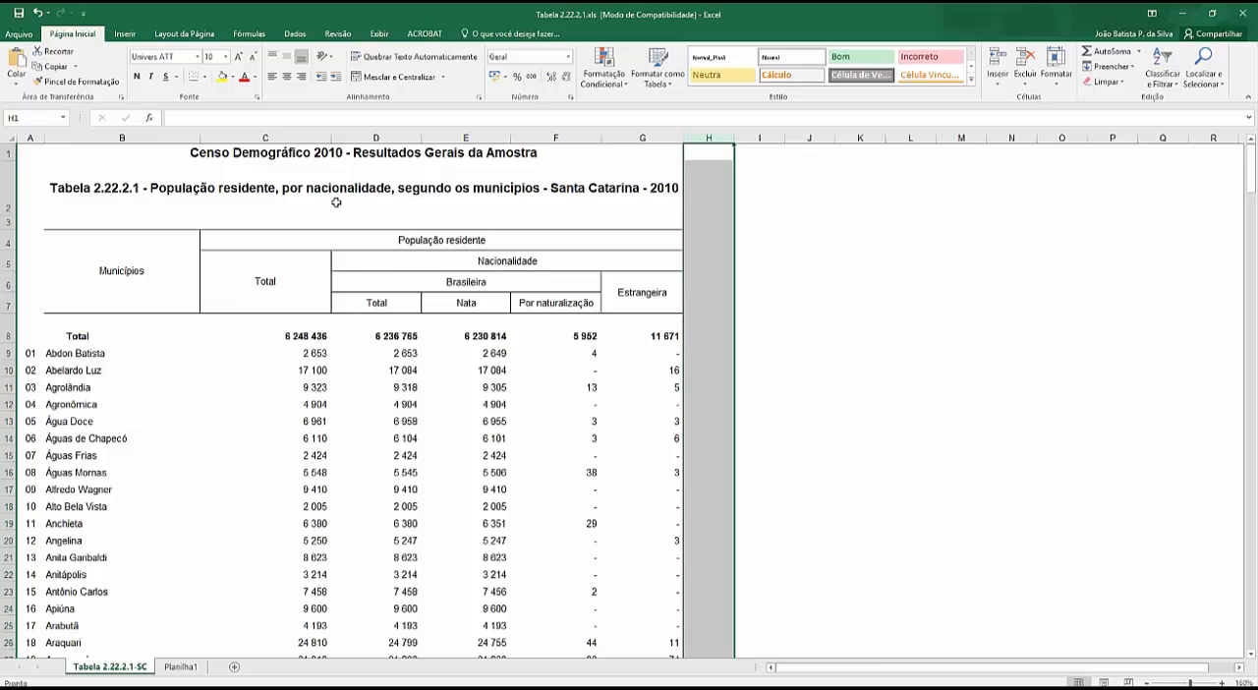
# - Reduce the height of row 2 so the table title sits directly under the Censo Demográfico heading
pyautogui.moveTo(8, 155); pyautogui.dragTo(8, 204)
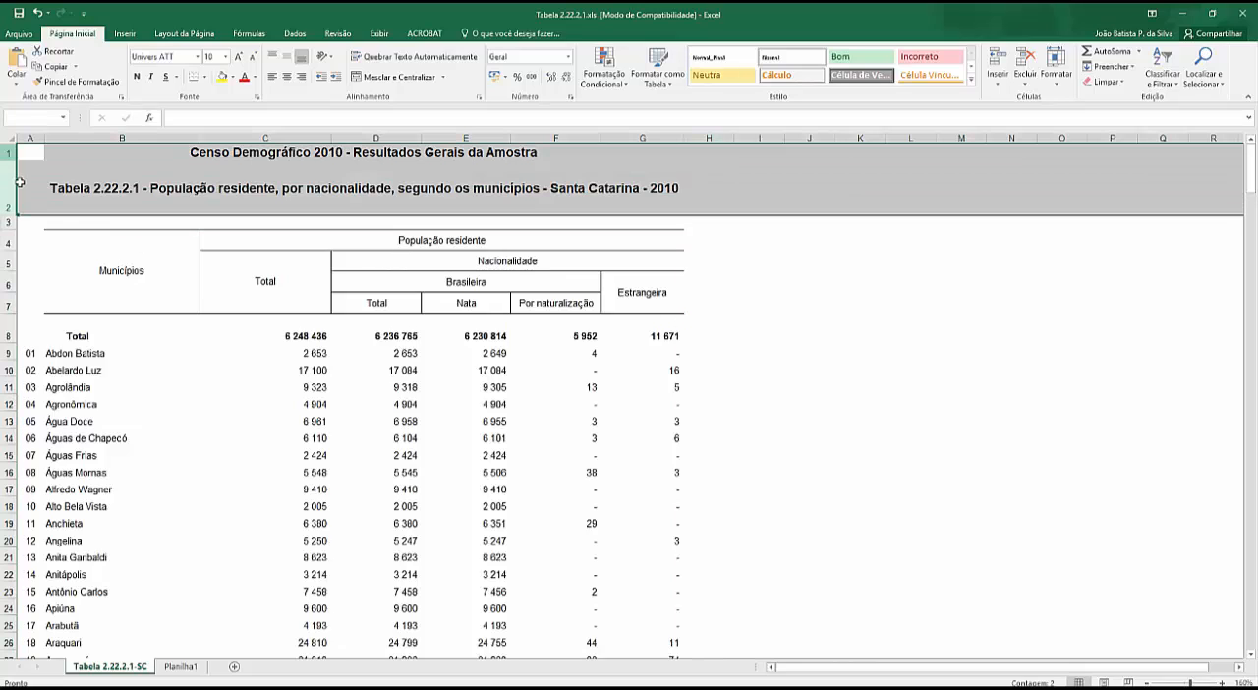
pyautogui.click(134, 178)
pyautogui.click(810, 191)
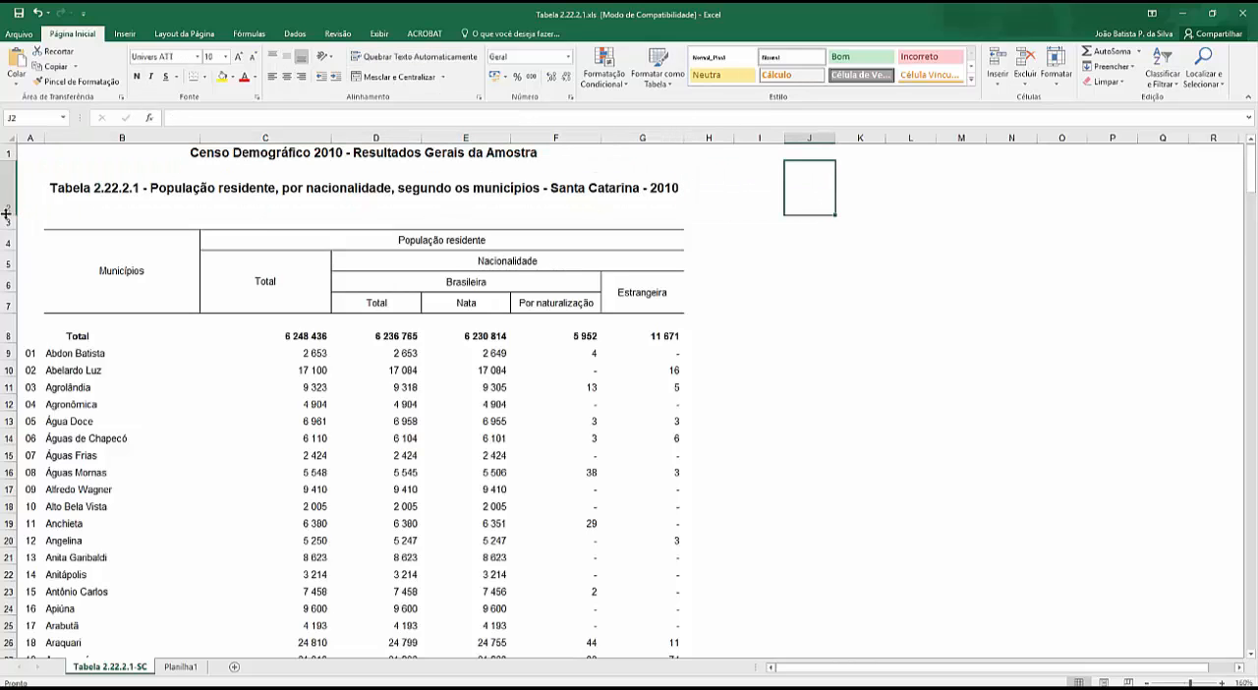
pyautogui.moveTo(6, 215); pyautogui.dragTo(7, 173)
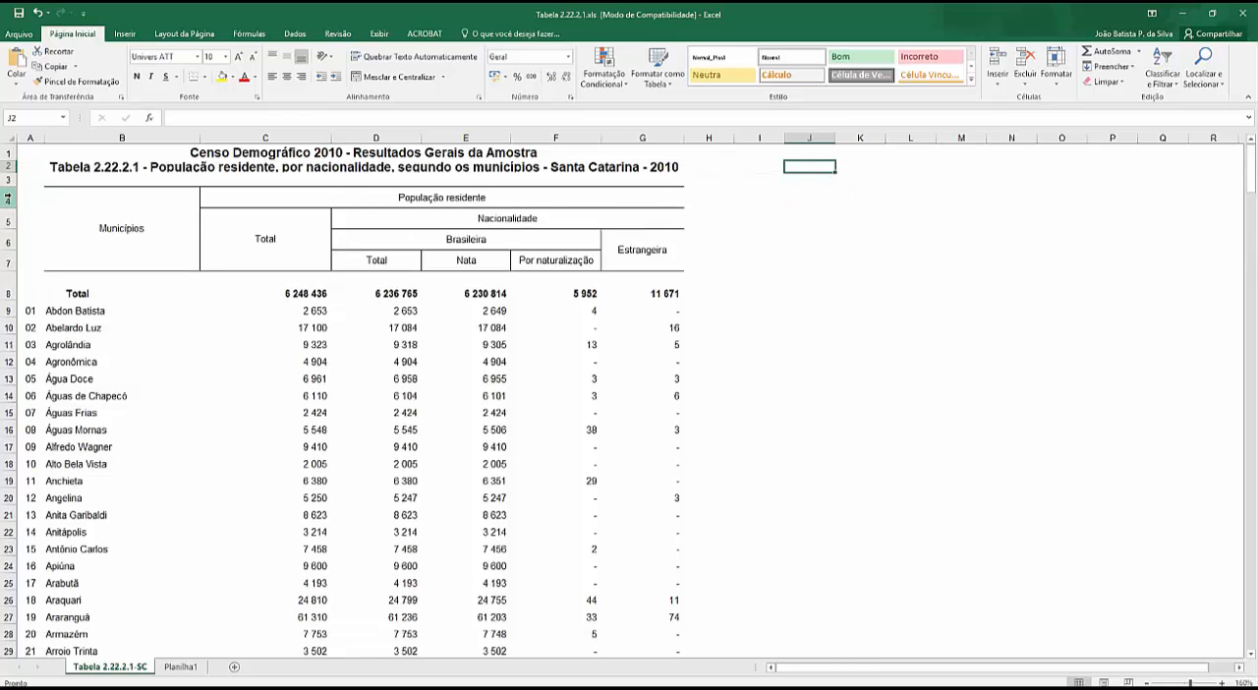
pyautogui.scroll(-4, 726, 421)
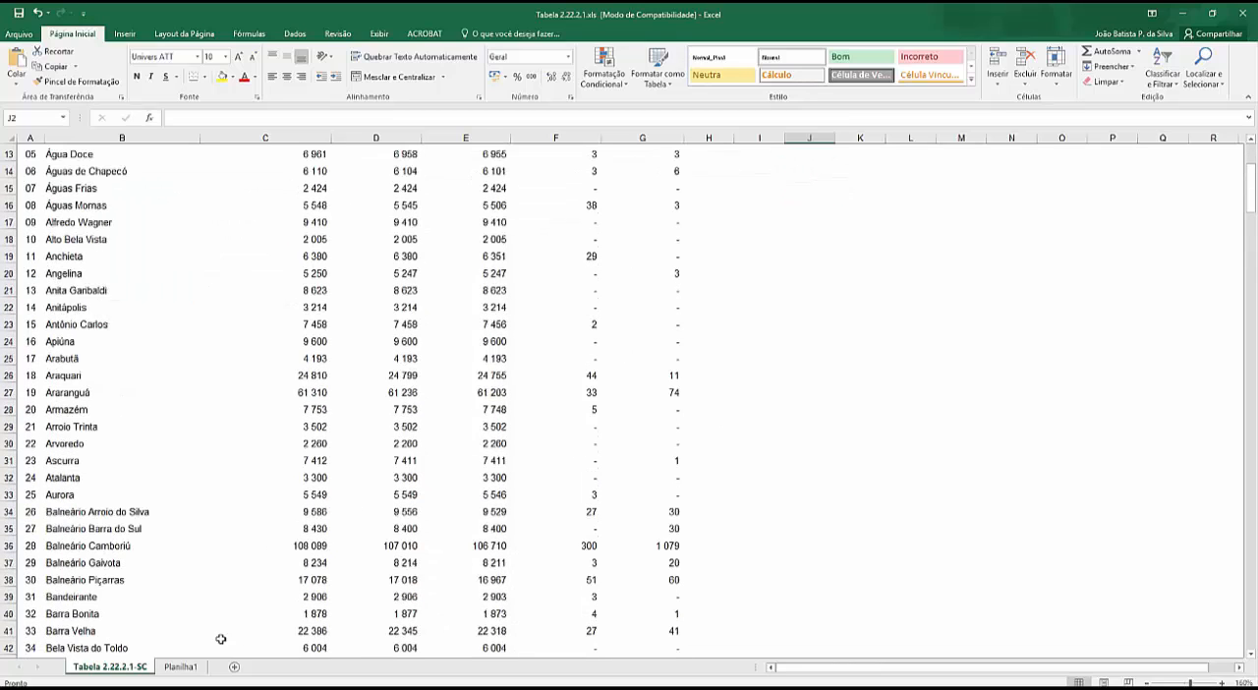
pyautogui.click(180, 667)
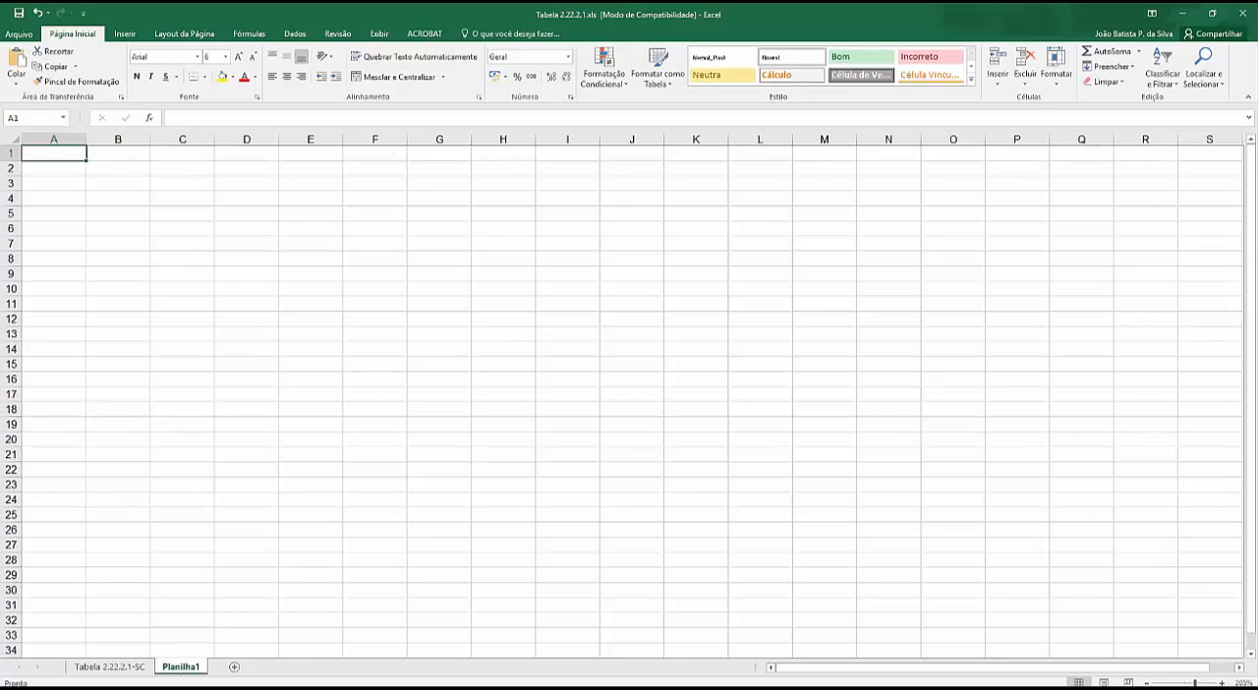
pyautogui.hotkey('alt', 'Tab')
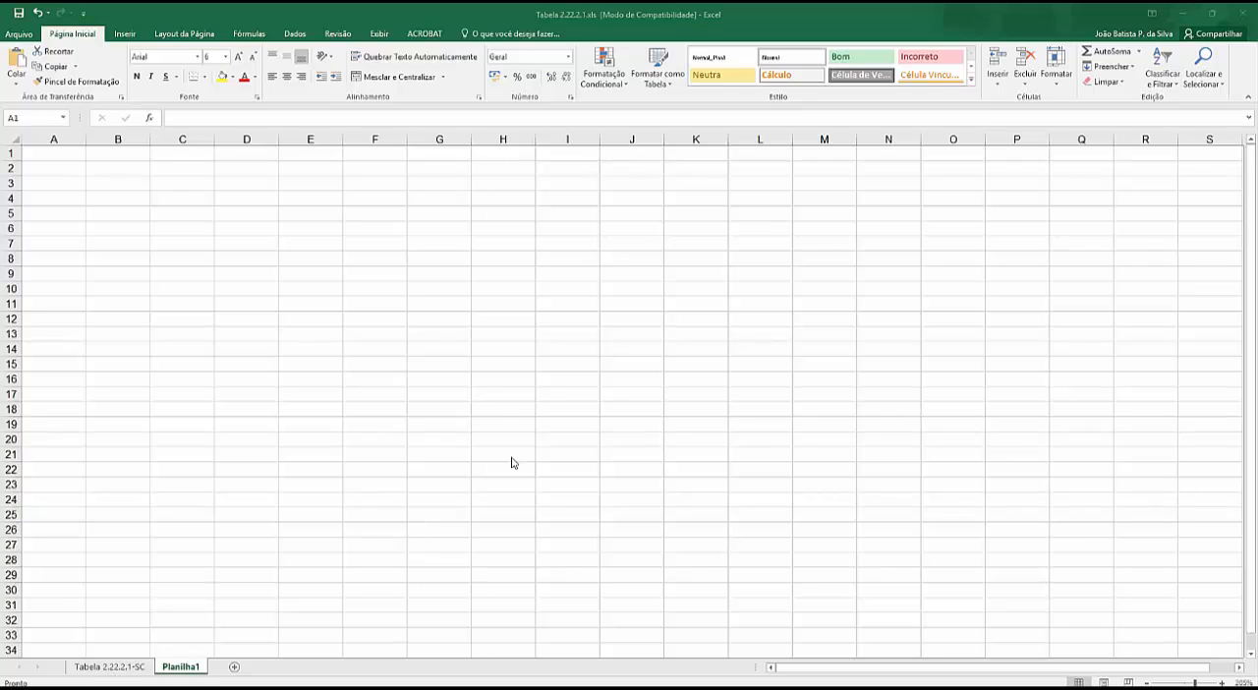
pyautogui.hotkey('alt', 'Tab')
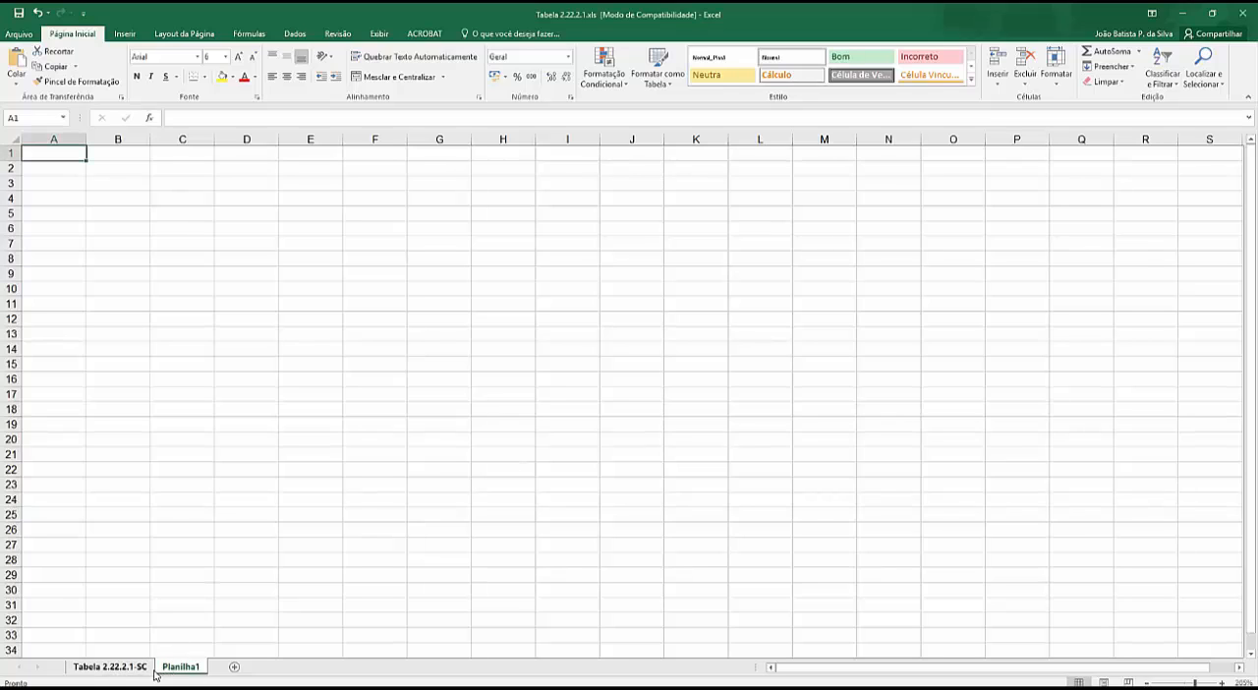
pyautogui.click(141, 669)
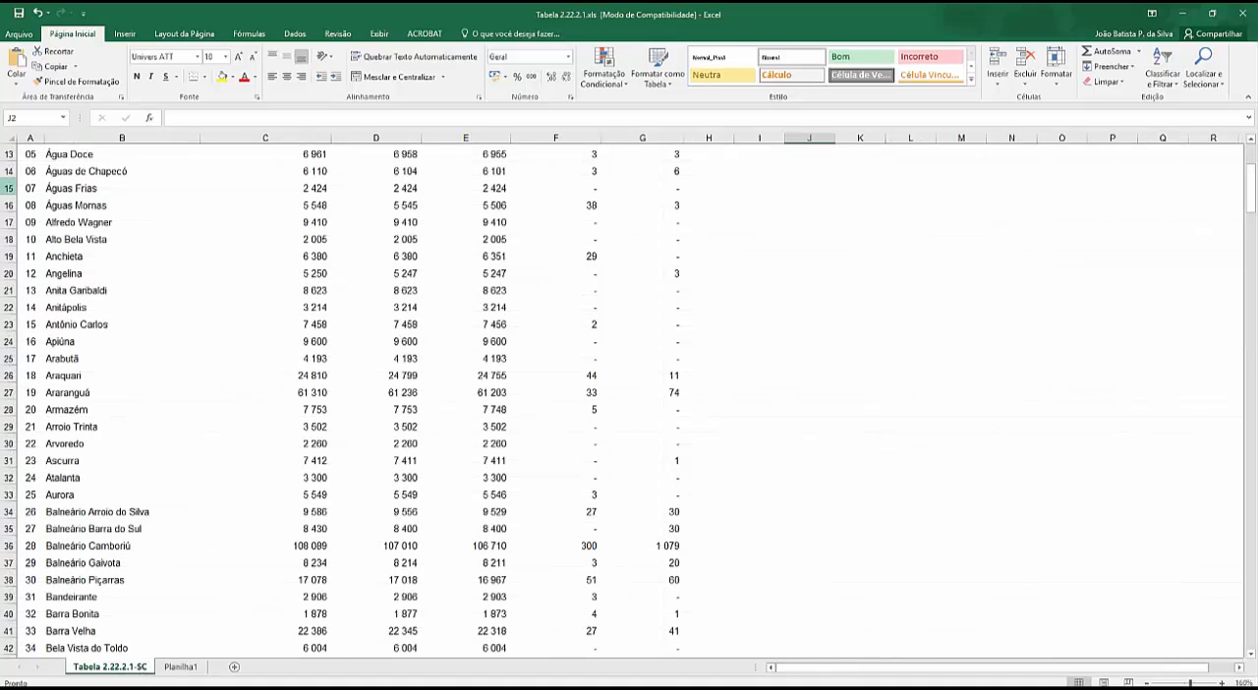
# - Insert the CONT.SE function into cell C4 of the Planilha1 sheet, choosing it from the Tudo category
pyautogui.click(181, 668)
pyautogui.click(187, 199)
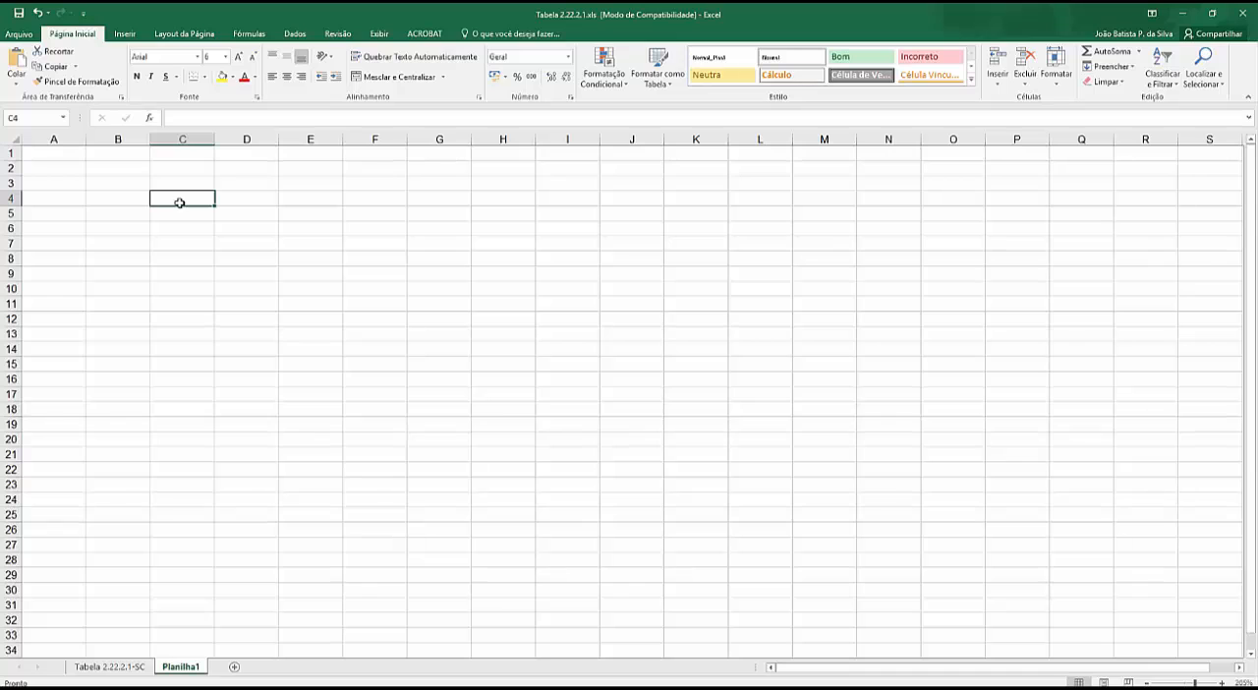
pyautogui.click(150, 119)
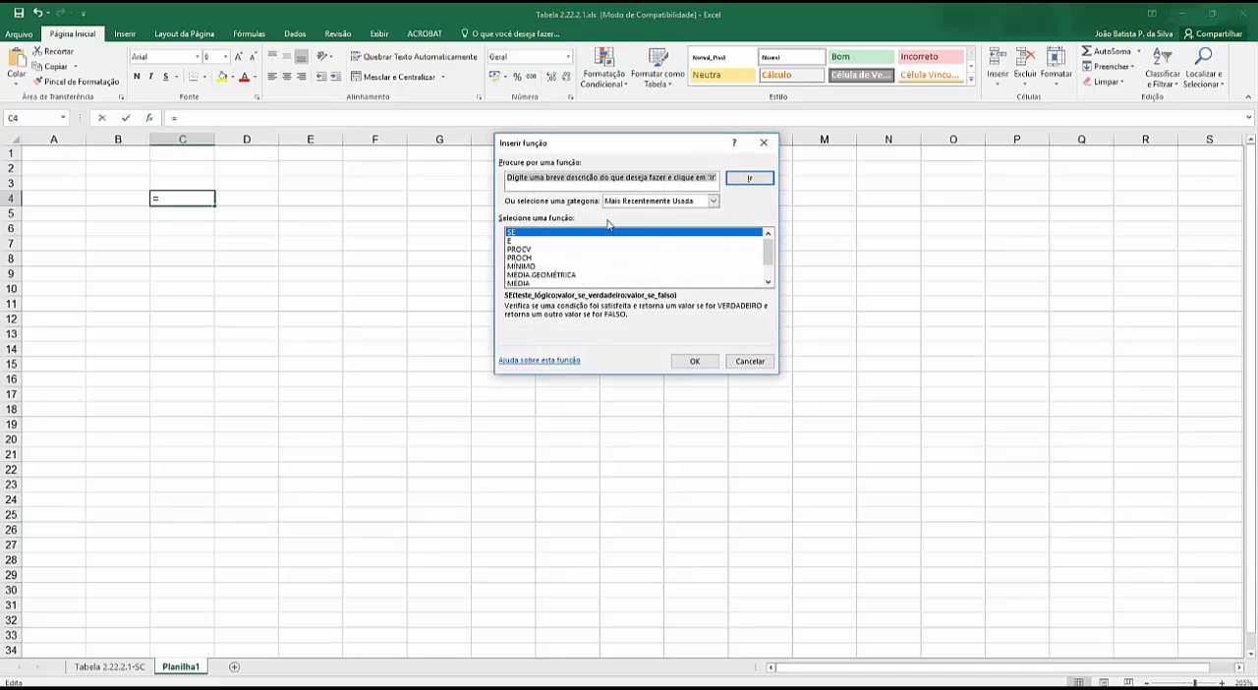
pyautogui.click(635, 202)
pyautogui.click(621, 202)
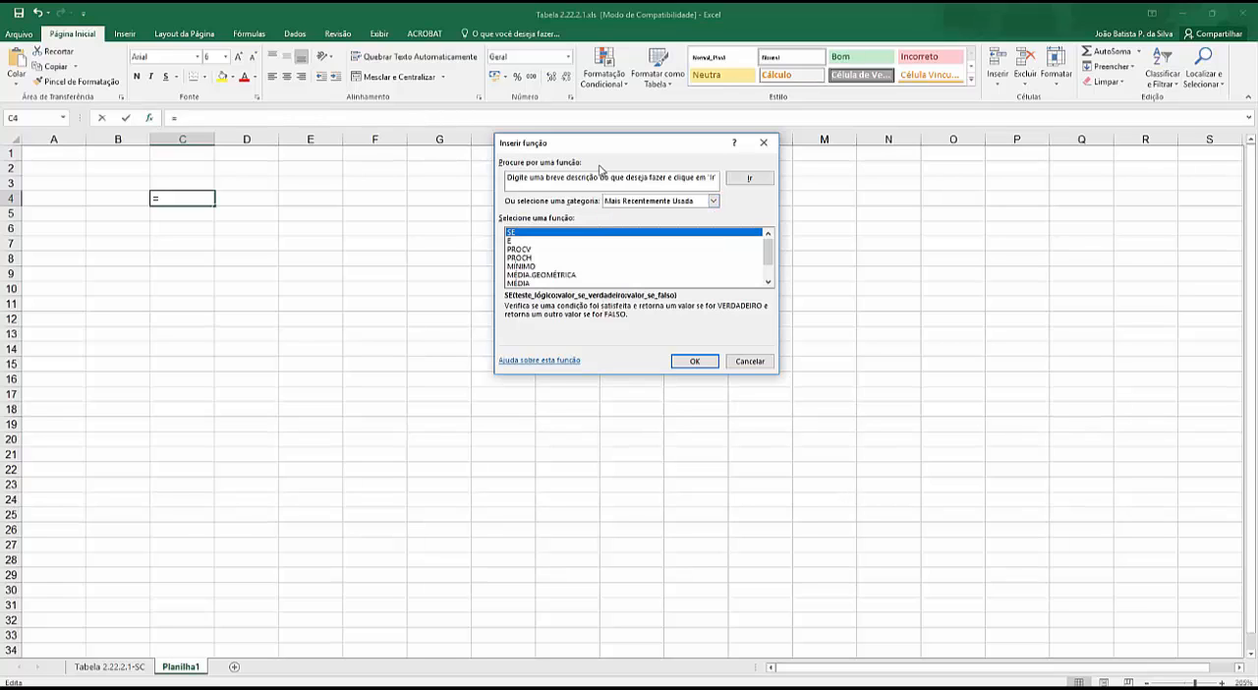
pyautogui.click(620, 201)
pyautogui.click(618, 221)
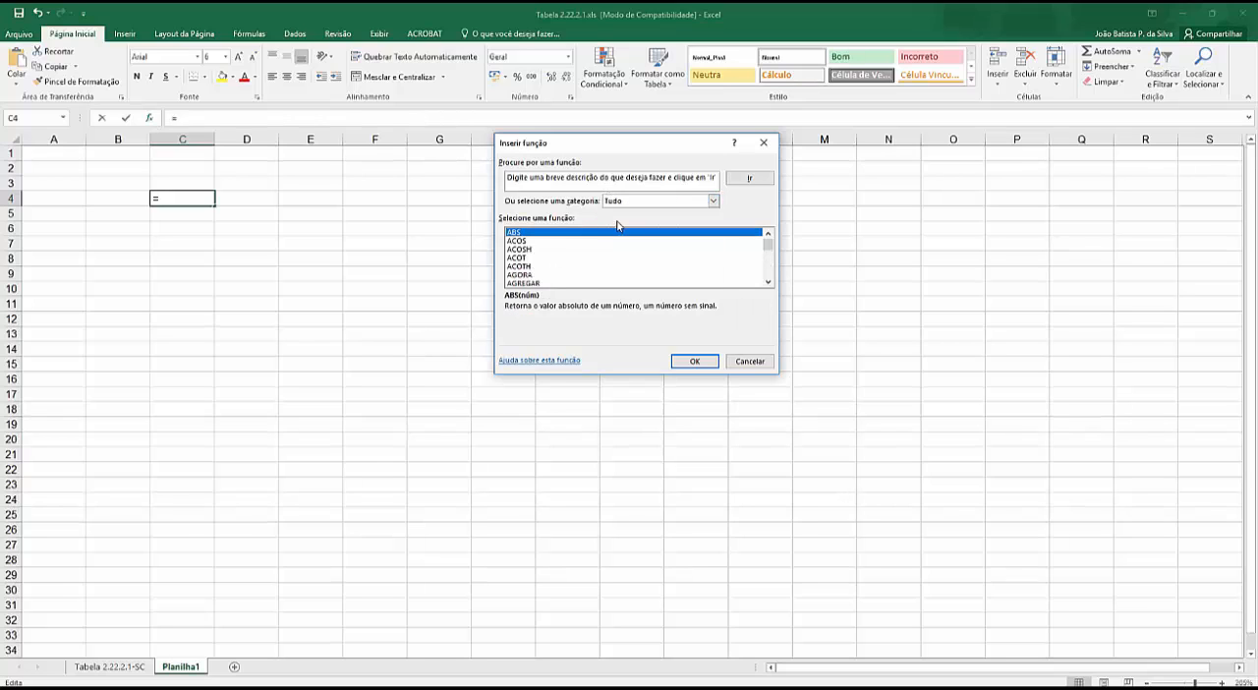
pyautogui.scroll(-7, 536, 274)
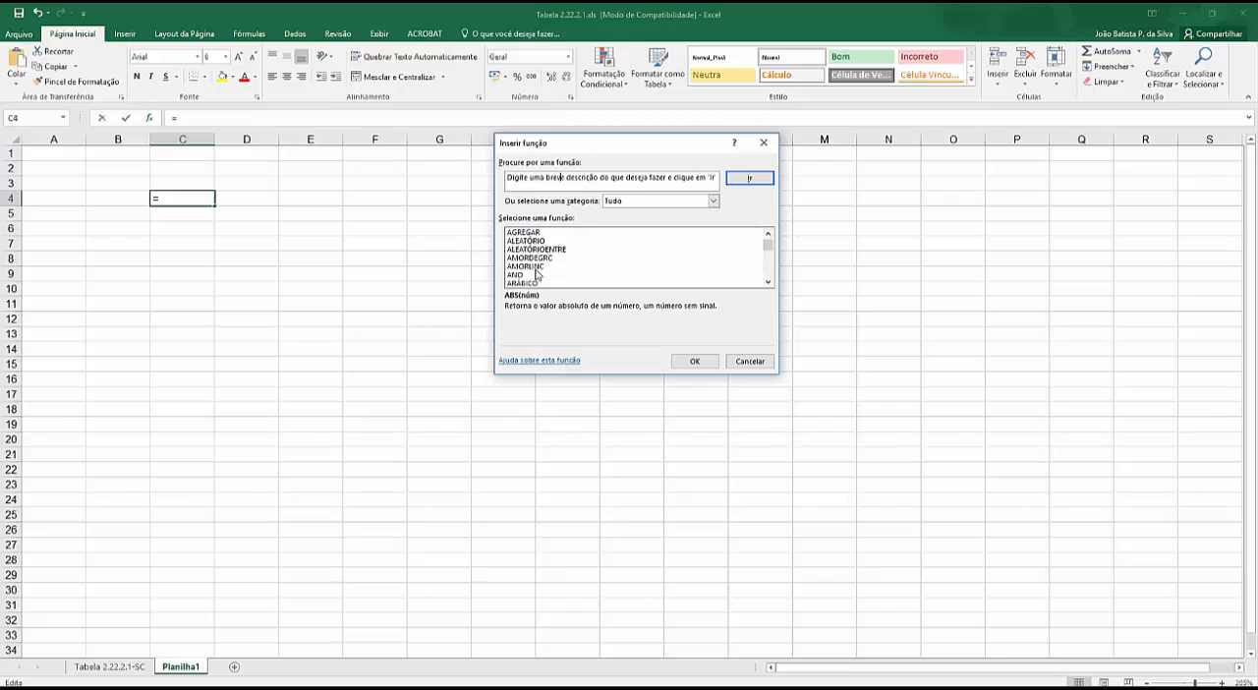
pyautogui.scroll(-18, 537, 274)
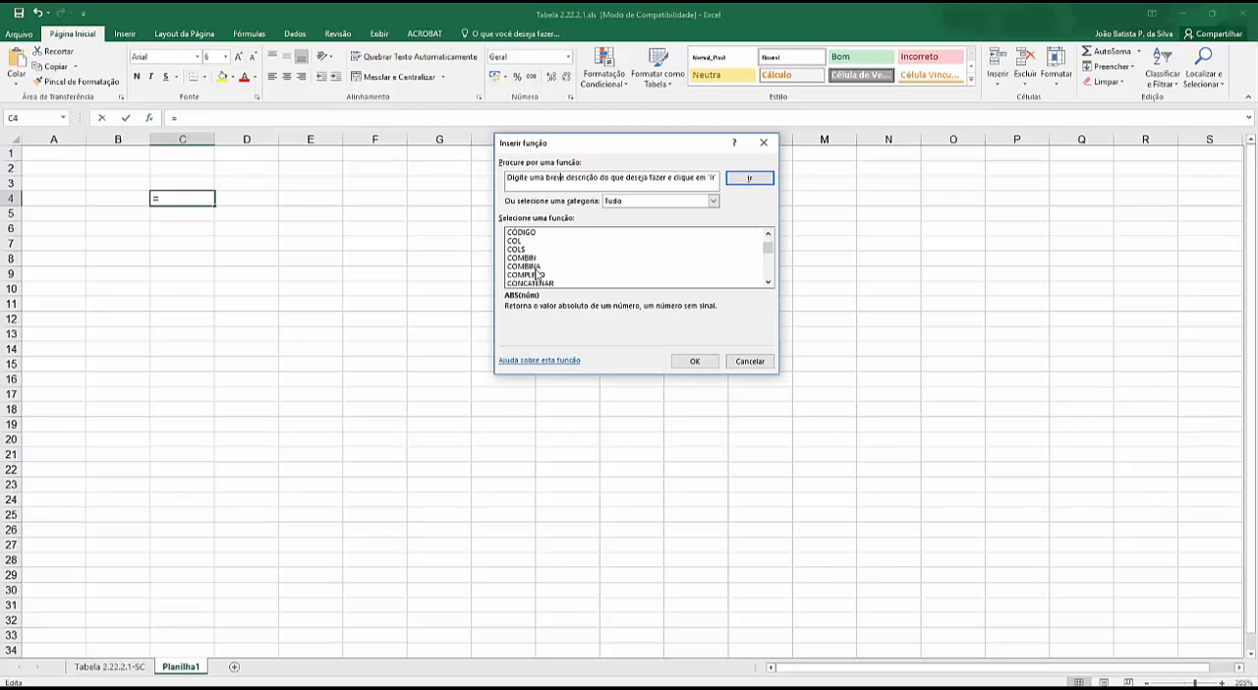
pyautogui.scroll(-1, 537, 274)
pyautogui.click(526, 258)
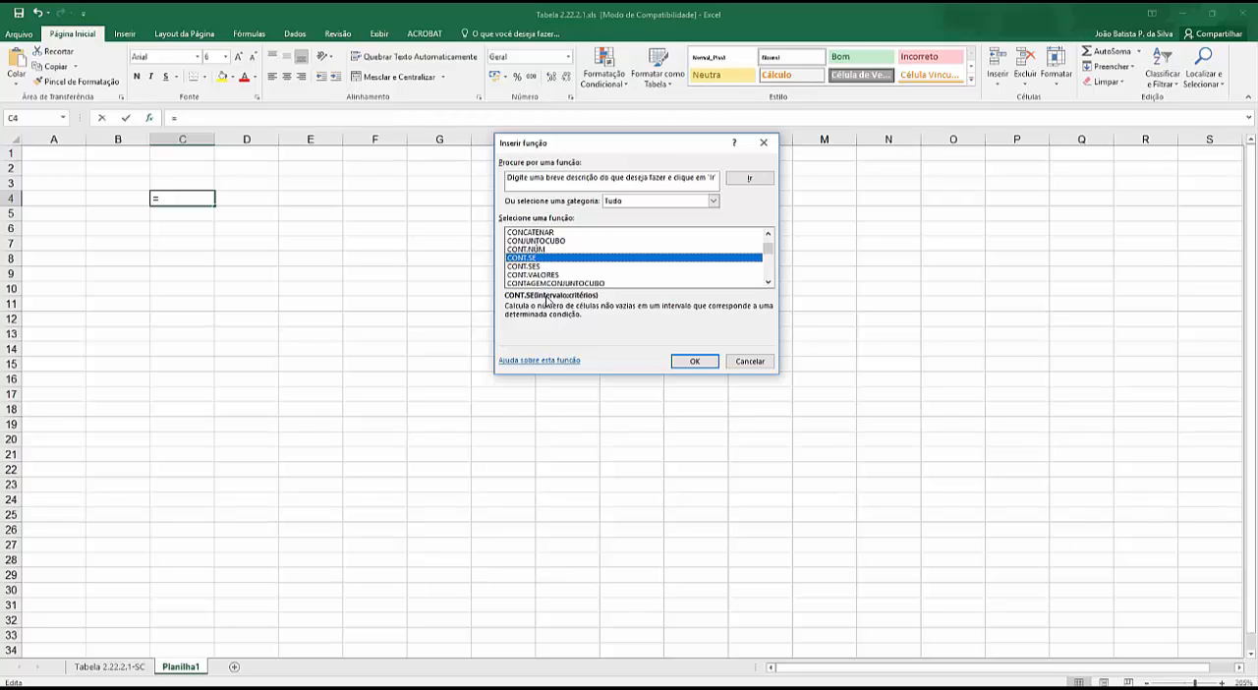
pyautogui.click(693, 361)
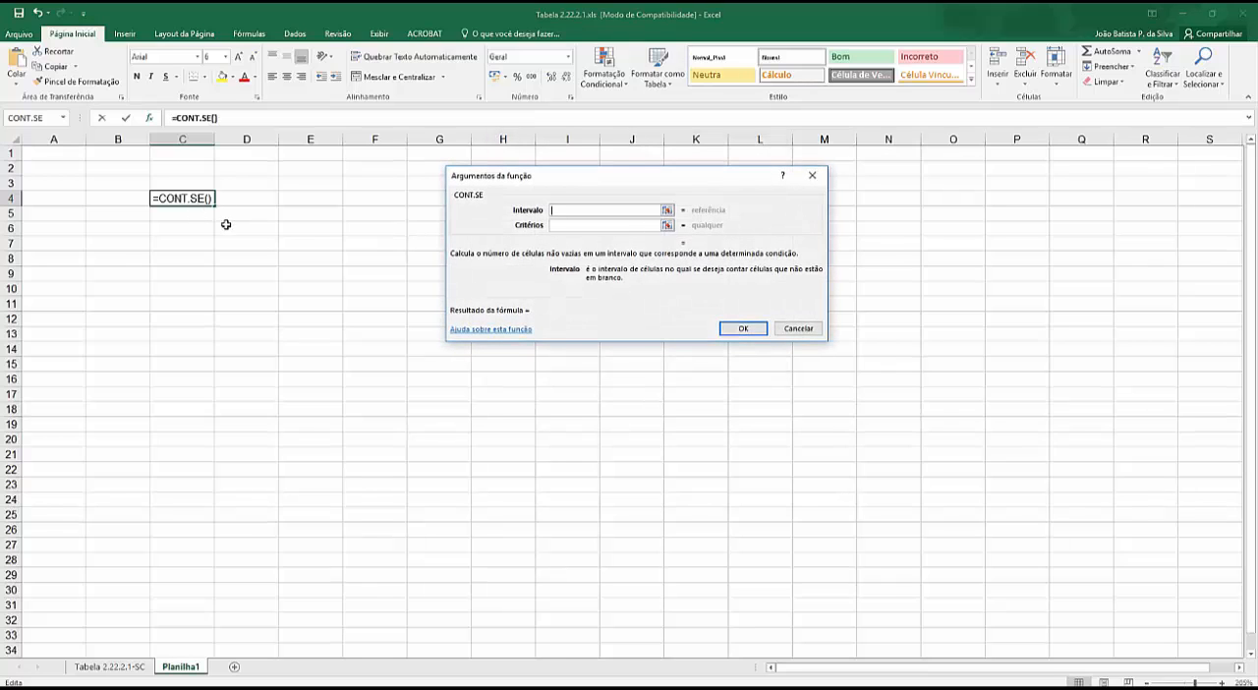
# - Set the Intervalo argument to G9:G301 on the Tabela 2.22.2.1-SC sheet, the Estrangeira column for all municipalities
pyautogui.click(73, 673)
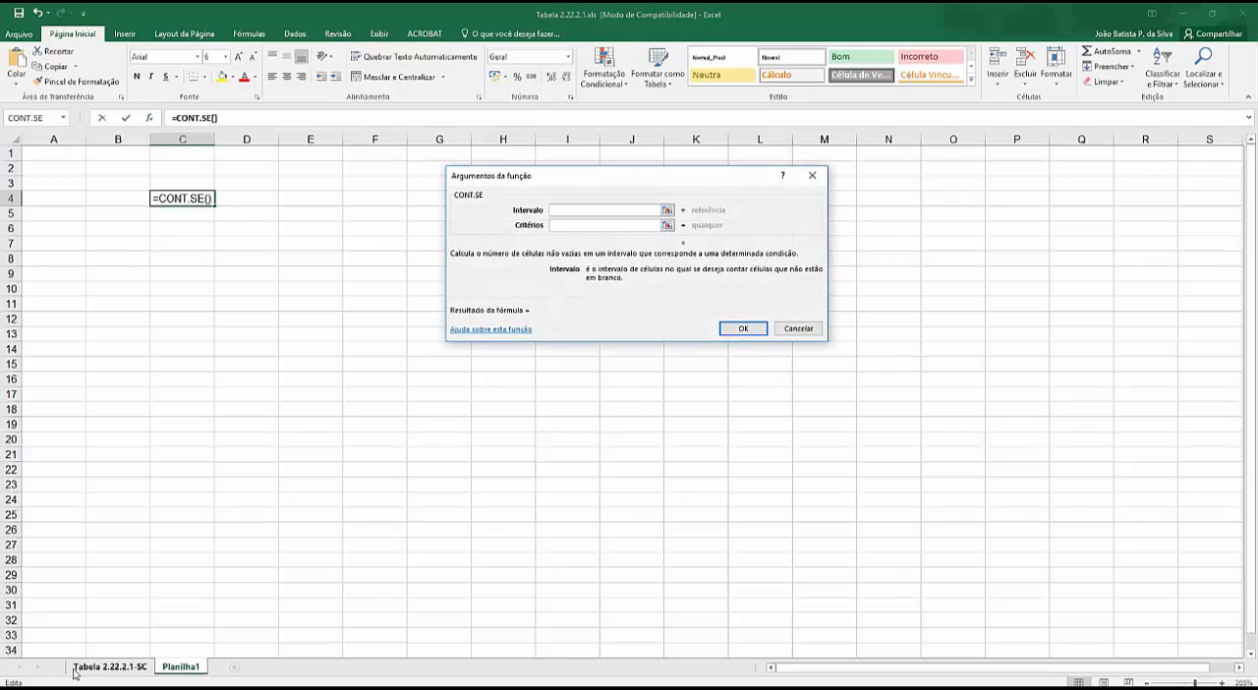
pyautogui.click(124, 672)
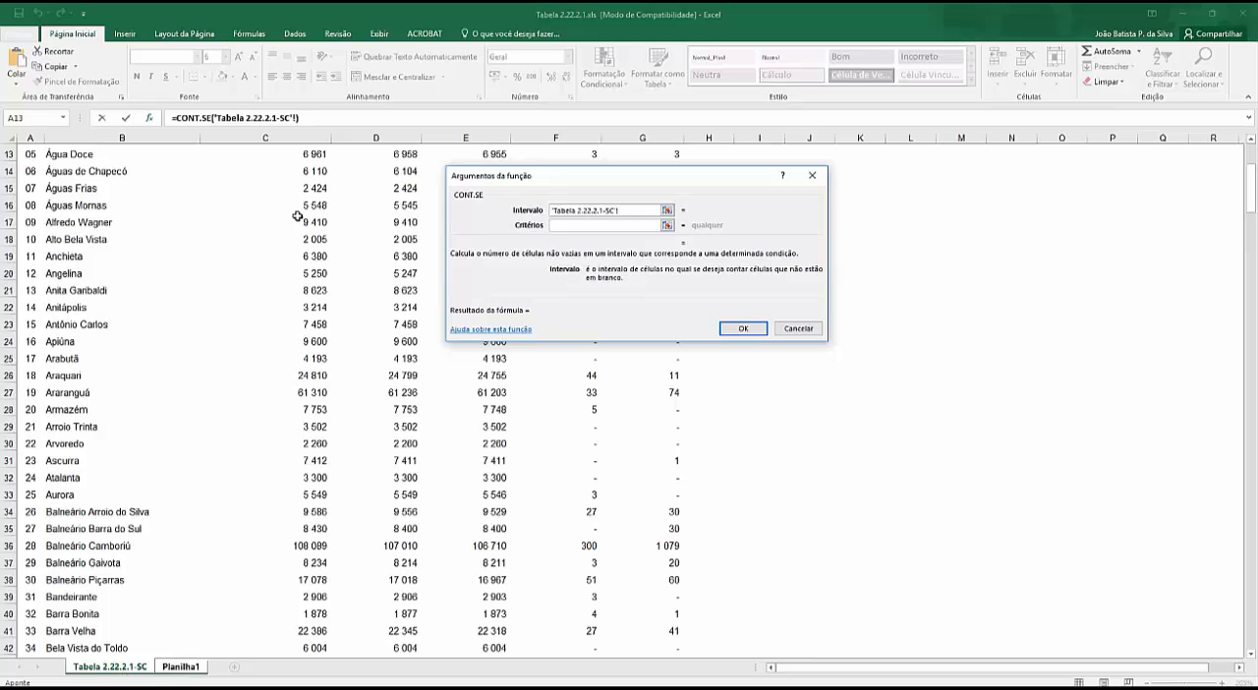
pyautogui.moveTo(625, 182); pyautogui.dragTo(1018, 170)
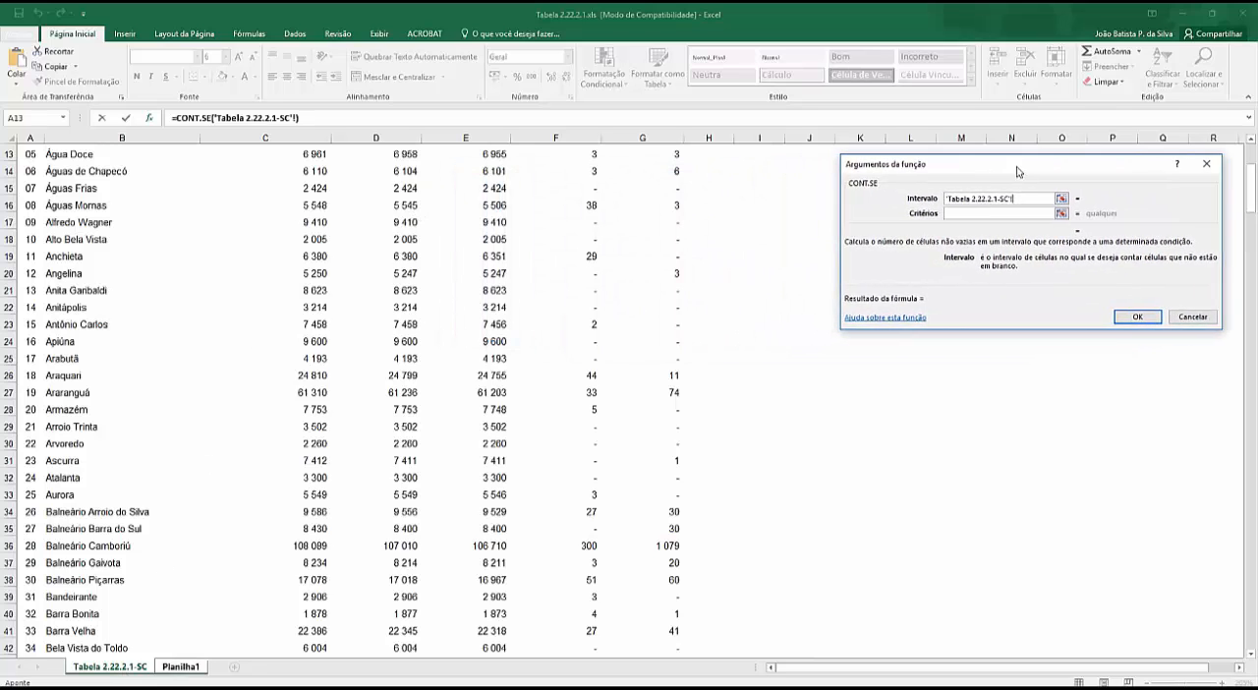
pyautogui.scroll(1, 454, 241)
pyautogui.scroll(4, 453, 242)
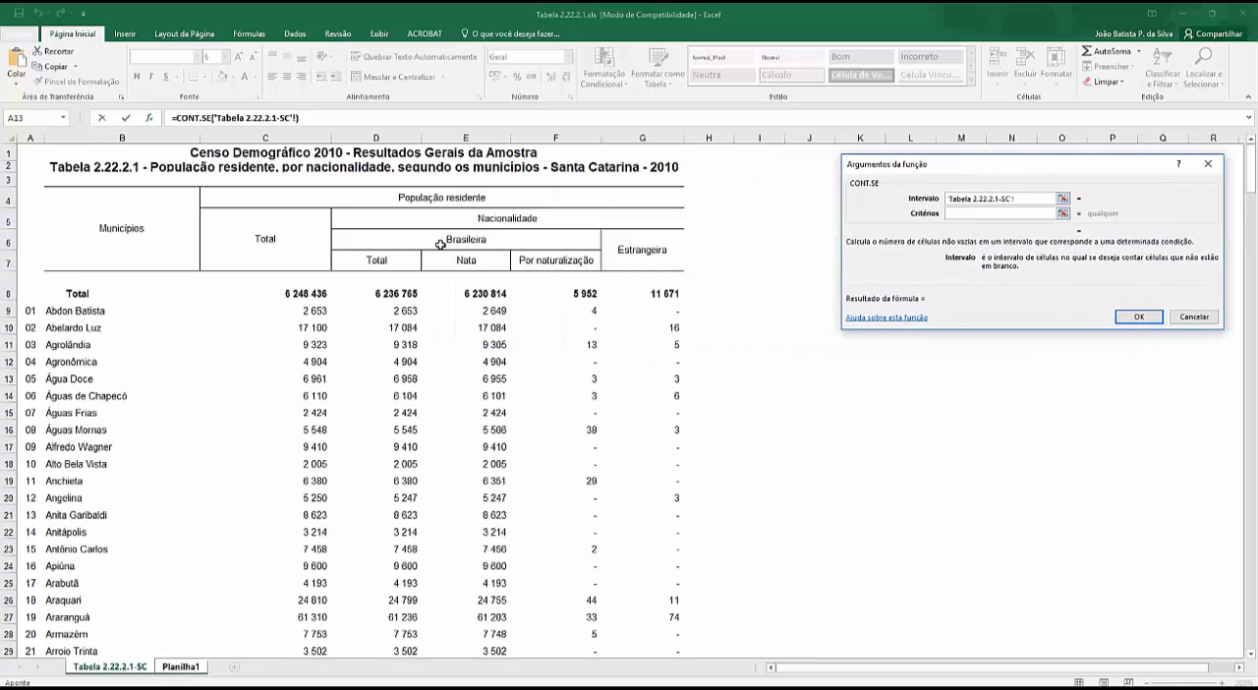
pyautogui.scroll(-1, 555, 346)
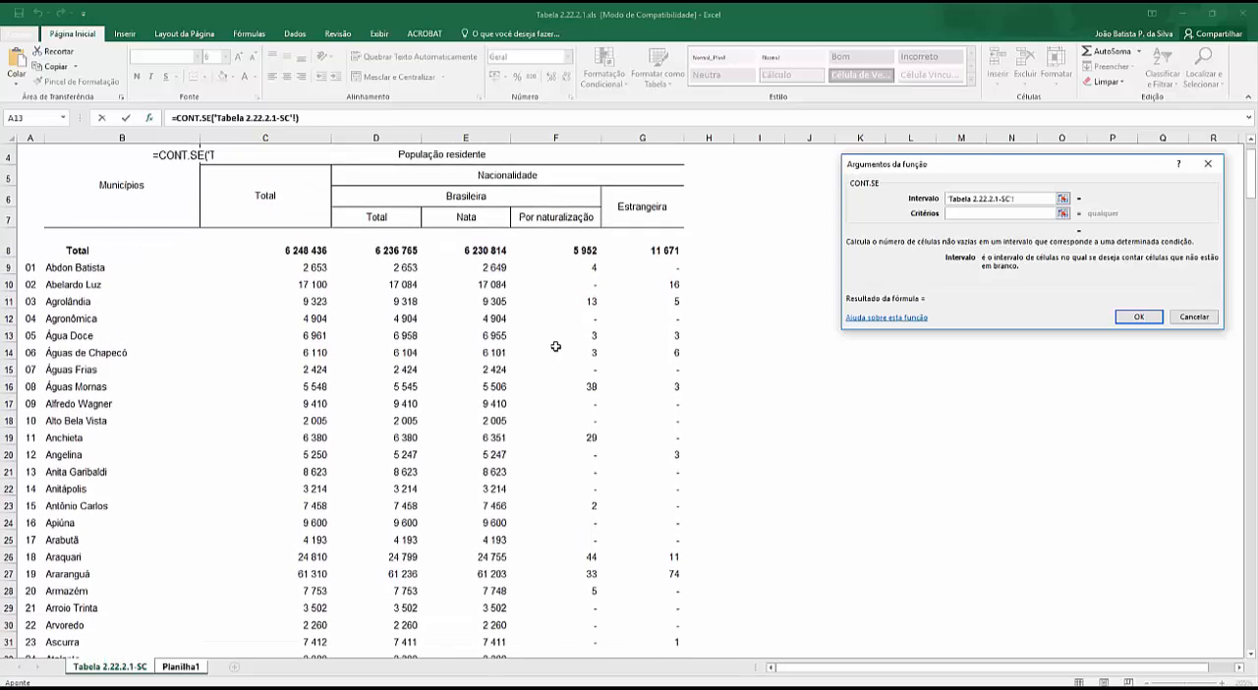
pyautogui.moveTo(655, 267); pyautogui.dragTo(648, 613)
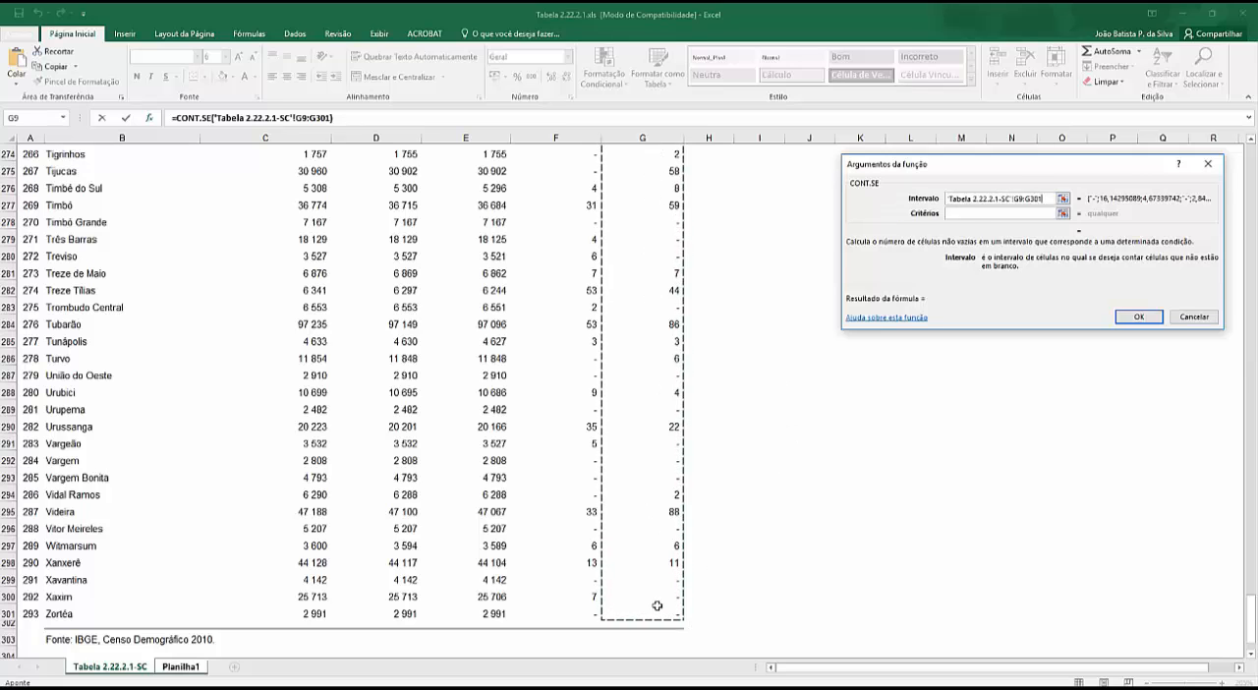
# - Set the Critérios argument to ">0" and accept the CONT.SE formula
pyautogui.press('Tab')
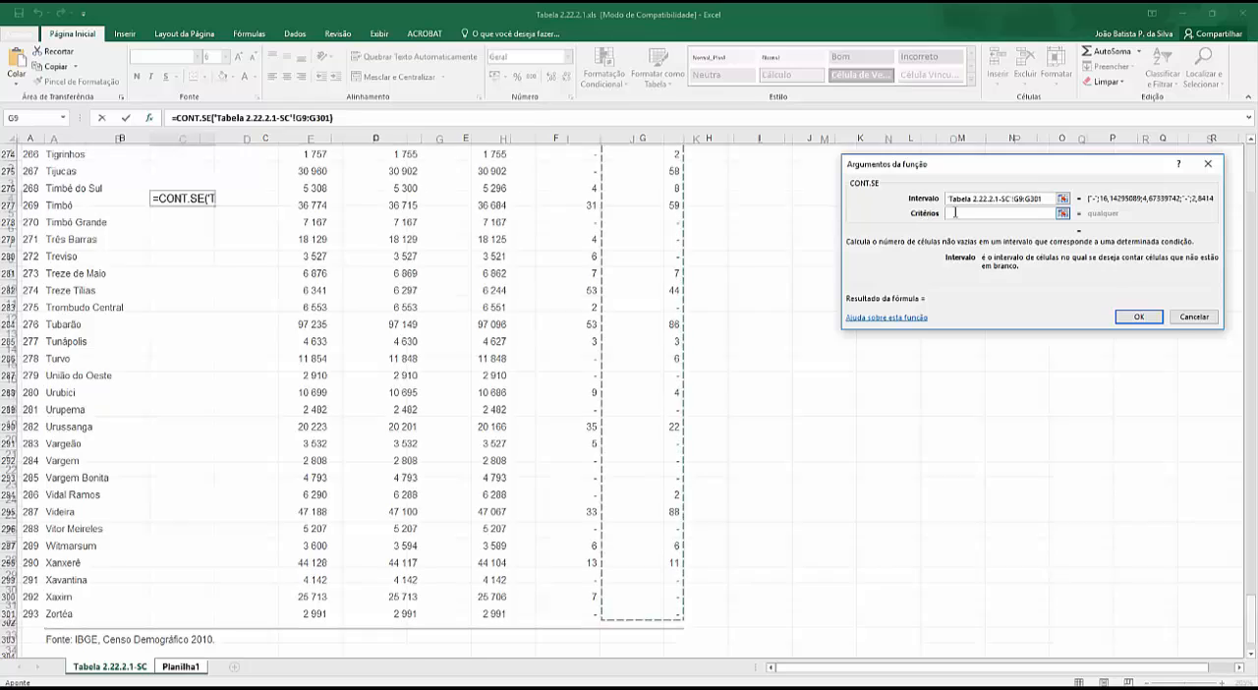
pyautogui.write('">0"')
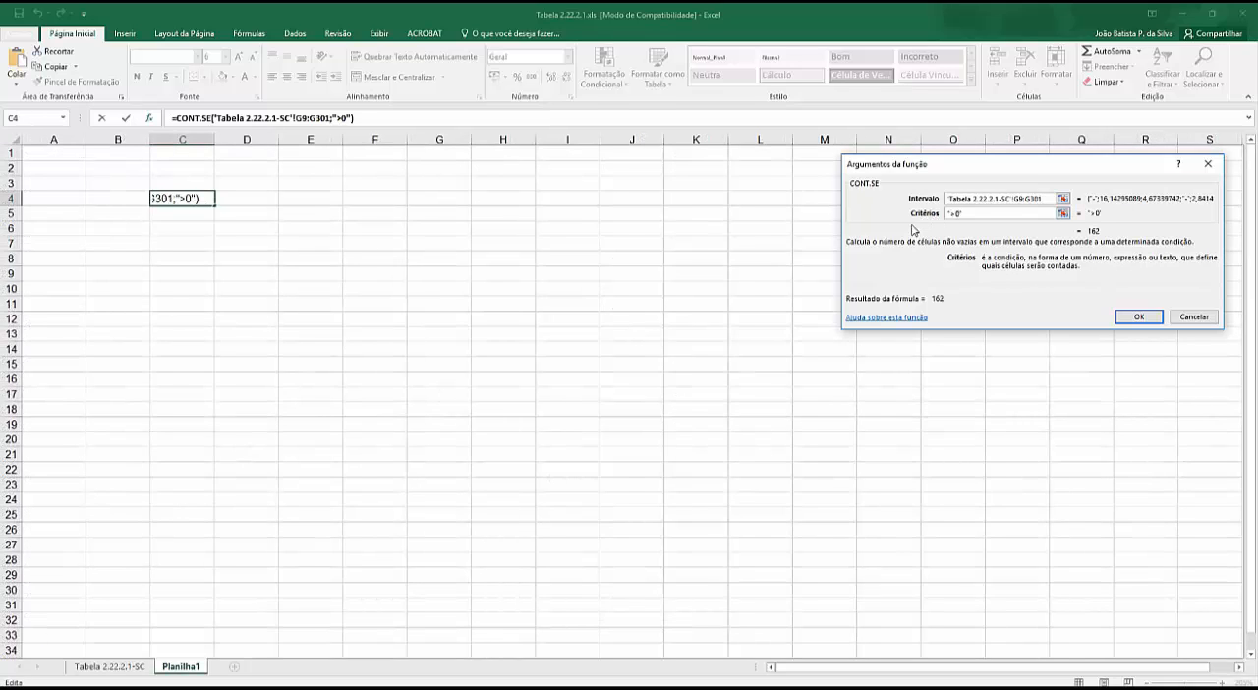
pyautogui.click(1126, 318)
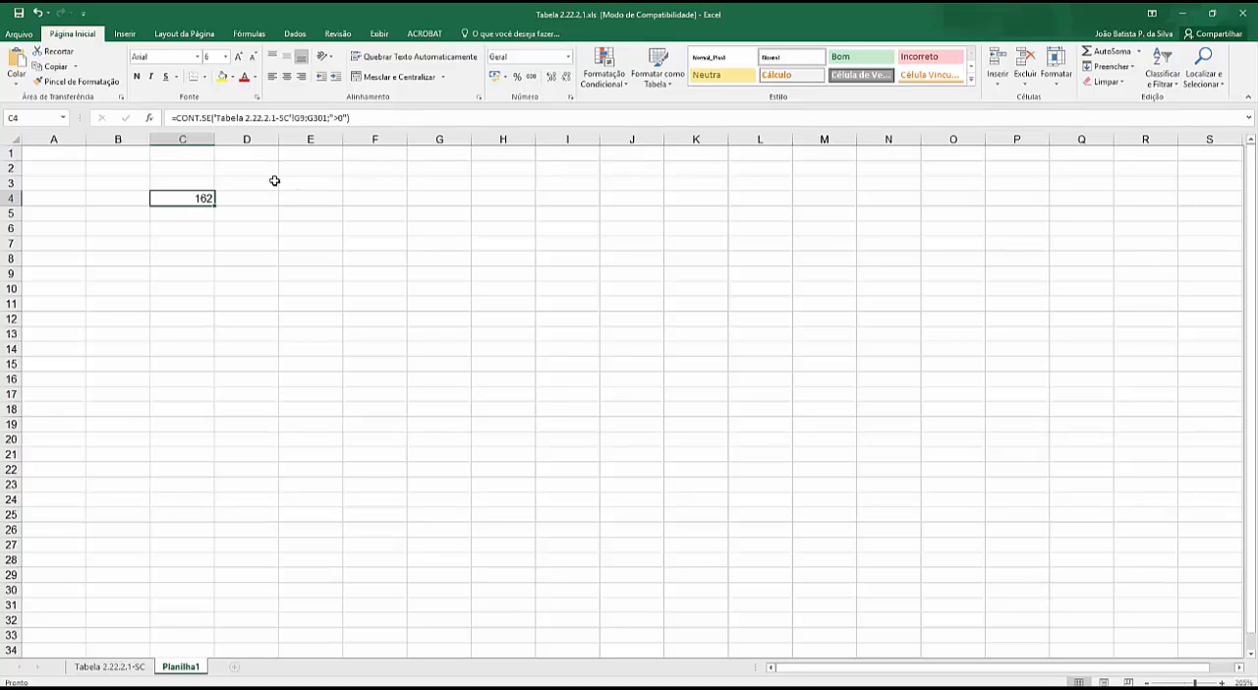
# - Label cell C3 as Estrang and cell D3 as Tot Mun
pyautogui.click(248, 197)
pyautogui.click(192, 182)
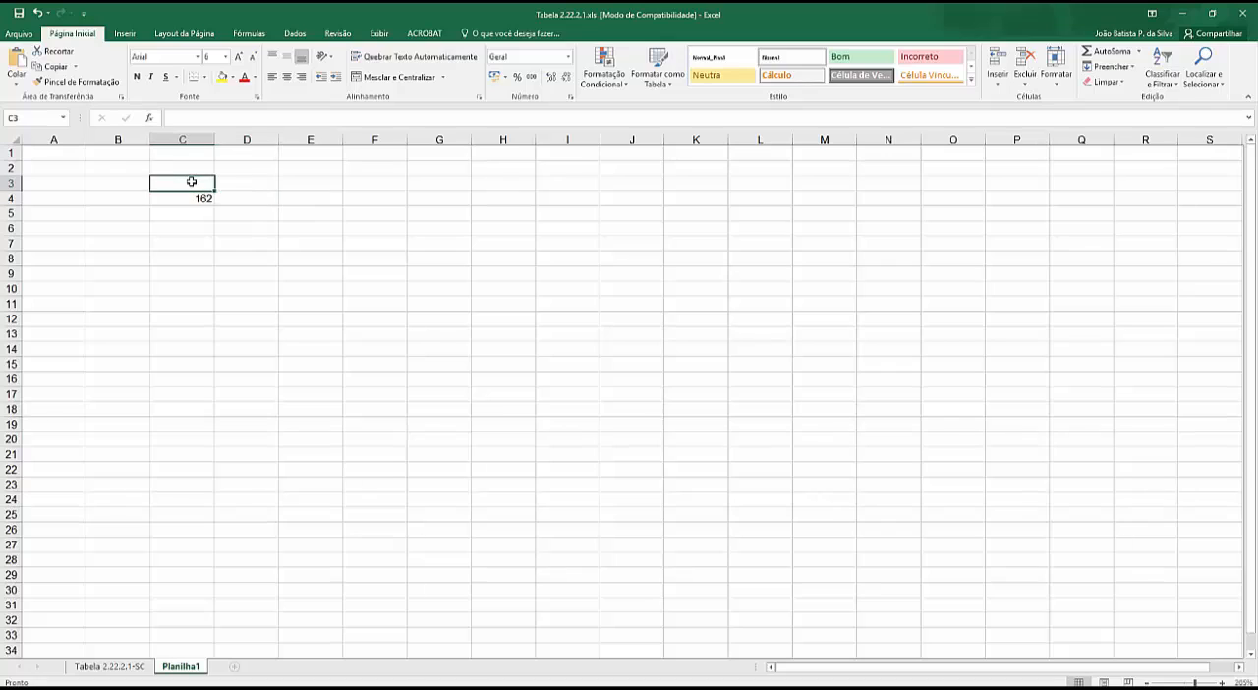
pyautogui.write('Estran')
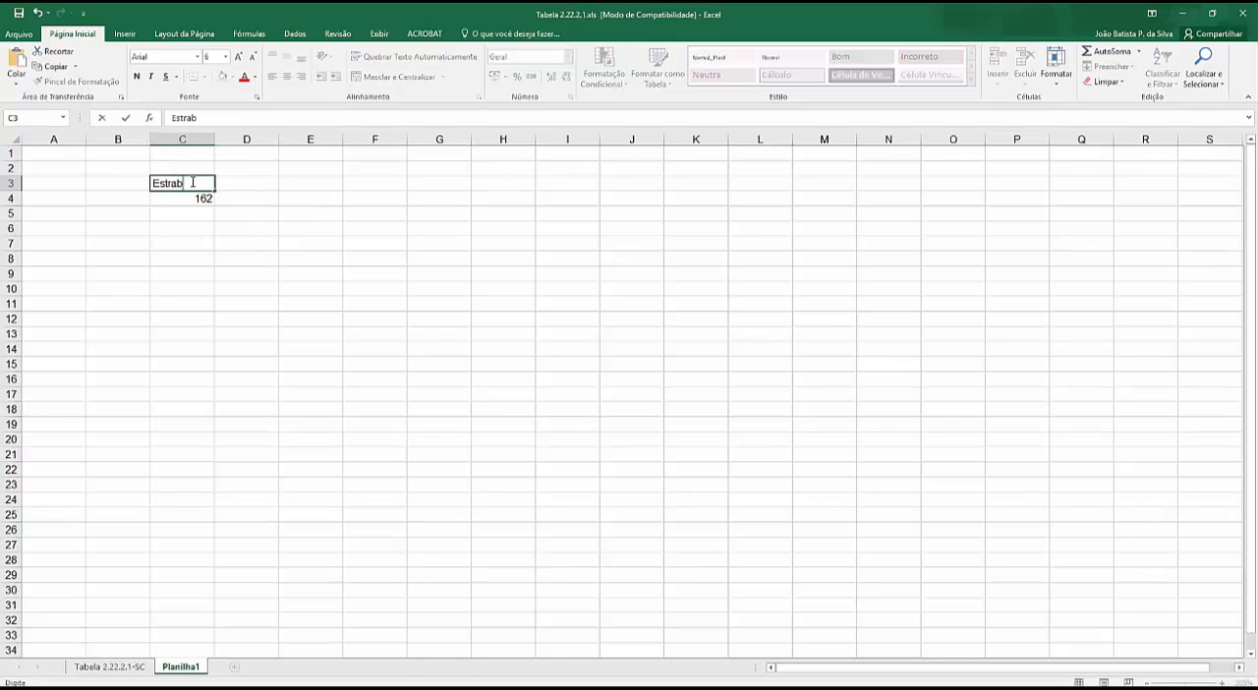
pyautogui.write('g')
pyautogui.press('Return')
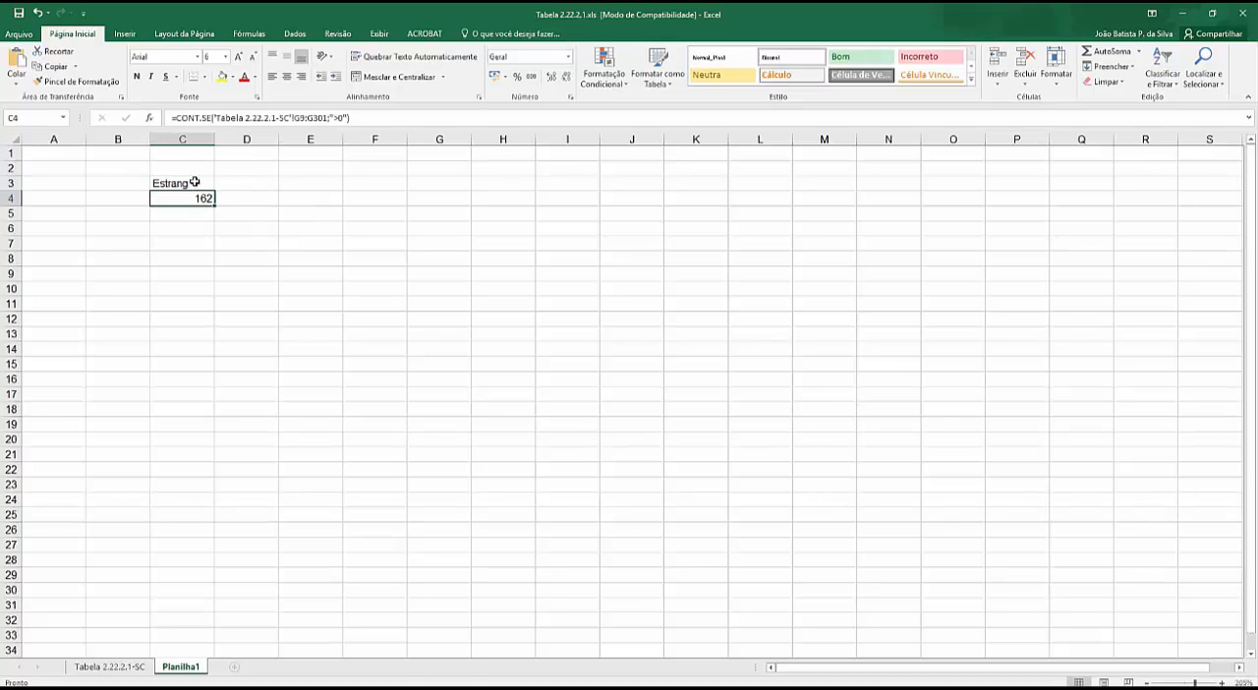
pyautogui.click(242, 186)
pyautogui.write('Tot Mun')
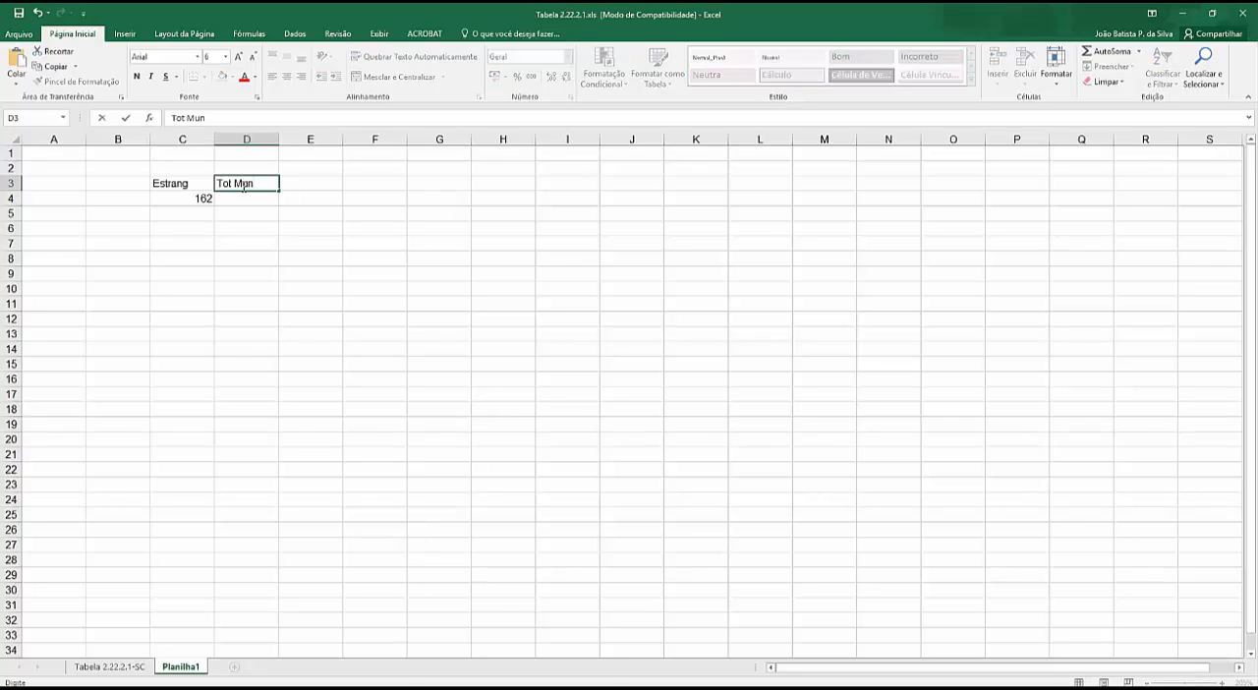
# - Begin a CONT.SE formula in D4 with the municipality names B9:B301 on the Tabela 2.22.2.1-SC sheet as its range
pyautogui.click(242, 200)
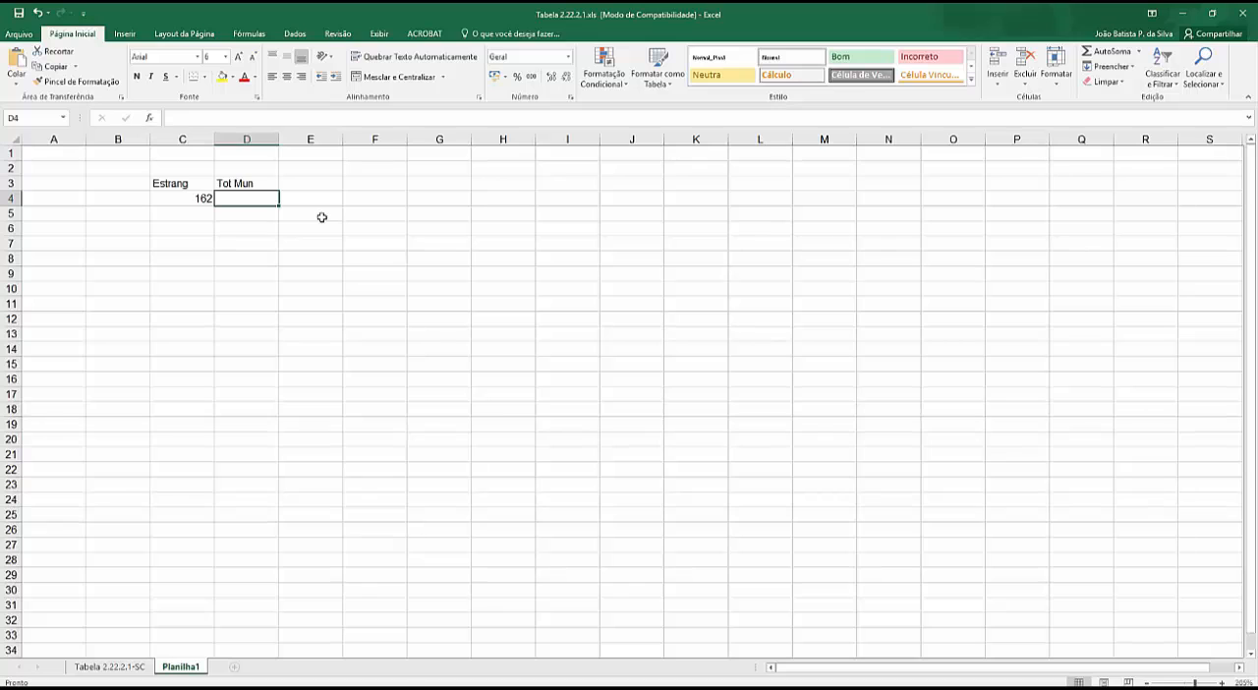
pyautogui.write('=cont')
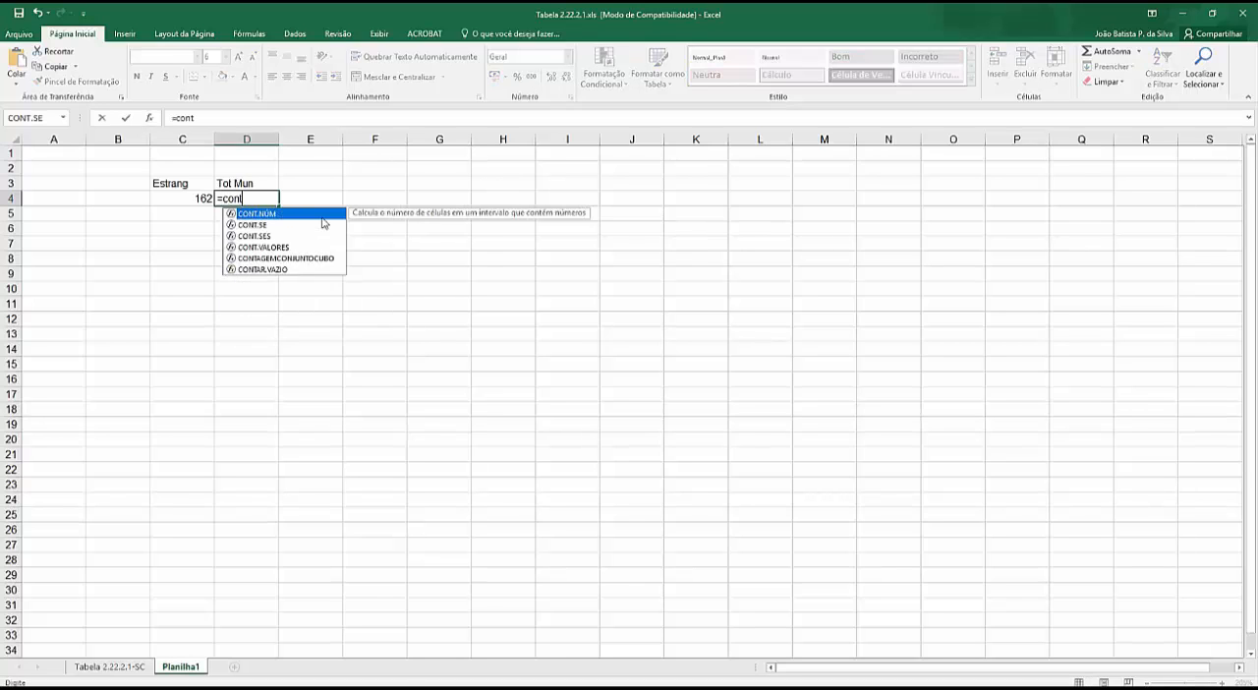
pyautogui.write('.se(')
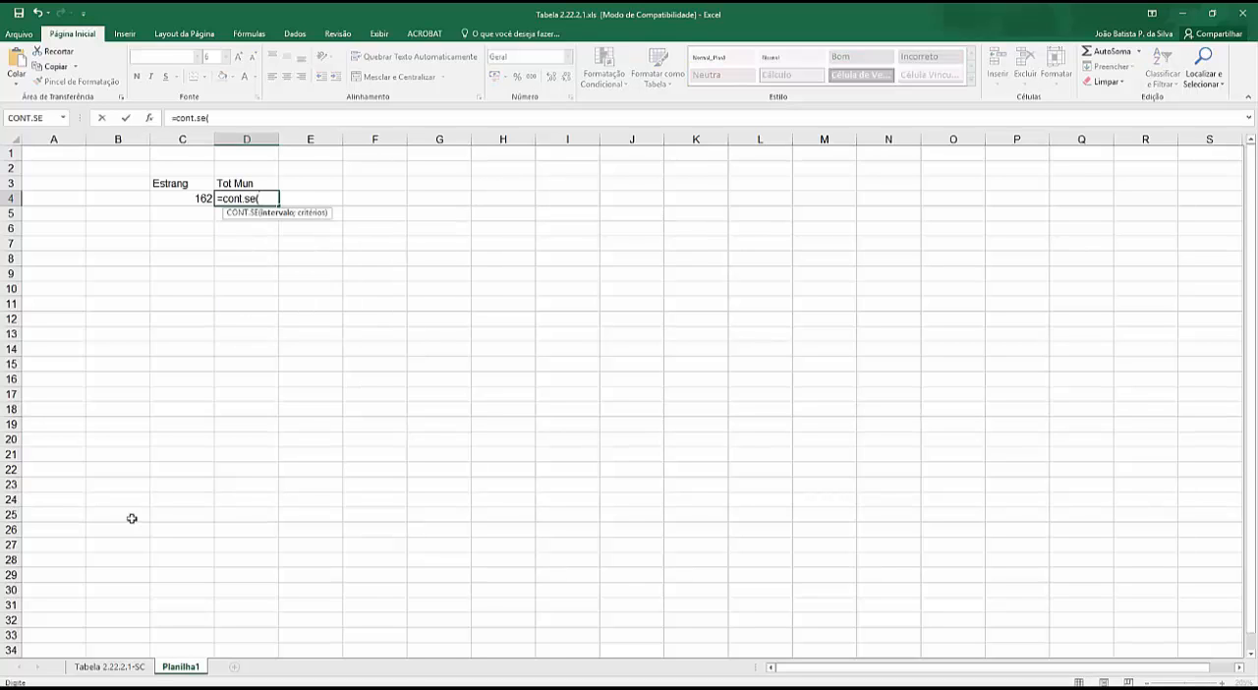
pyautogui.click(140, 670)
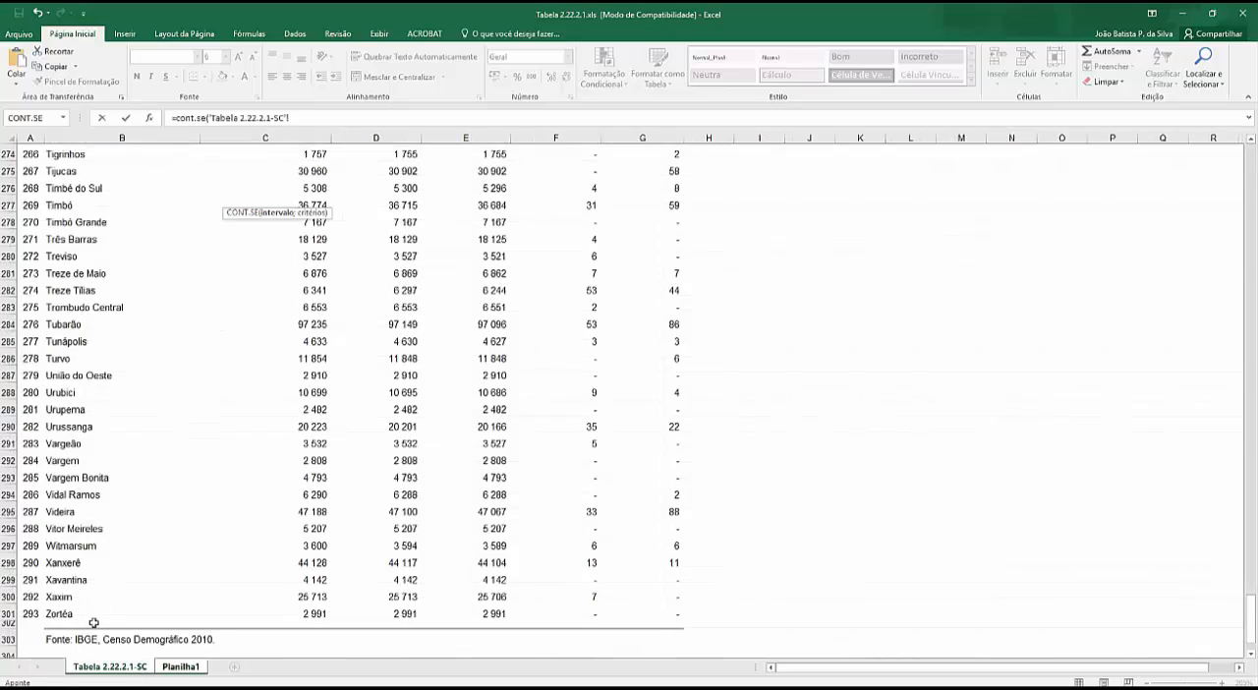
pyautogui.moveTo(59, 614); pyautogui.dragTo(63, 314)
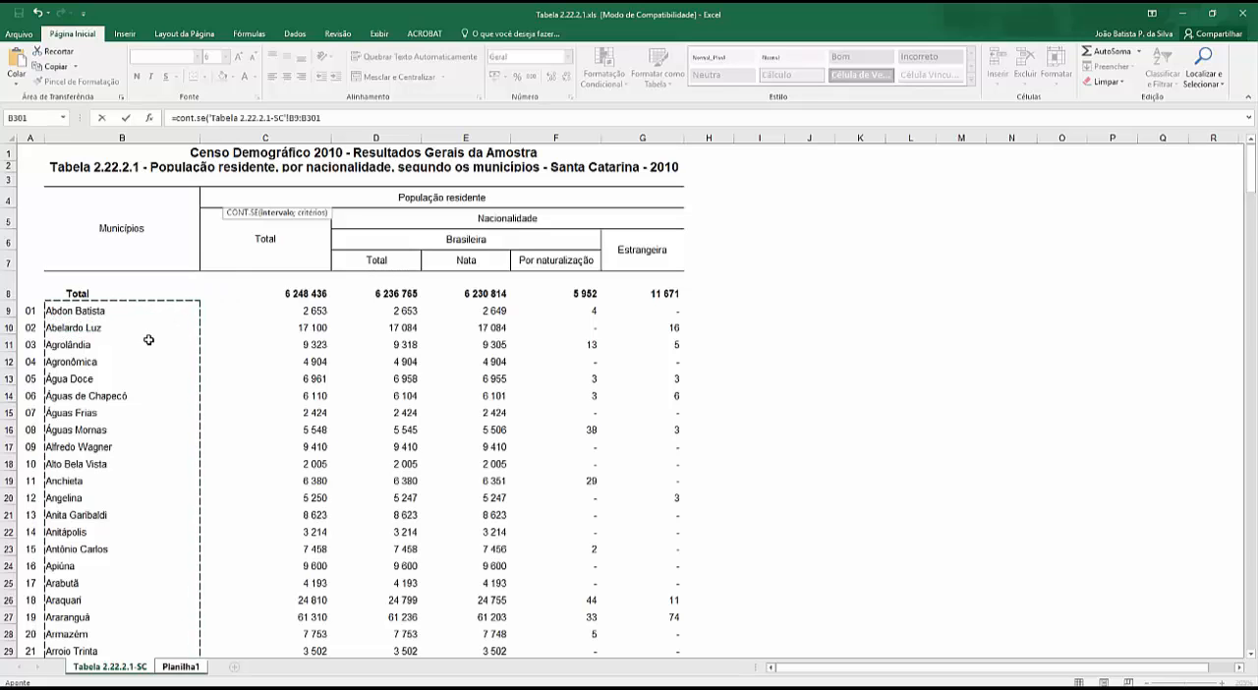
pyautogui.press('Return')
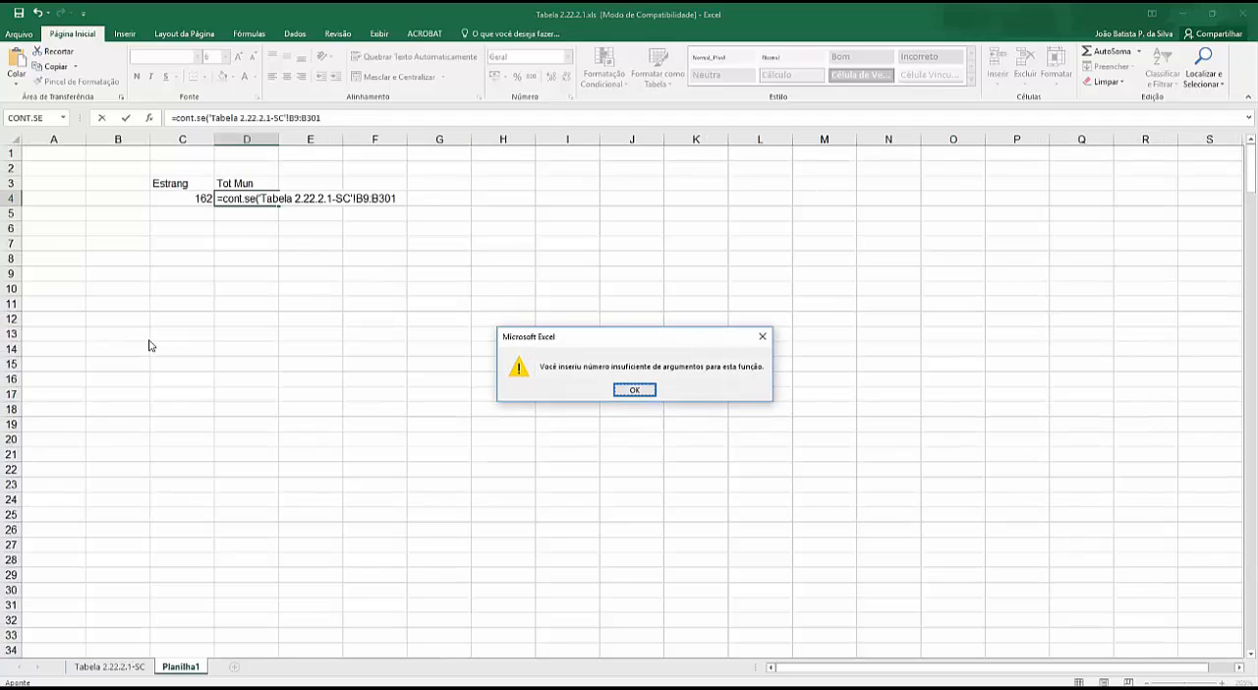
pyautogui.click(629, 391)
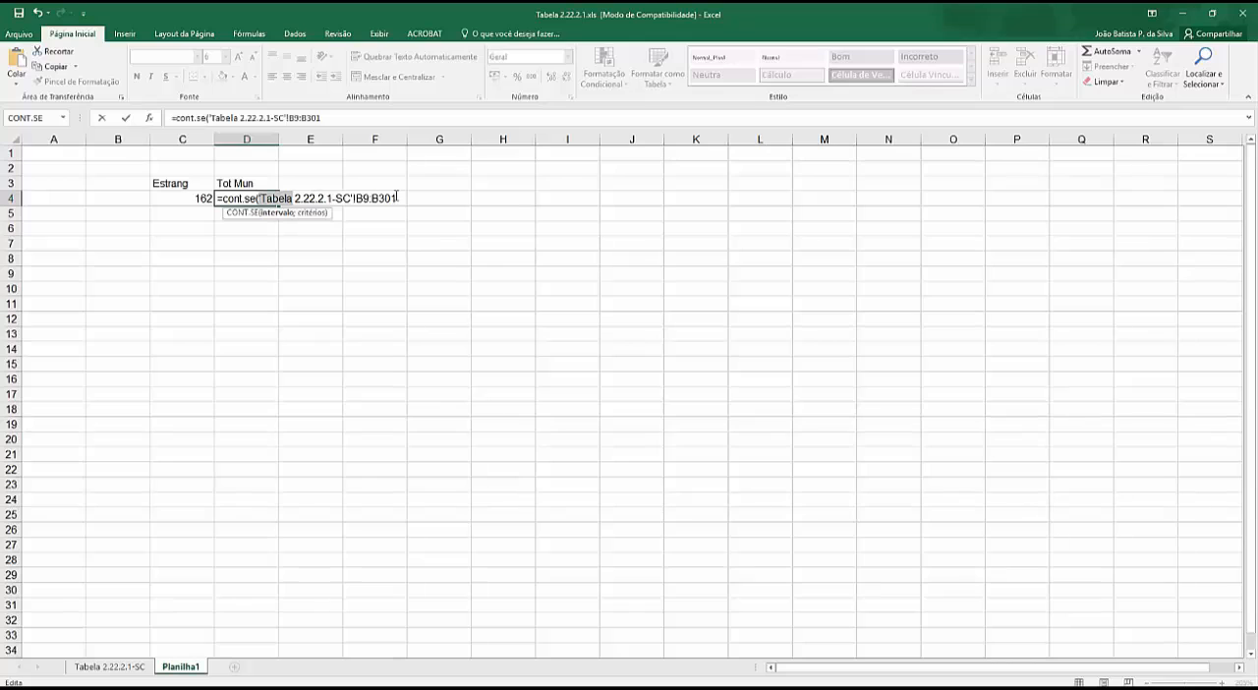
# - Add a second argument after B301 in the D4 formula, trying the criterion <>"" and closing the parenthesis
pyautogui.click(325, 118)
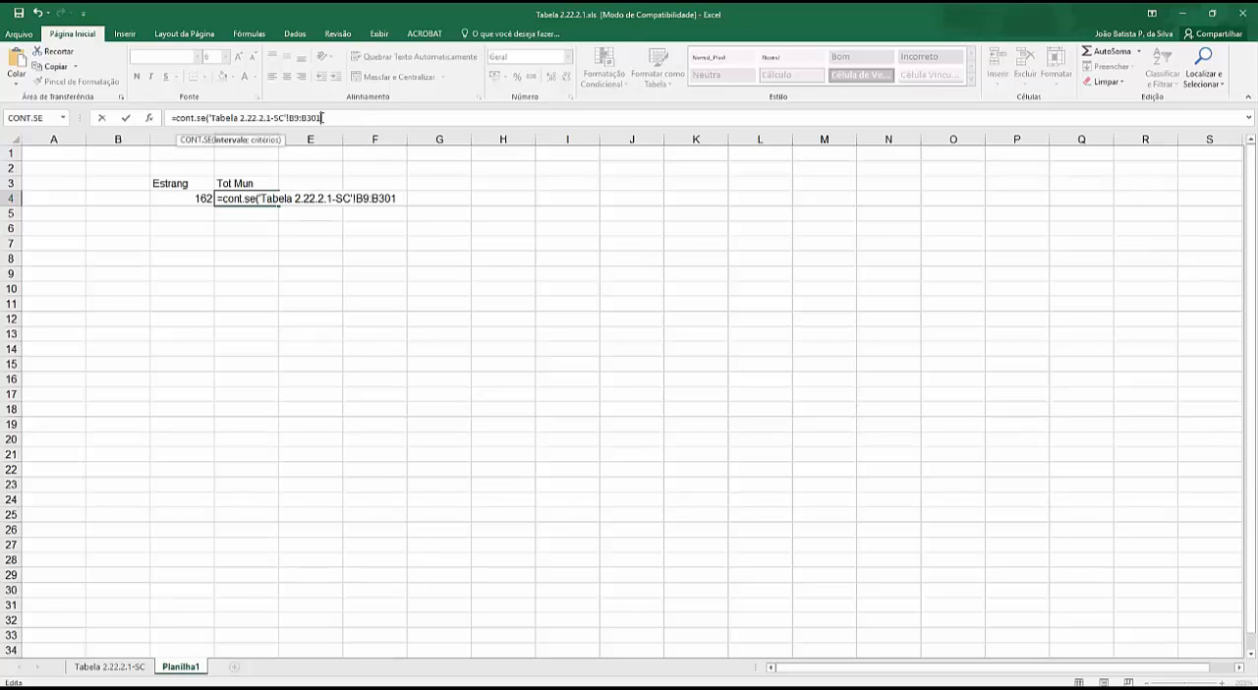
pyautogui.write(';')
pyautogui.write('<>"")')
pyautogui.press('Return')
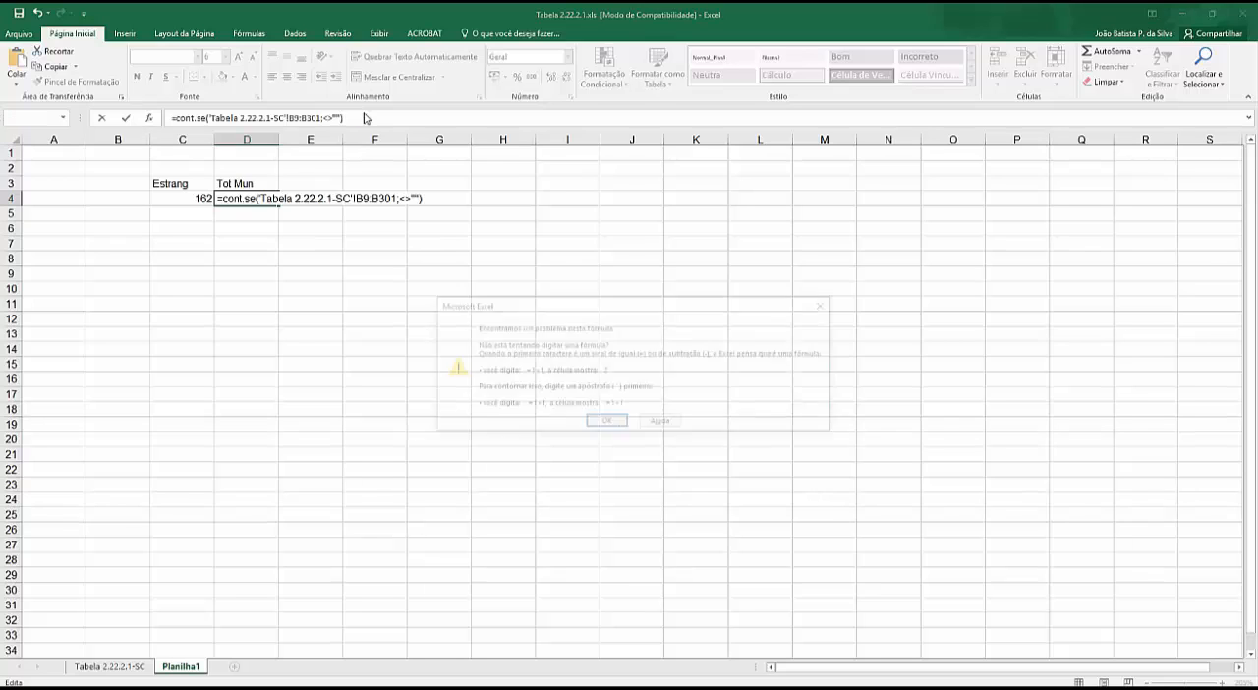
pyautogui.click(606, 422)
# - Try the criterion <>" " and also >" " in the D4 formula
pyautogui.click(336, 117)
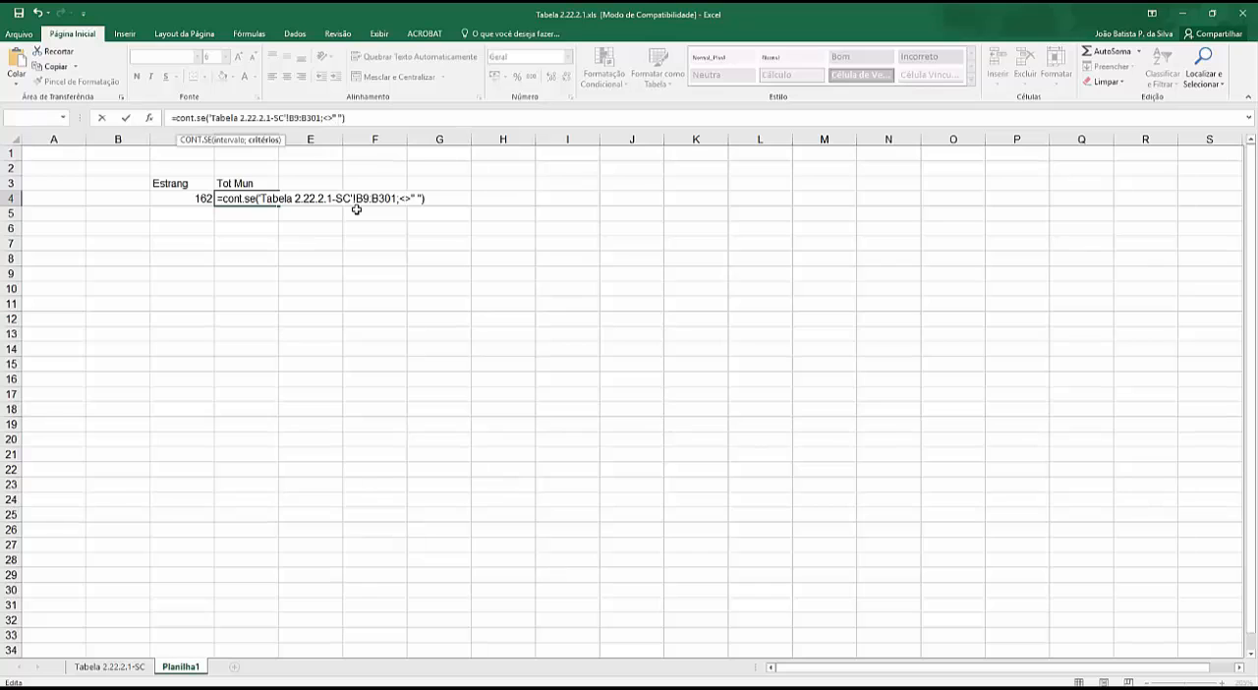
pyautogui.press('Return')
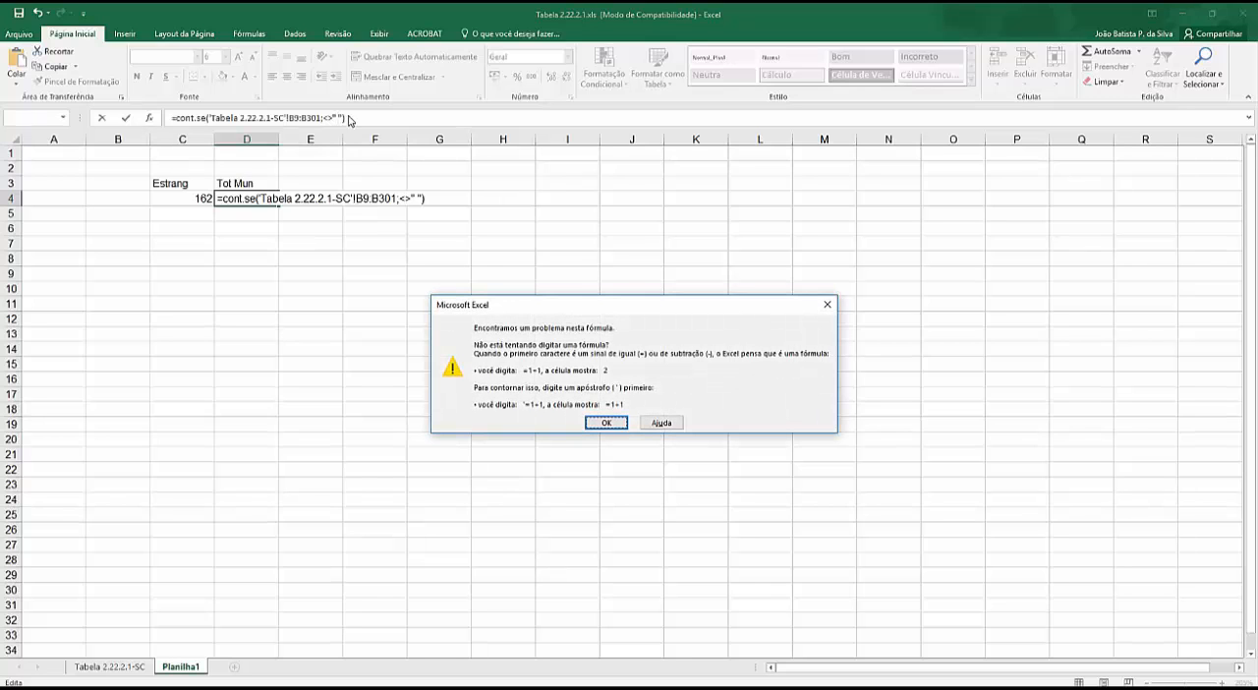
pyautogui.click(606, 423)
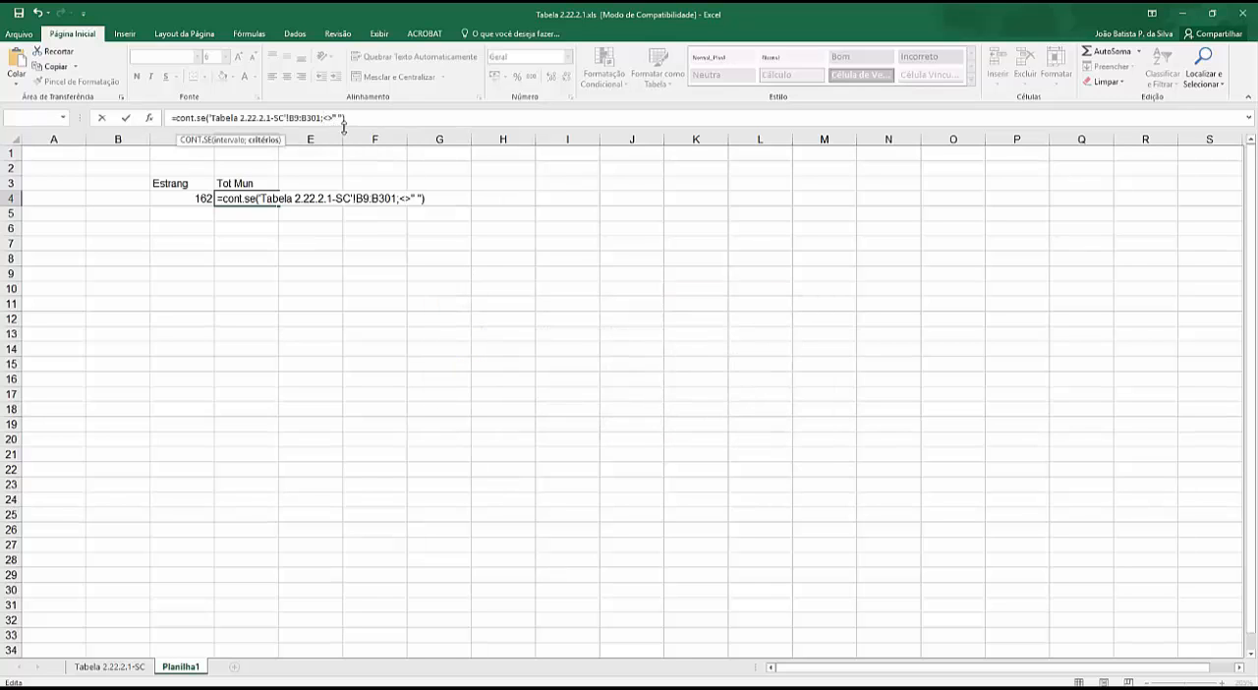
pyautogui.press('BackSpace')
pyautogui.press('Return')
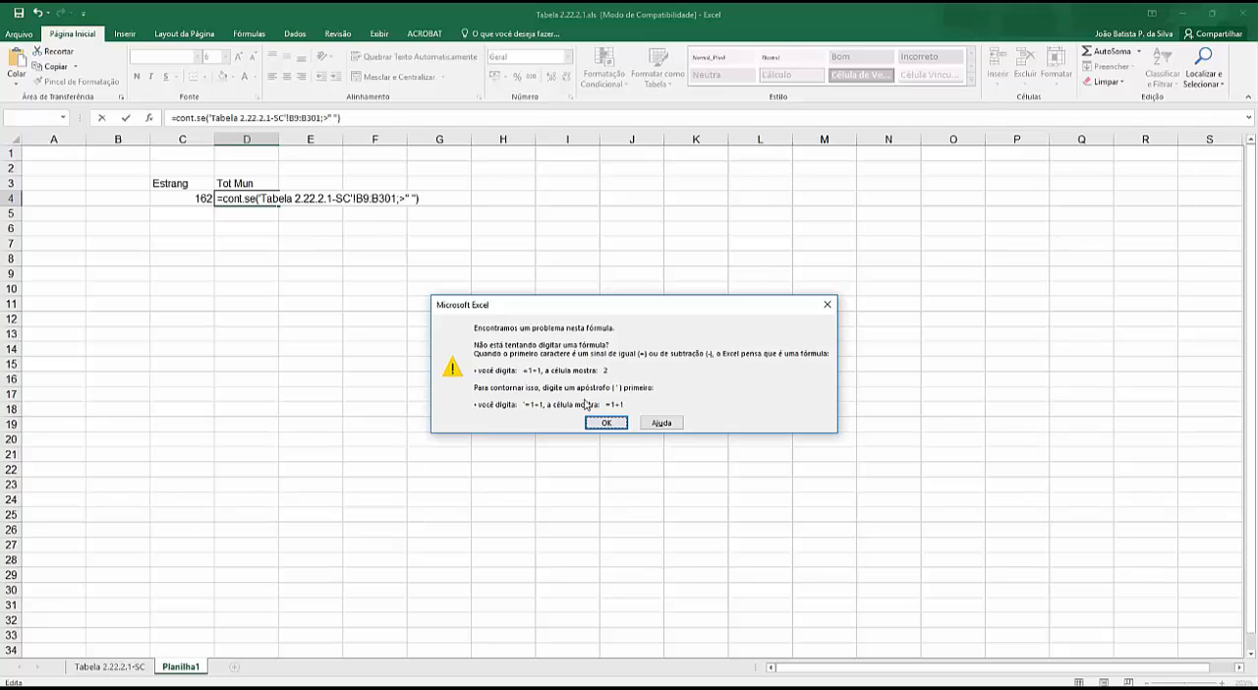
pyautogui.click(607, 423)
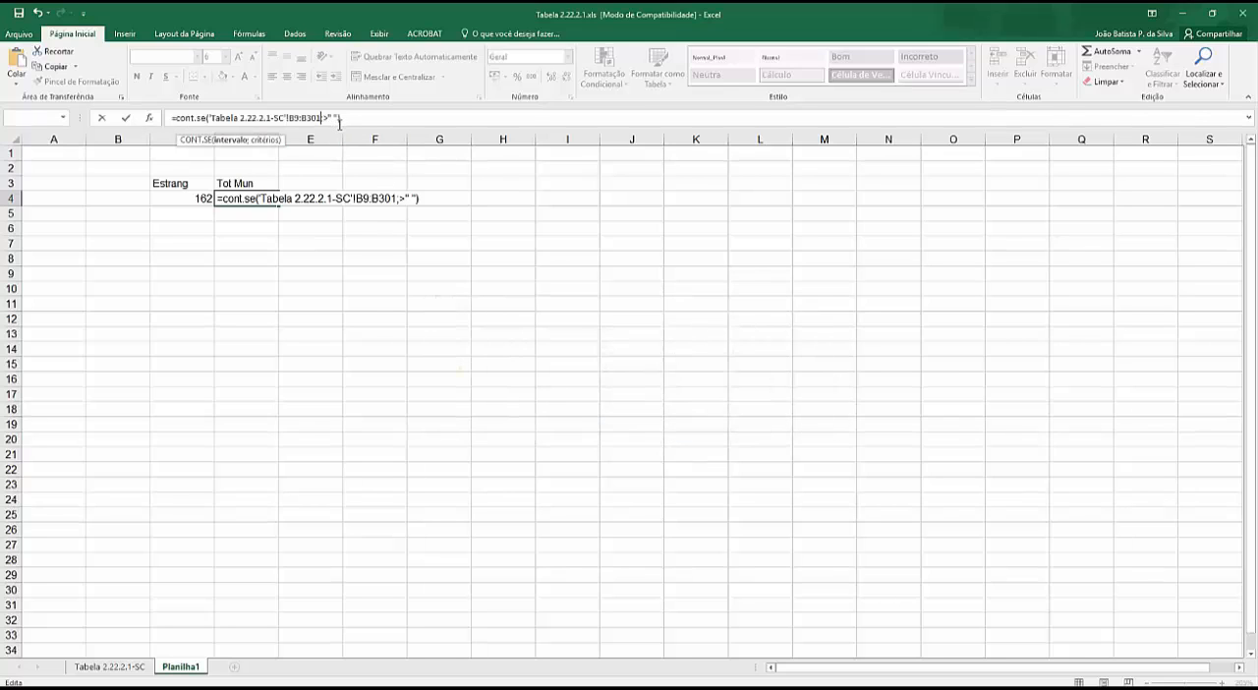
# - Change the criterion of the D4 CONT.SE formula to the quoted text "<> 0 " and enter the formula
pyautogui.press('Right')
pyautogui.write('"')
pyautogui.write('V')
pyautogui.press('BackSpace')
pyautogui.write('<')
pyautogui.press('Delete')
pyautogui.write('0')
pyautogui.press('Left')
pyautogui.press('Left')
pyautogui.press('Left')
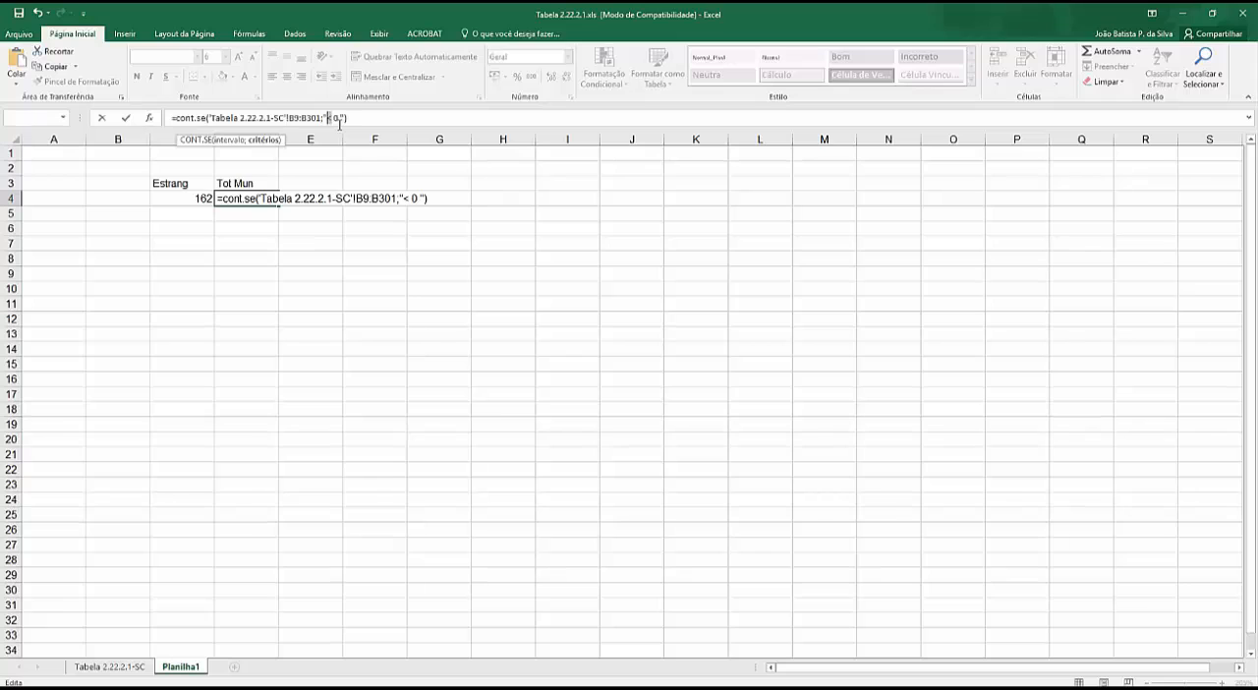
pyautogui.write('>')
pyautogui.press('Return')
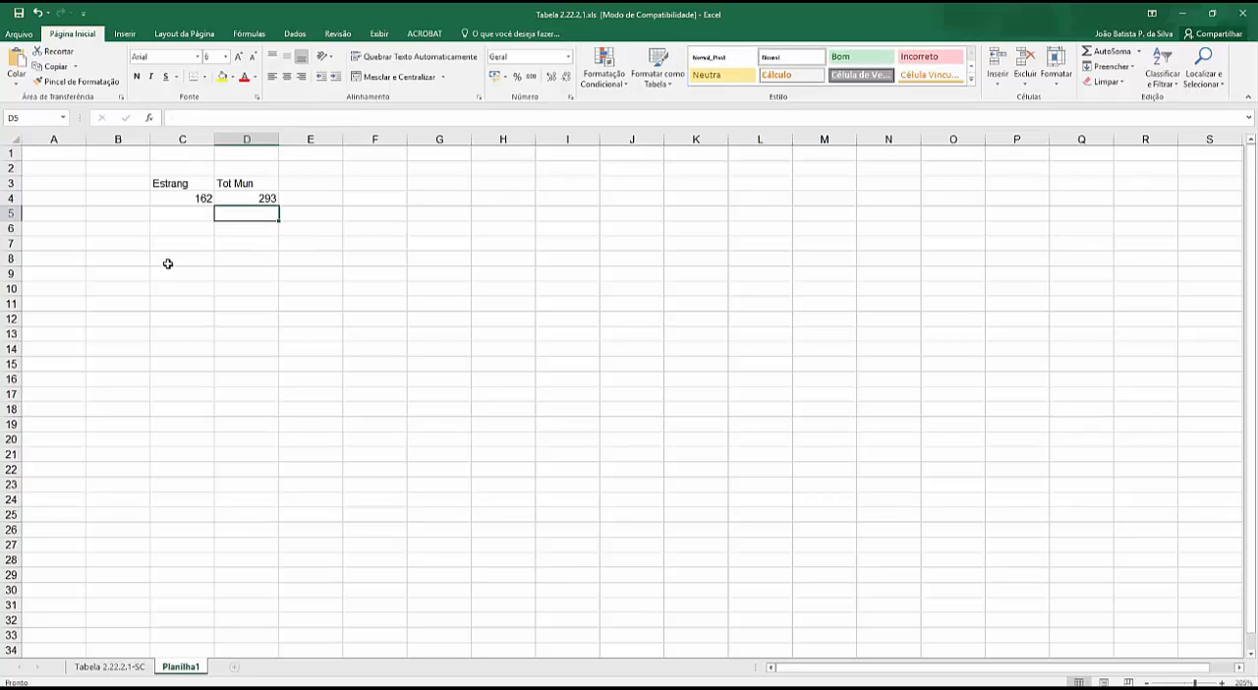
# - Examine the reference to the Tabela 2.22.2.1-SC sheet inside the D4 formula, leaving the formula as it is
pyautogui.click(261, 201)
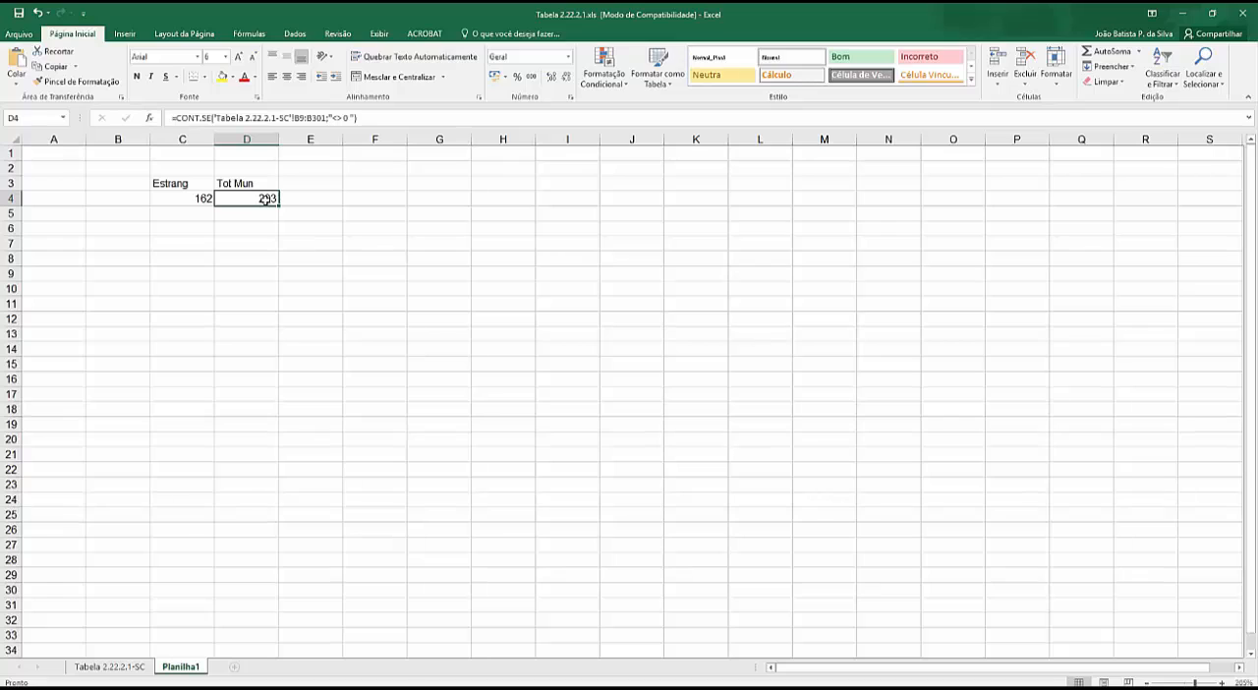
pyautogui.click(221, 118)
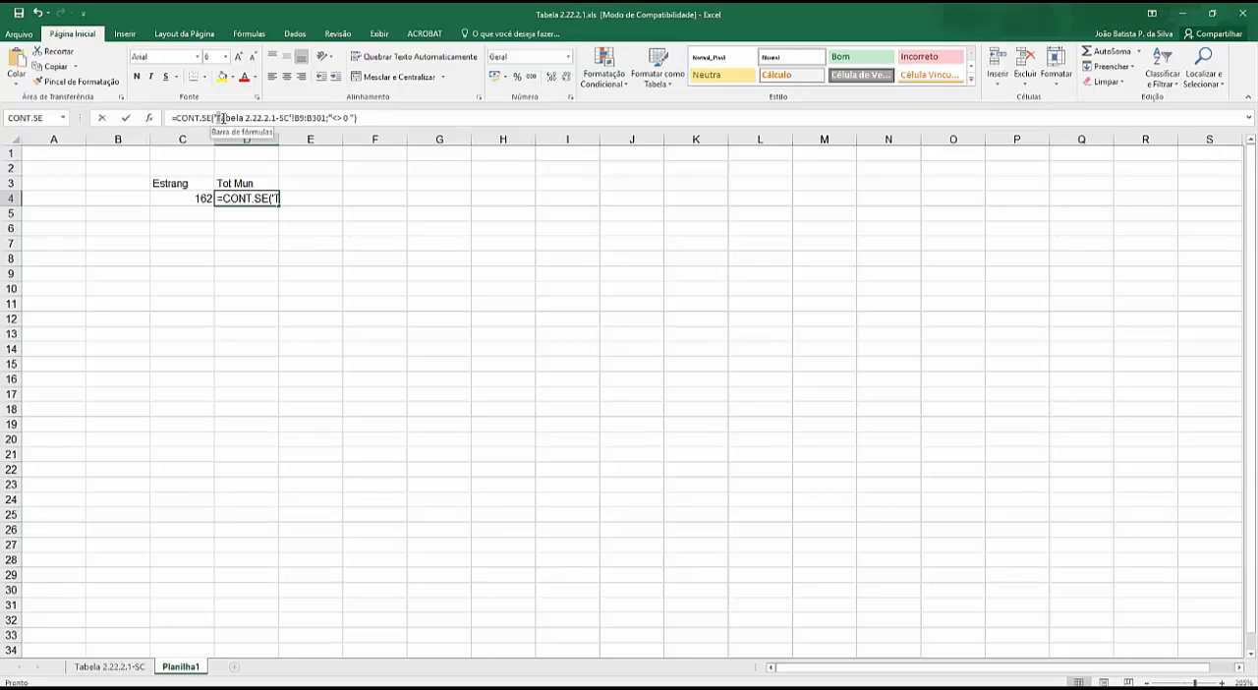
pyautogui.moveTo(221, 118); pyautogui.dragTo(294, 118)
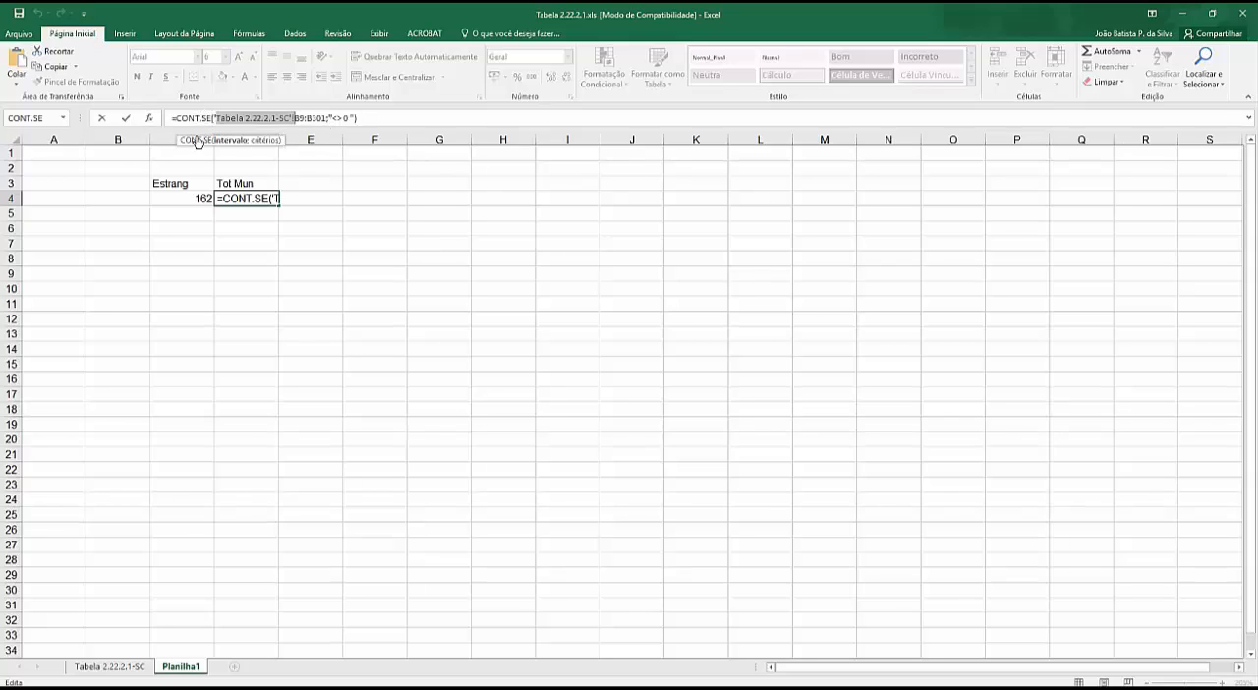
pyautogui.click(261, 271)
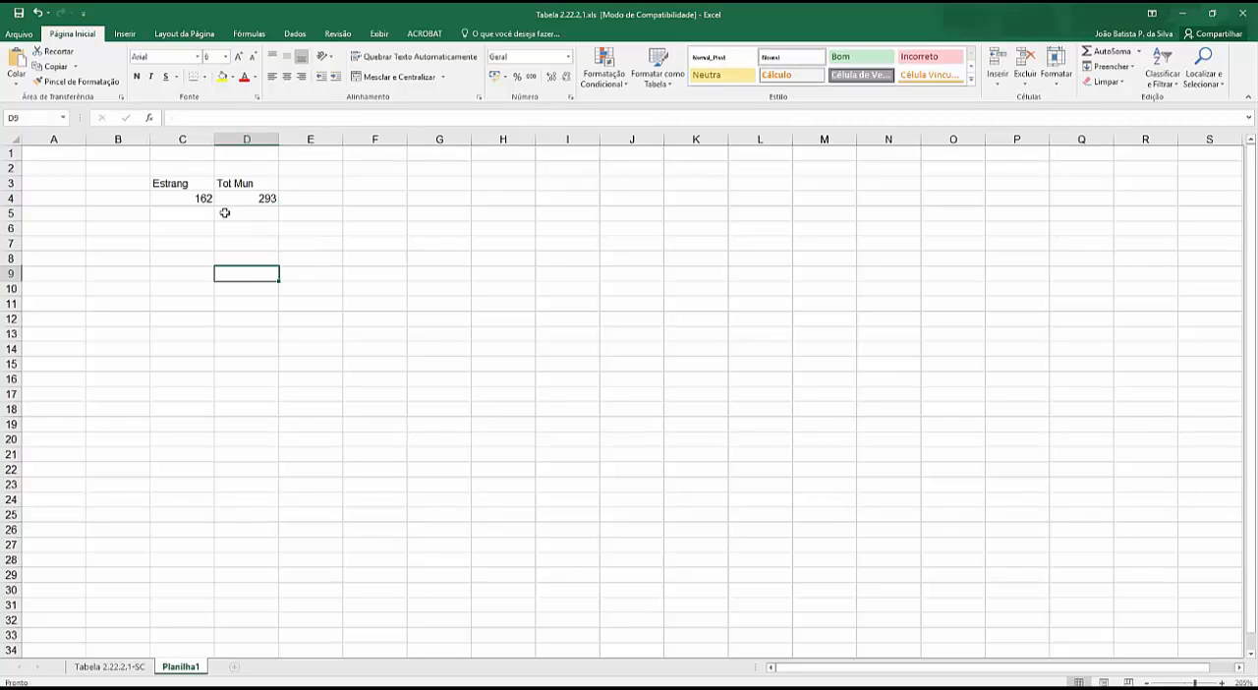
# - Label cell E3 as % Estrang, with a space after the percent sign
pyautogui.click(315, 182)
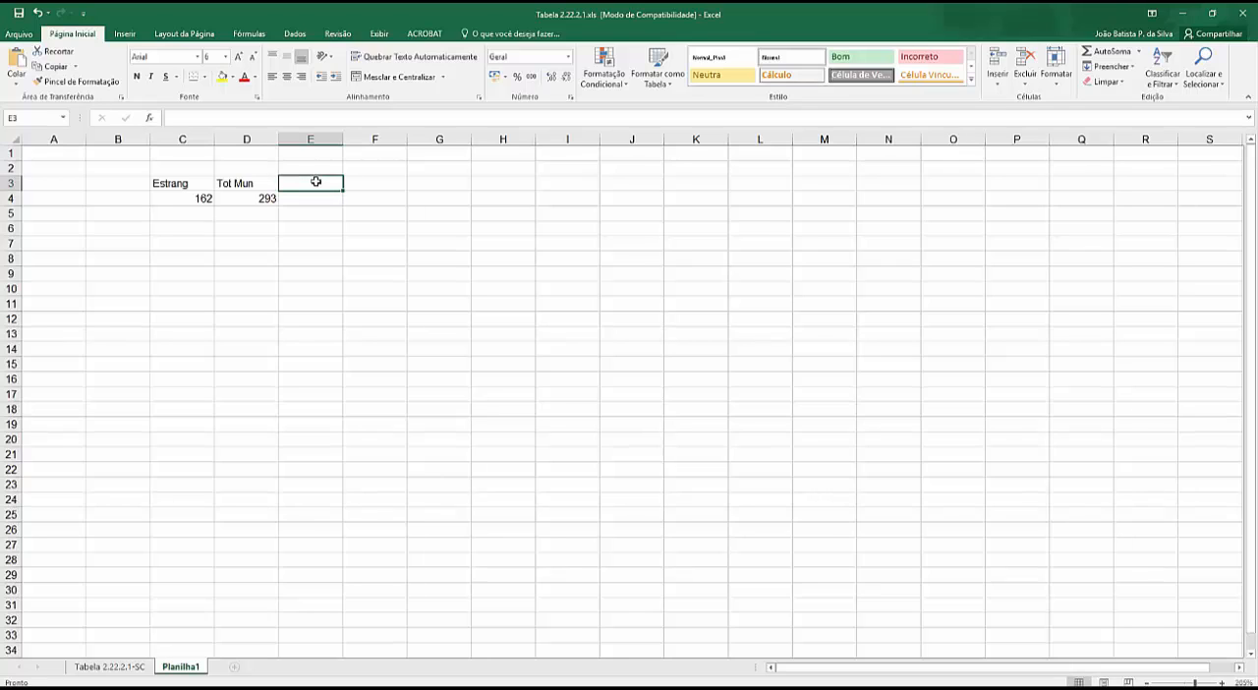
pyautogui.write('%Estr')
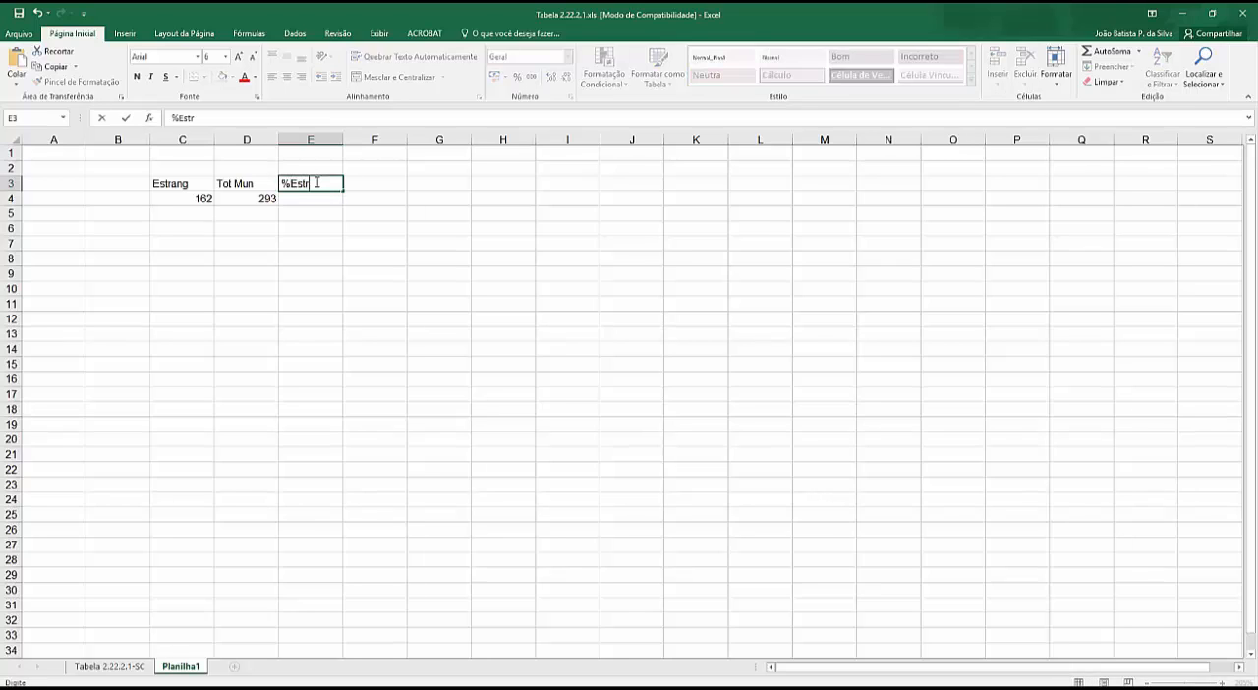
pyautogui.press('Left')
pyautogui.press('Left')
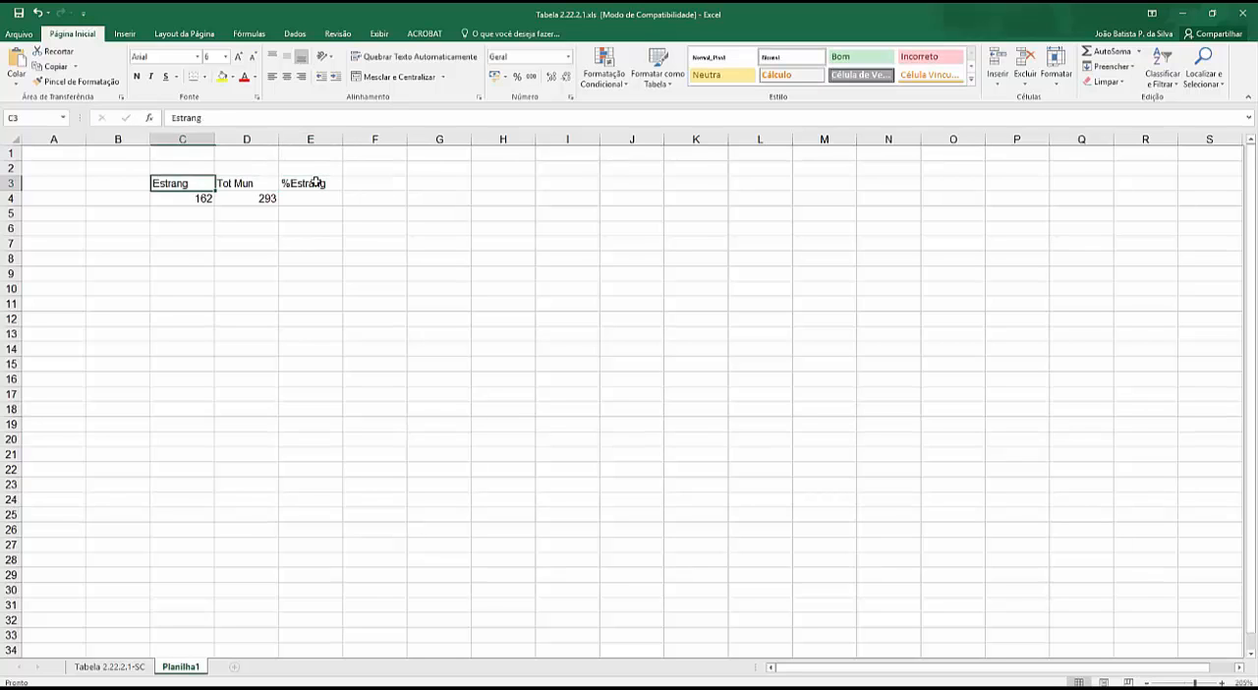
pyautogui.press('Left')
pyautogui.press('Right')
pyautogui.press('Right')
pyautogui.doubleClick(295, 183)
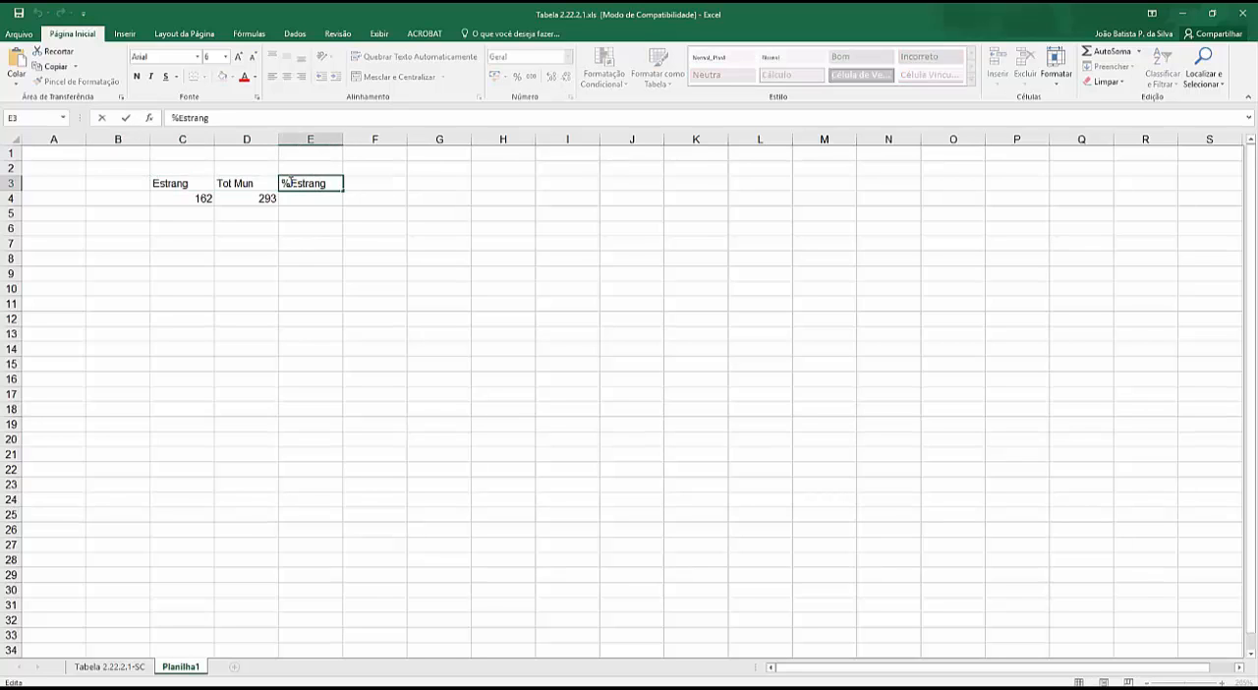
# - Enter the formula =C4/D4 in cell E4 to calculate the share of municipalities with foreign residents
pyautogui.click(301, 199)
pyautogui.write('=')
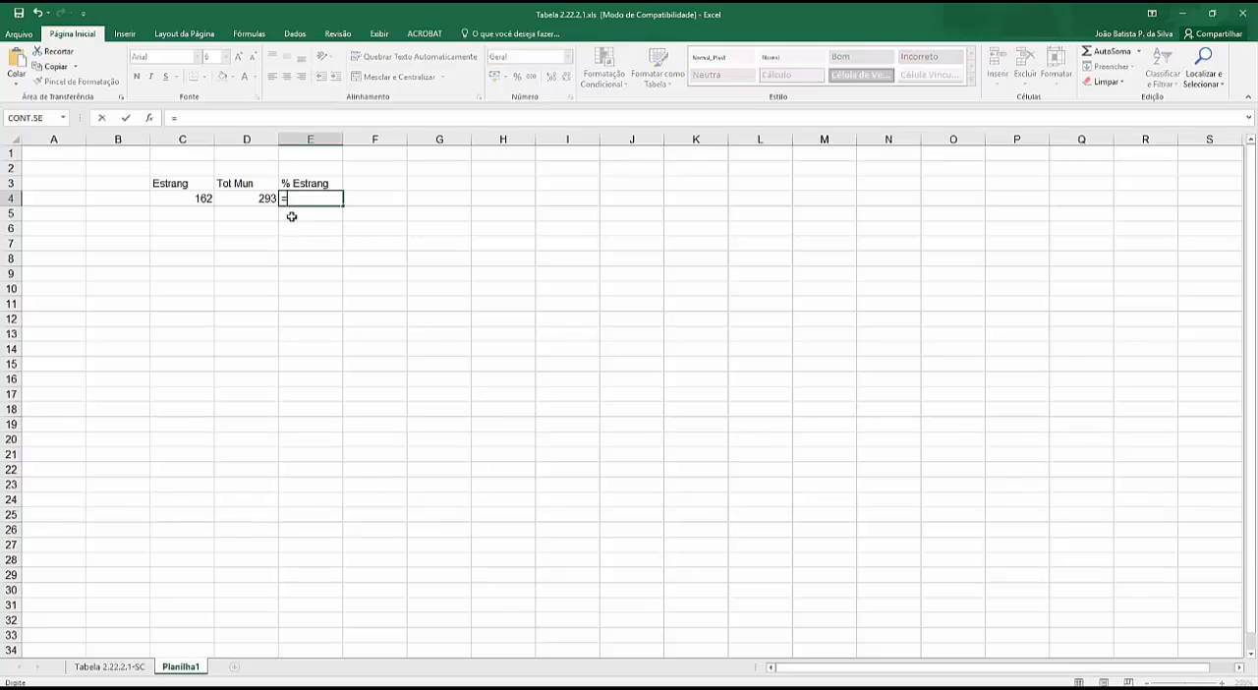
pyautogui.click(182, 198)
pyautogui.write('/')
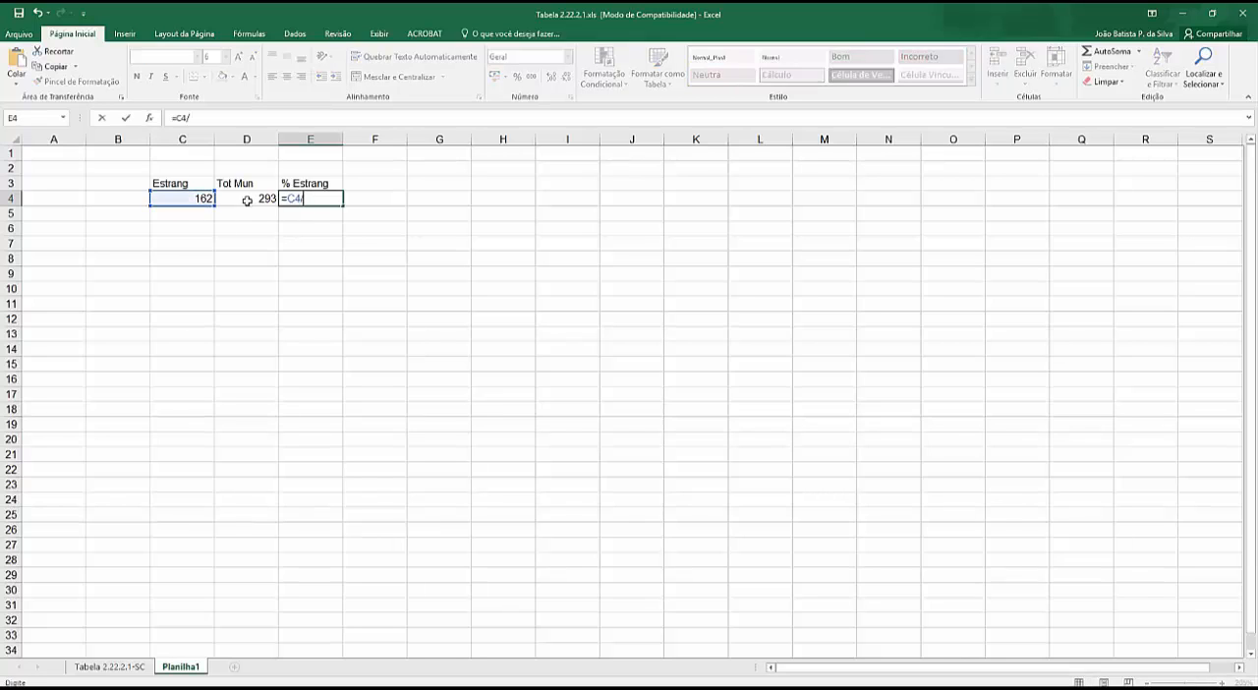
pyautogui.click(247, 198)
pyautogui.press('Return')
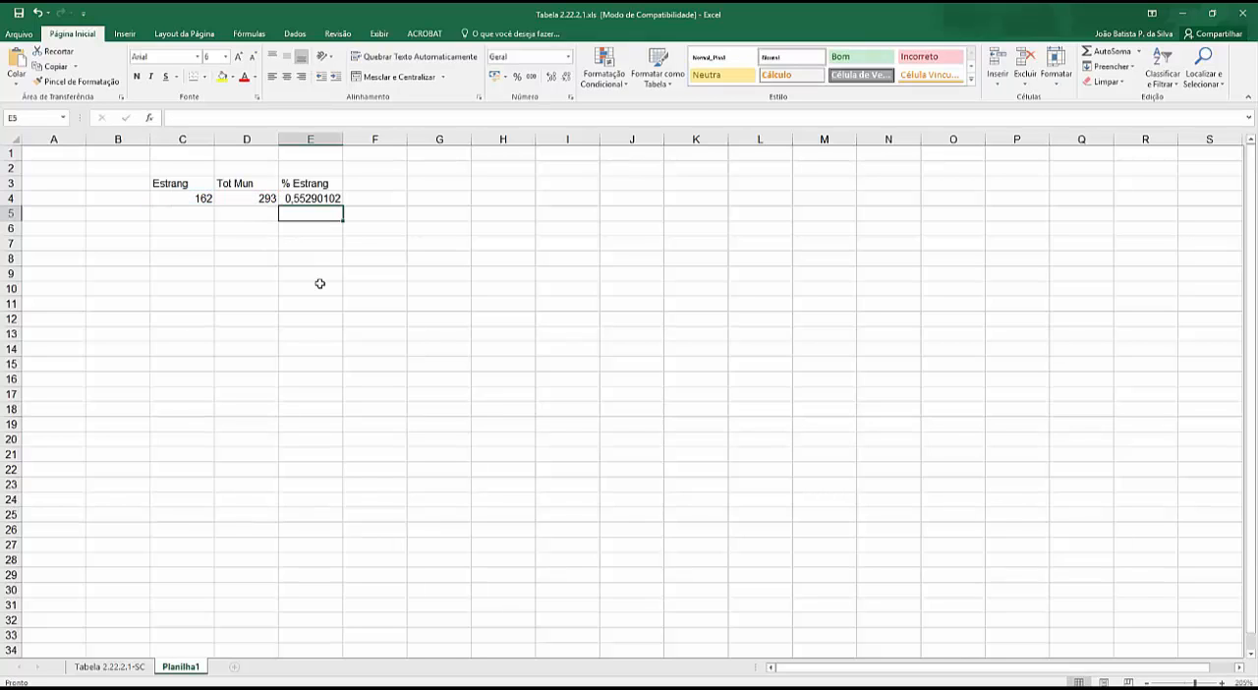
# - Format the ratio in E4 as a percentage with two decimal places
pyautogui.click(310, 199)
pyautogui.click(519, 78)
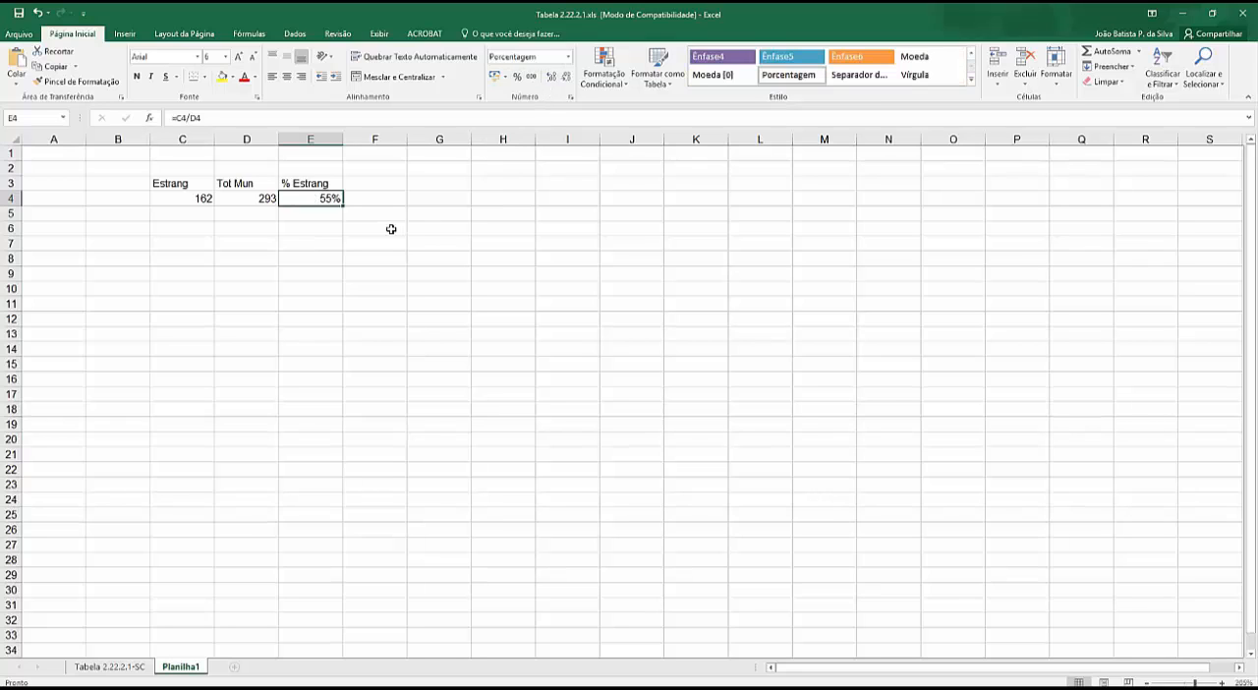
pyautogui.click(552, 78)
pyautogui.click(553, 78)
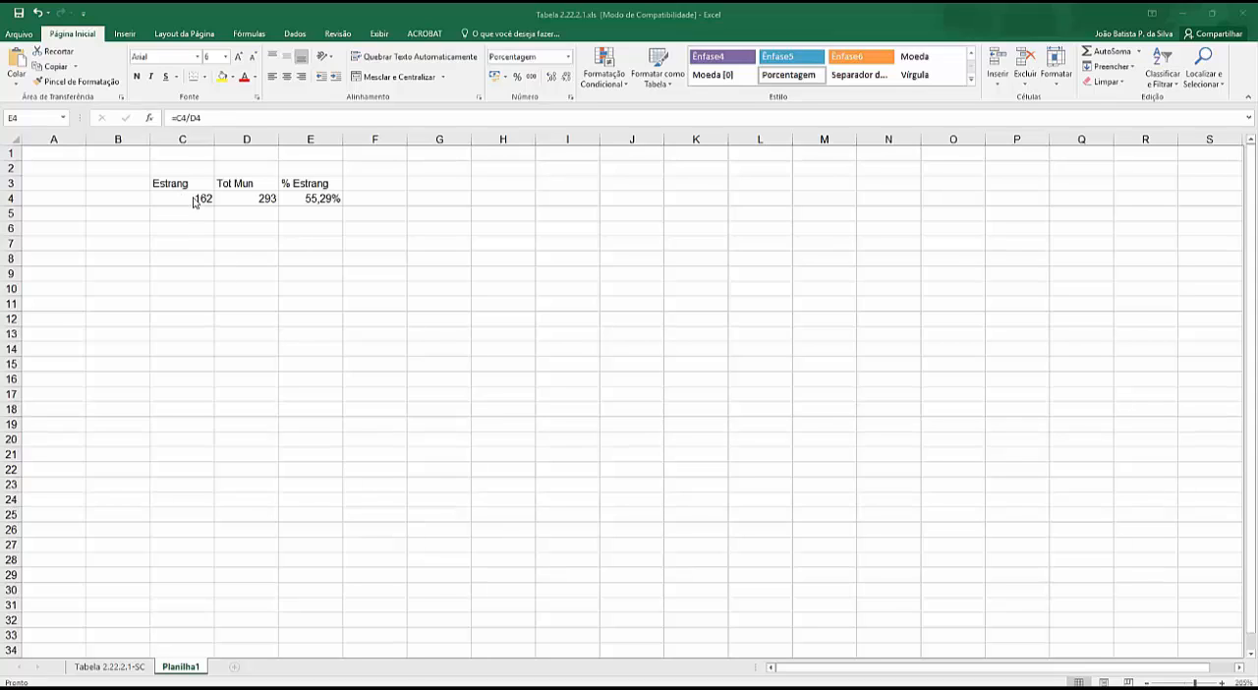
# - Write the beginning of a description in cell C7: Estrangeiros em municípios com mais de
pyautogui.click(184, 243)
pyautogui.press('F2')
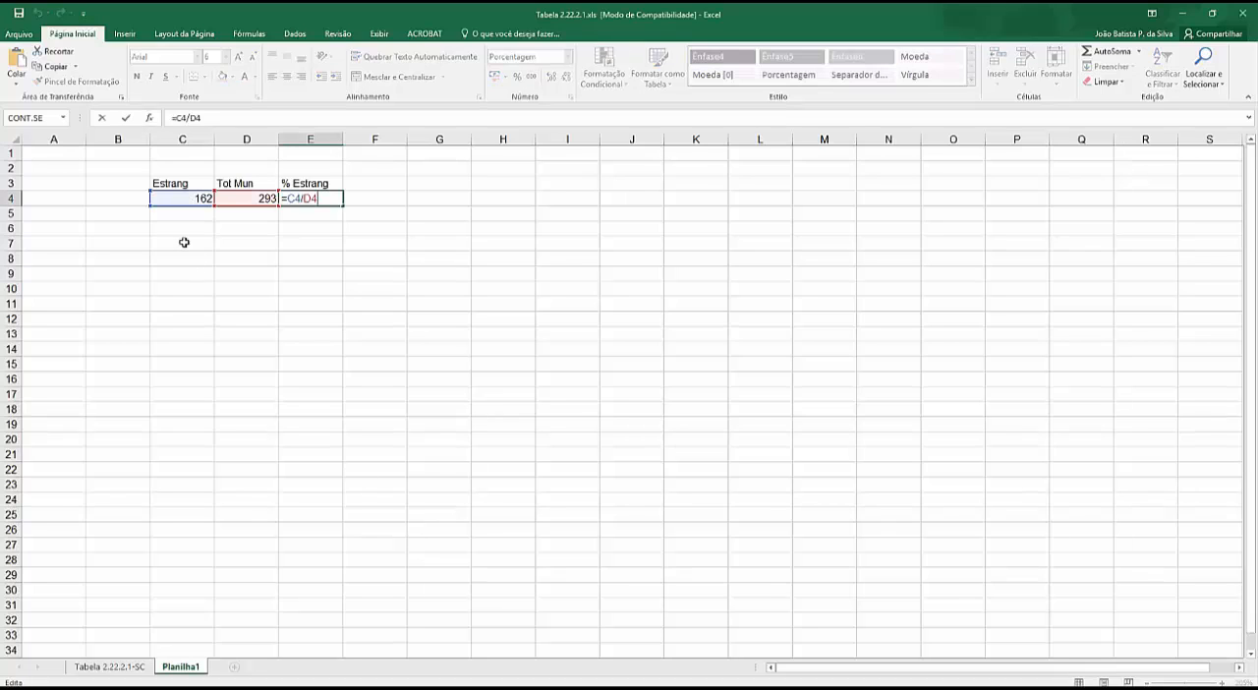
pyautogui.click(183, 243)
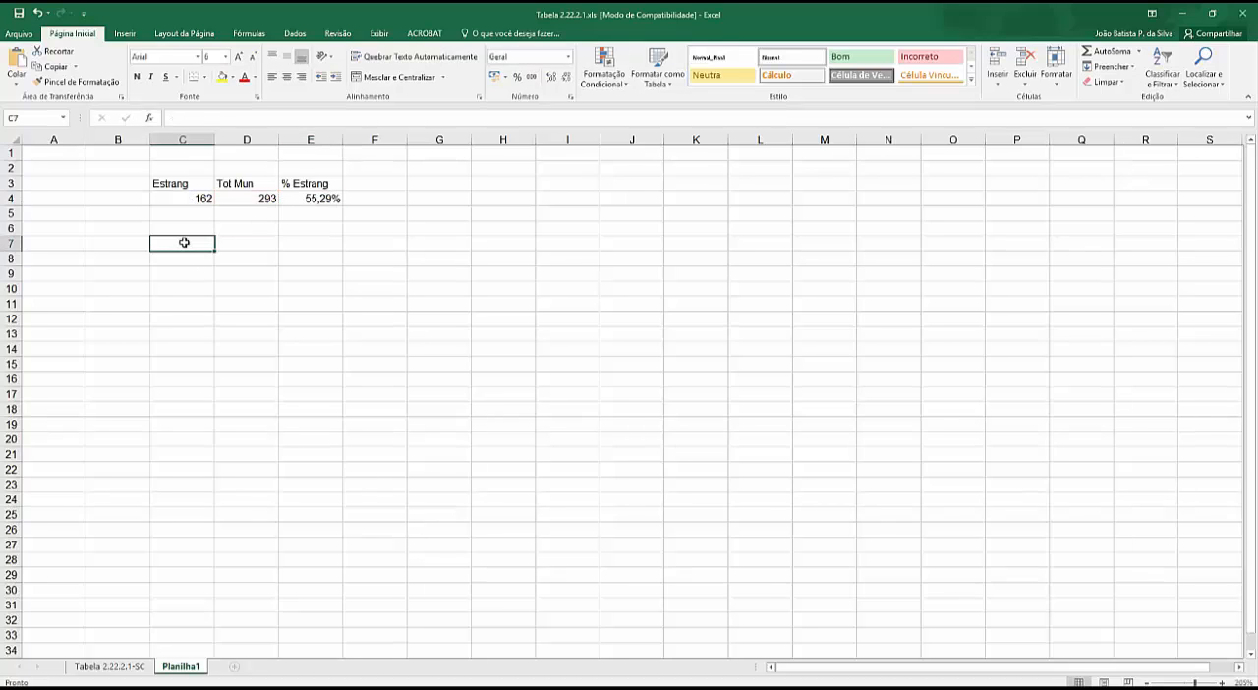
pyautogui.write('Estrang')
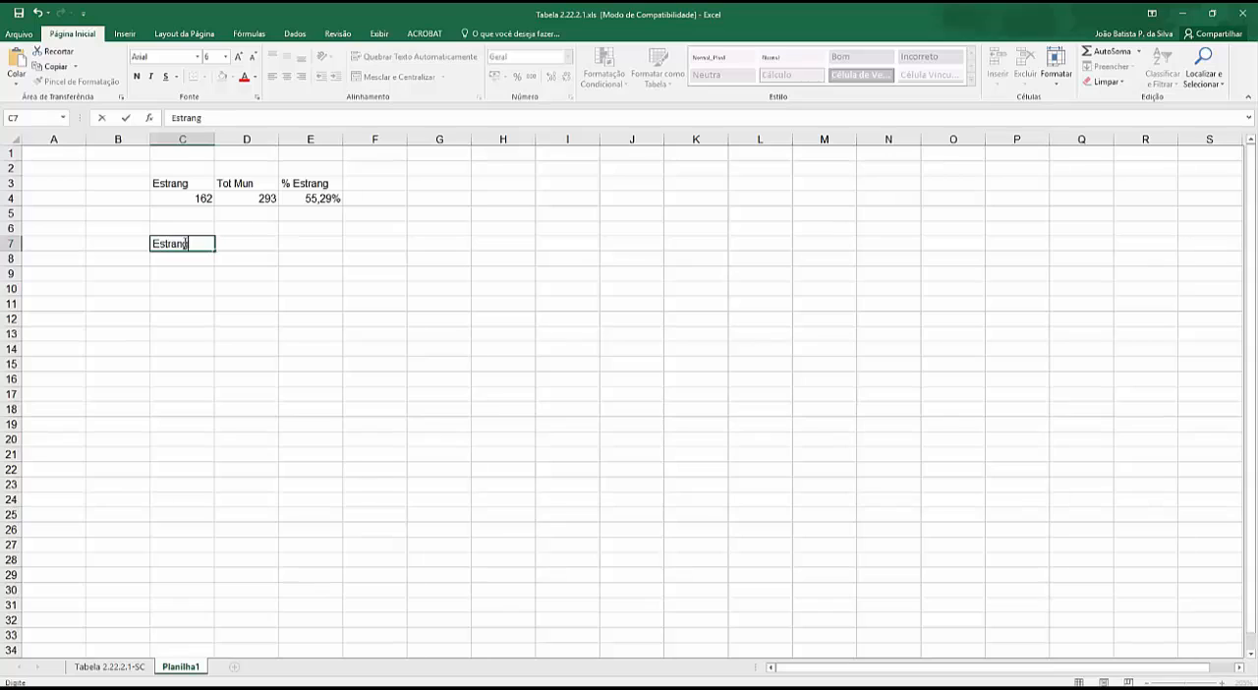
pyautogui.write('eiros em mun')
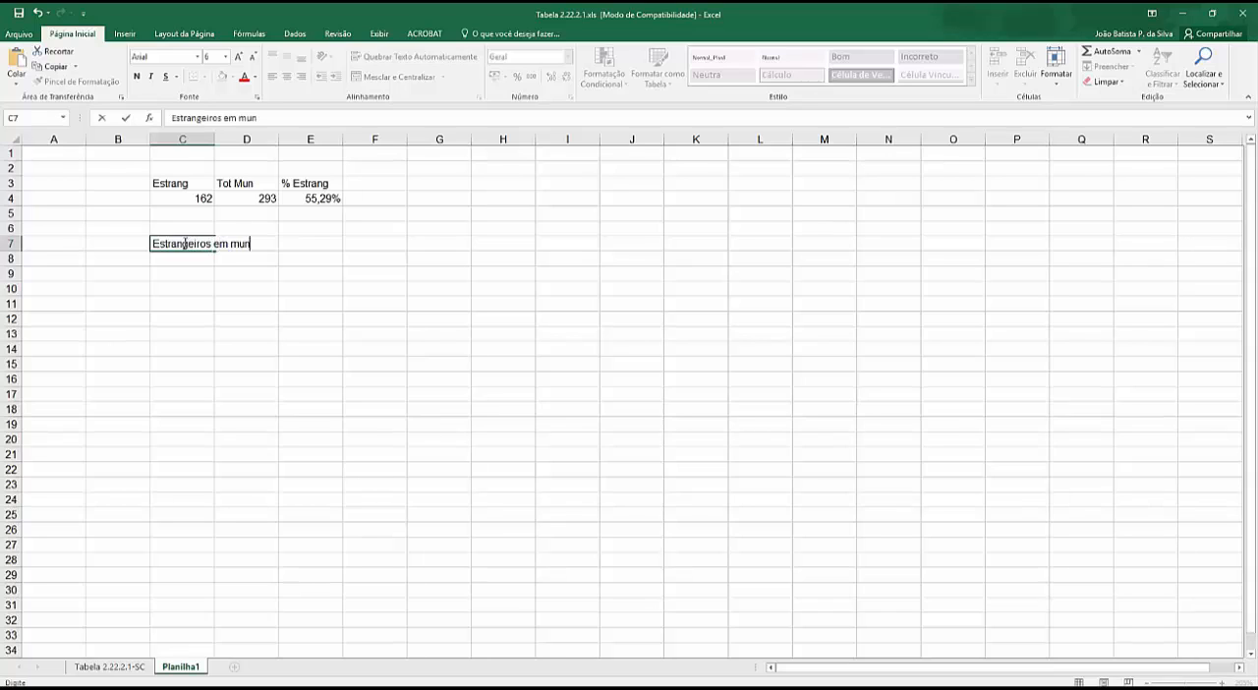
pyautogui.write('icipios com mais de')
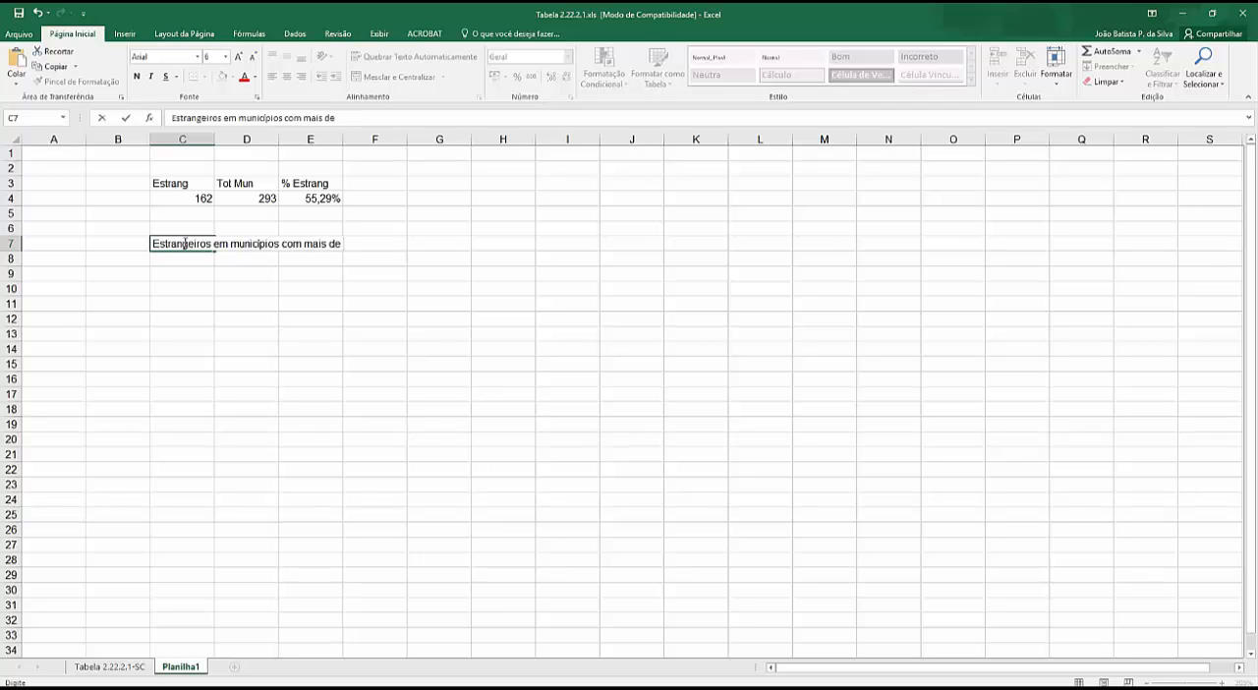
# - Consult the municipal populations on the Tabela 2.22.2.1-SC sheet and complete the C7 description with 30 mil habitantes
pyautogui.click(110, 667)
pyautogui.scroll(-4, 268, 503)
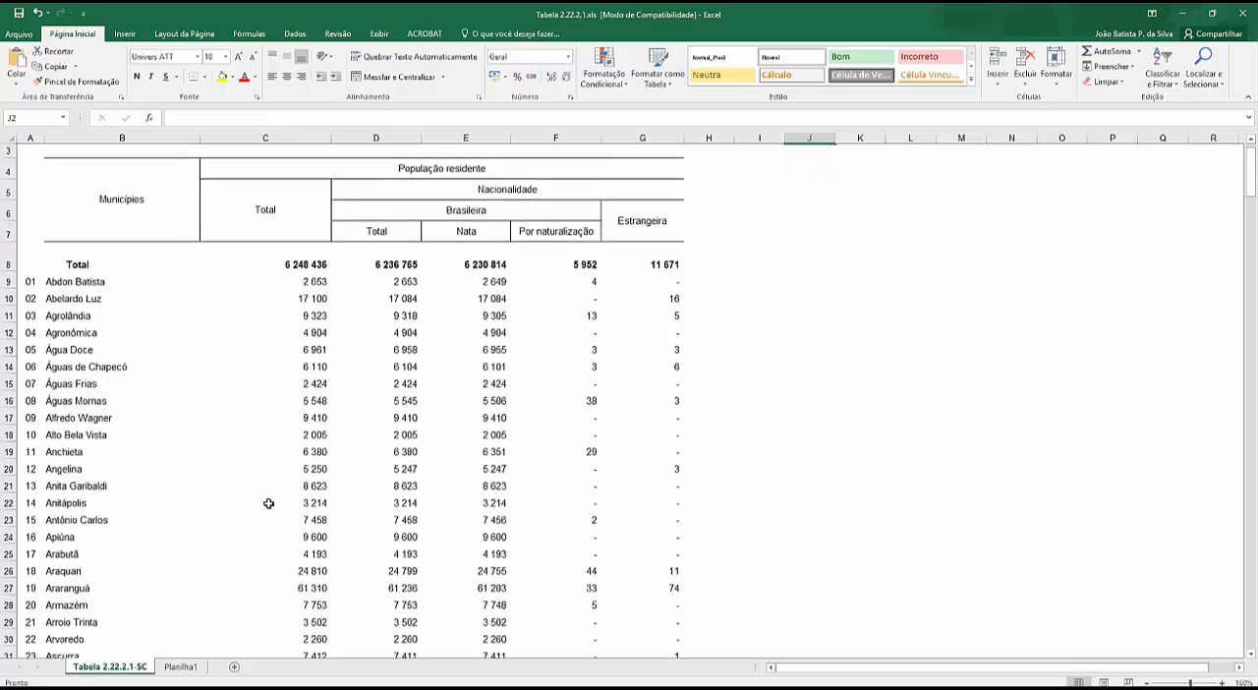
pyautogui.scroll(-2, 269, 503)
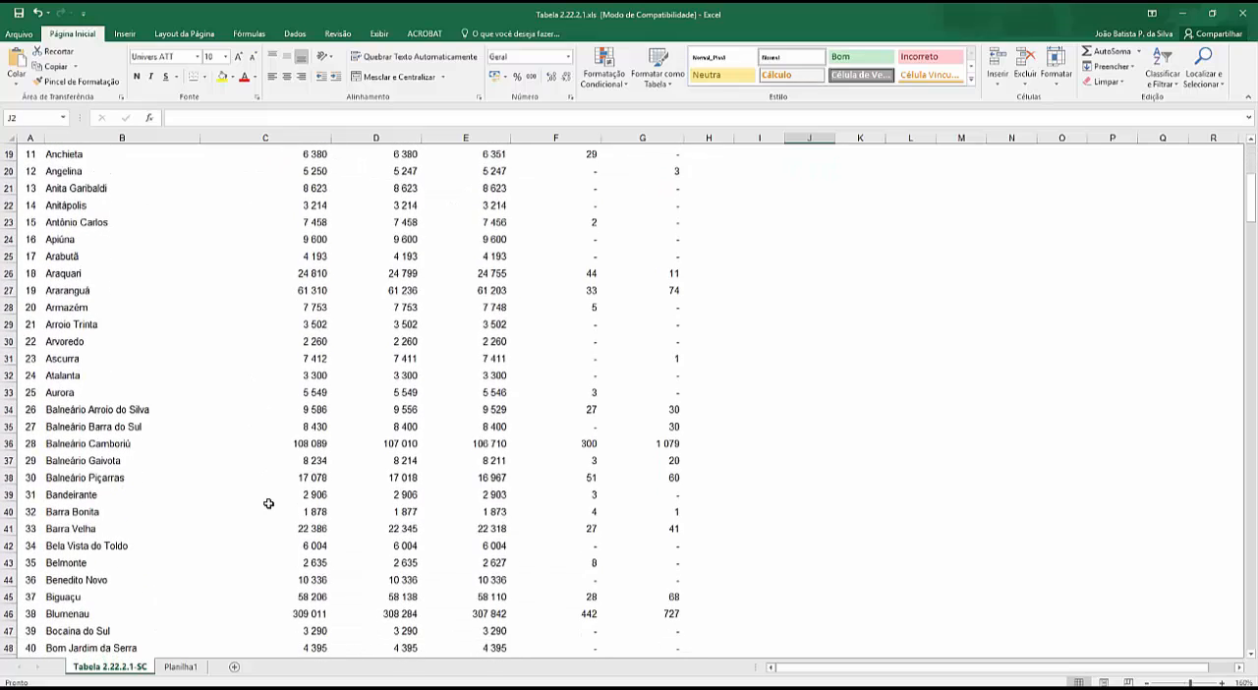
pyautogui.scroll(-2, 269, 503)
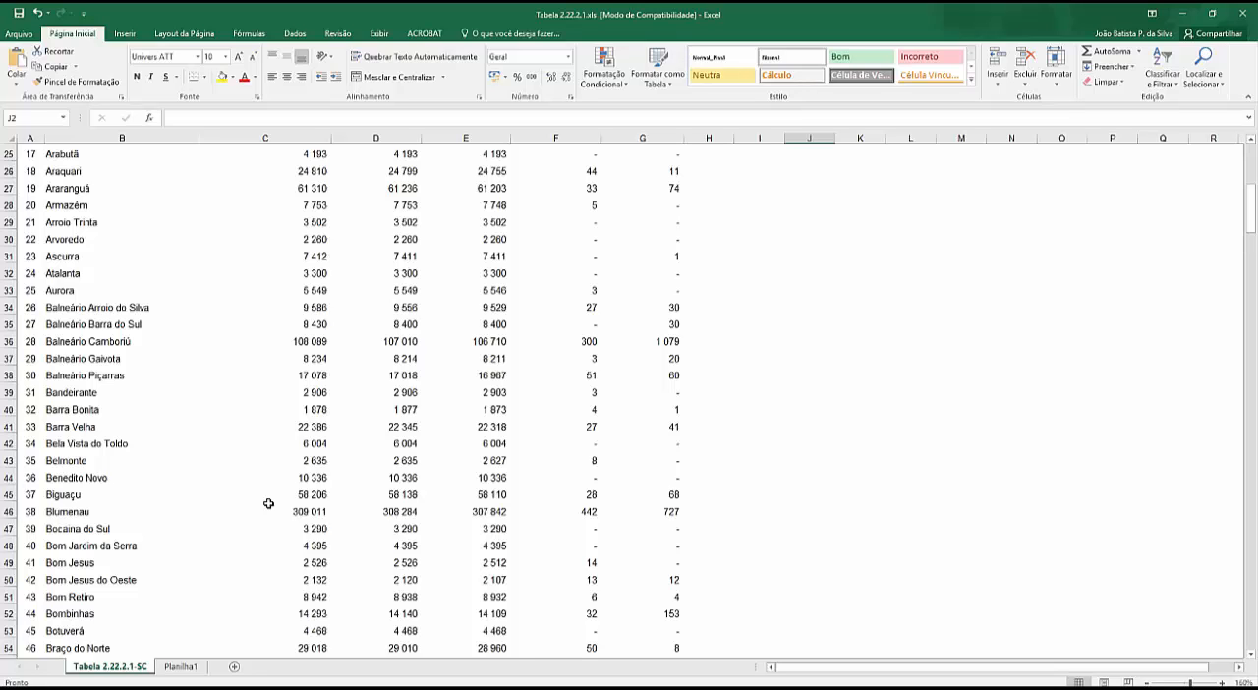
pyautogui.scroll(5, 269, 503)
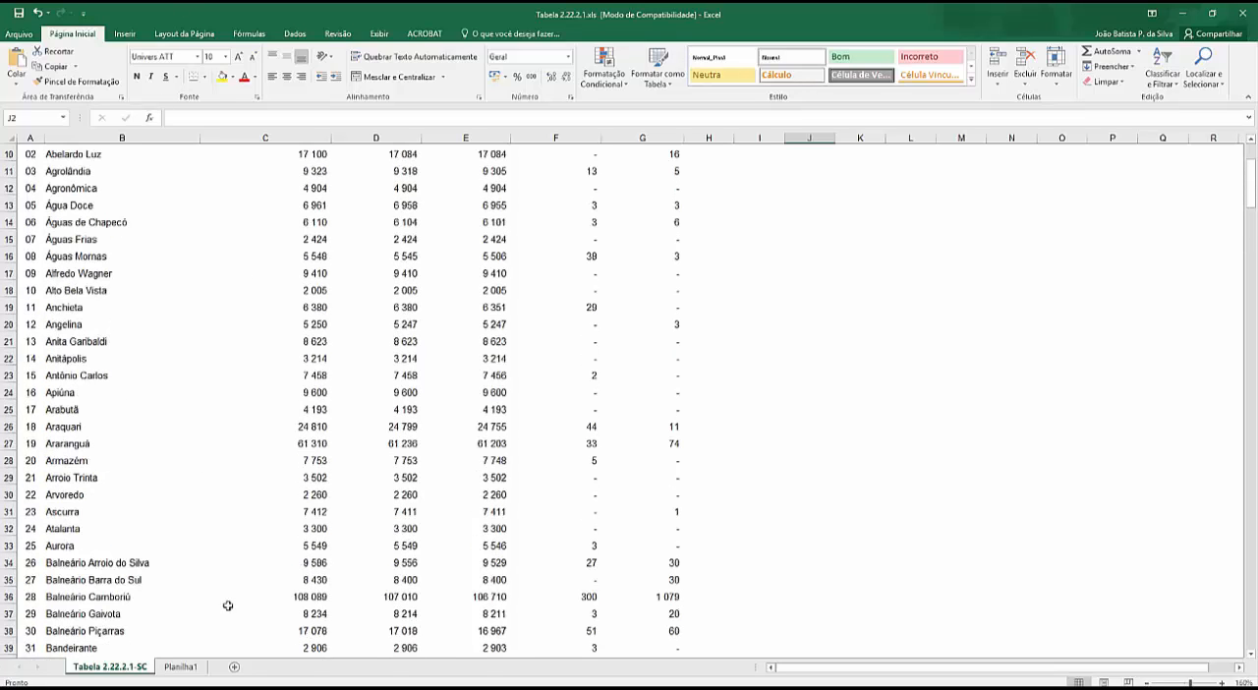
pyautogui.click(176, 671)
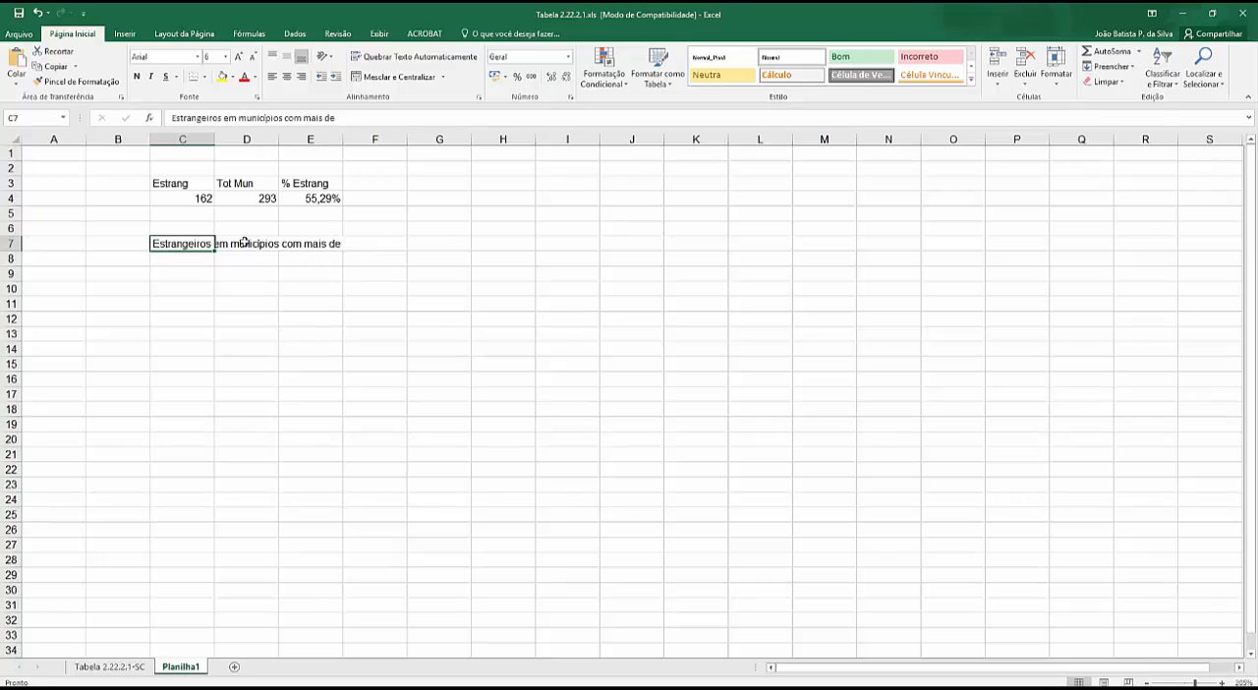
pyautogui.doubleClick(185, 246)
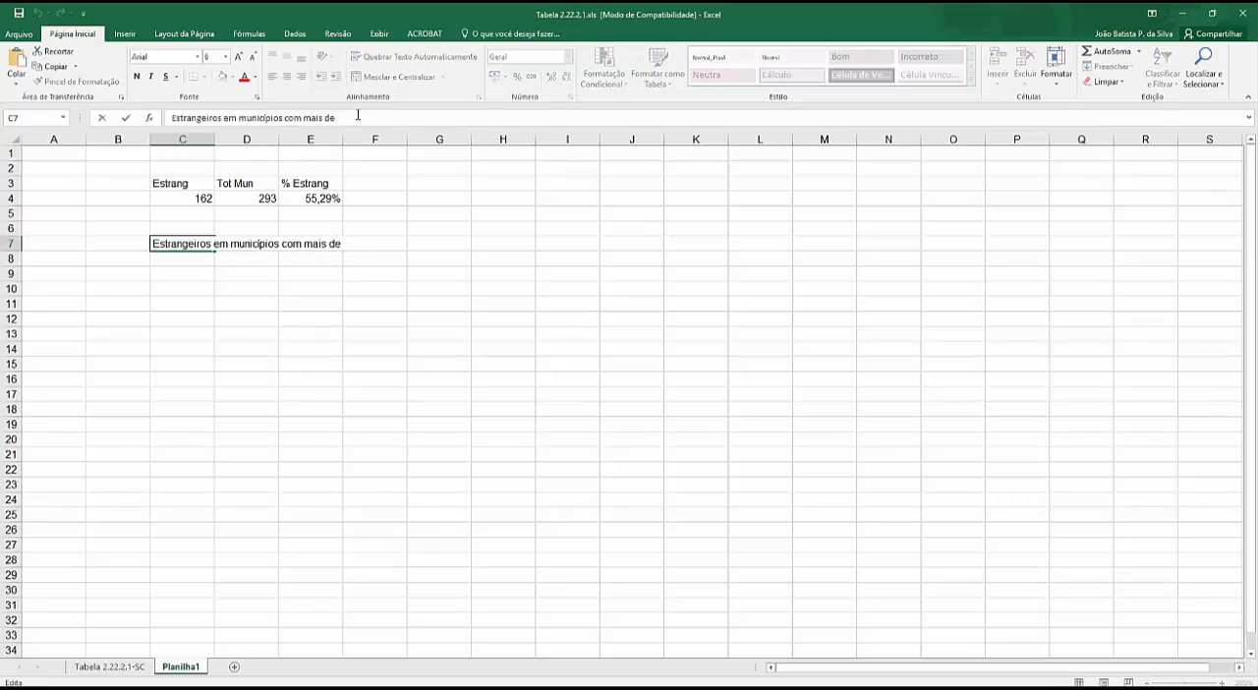
pyautogui.write('30 k habitantes')
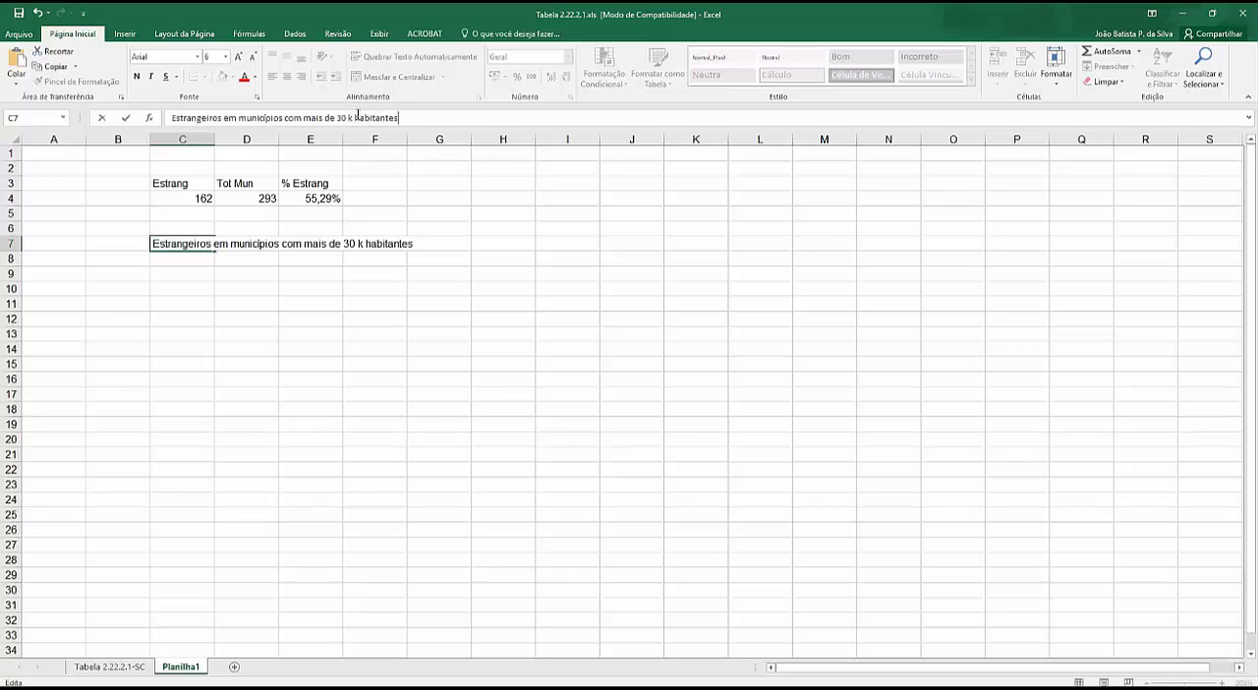
pyautogui.doubleClick(362, 243)
pyautogui.write('mil')
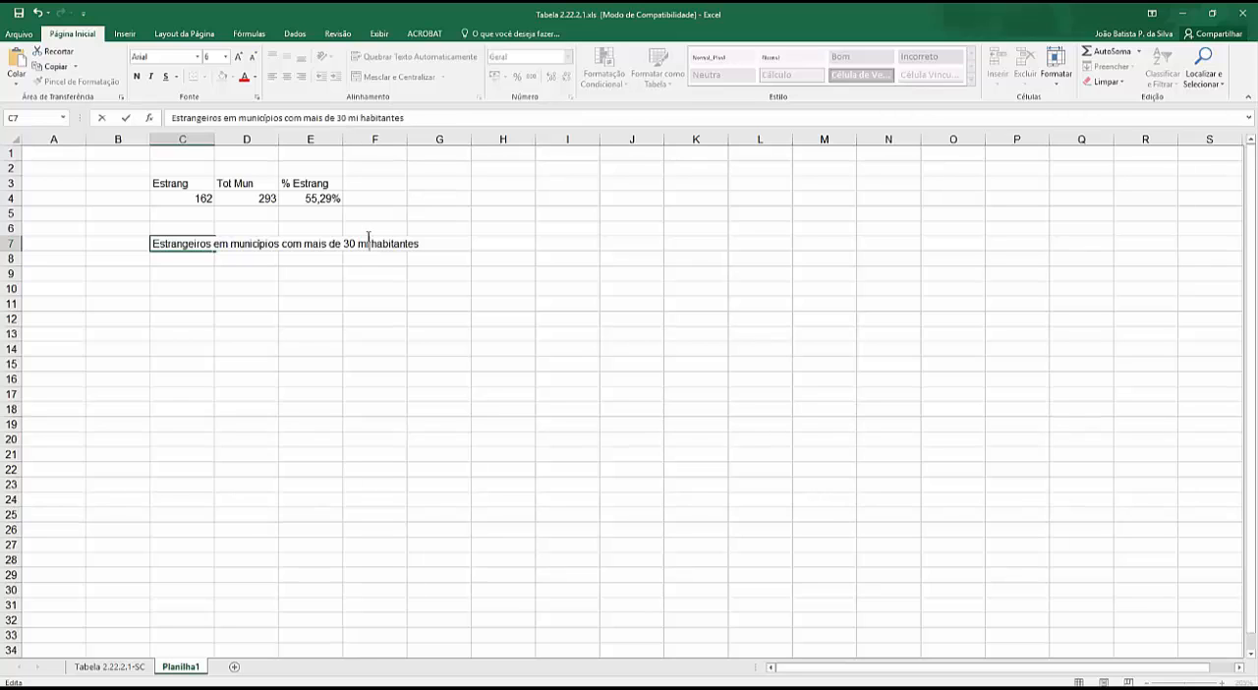
# - Begin a CONT.SES formula in cell C8, up to its opening parenthesis
pyautogui.click(188, 257)
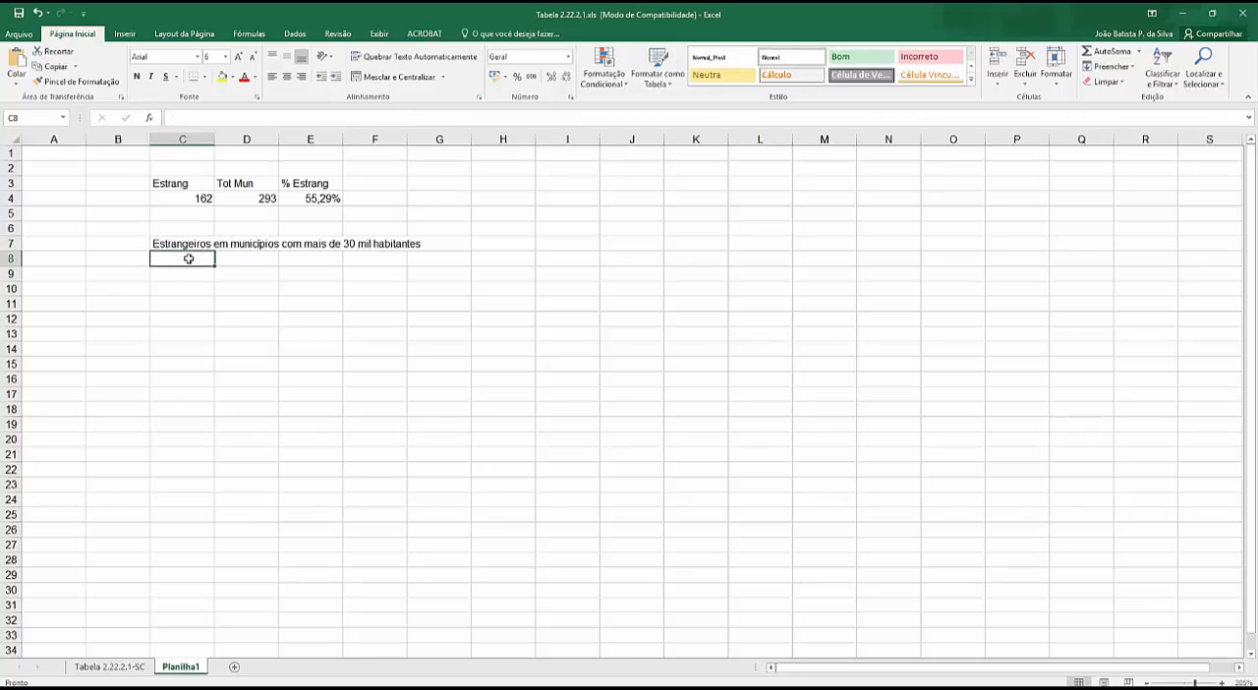
pyautogui.write('=con')
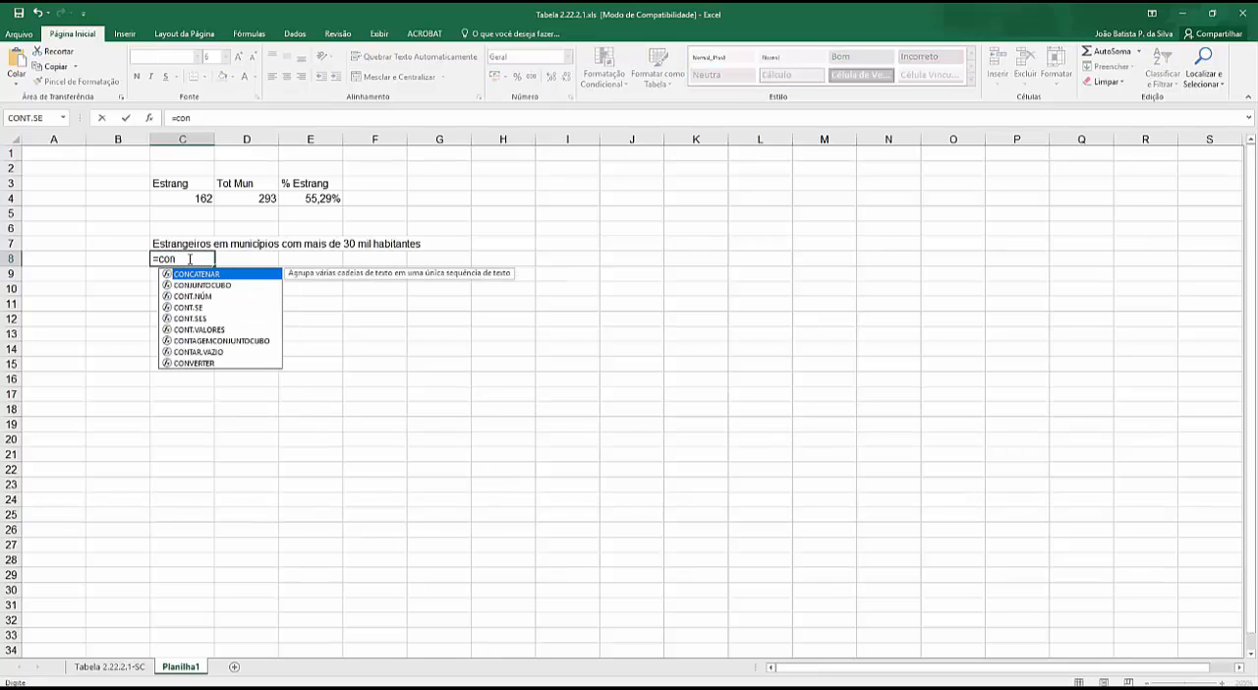
pyautogui.write('t')
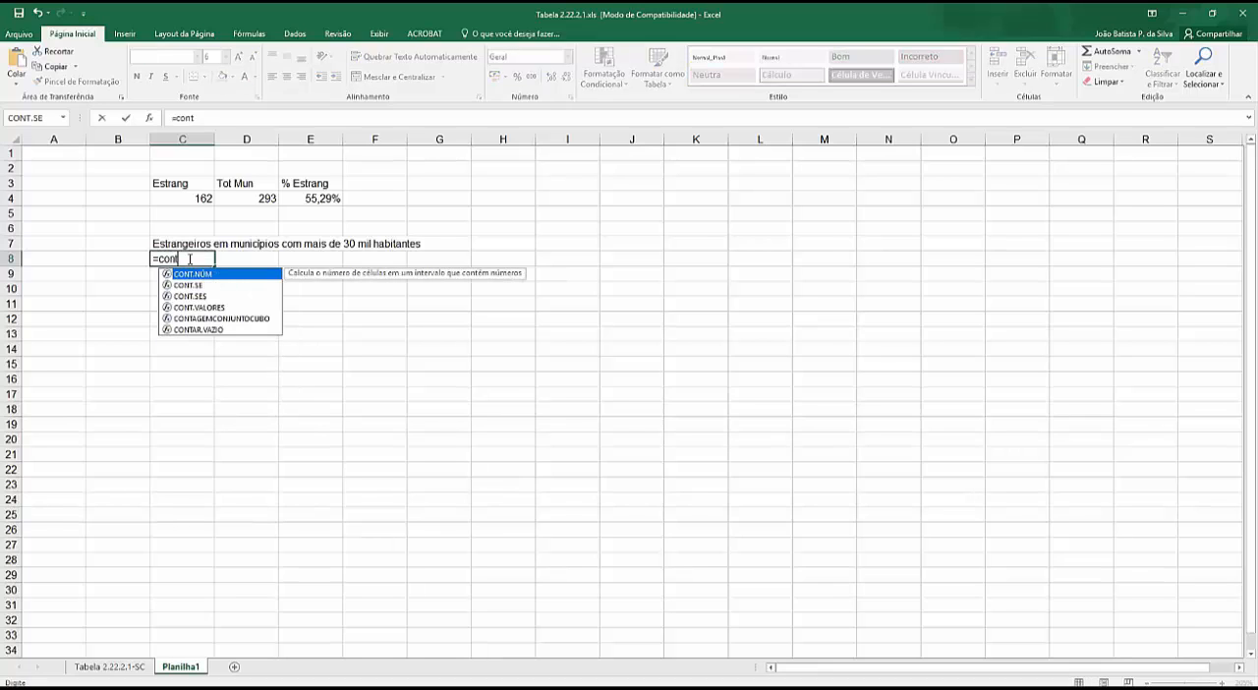
pyautogui.write('se')
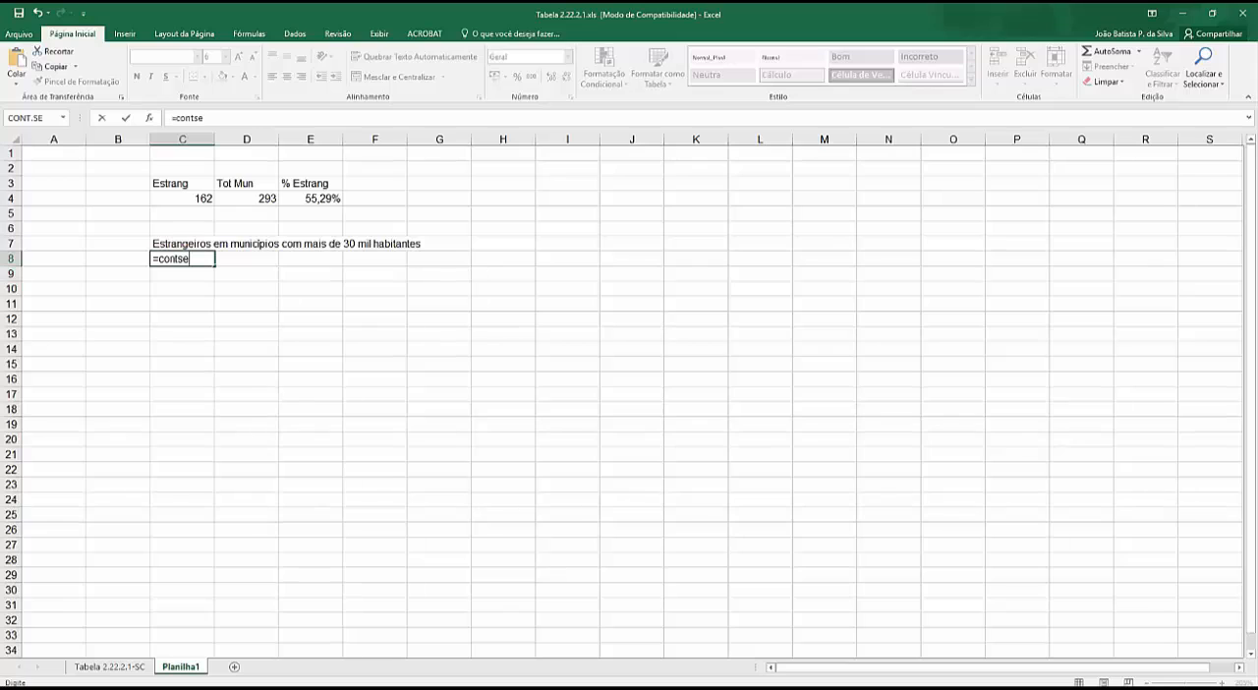
pyautogui.write('s')
pyautogui.press('BackSpace')
pyautogui.press('BackSpace')
pyautogui.press('BackSpace')
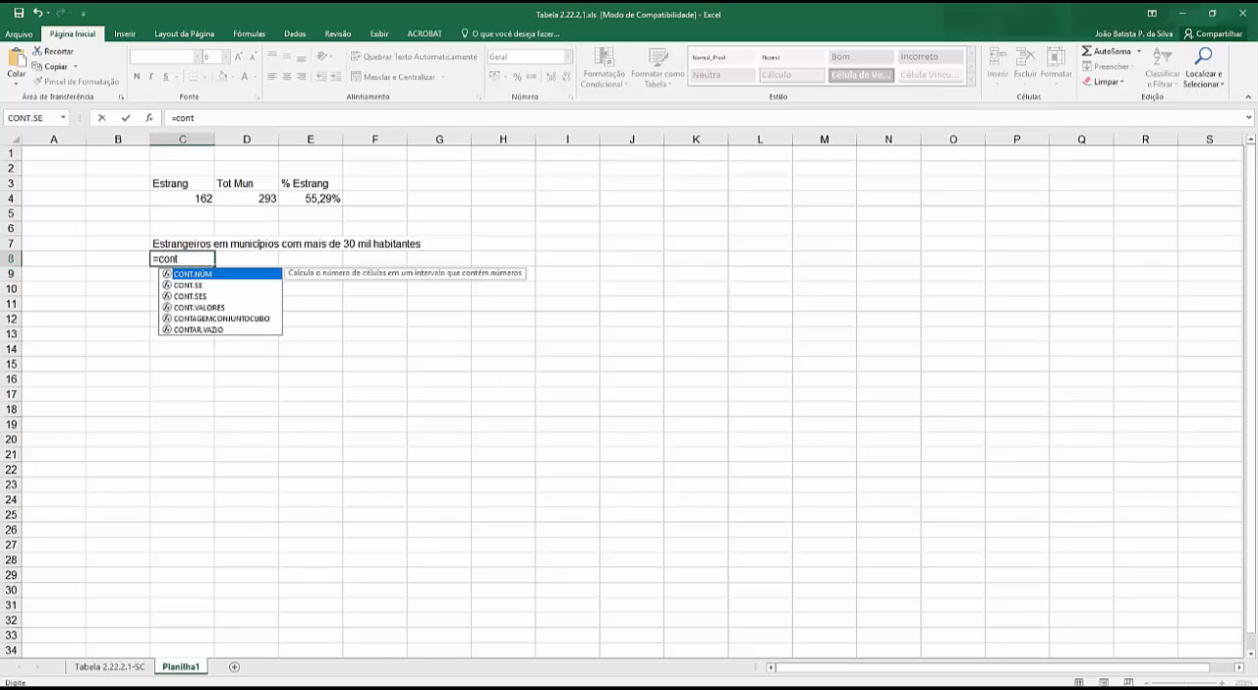
pyautogui.write('.ses')
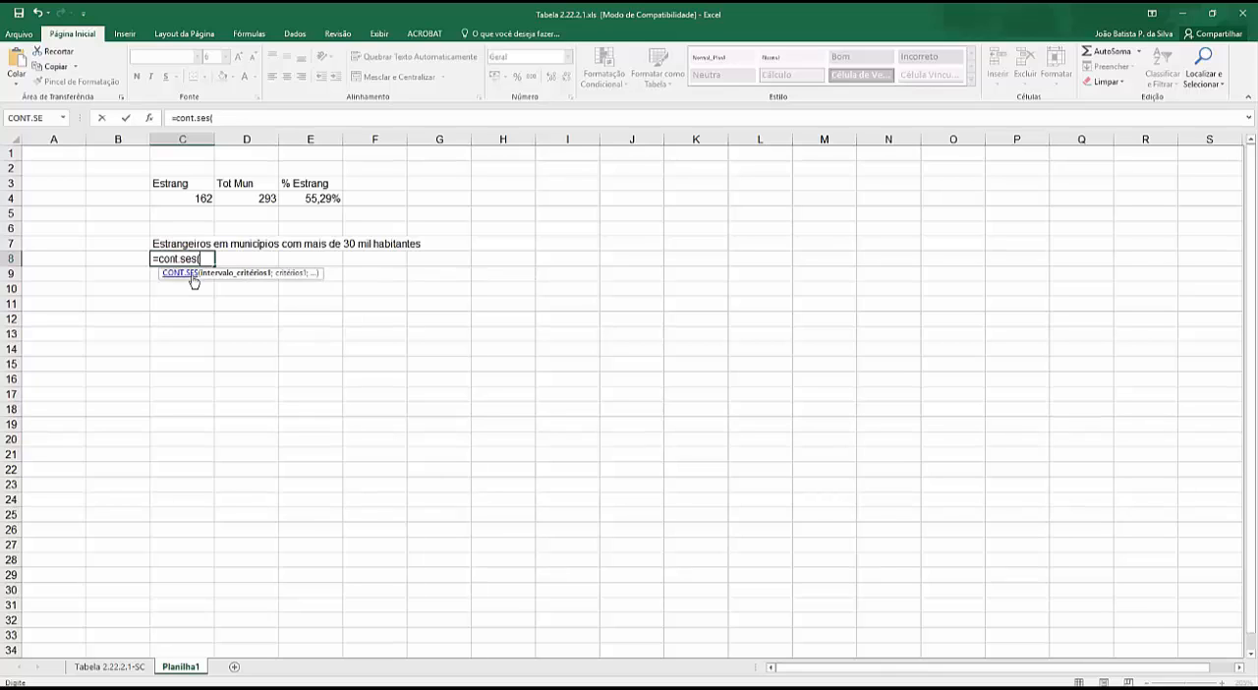
pyautogui.write('(')
# - Replace the partly written formula in C8 with the CONT.SES function chosen from the full function list
pyautogui.press('BackSpace')
pyautogui.press('BackSpace')
pyautogui.press('BackSpace')
pyautogui.press('BackSpace')
pyautogui.press('BackSpace')
pyautogui.press('BackSpace')
pyautogui.press('BackSpace')
pyautogui.press('BackSpace')
pyautogui.press('BackSpace')
pyautogui.press('BackSpace')
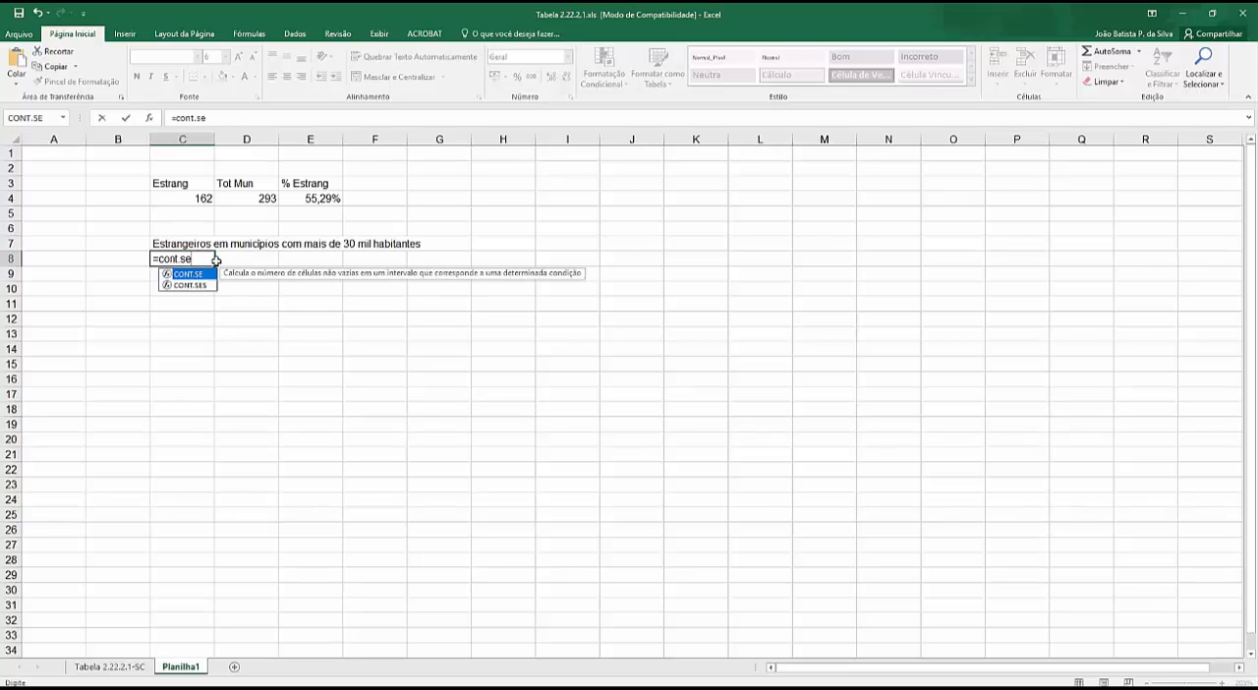
pyautogui.click(149, 118)
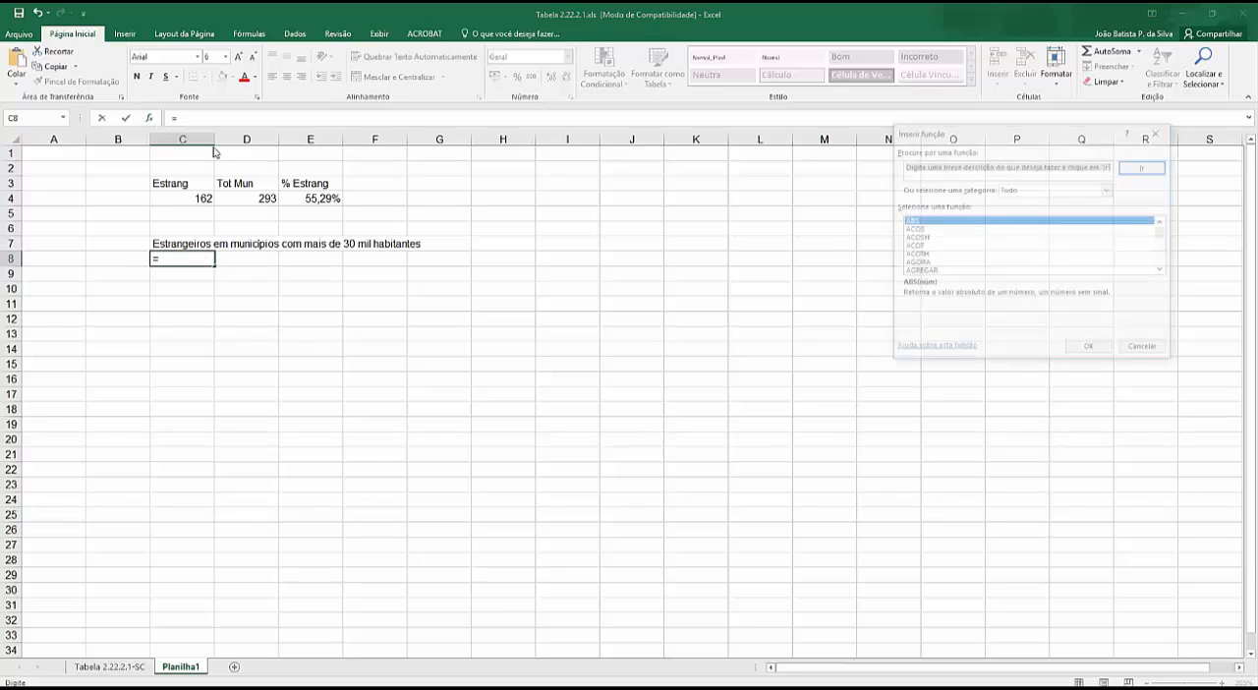
pyautogui.scroll(-5, 939, 241)
pyautogui.scroll(-20, 935, 241)
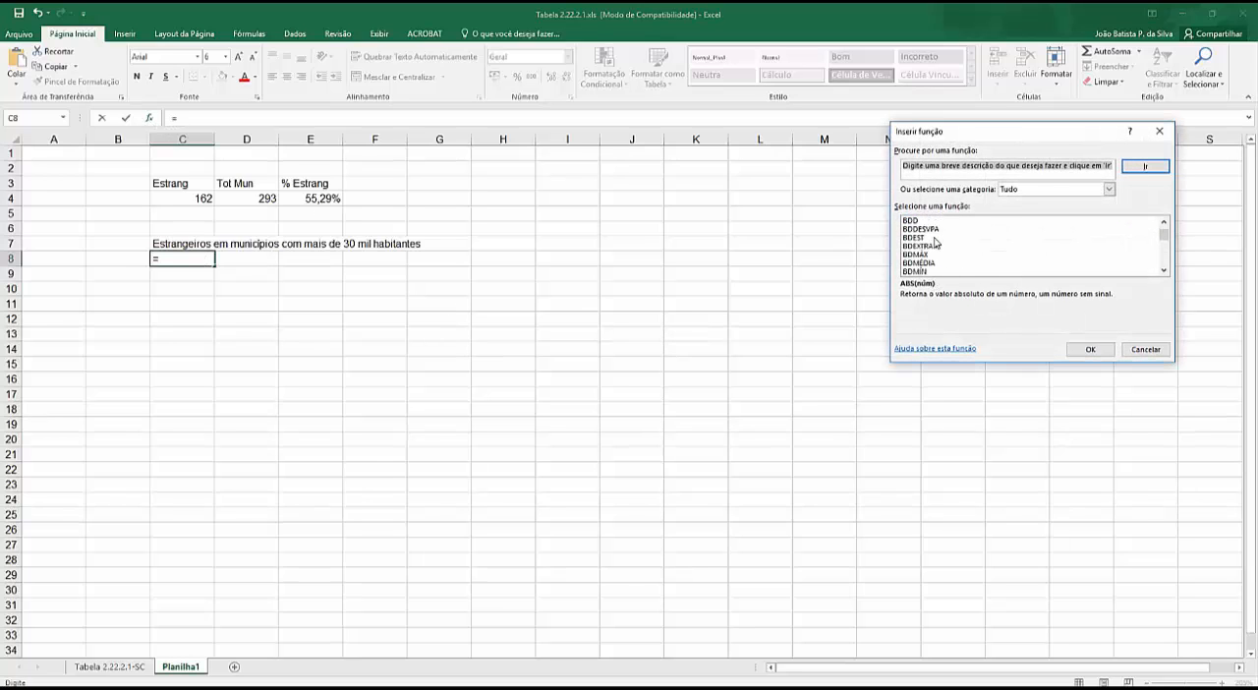
pyautogui.scroll(-2, 930, 252)
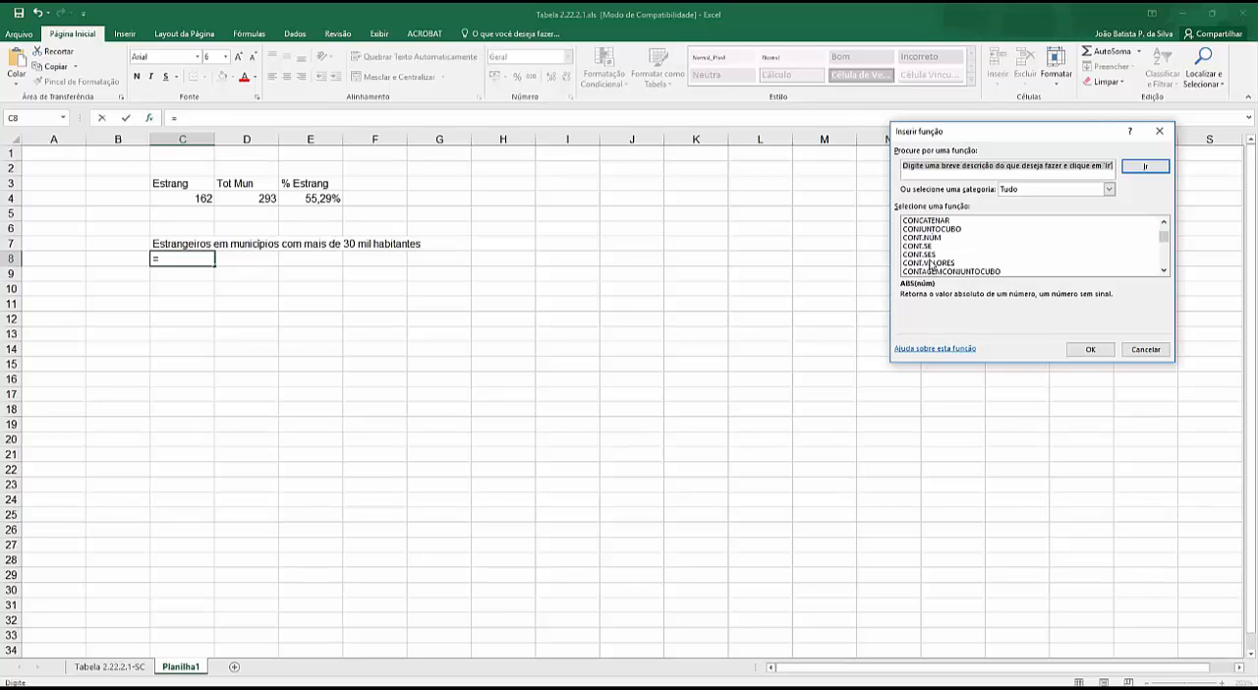
pyautogui.doubleClick(930, 255)
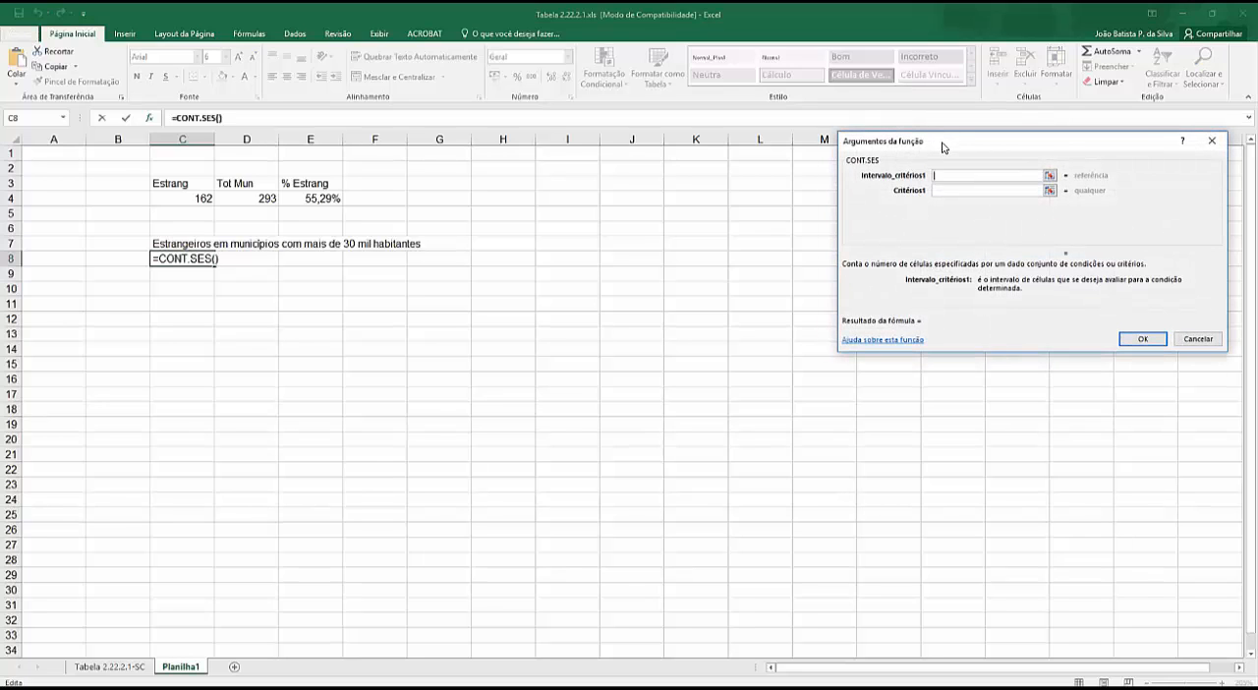
# - Set the first criteria range to G9:G301 on the Tabela 2.22.2.1-SC sheet, with the criterion ">0"
pyautogui.moveTo(944, 147); pyautogui.dragTo(570, 165)
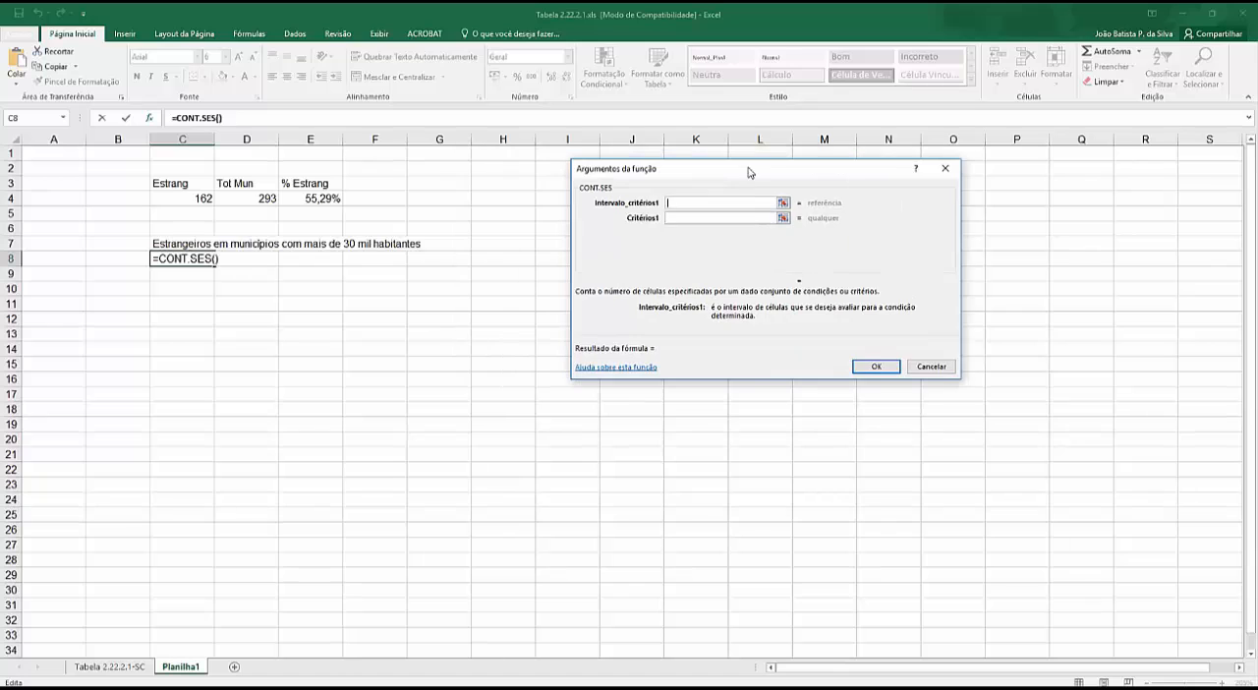
pyautogui.moveTo(642, 168); pyautogui.dragTo(753, 177)
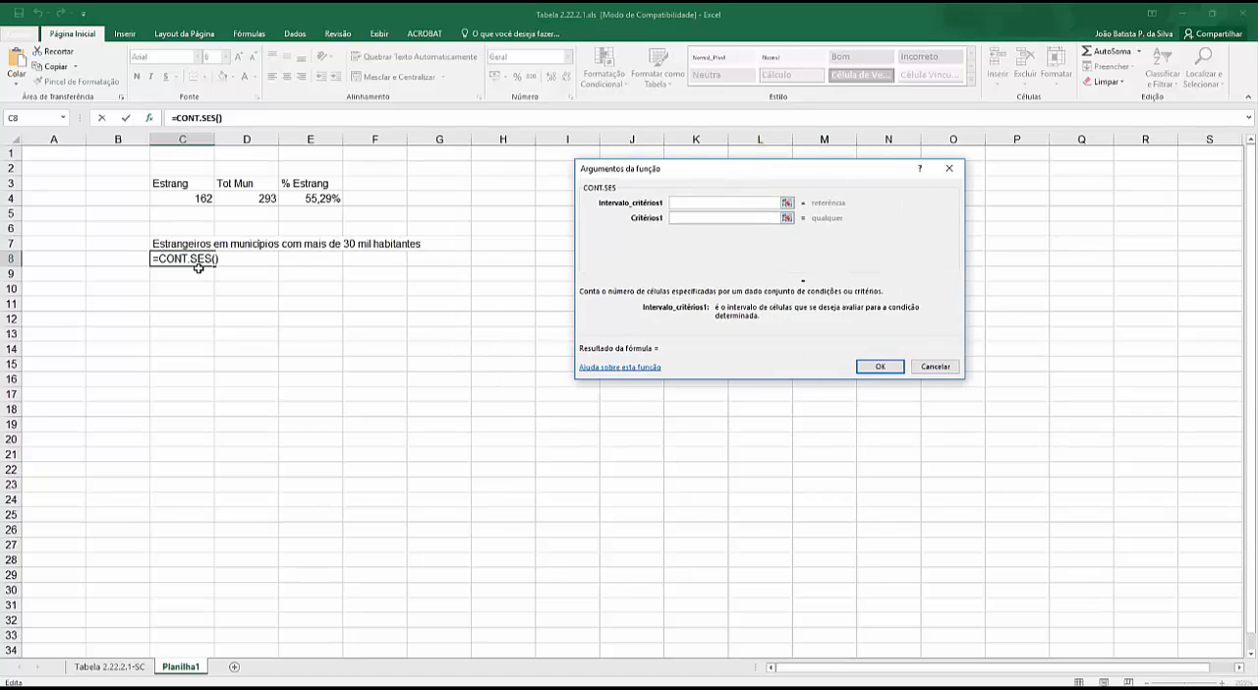
pyautogui.click(110, 666)
pyautogui.scroll(3, 368, 408)
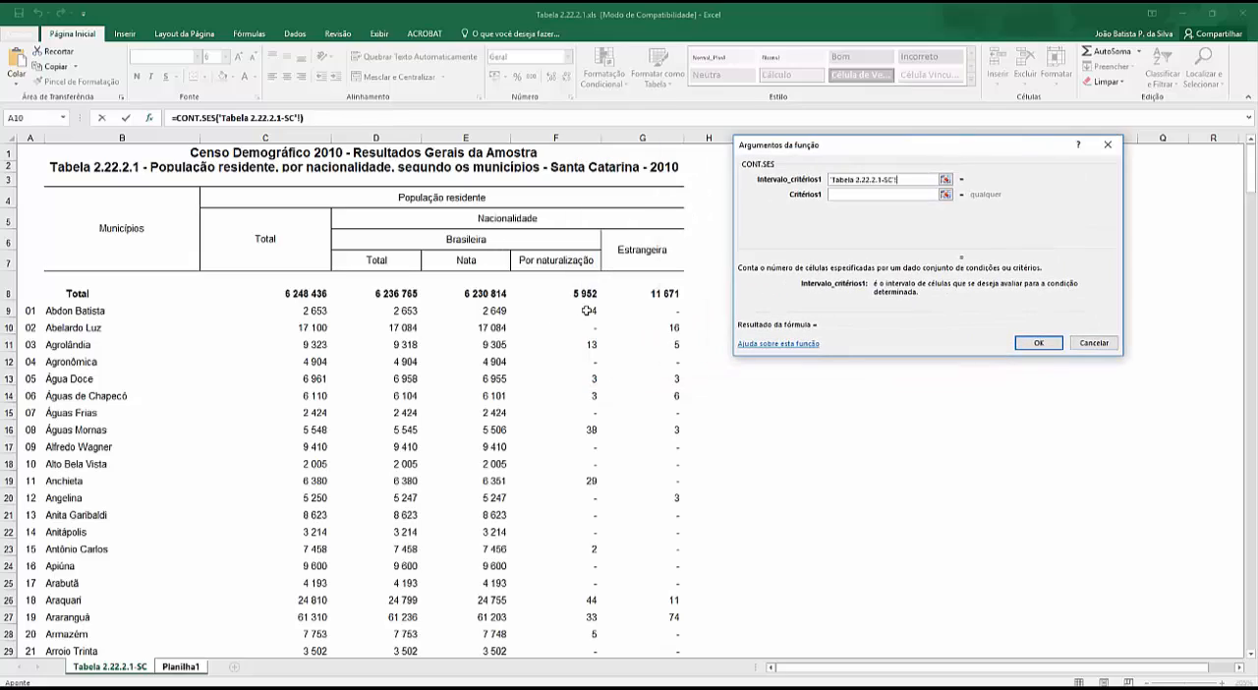
pyautogui.moveTo(675, 310); pyautogui.dragTo(679, 584)
pyautogui.click(852, 194)
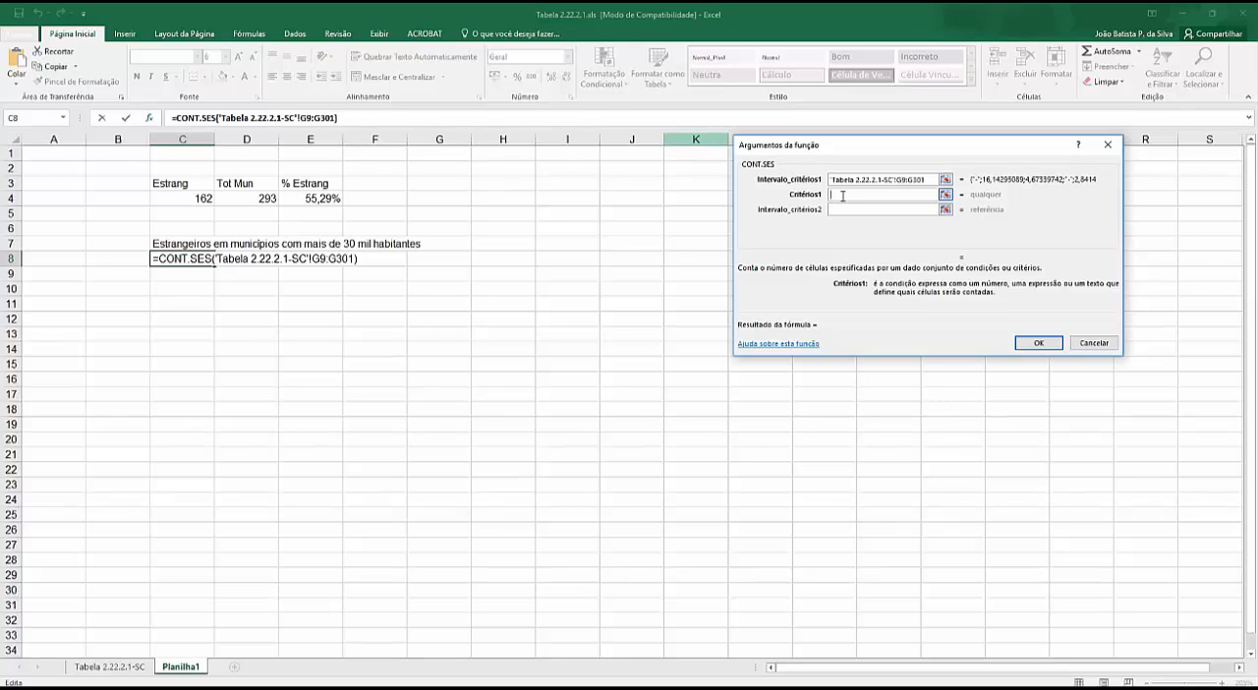
pyautogui.write('">0"')
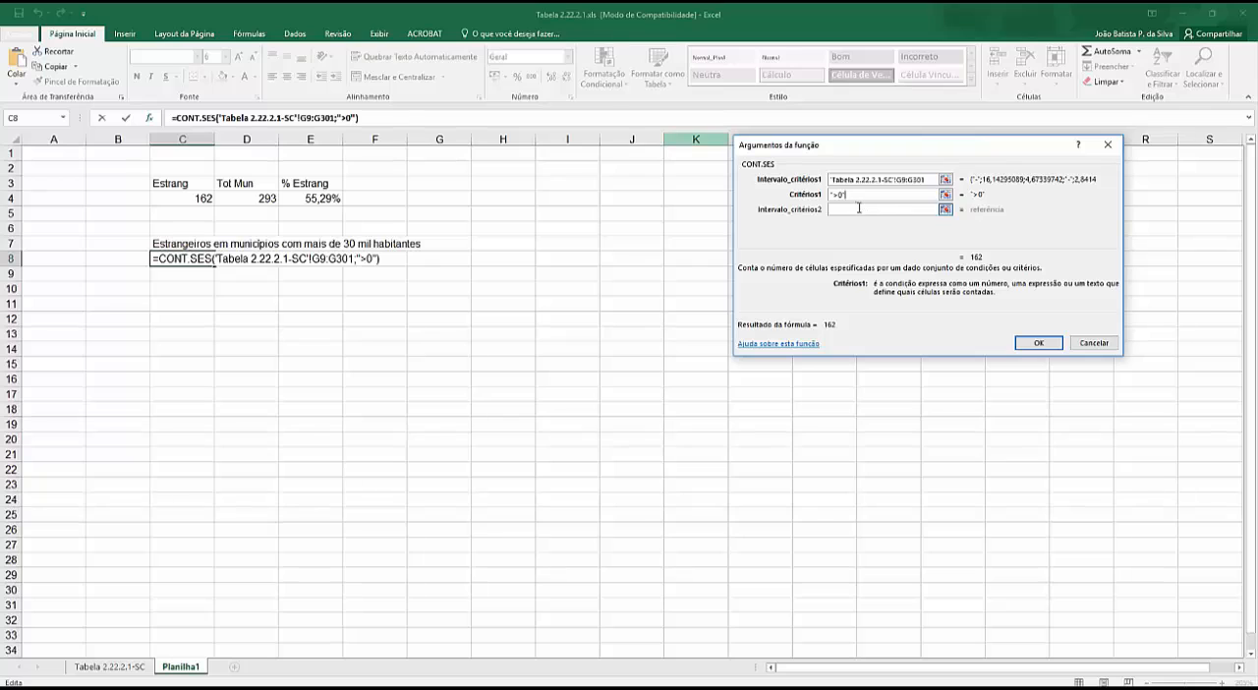
# - Set the second criteria range to C9:C301 on Tabela 2.22.2.1-SC with the criterion ">30000", and confirm the function in C8
pyautogui.click(859, 209)
pyautogui.click(110, 666)
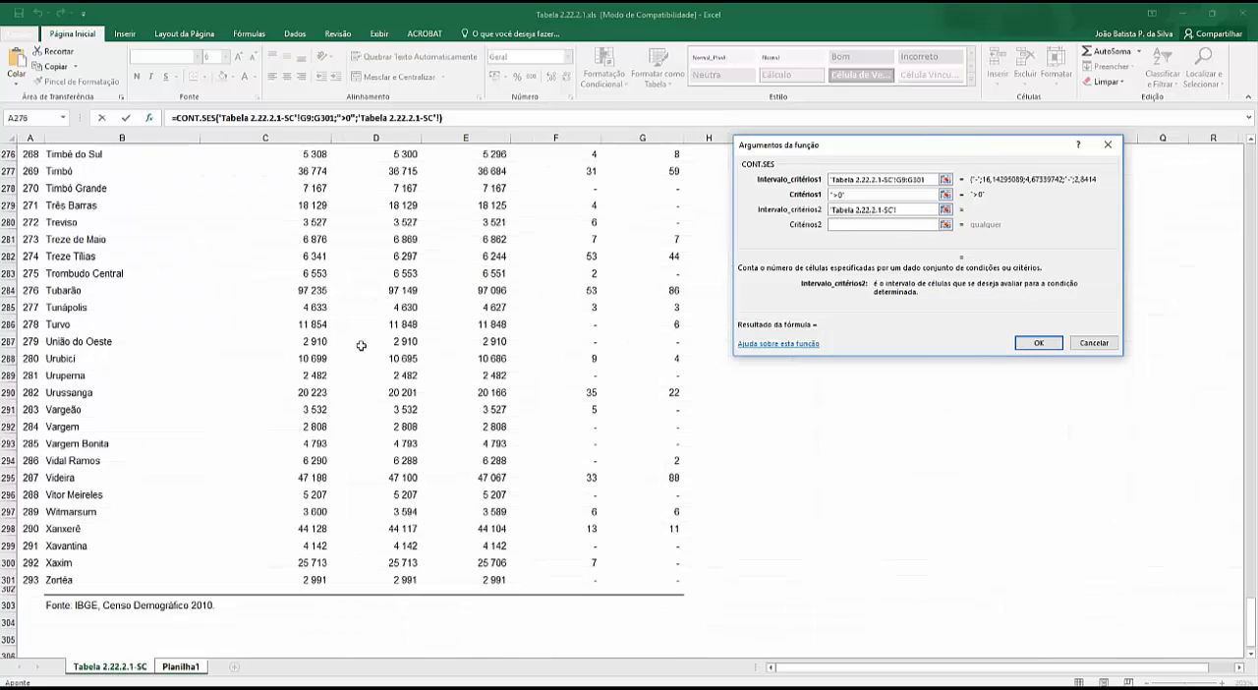
pyautogui.scroll(20, 361, 346)
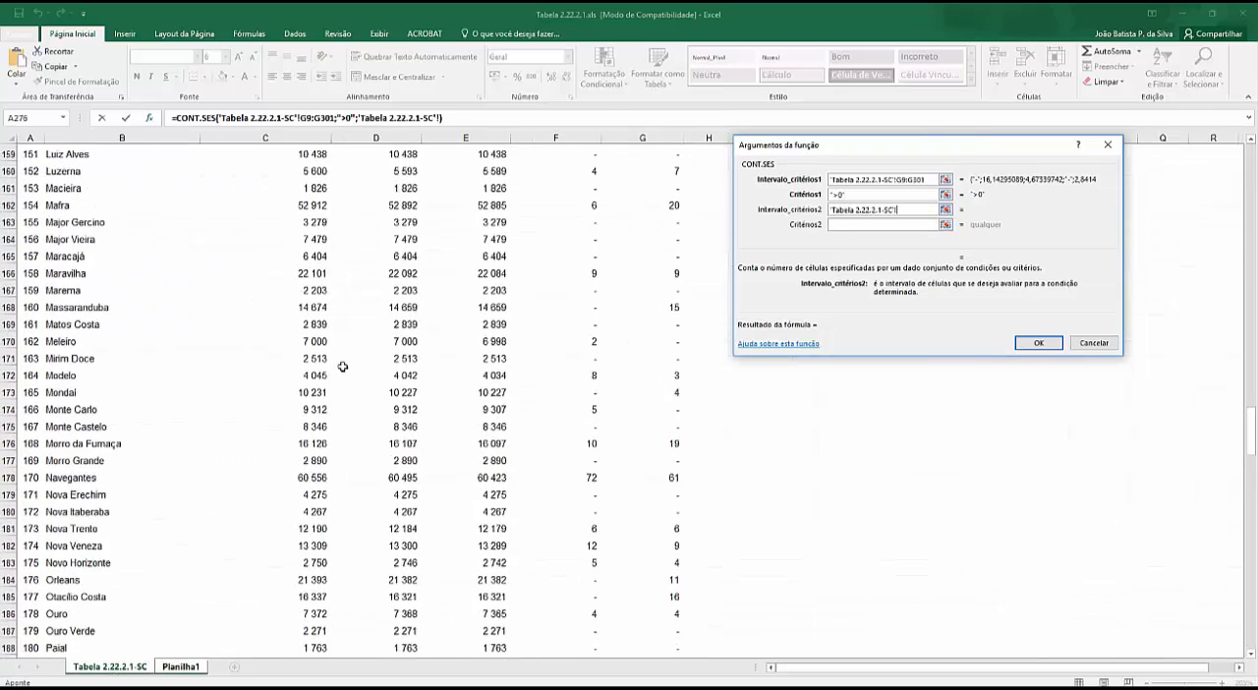
pyautogui.scroll(20, 342, 366)
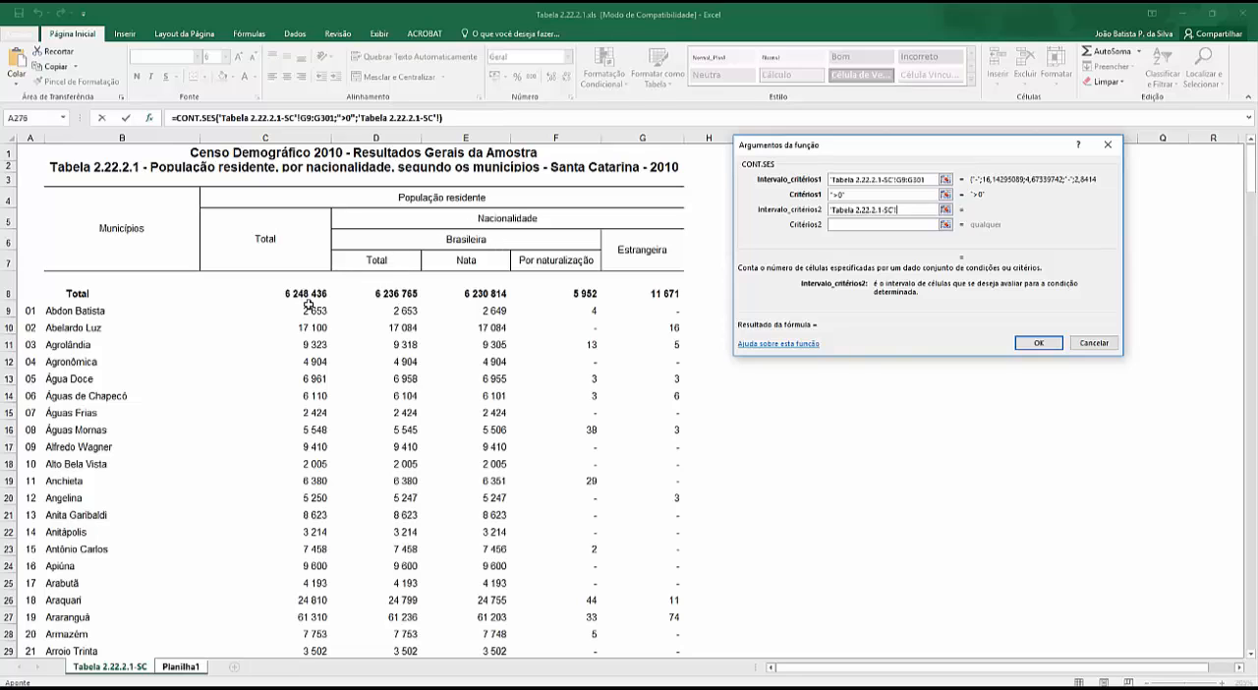
pyautogui.moveTo(313, 310); pyautogui.dragTo(332, 617)
pyautogui.click(863, 223)
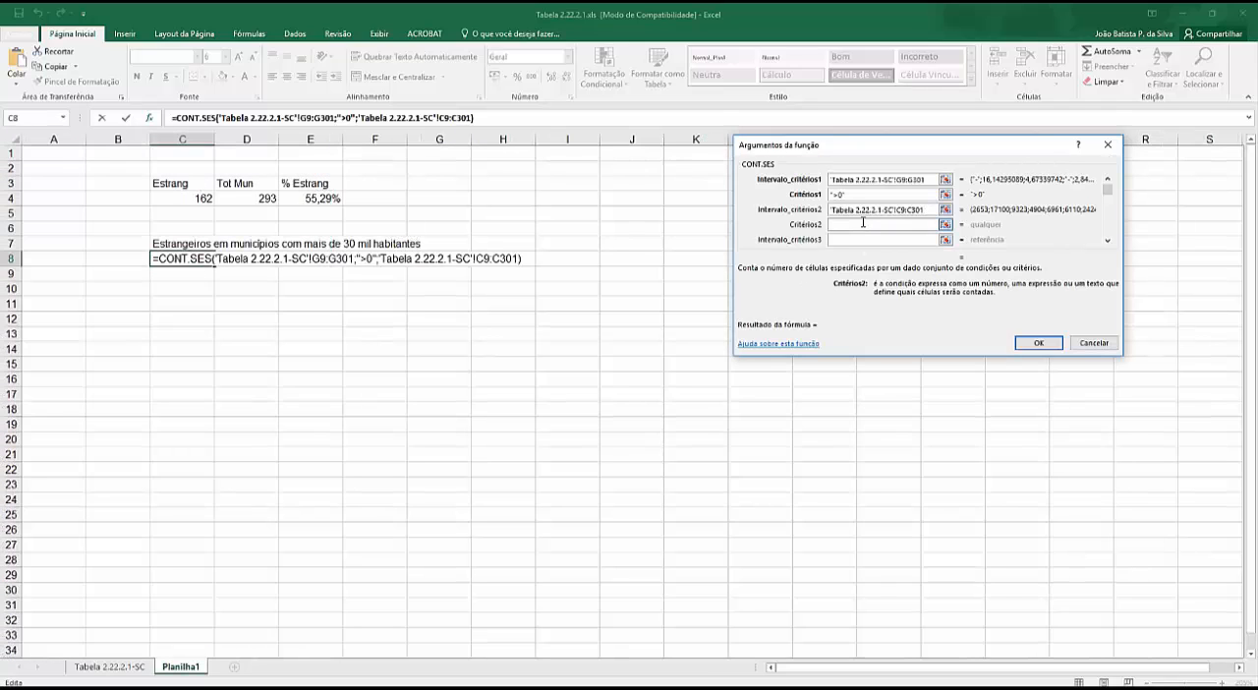
pyautogui.write('">30000"')
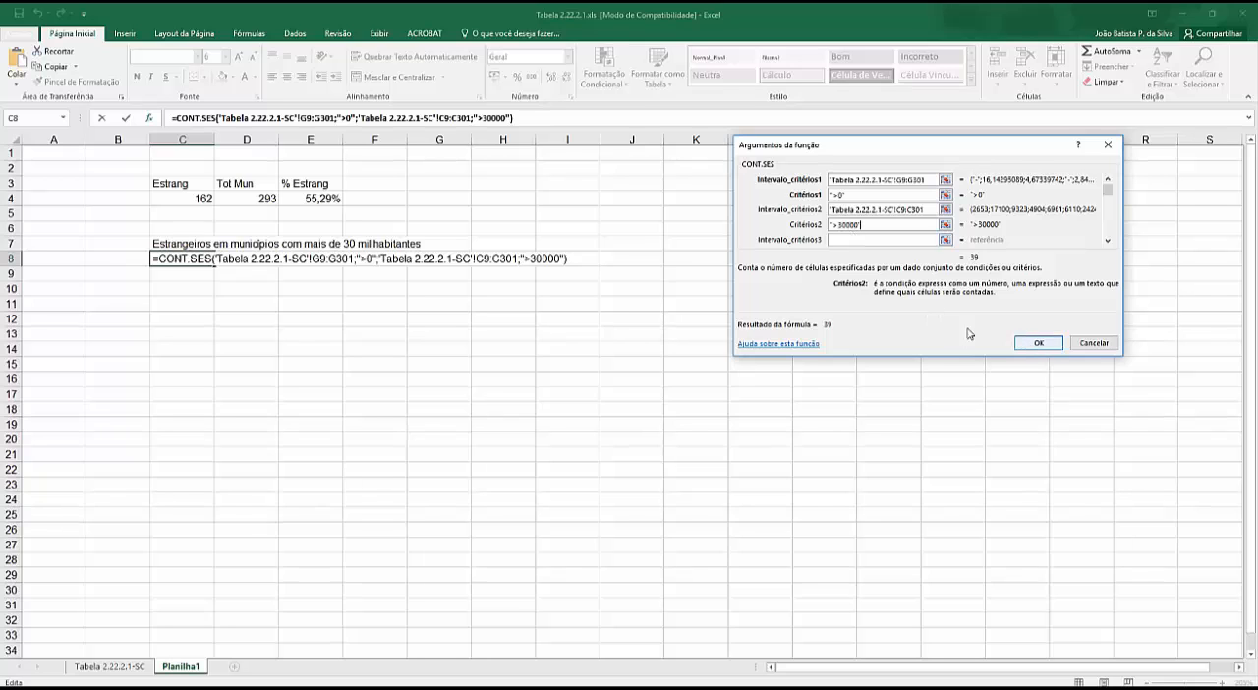
pyautogui.click(1039, 343)
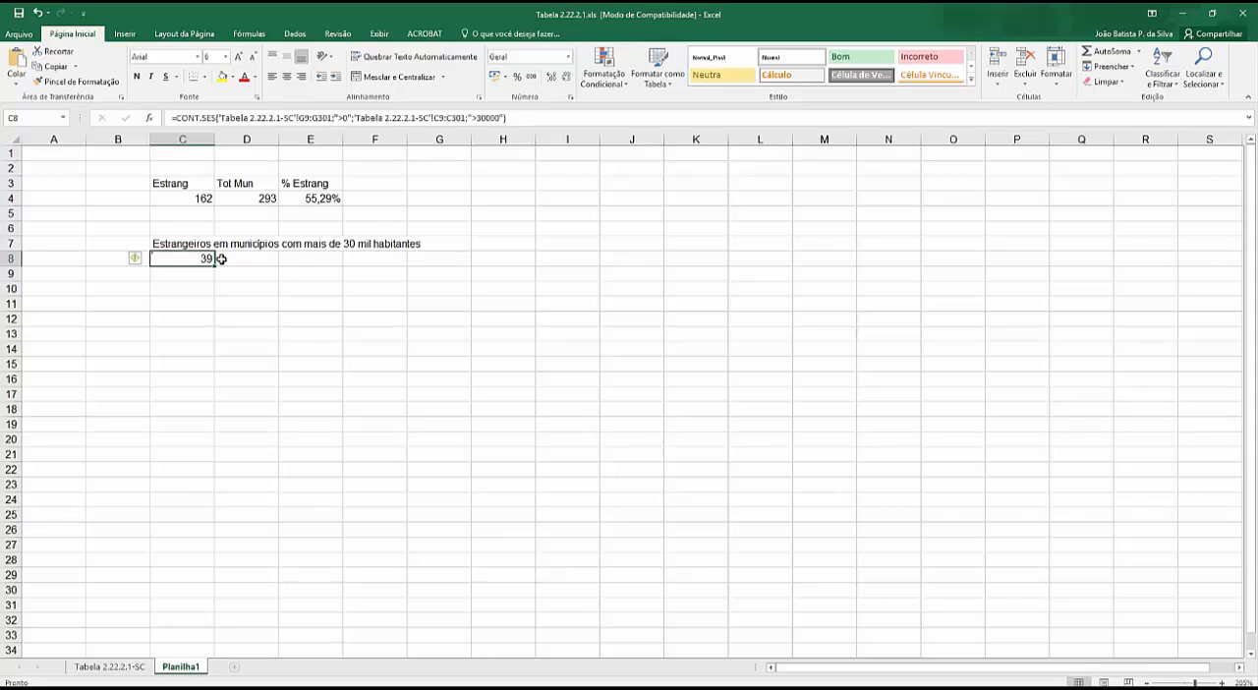
pyautogui.click(193, 285)
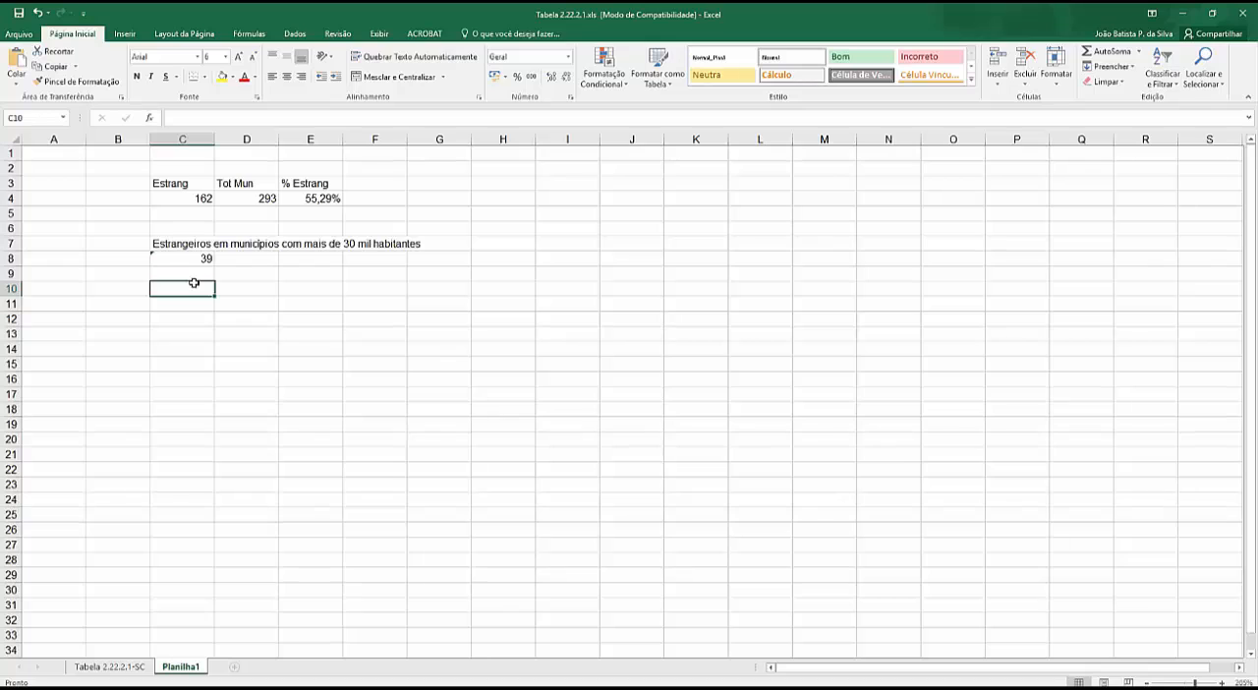
pyautogui.click(178, 261)
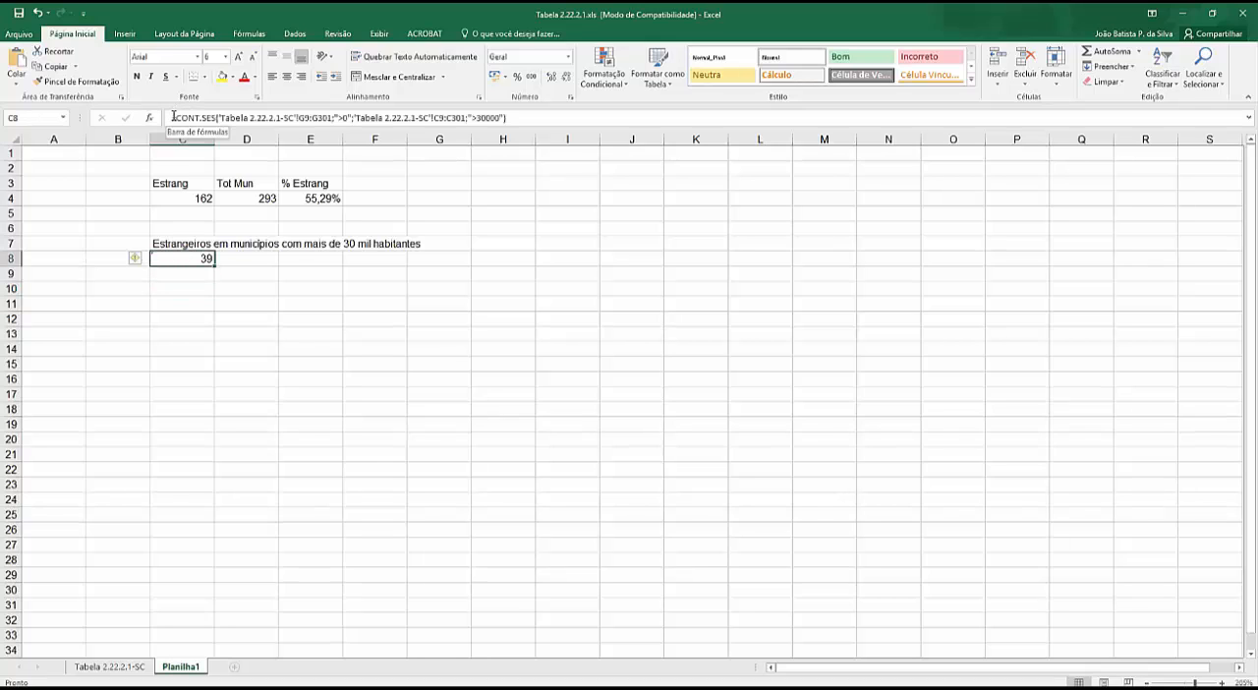
pyautogui.moveTo(174, 117); pyautogui.dragTo(607, 123)
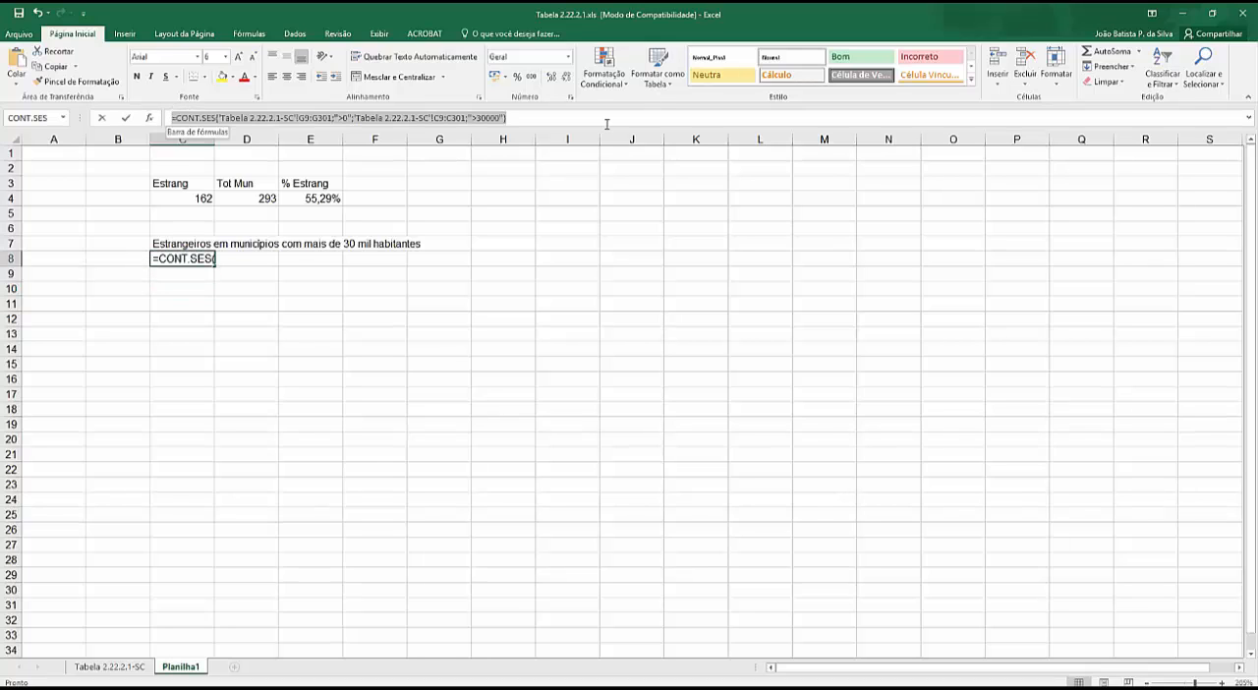
pyautogui.click(167, 243)
pyautogui.press('Escape')
pyautogui.click(166, 243)
# - Copy the CONT.SES formula text from C8 into cell C10, keeping its cell references unchanged
pyautogui.click(167, 258)
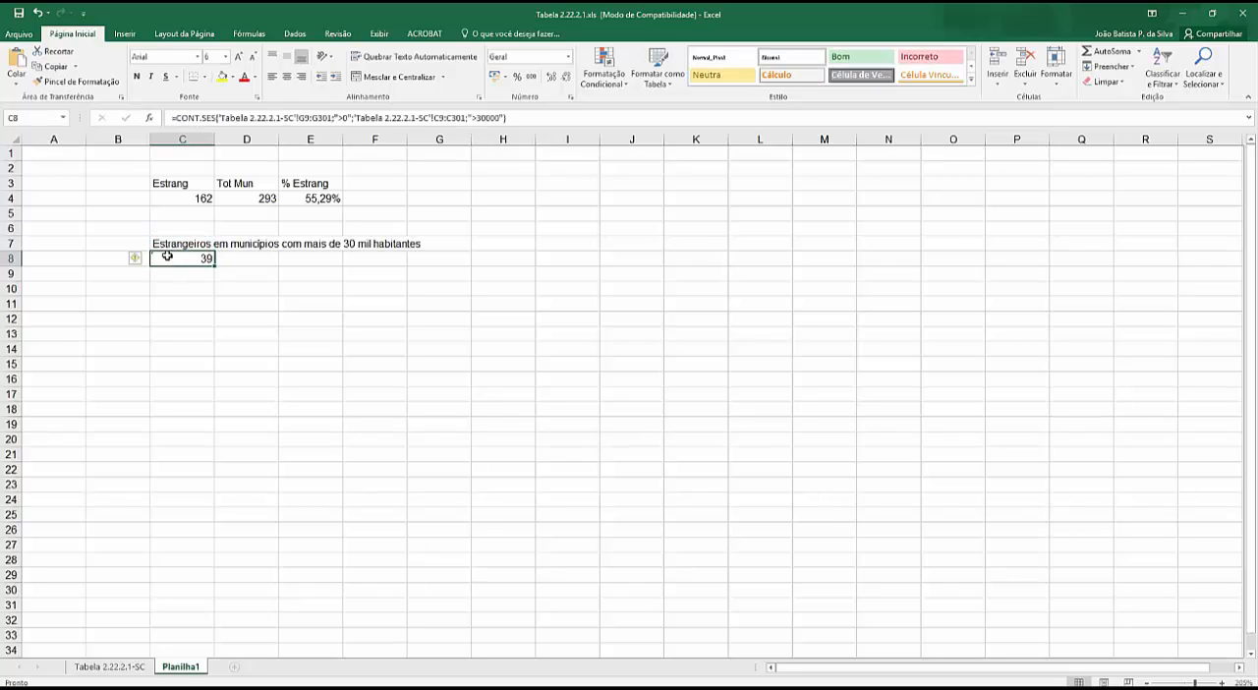
pyautogui.click(184, 119)
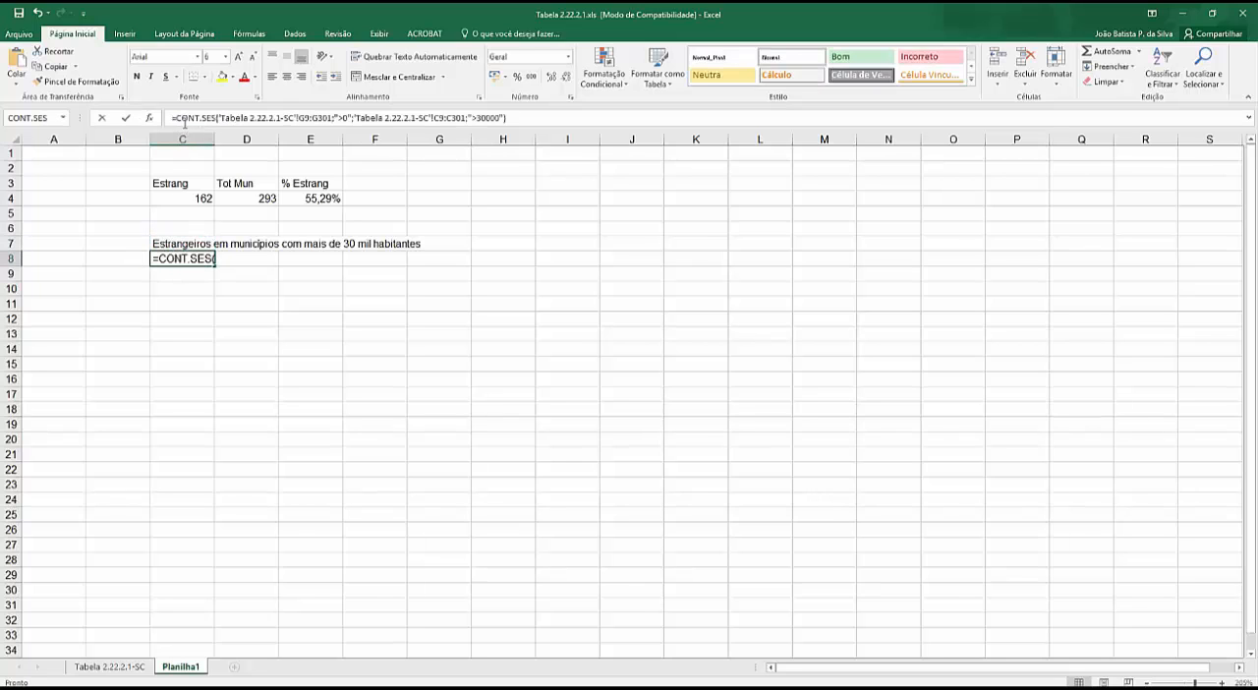
pyautogui.moveTo(173, 117); pyautogui.dragTo(645, 117)
pyautogui.hotkey('ctrl', 'c')
pyautogui.click(196, 295)
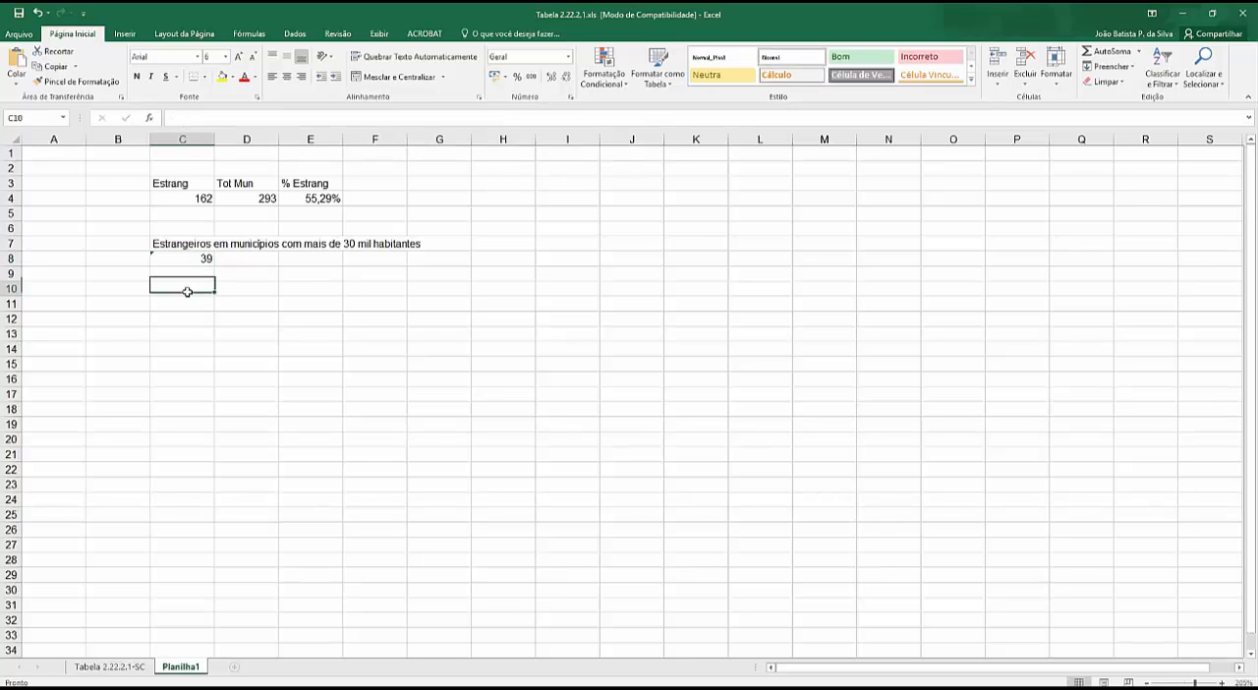
pyautogui.hotkey('ctrl', 'v')
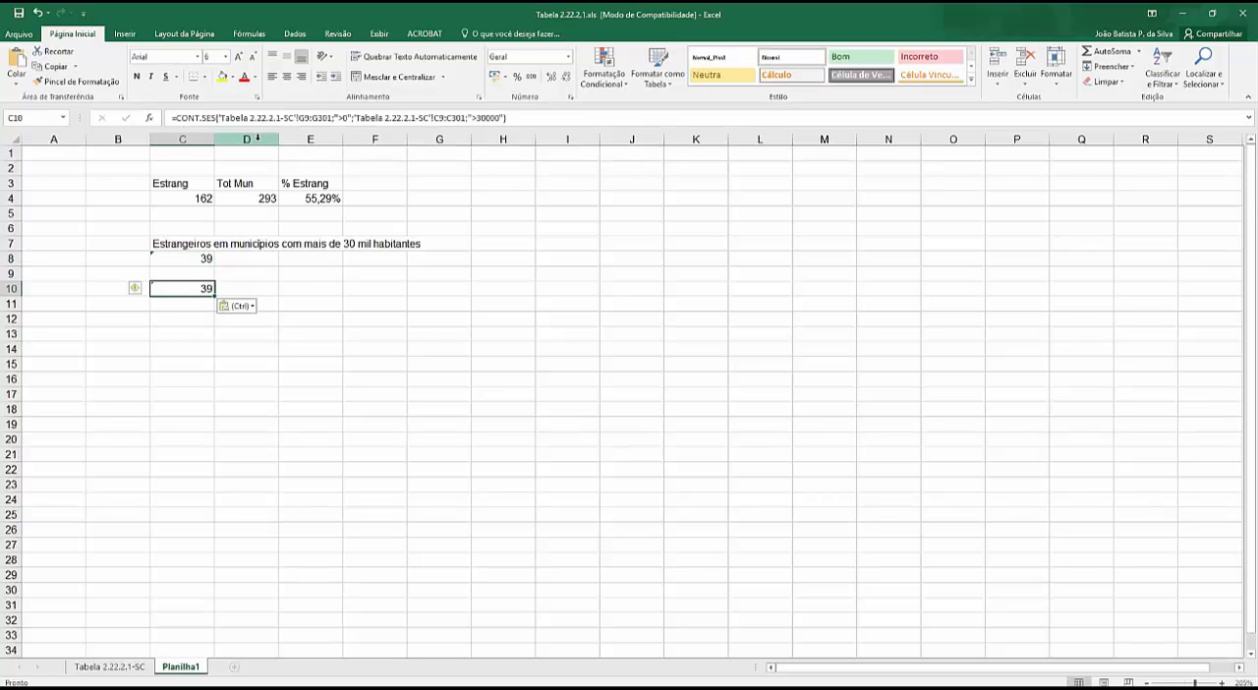
# - Change the second criterion of the CONT.SES formula in C10 to "<=30000"
pyautogui.click(473, 117)
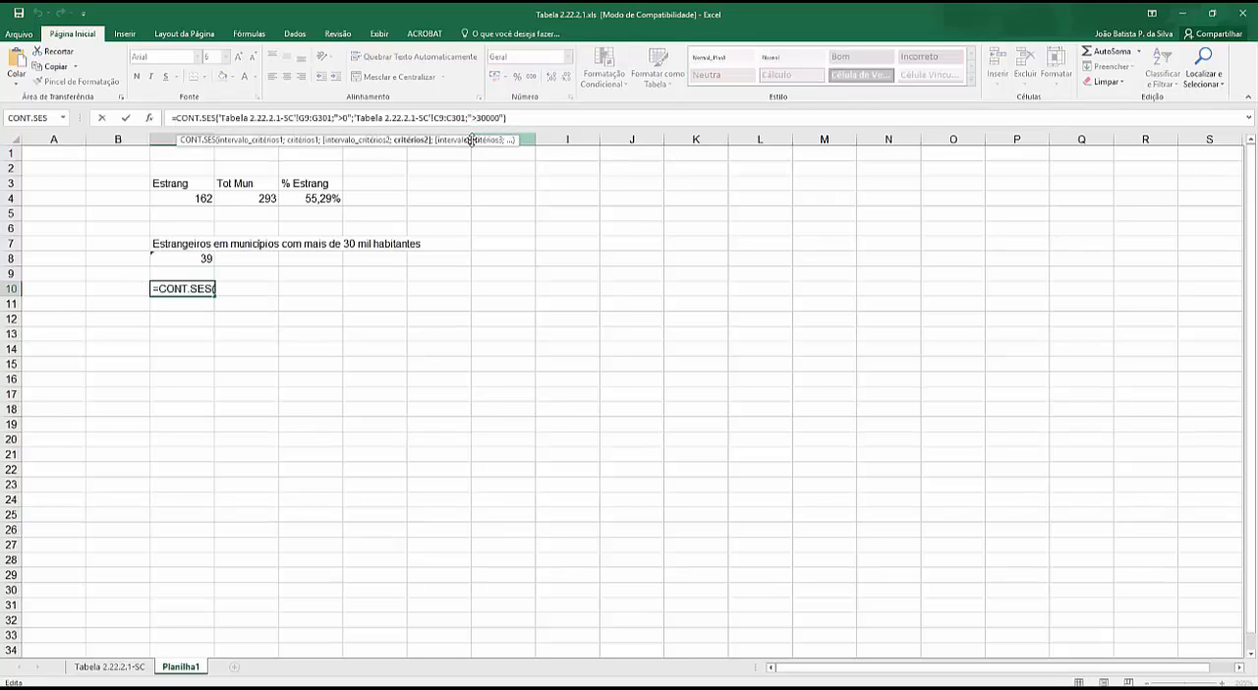
pyautogui.press('BackSpace')
pyautogui.write('<=')
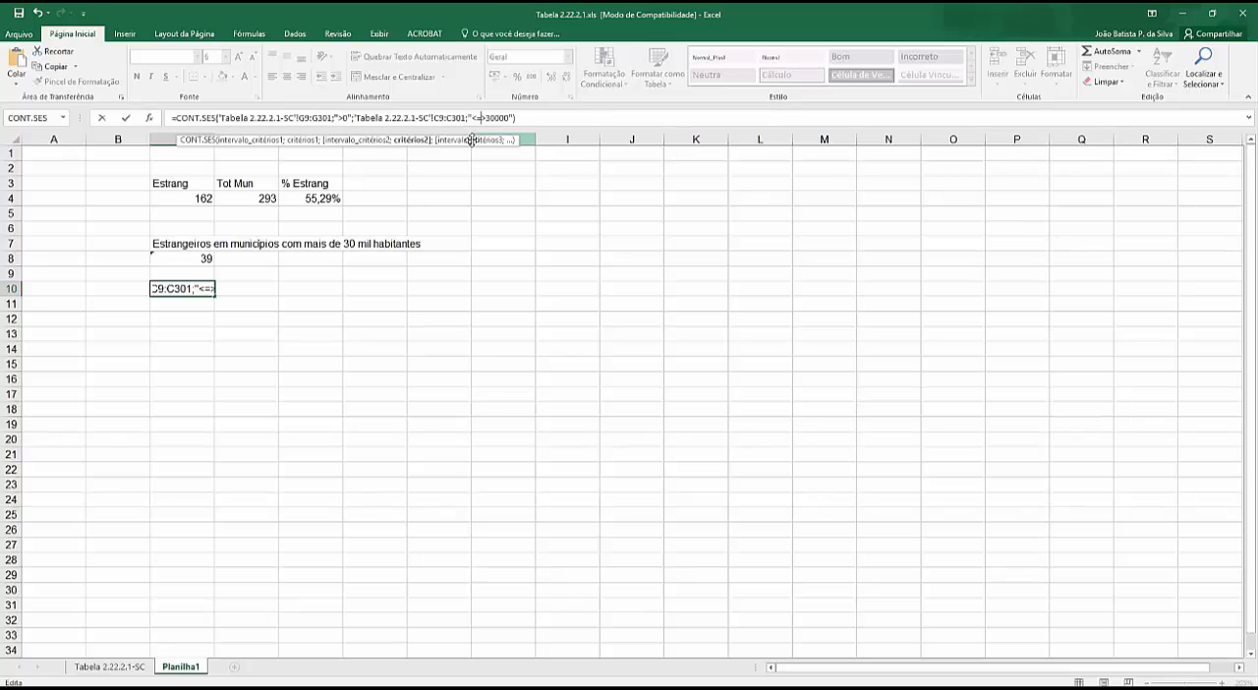
pyautogui.press('Delete')
pyautogui.press('Return')
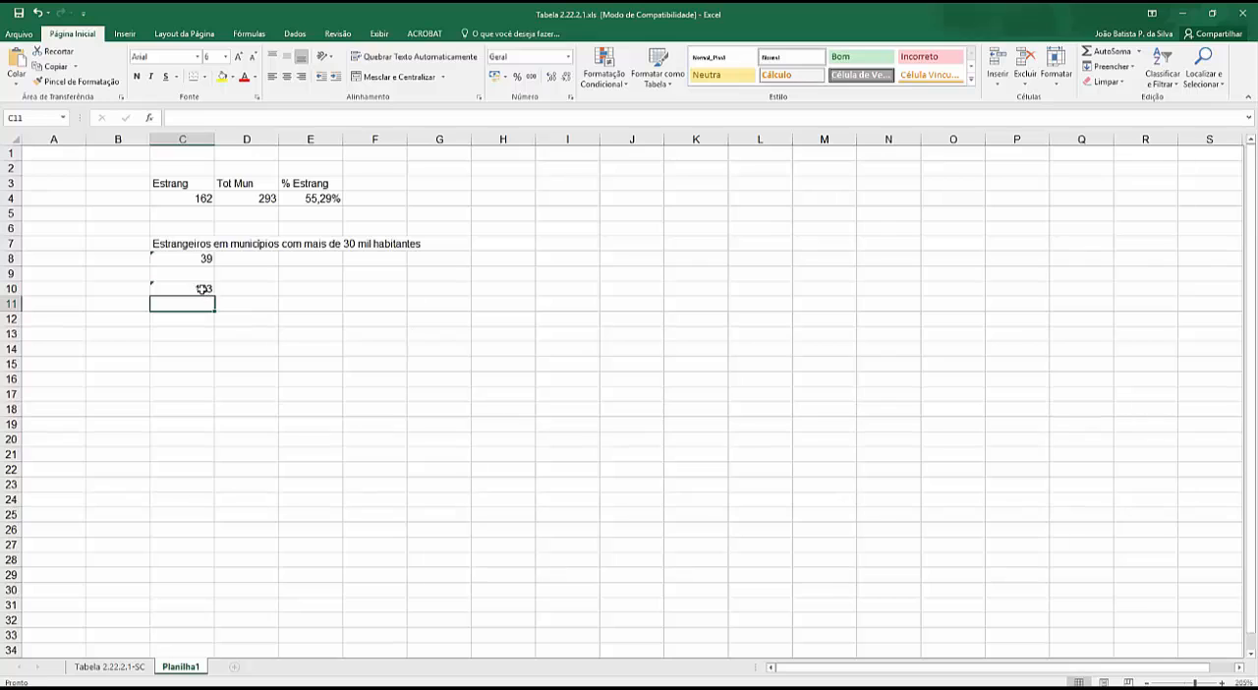
# - Add the counts from C10 and C8 in cell C12 with the formula =C10+C8
pyautogui.click(197, 320)
pyautogui.write('=')
pyautogui.click(204, 289)
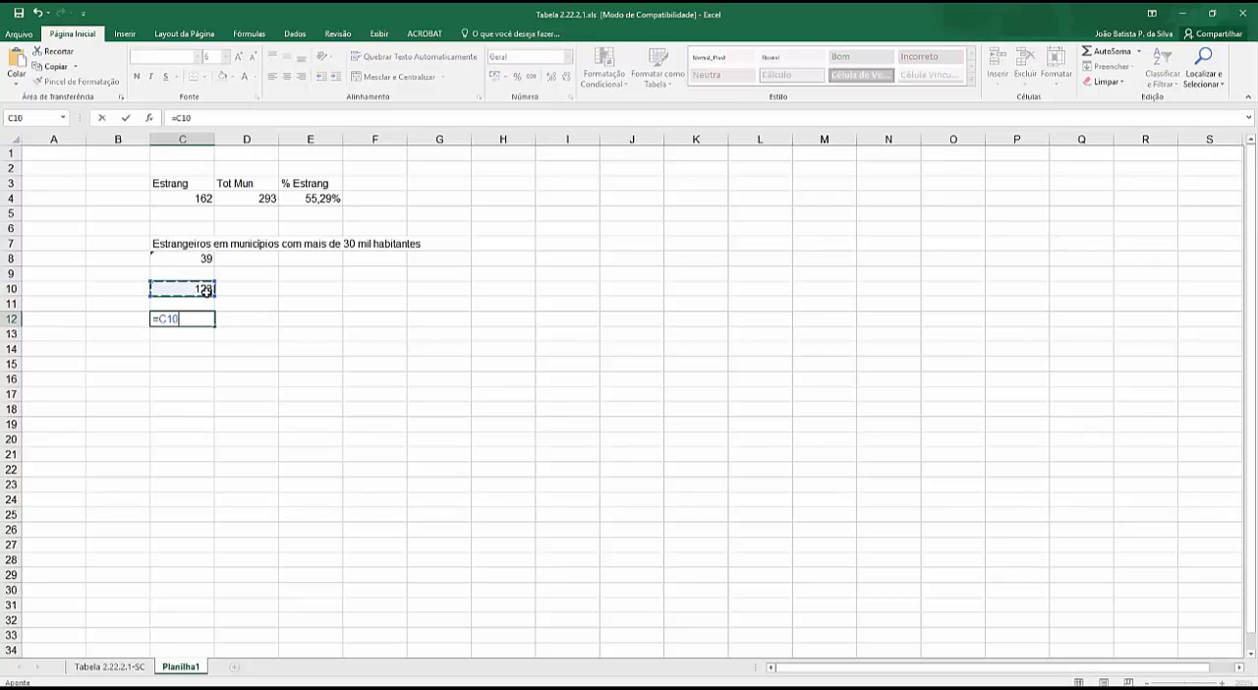
pyautogui.write('+')
pyautogui.click(206, 261)
pyautogui.press('Return')
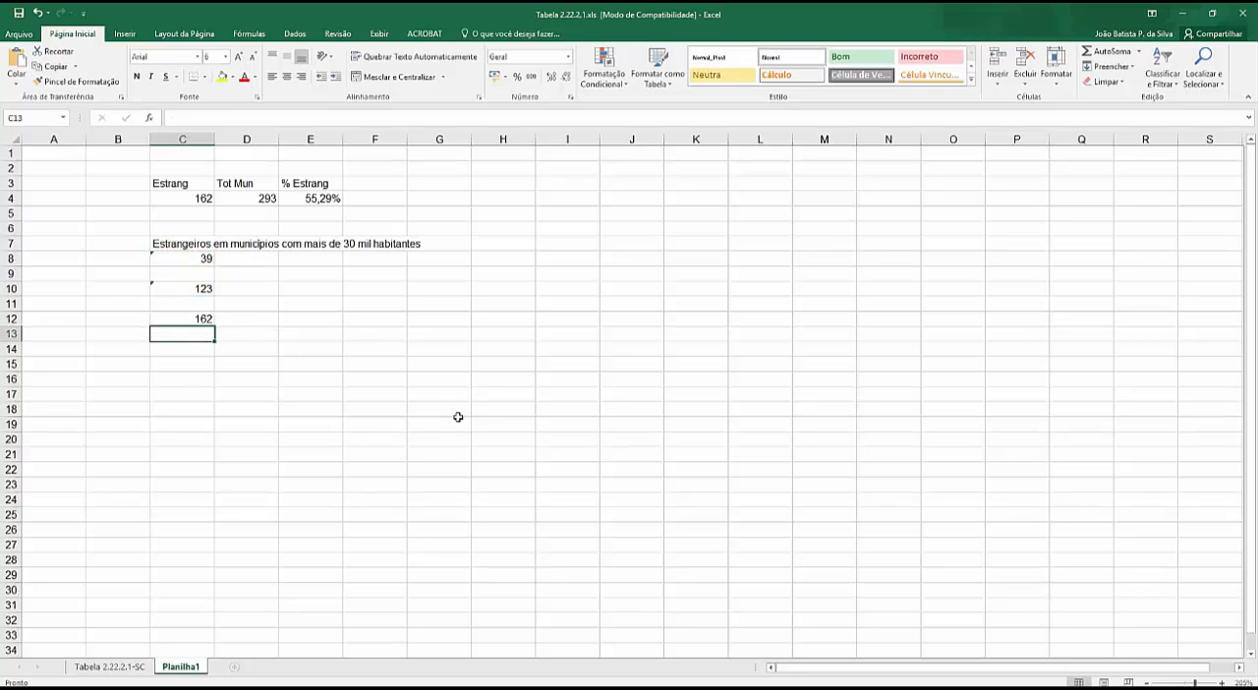
pyautogui.click(199, 292)
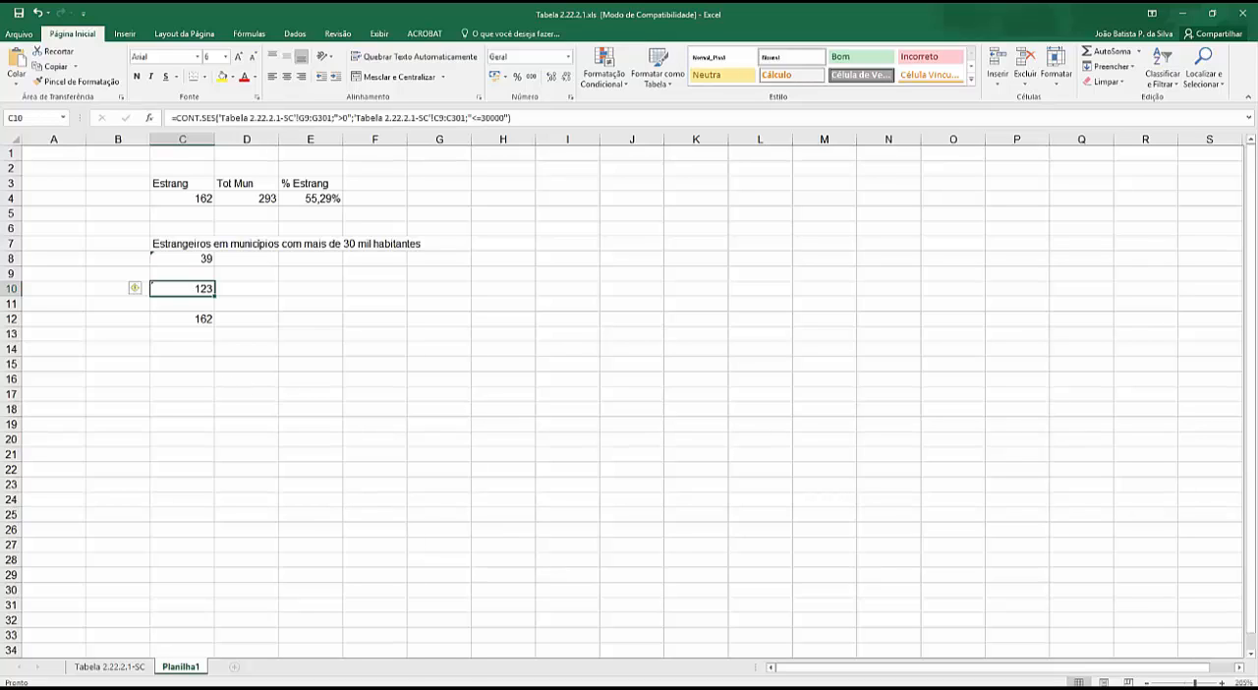
pyautogui.hotkey('alt', 'Tab')
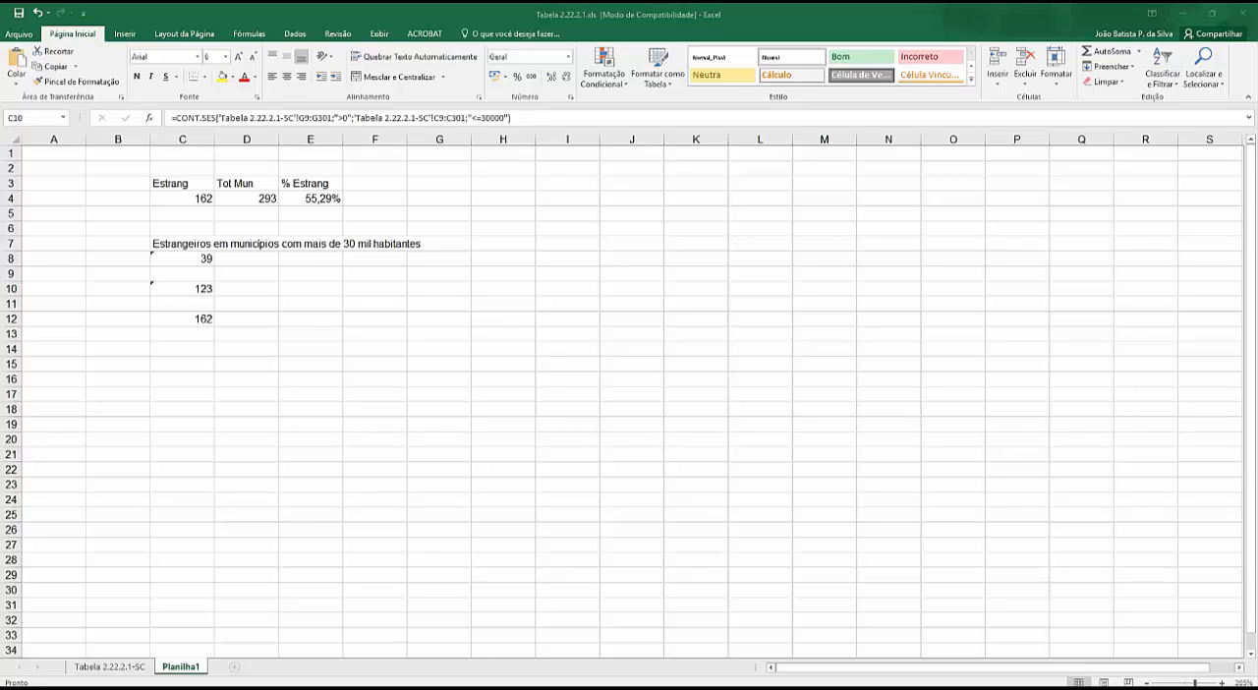
pyautogui.hotkey('alt', 'Tab')
pyautogui.click(311, 184)
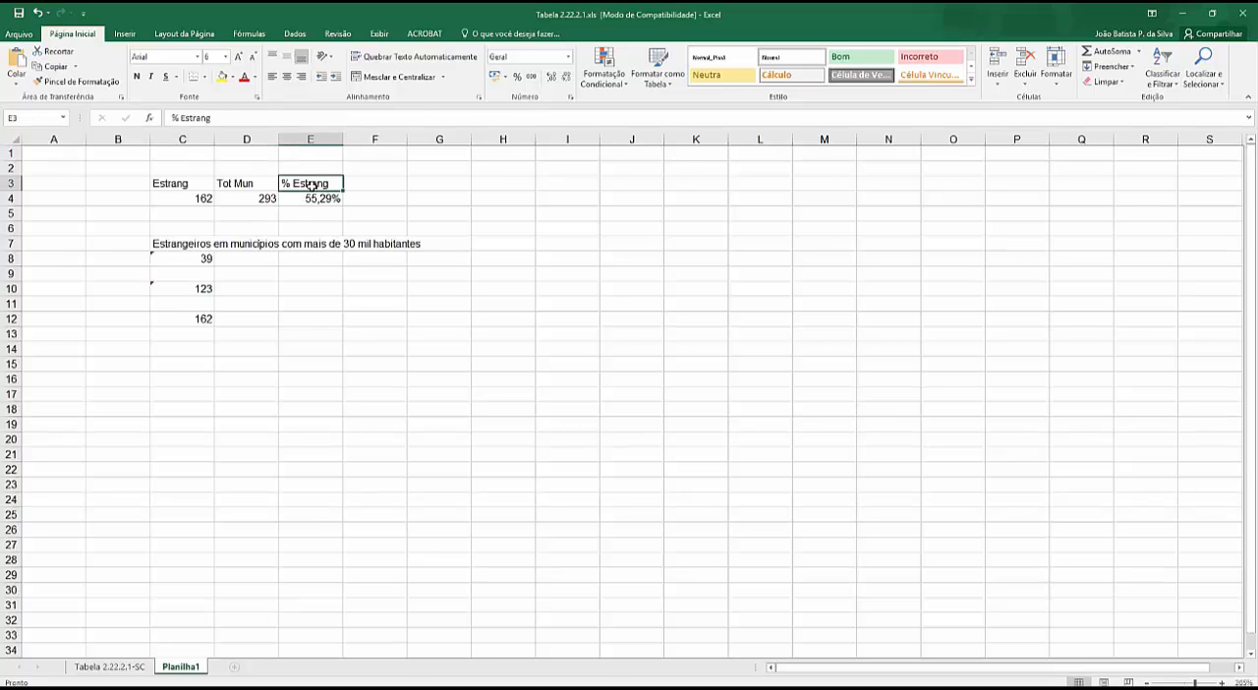
# - Clear the Tot Mun count in D4 and insert the CONT.VALORES function there instead
pyautogui.click(264, 199)
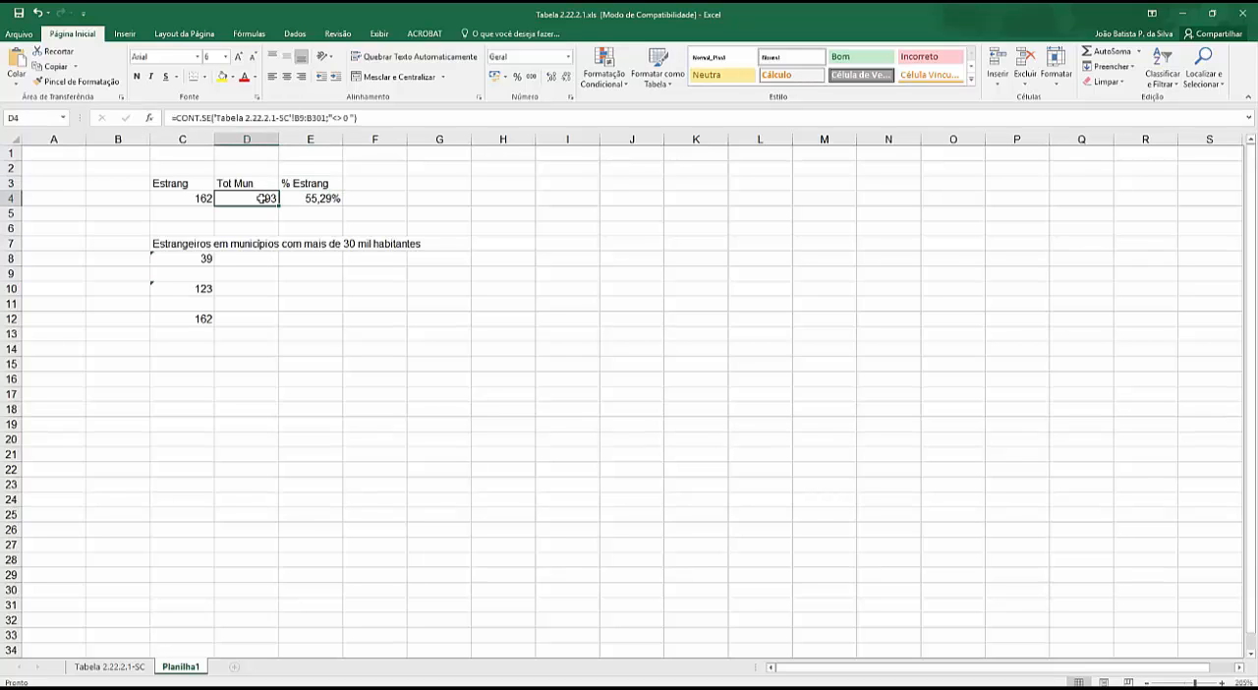
pyautogui.press('Delete')
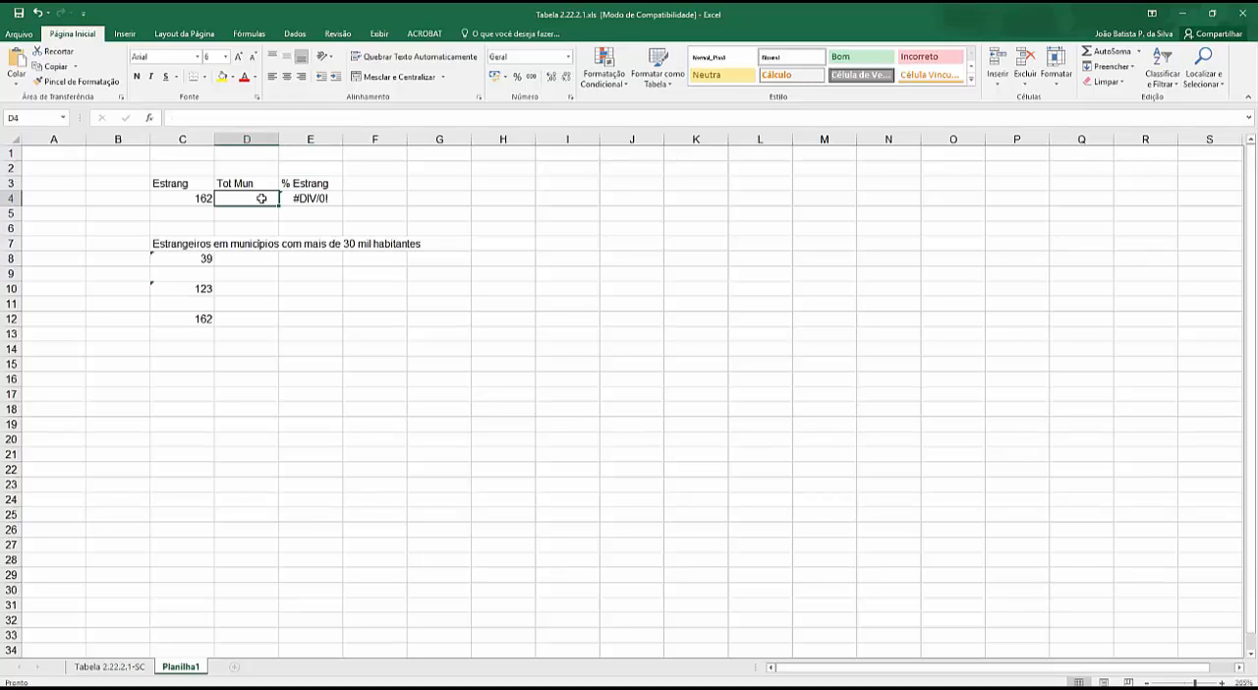
pyautogui.click(151, 119)
pyautogui.scroll(-10, 845, 261)
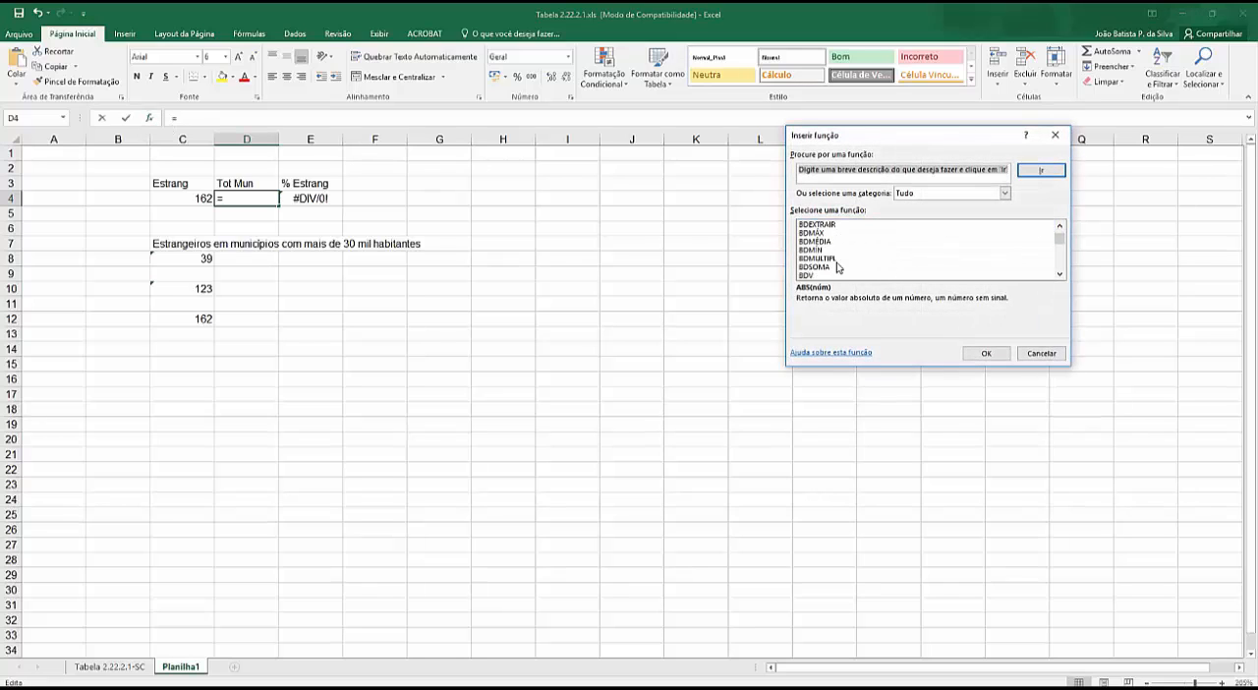
pyautogui.scroll(-12, 839, 266)
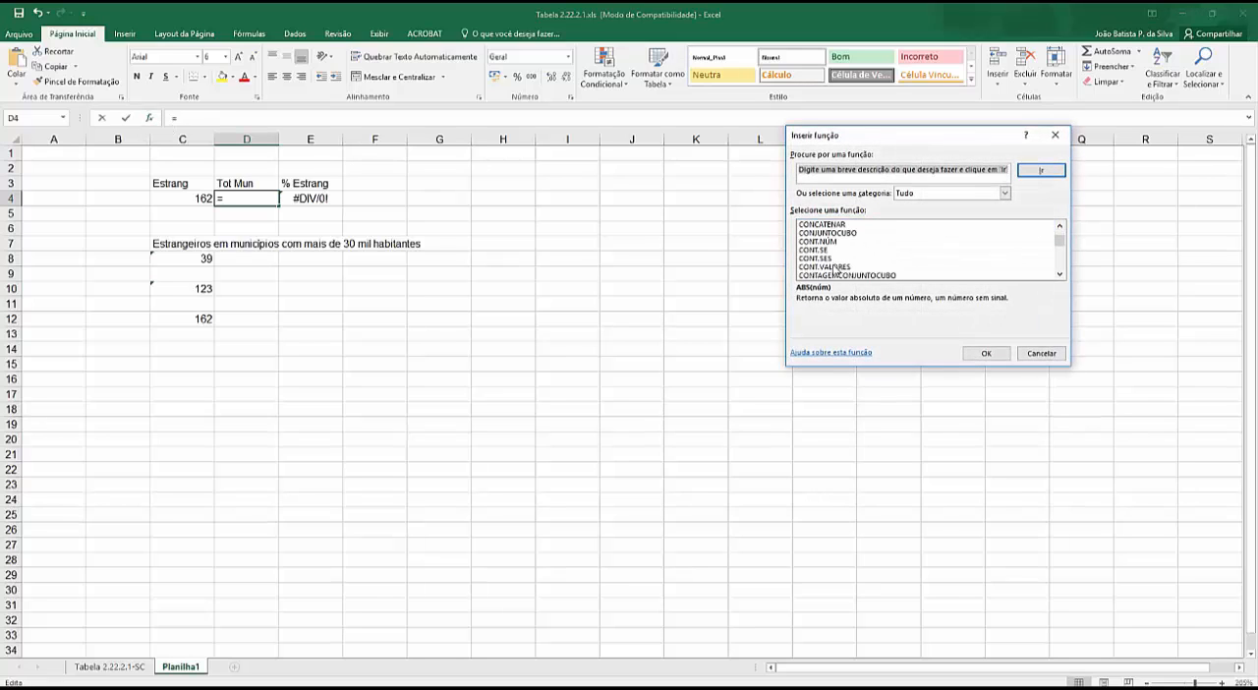
pyautogui.doubleClick(833, 267)
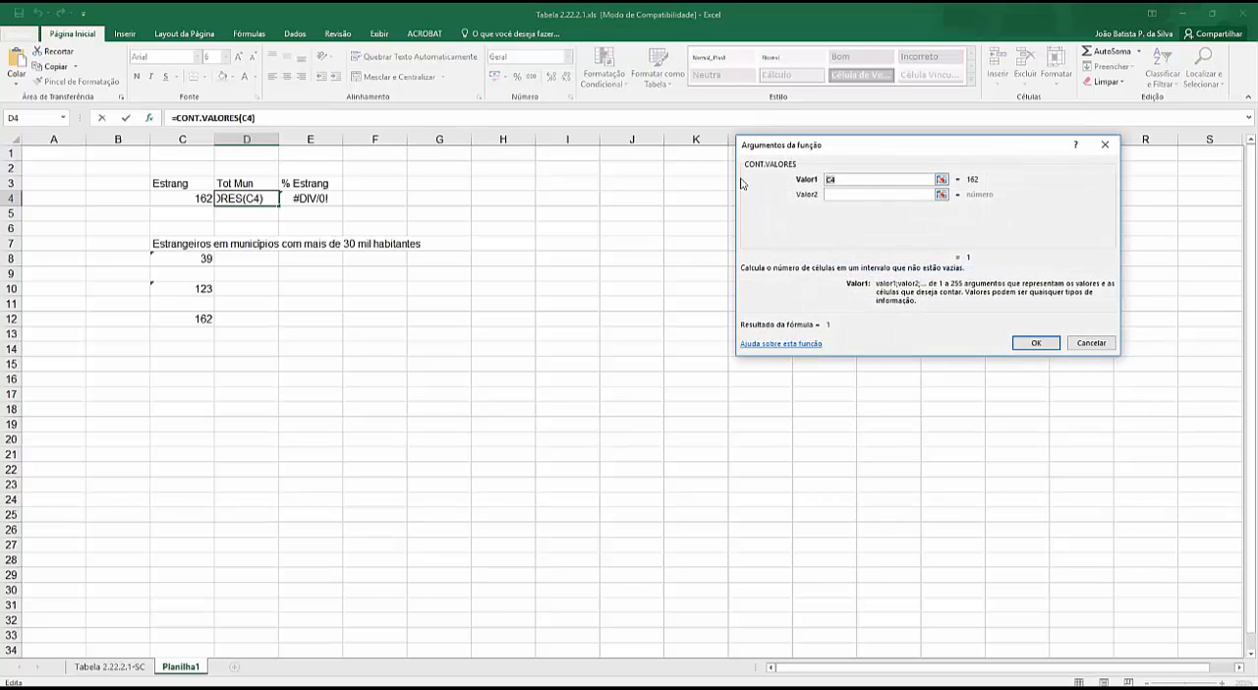
# - Set Valor1 of CONT.VALORES to the municipality names in B9:B301 on Tabela 2.22.2.1-SC and confirm the function
pyautogui.press('BackSpace')
pyautogui.click(109, 666)
pyautogui.scroll(20, 126, 407)
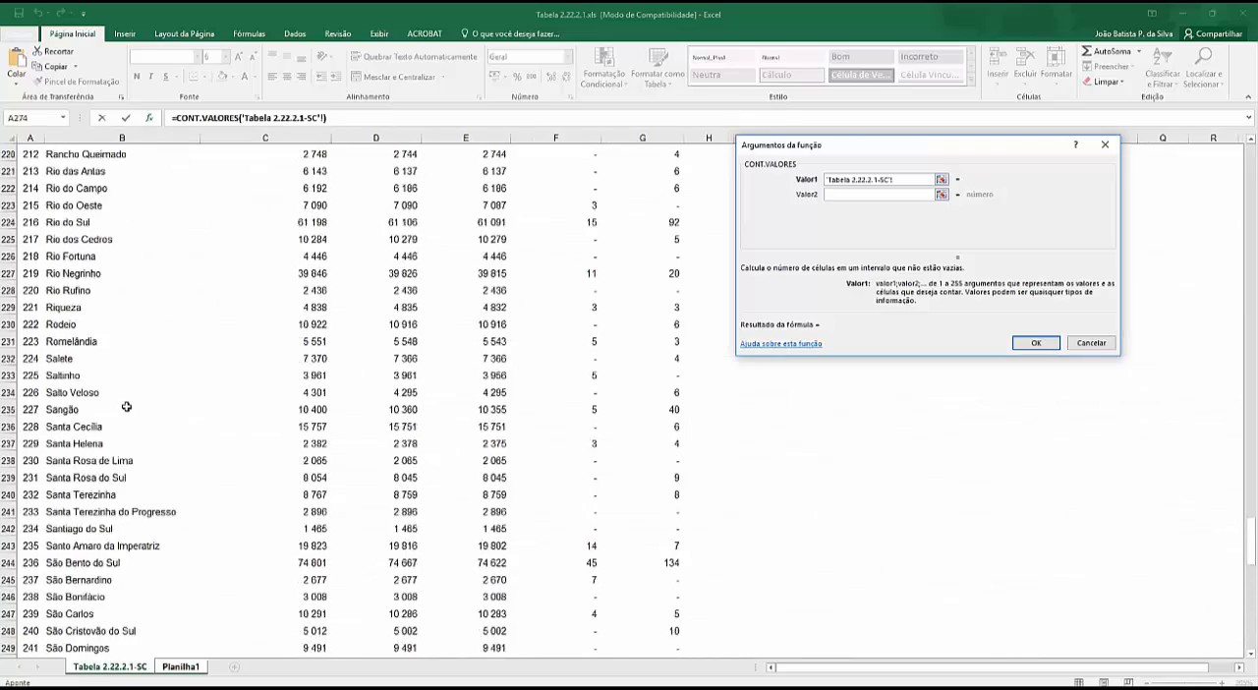
pyautogui.scroll(20, 230, 337)
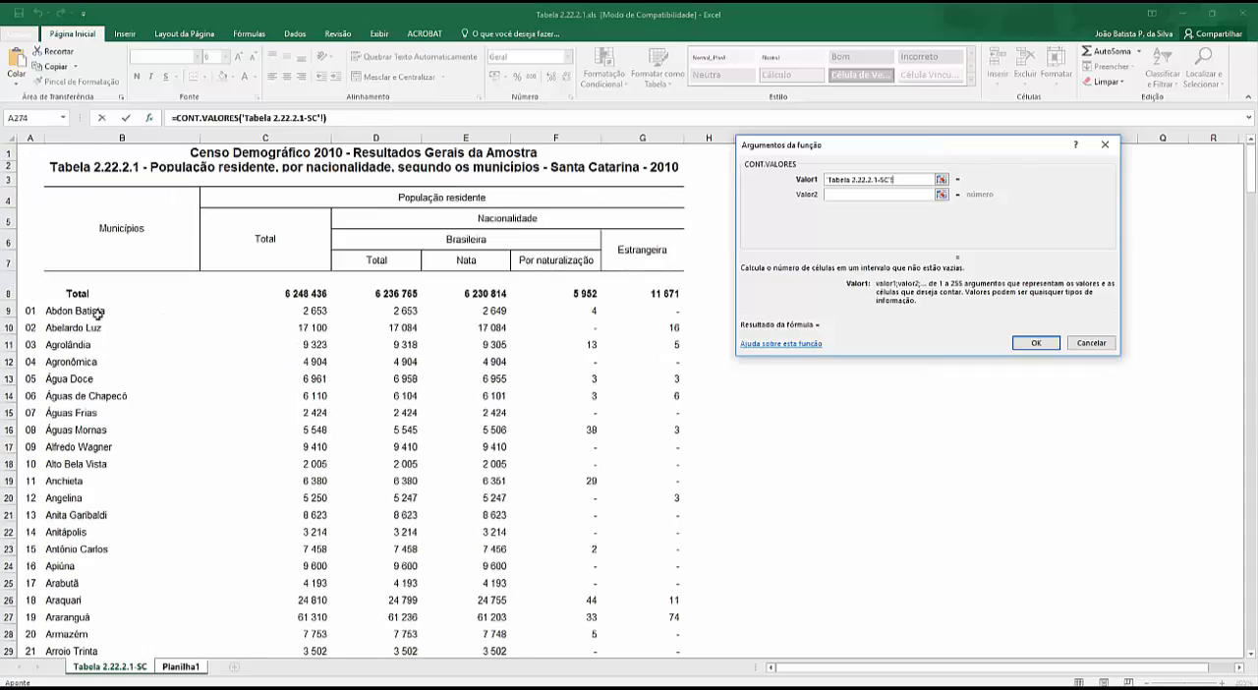
pyautogui.moveTo(69, 311); pyautogui.dragTo(79, 664)
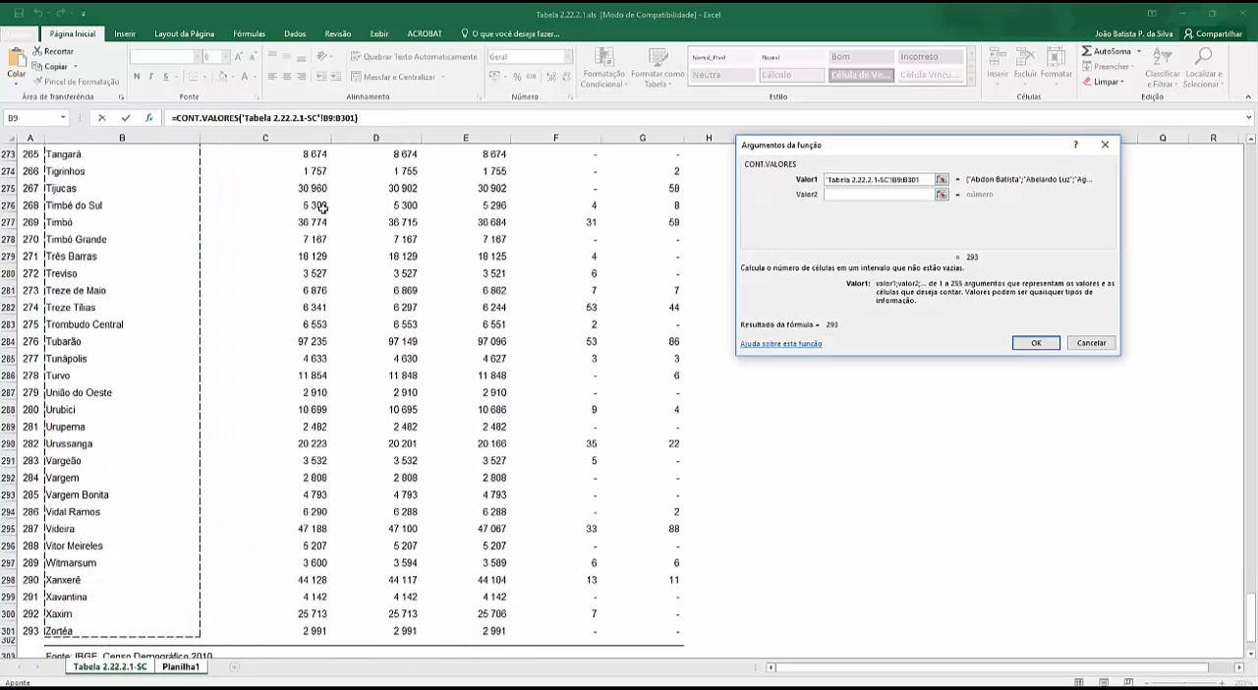
pyautogui.click(1031, 344)
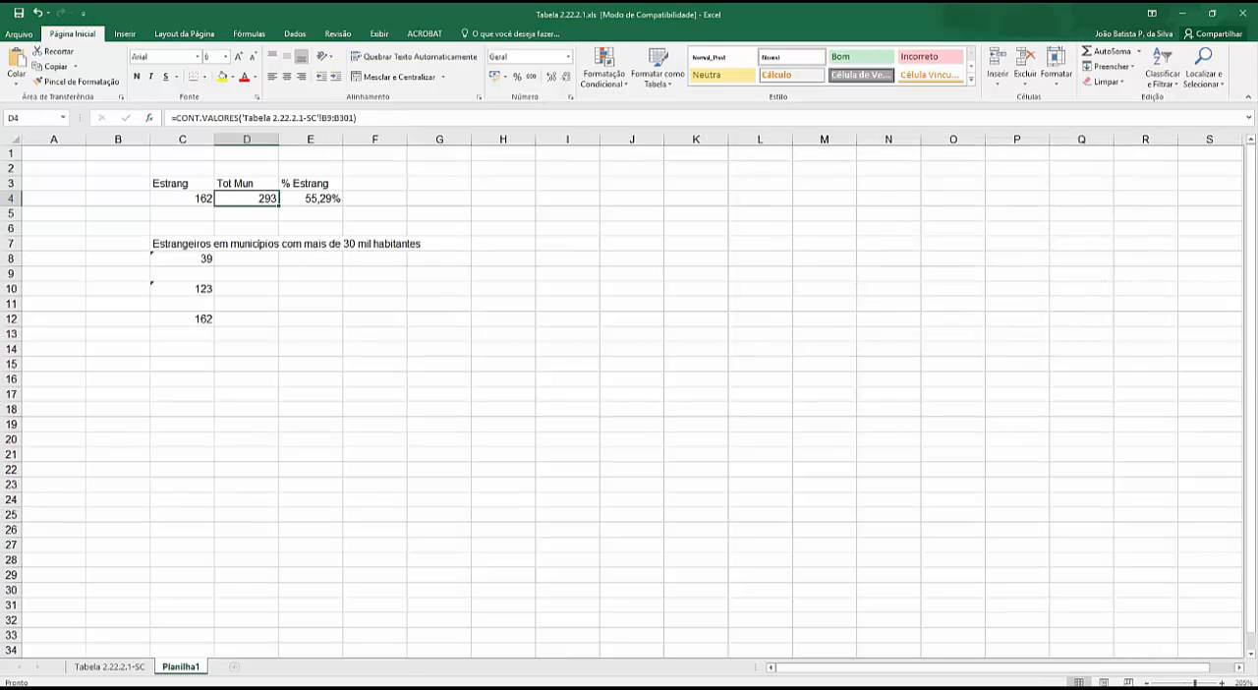
pyautogui.scroll(-1, 629, 402)
pyautogui.scroll(1, 629, 401)
pyautogui.hotkey('alt', 'Tab')
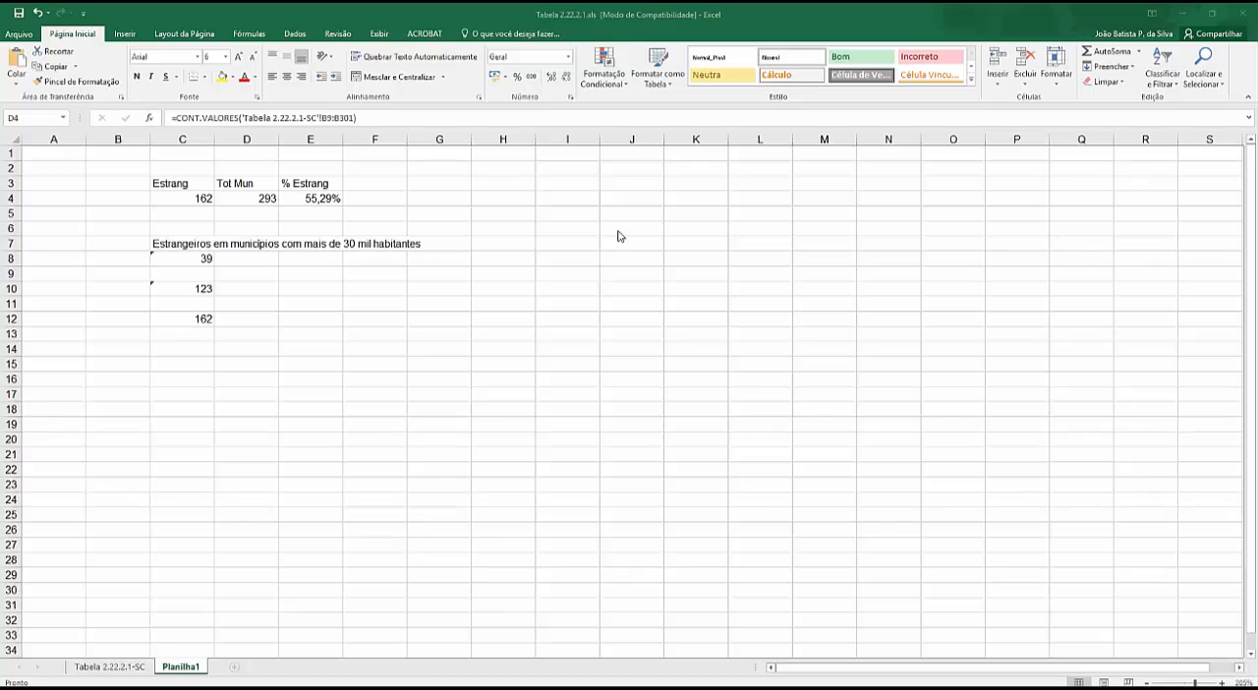
# - Enter the sample values 1 and 2 in I4:I5, and w, e, e, r in I7:I10, leaving I6 empty
pyautogui.click(568, 201)
pyautogui.write('1')
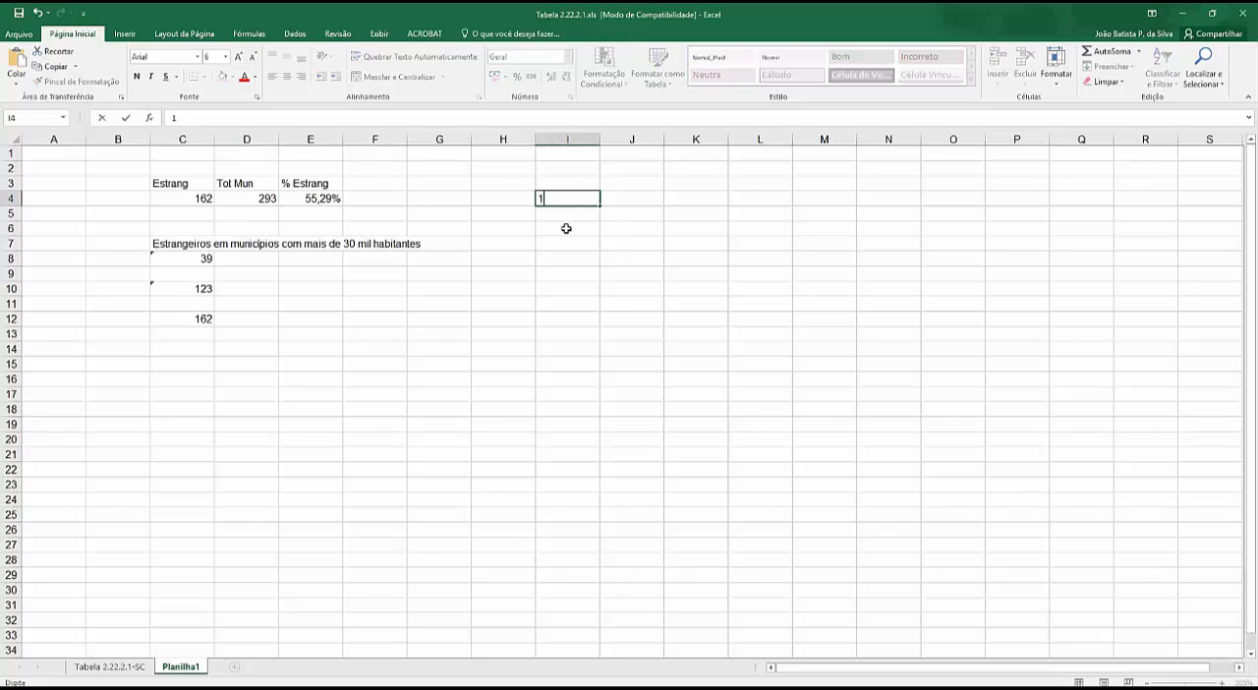
pyautogui.press('Return')
pyautogui.write('2')
pyautogui.click(570, 243)
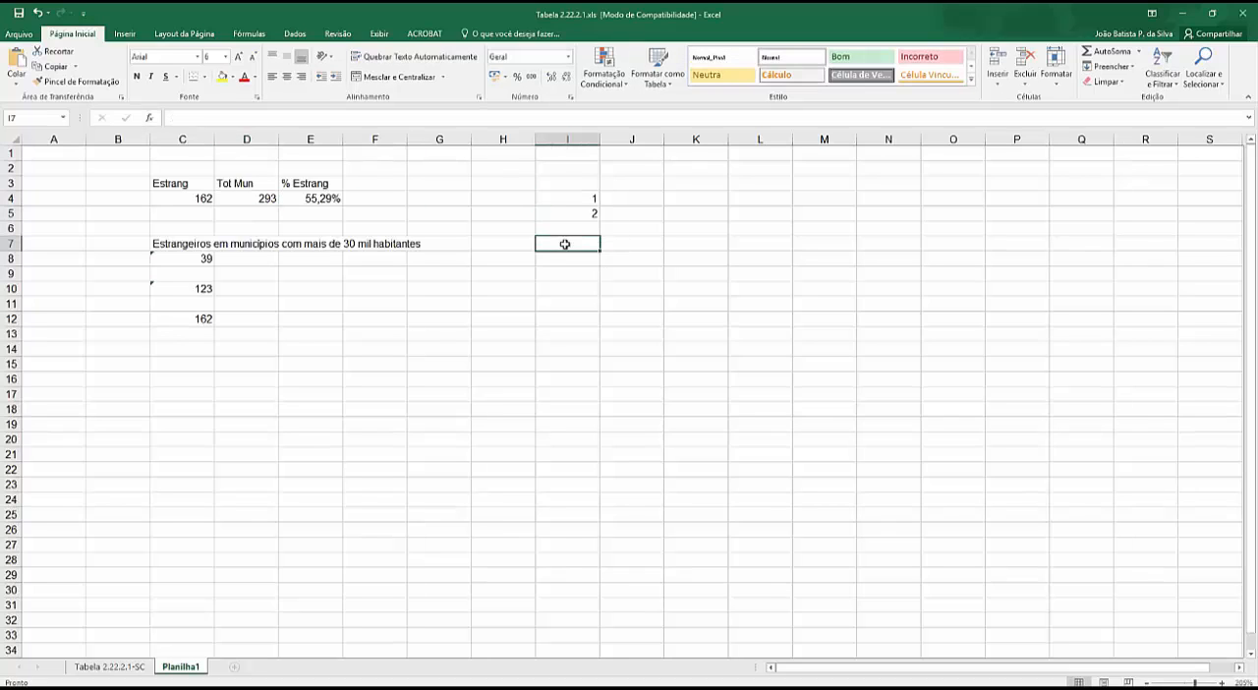
pyautogui.write('w')
pyautogui.press('Return')
pyautogui.write('e')
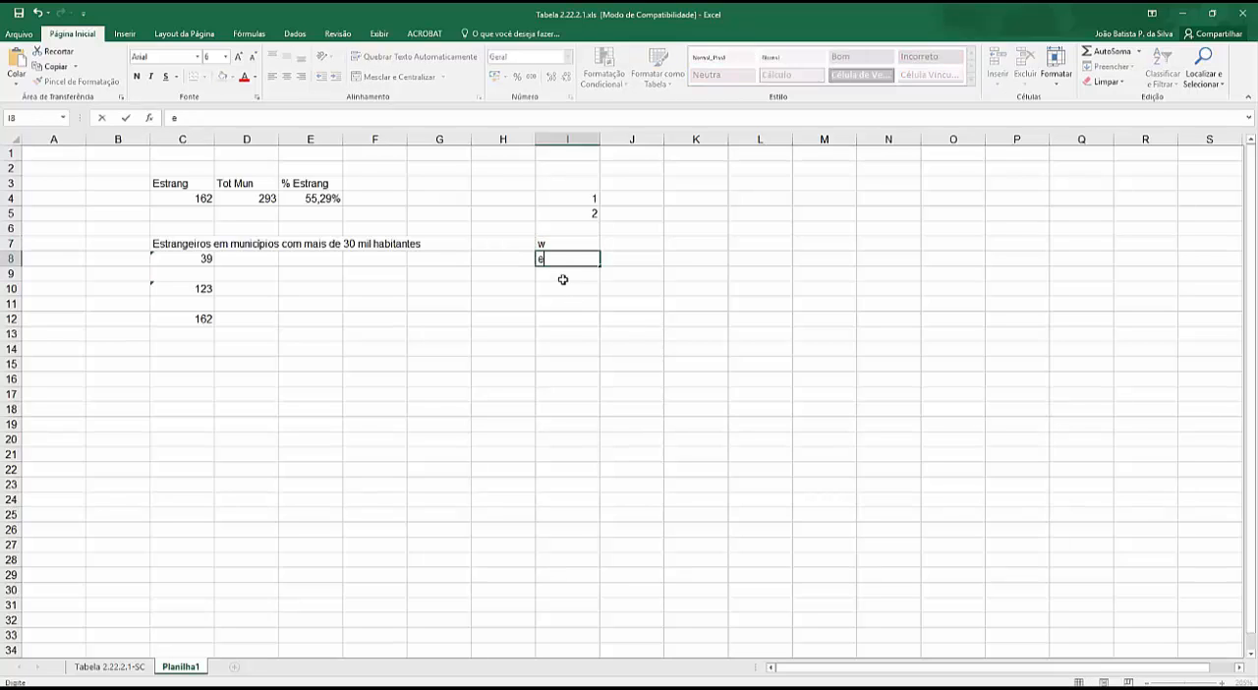
pyautogui.press('Return')
pyautogui.write('e')
pyautogui.press('Return')
pyautogui.write('r')
# - Continue the sample data with d in I12 and c in each of the cells I14, I15 and I16
pyautogui.click(569, 320)
pyautogui.write('d')
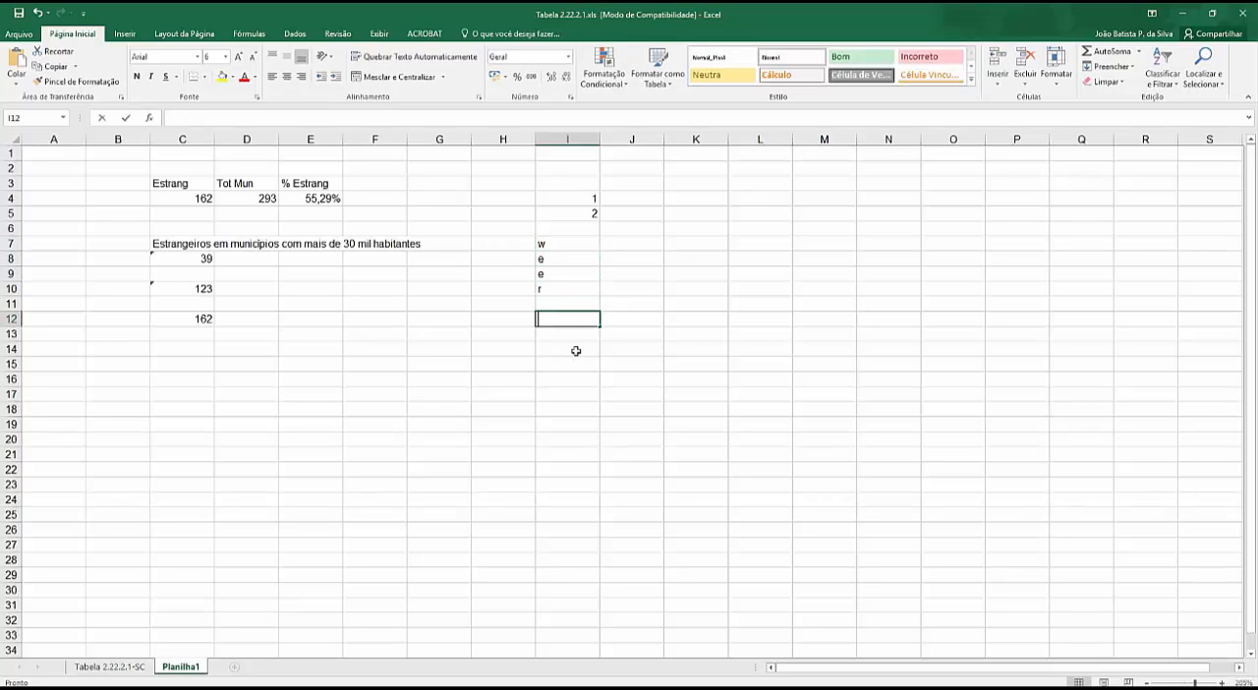
pyautogui.click(568, 349)
pyautogui.write('c')
pyautogui.press('Return')
pyautogui.write('c')
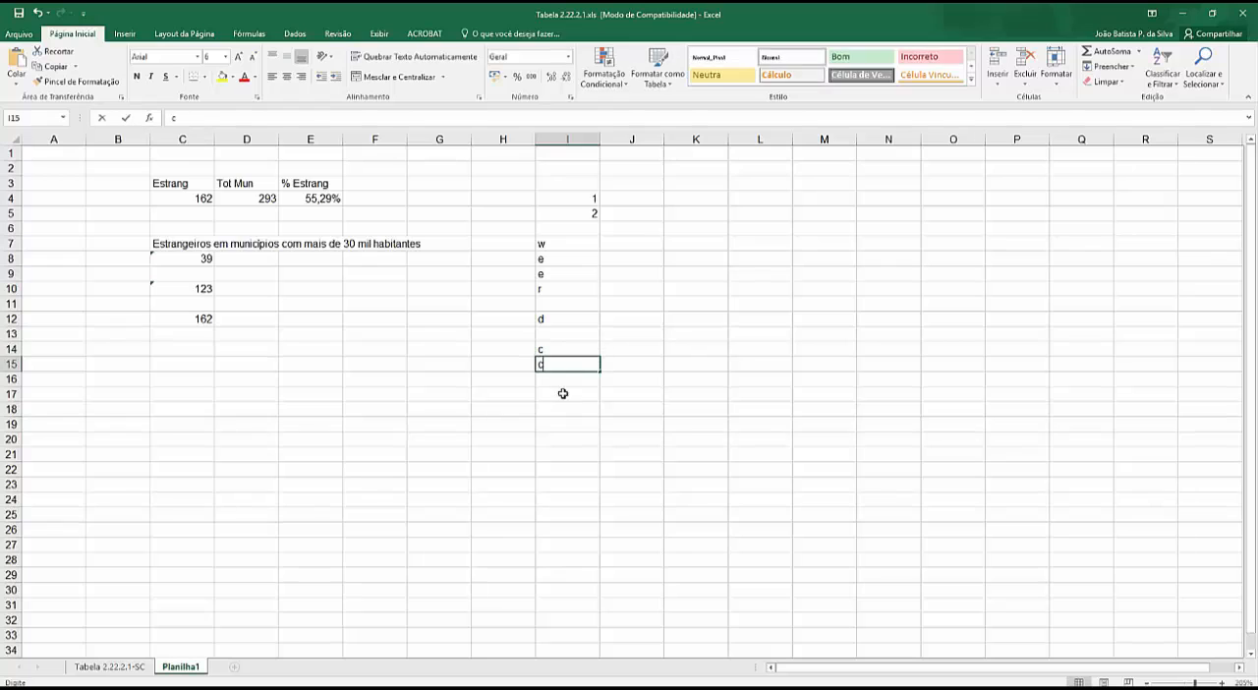
pyautogui.press('Return')
pyautogui.write('c')
pyautogui.press('Return')
# - Number the sample rows in H4:H16 from 1 to 13 by entering 1 and 2 and filling the series down
pyautogui.click(508, 211)
pyautogui.click(503, 199)
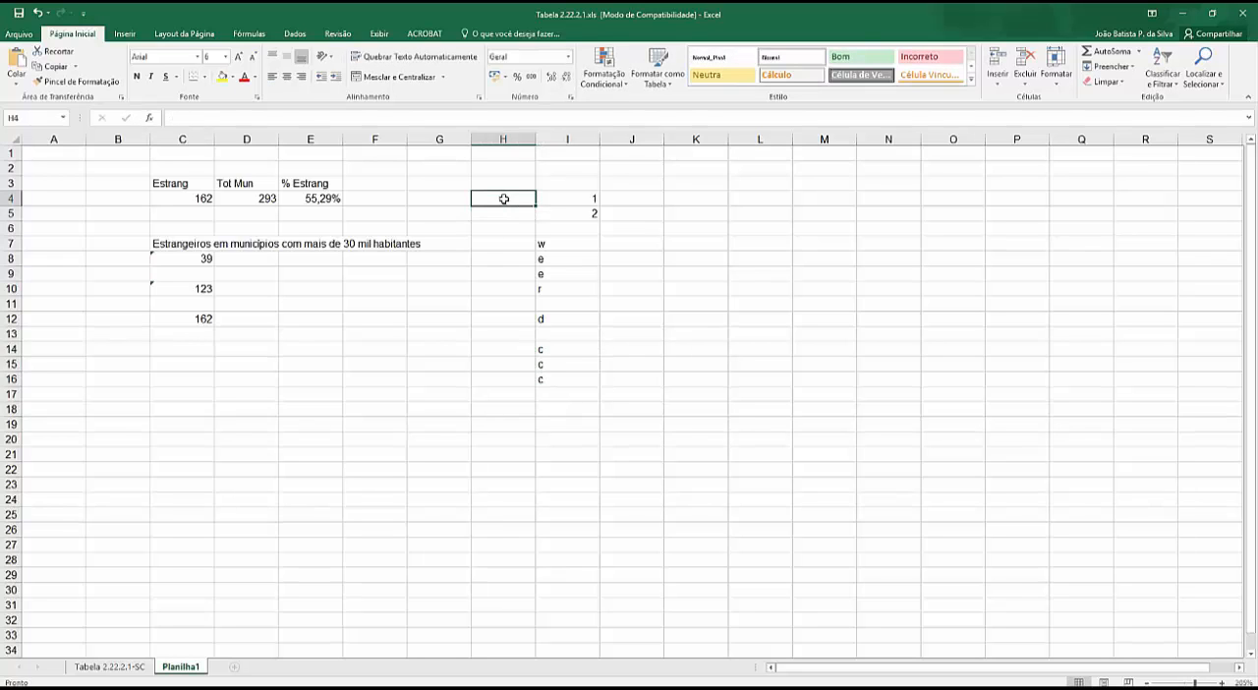
pyautogui.write('1')
pyautogui.press('Return')
pyautogui.write('2')
pyautogui.press('Return')
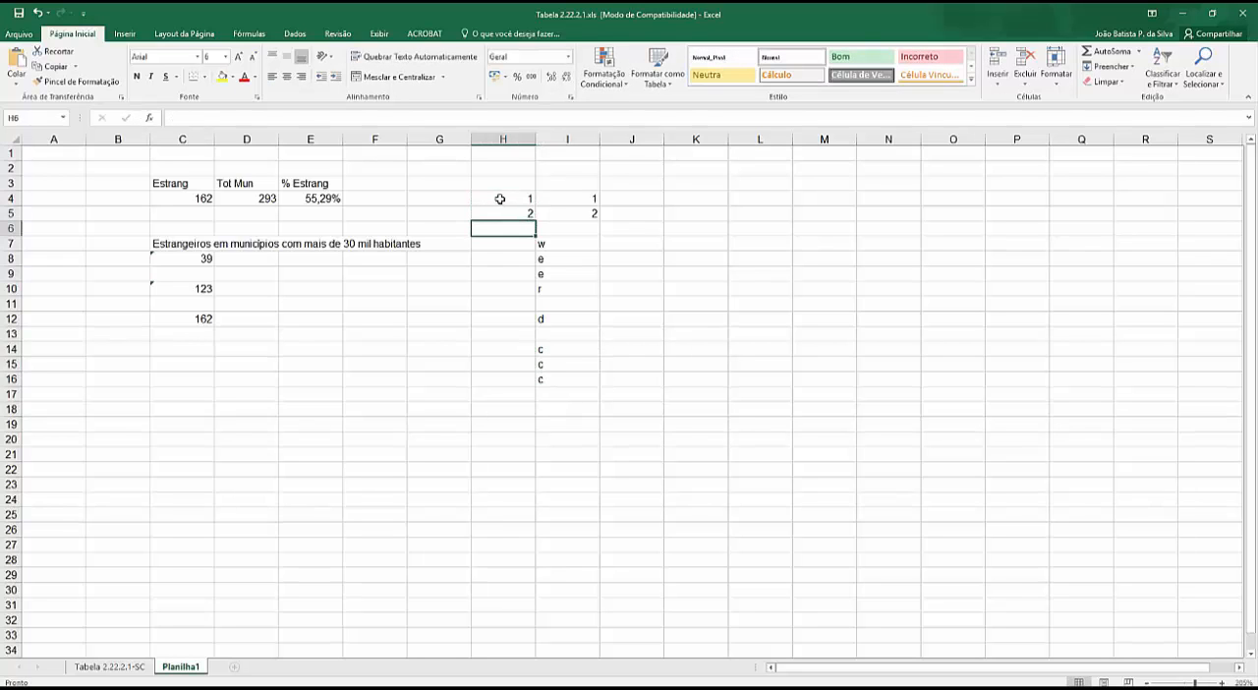
pyautogui.moveTo(500, 199); pyautogui.dragTo(536, 389)
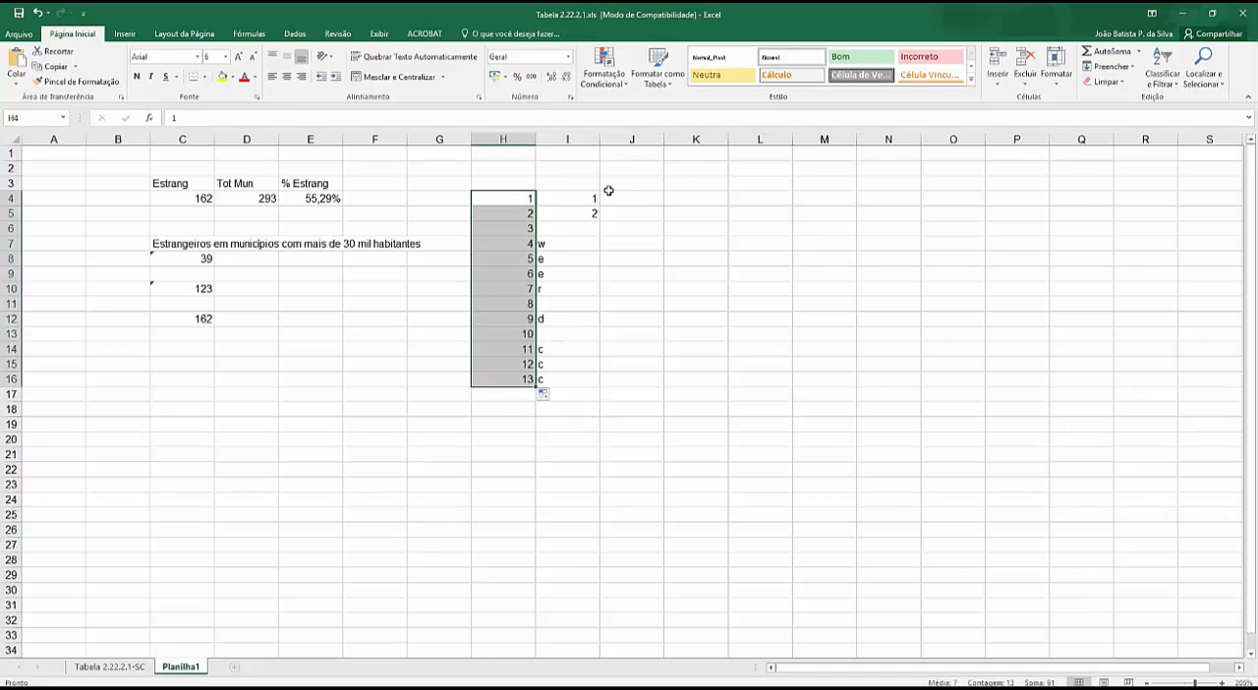
# - Enter the headings "Contar.valores" in K3 and "Contar.vazio" in L3, and fit column K's width to its heading
pyautogui.click(689, 181)
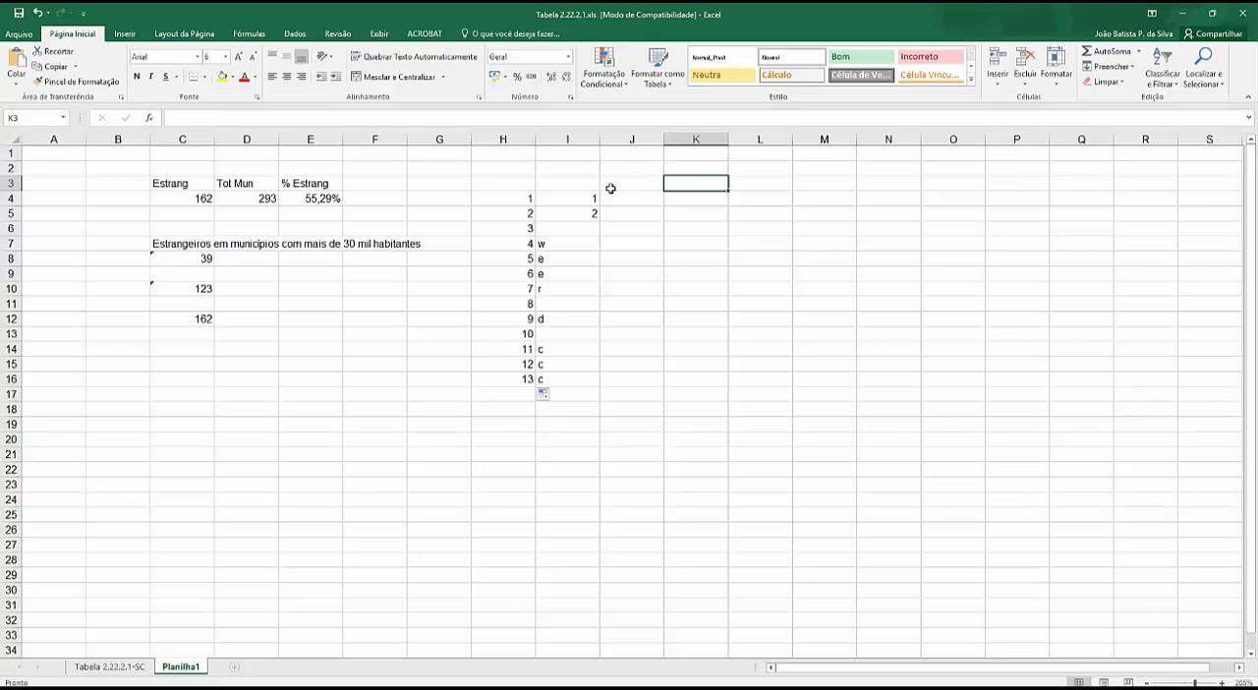
pyautogui.write('Contar.v')
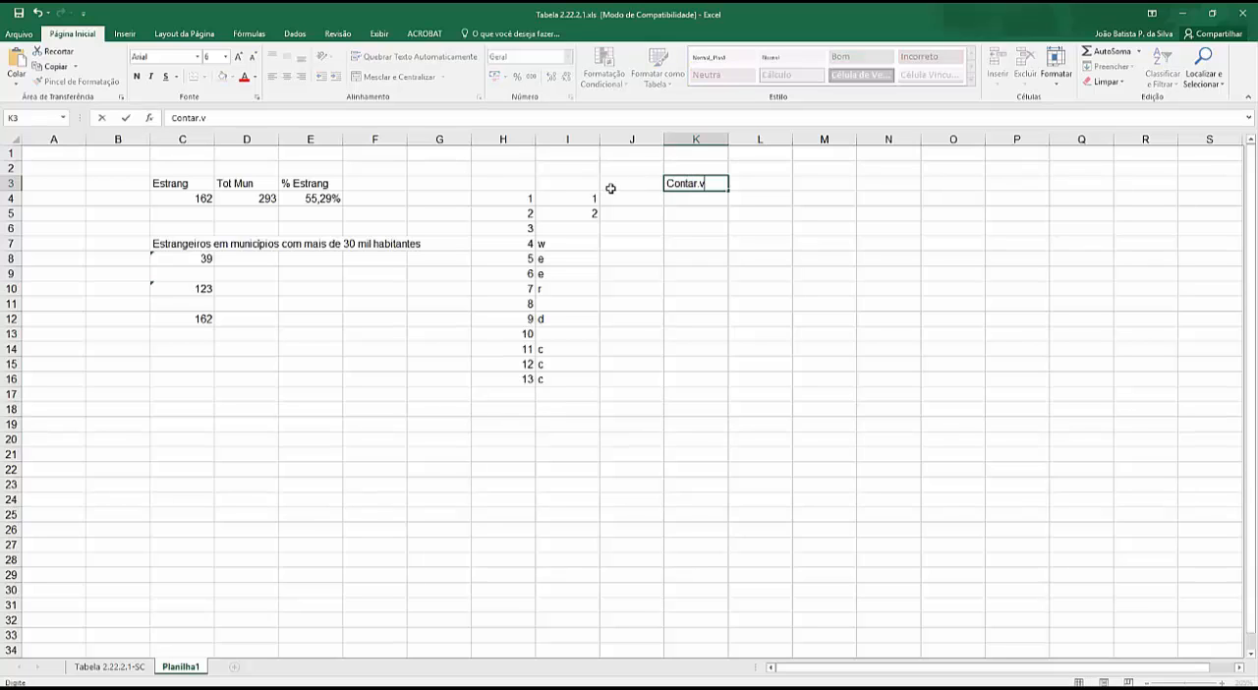
pyautogui.write('alores')
pyautogui.press('Tab')
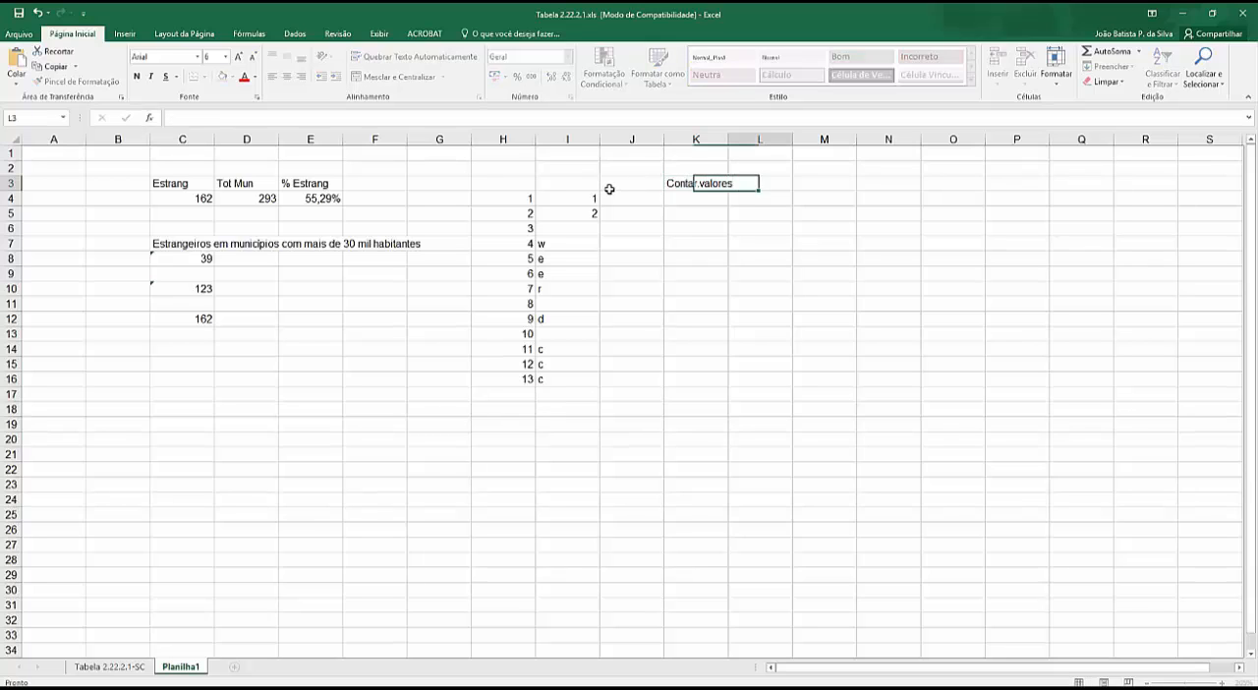
pyautogui.write('Contar')
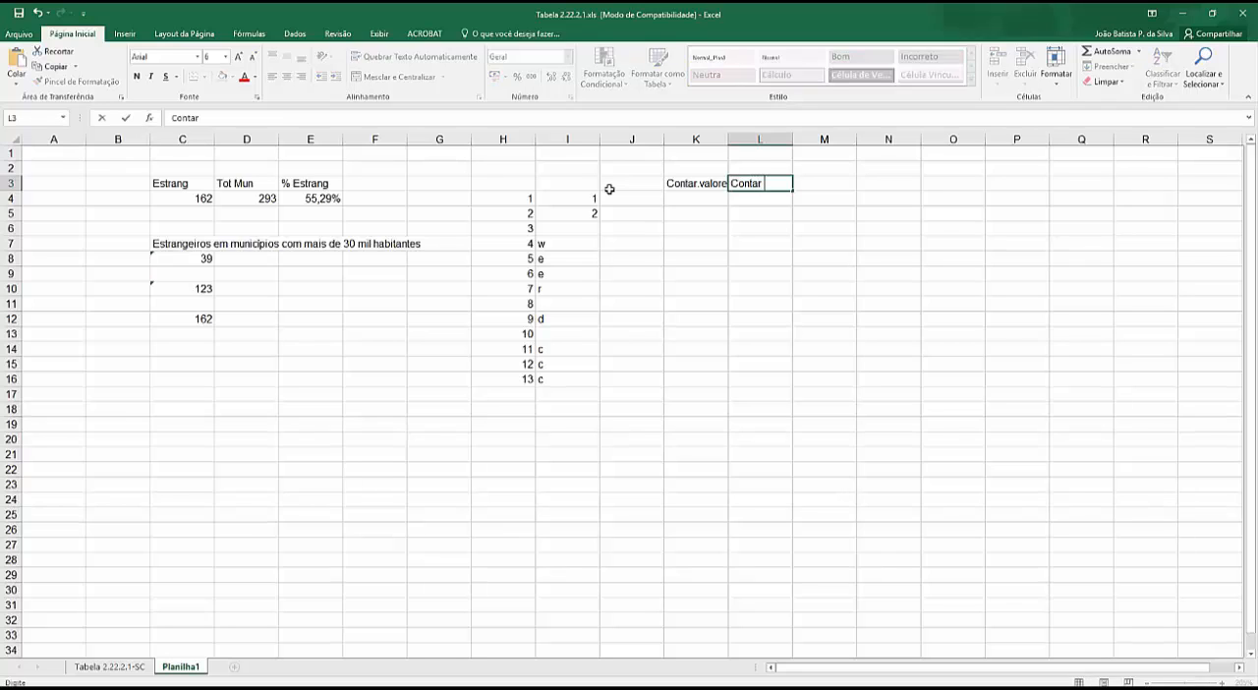
pyautogui.write('.vazio')
pyautogui.press('Return')
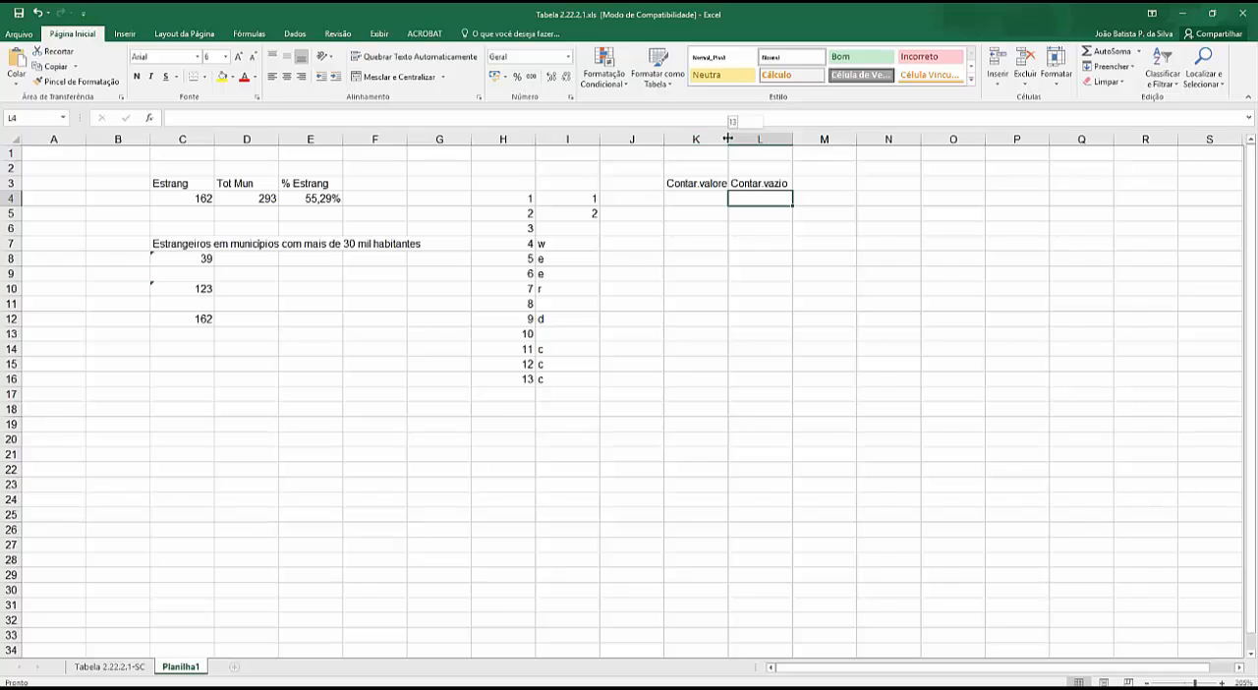
pyautogui.doubleClick(729, 138)
# - Try to count the non-empty sample cells in K4 with the formula =contar.valores(I4:I16)
pyautogui.click(680, 205)
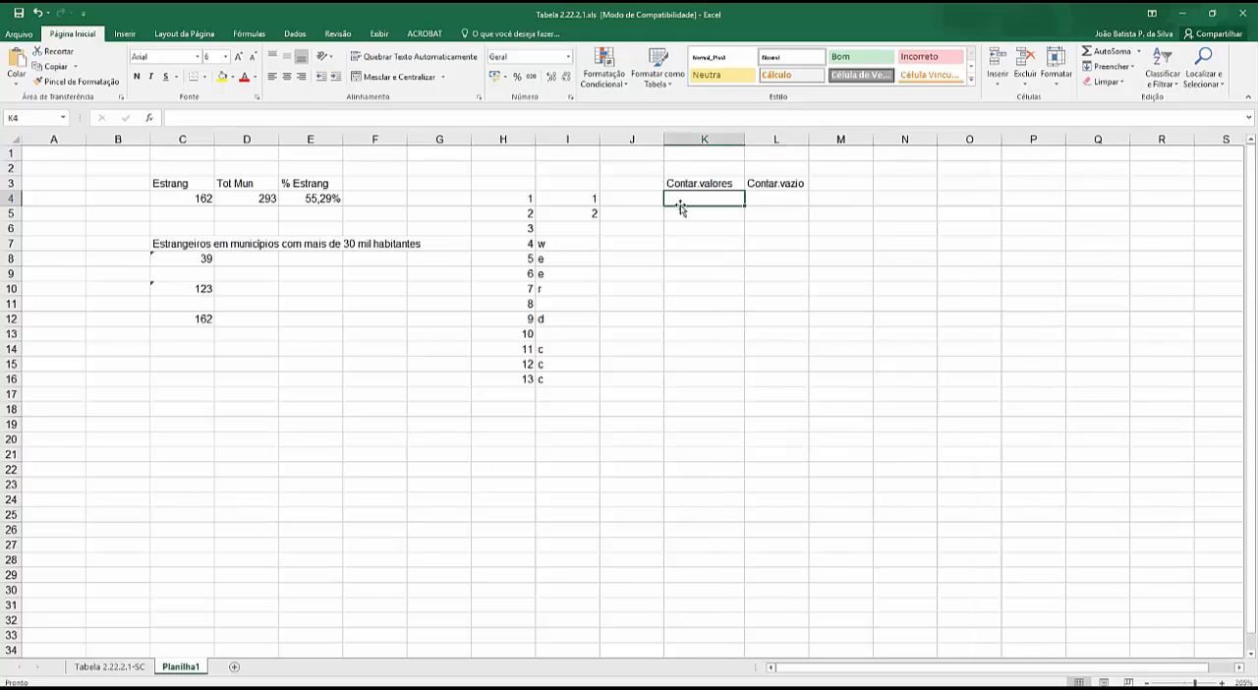
pyautogui.write('=contar-')
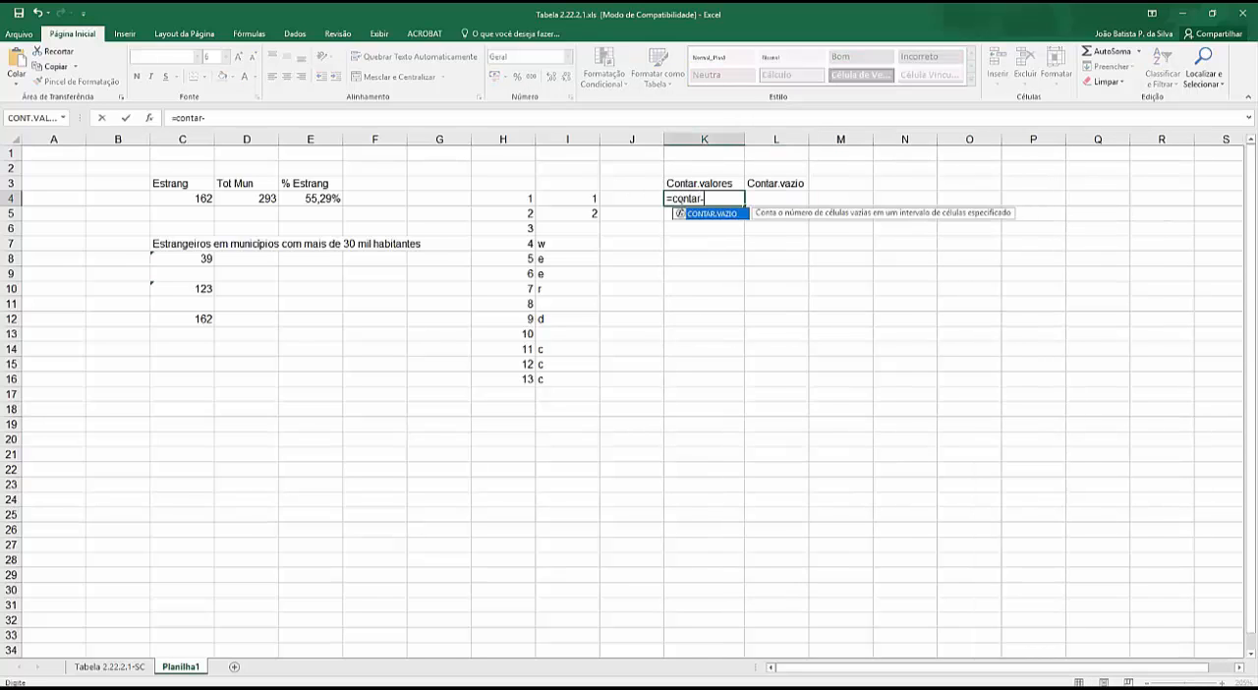
pyautogui.press('BackSpace')
pyautogui.write('.valores(')
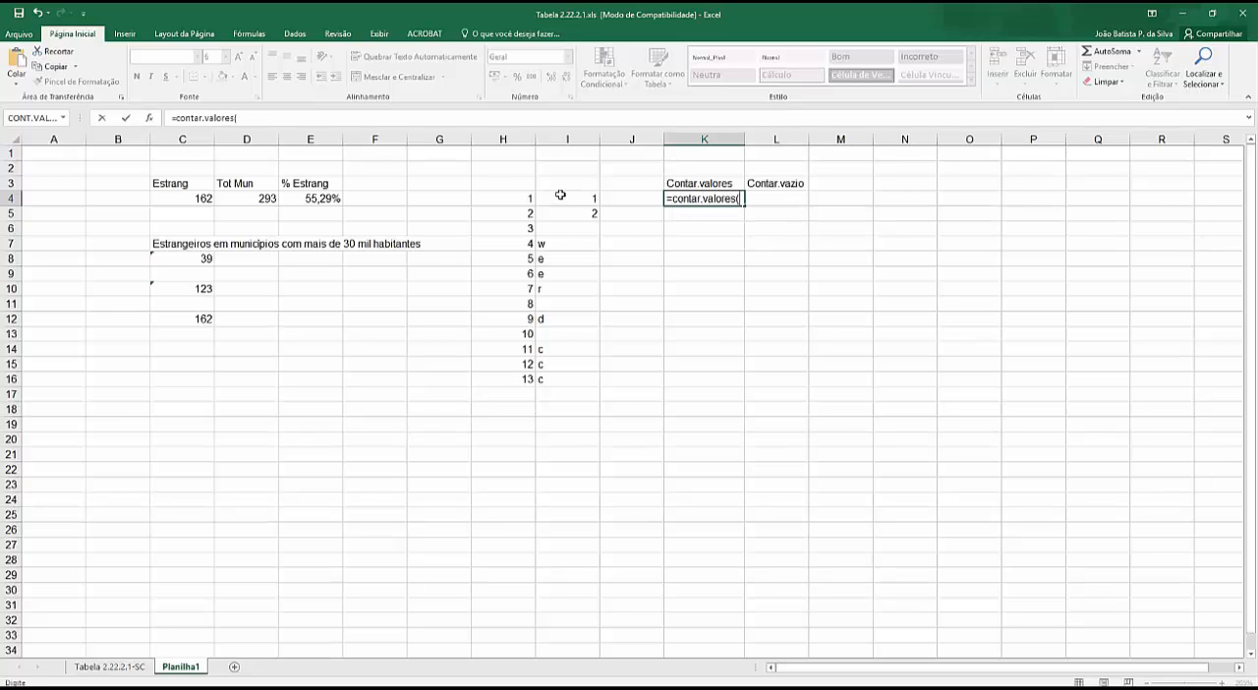
pyautogui.moveTo(558, 197); pyautogui.dragTo(558, 382)
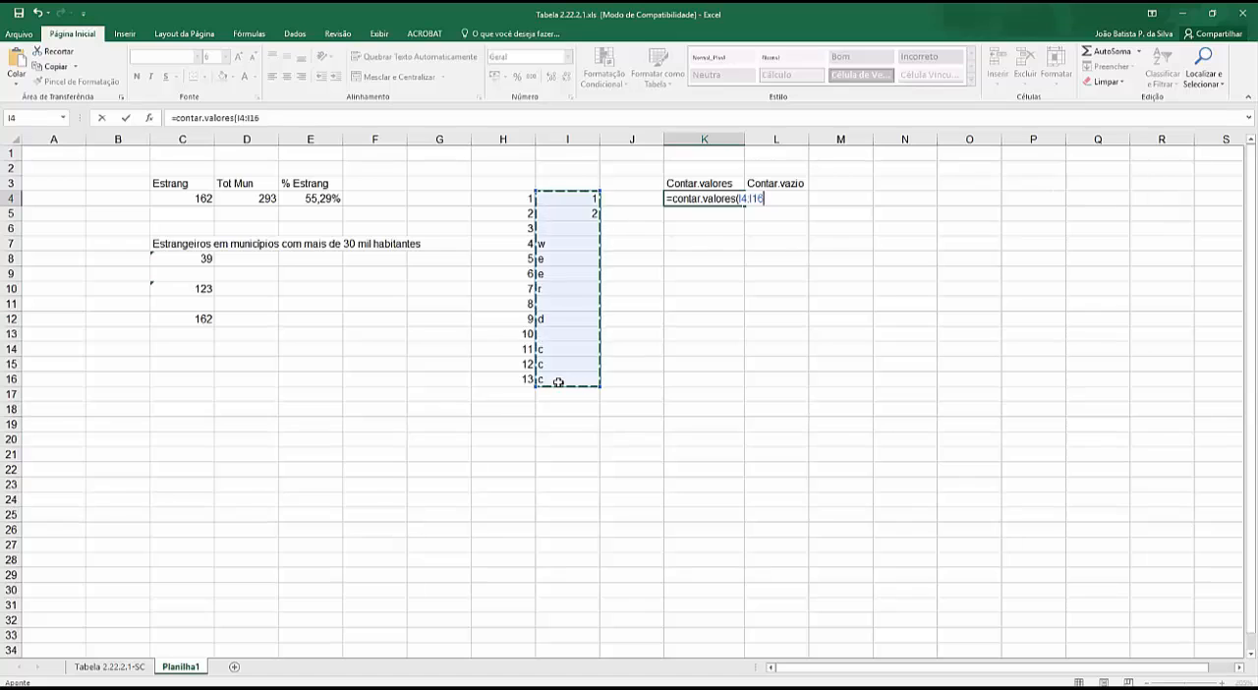
pyautogui.press('Return')
pyautogui.click(688, 202)
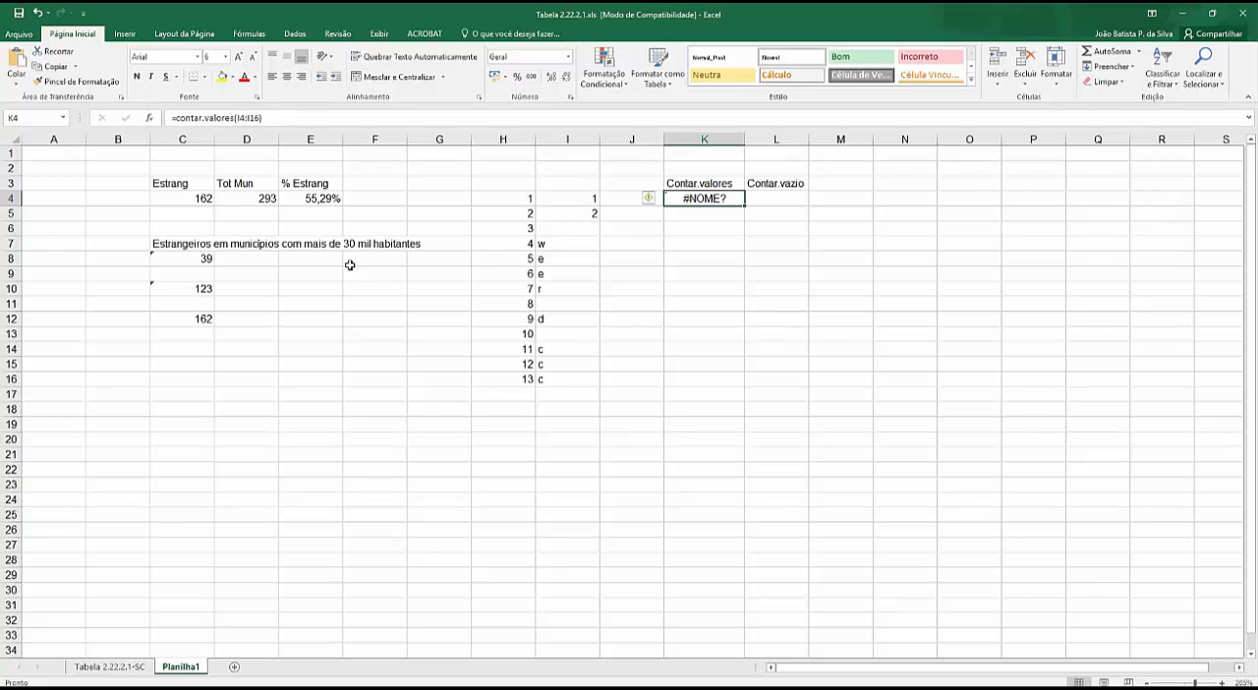
# - Check the formulas in C8, C10 and C12 for comparison, and clear the formula from K4
pyautogui.click(196, 258)
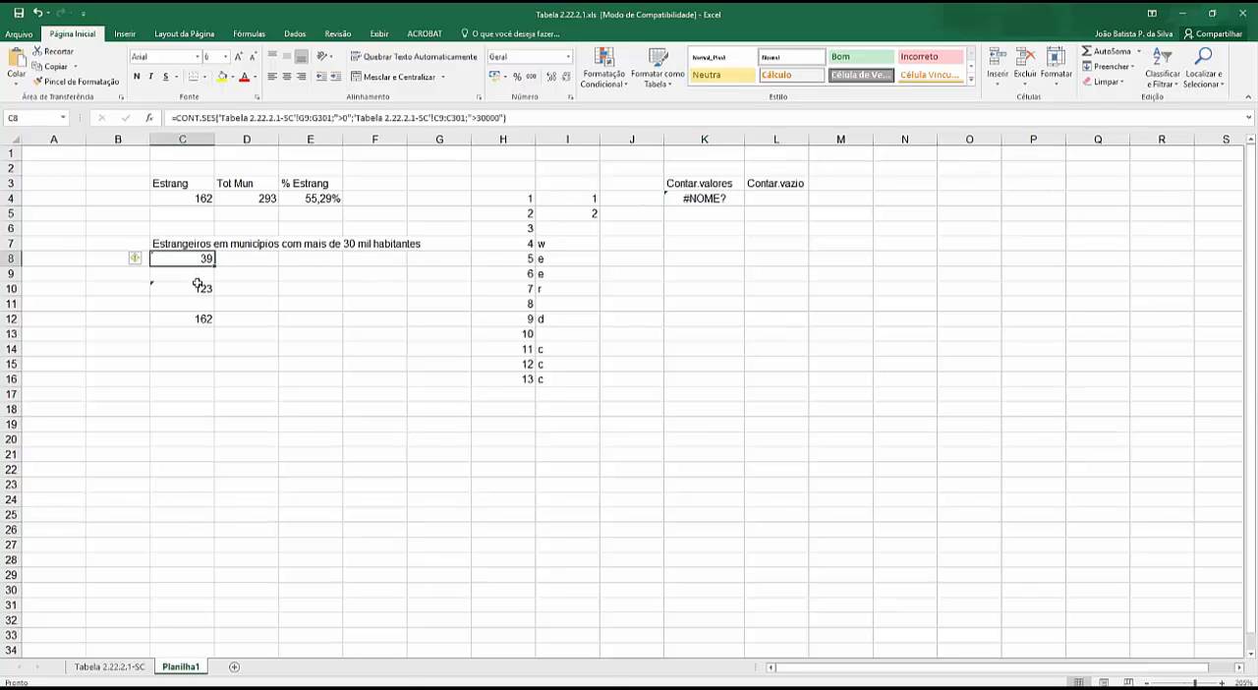
pyautogui.click(198, 287)
pyautogui.click(198, 320)
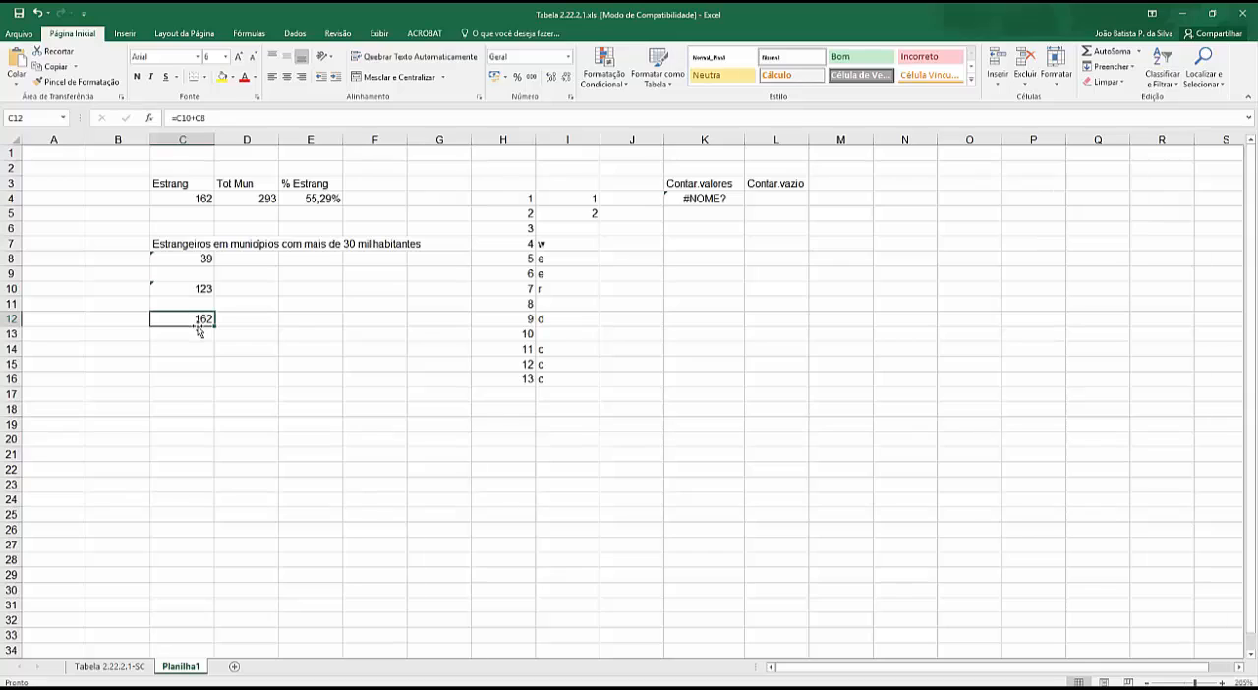
pyautogui.click(710, 197)
pyautogui.press('Delete')
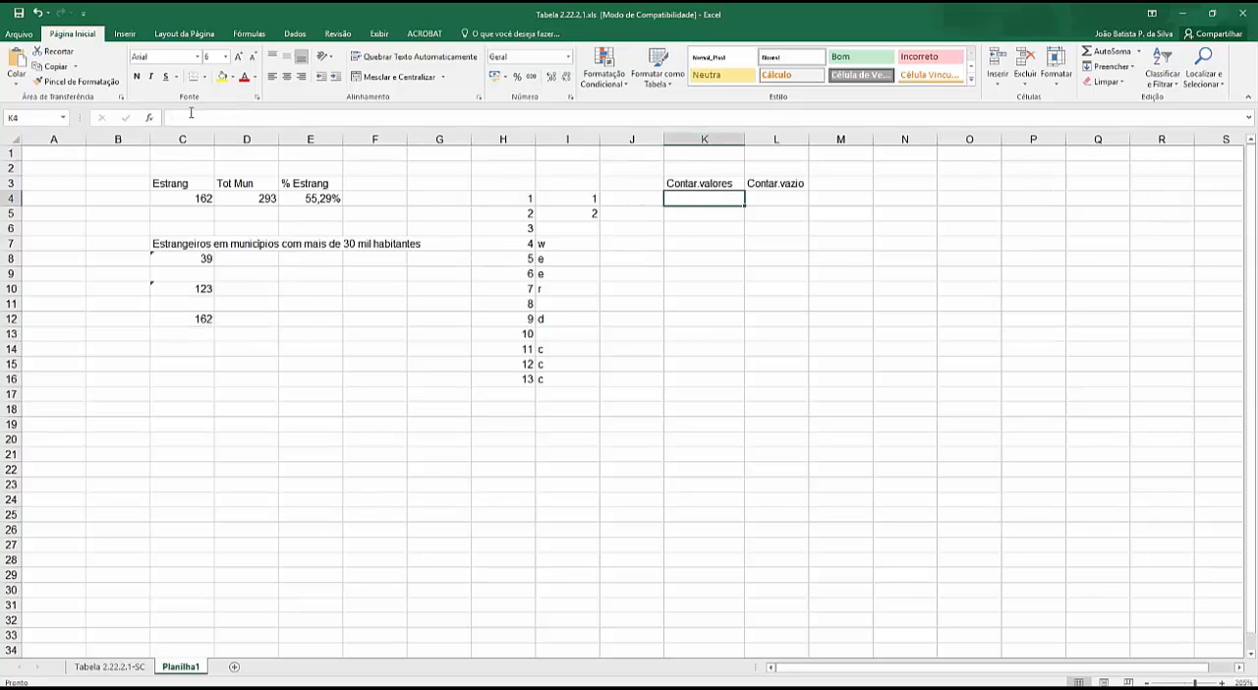
pyautogui.click(152, 120)
pyautogui.scroll(-7, 864, 251)
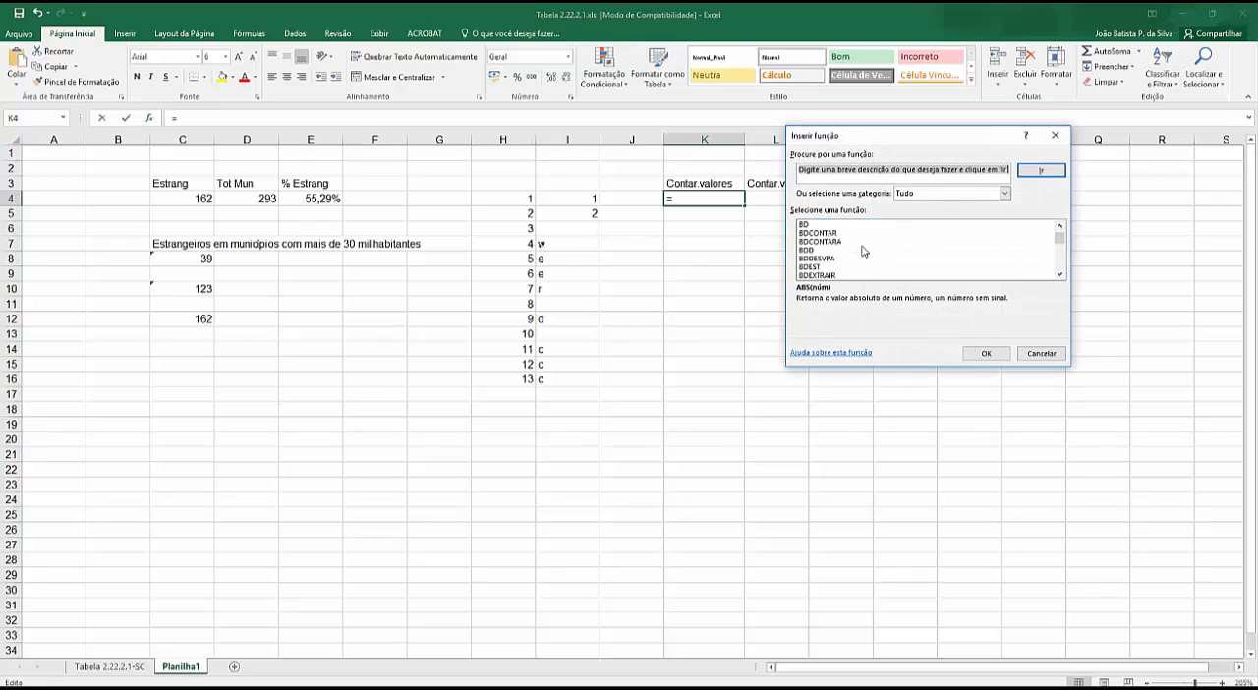
pyautogui.scroll(-2, 863, 252)
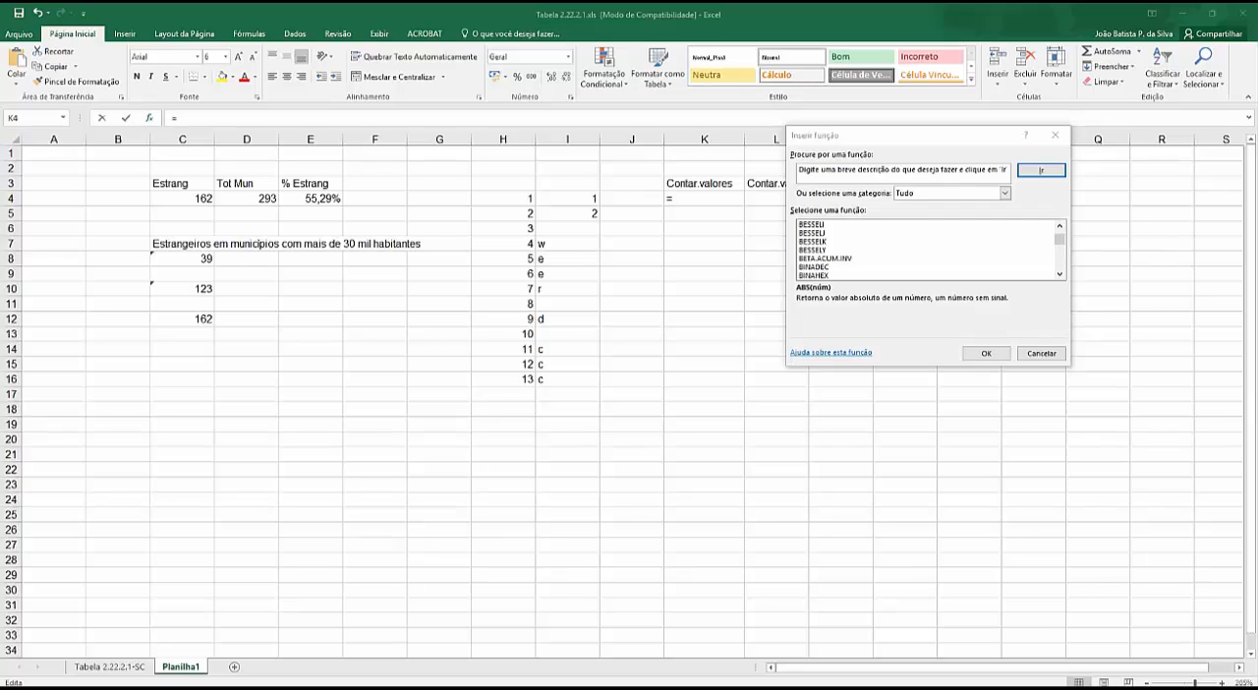
pyautogui.click(711, 199)
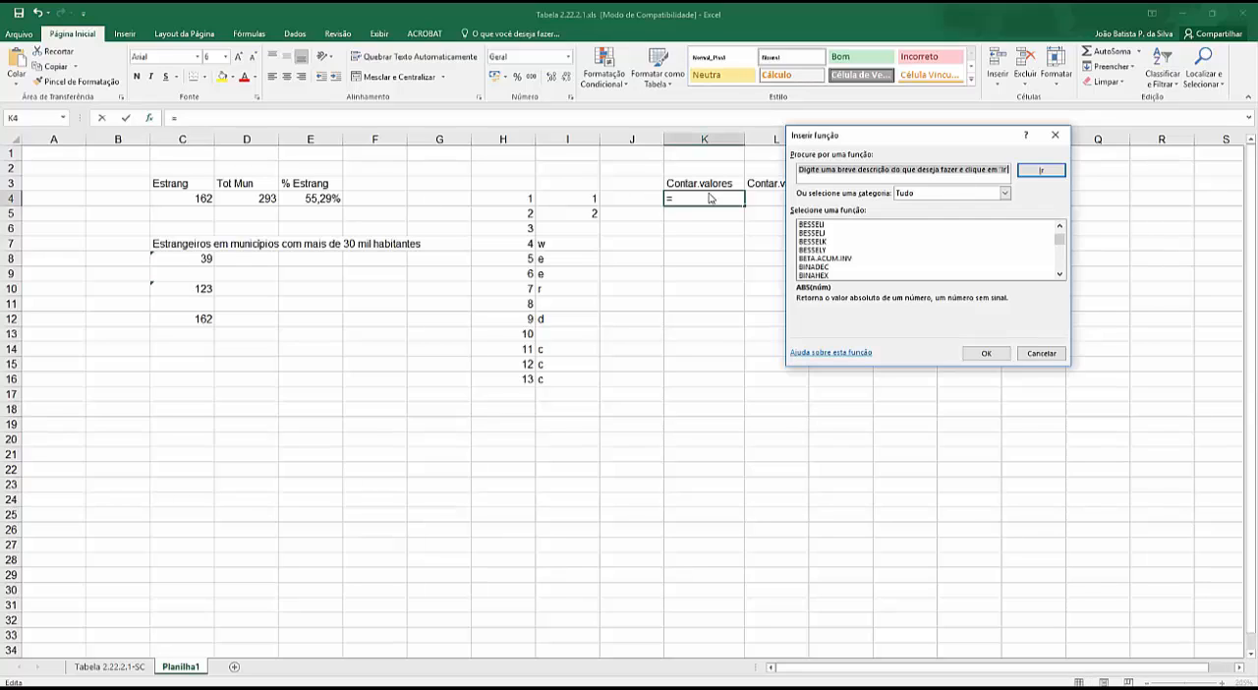
pyautogui.click(1054, 134)
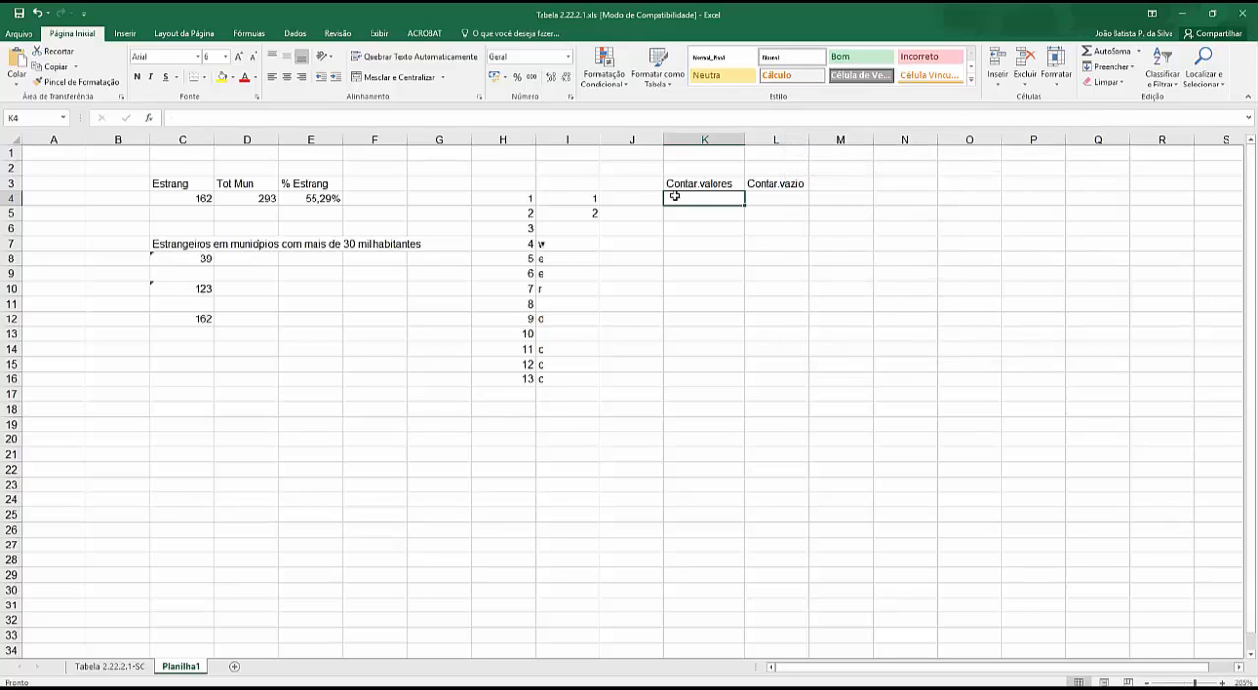
# - Count the non-empty sample cells in K4 with the formula =cont.valores(I4:I16)
pyautogui.write('=con')
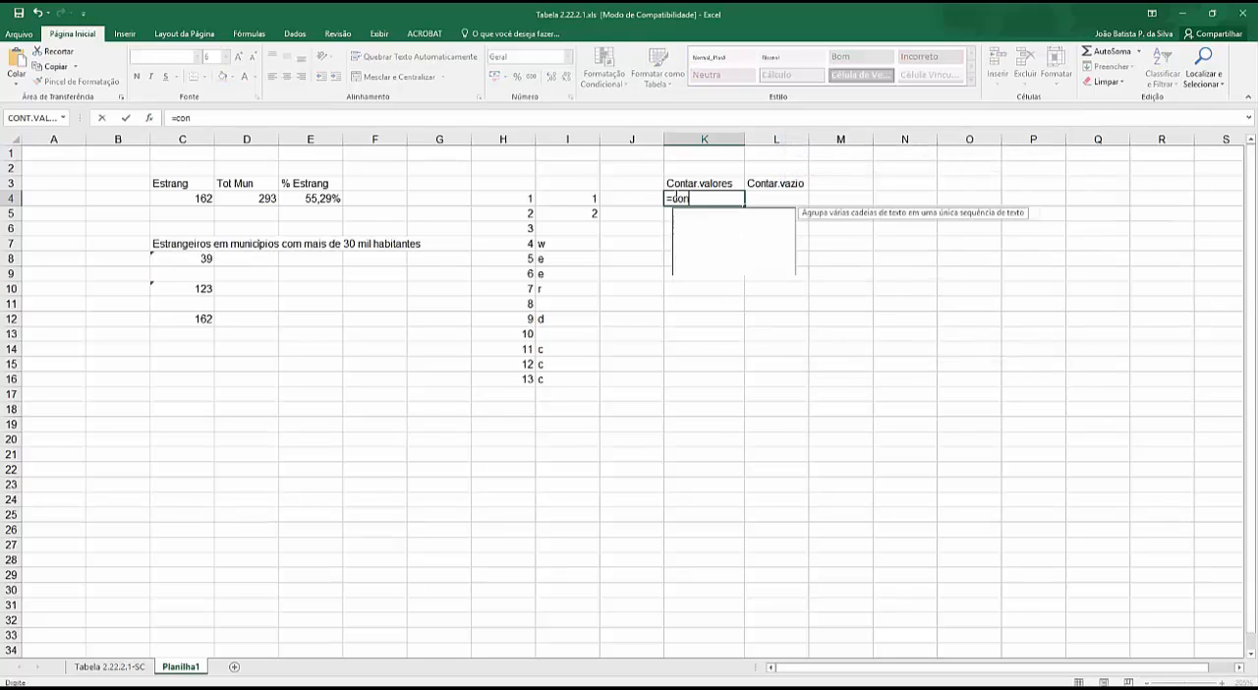
pyautogui.write('t.valores')
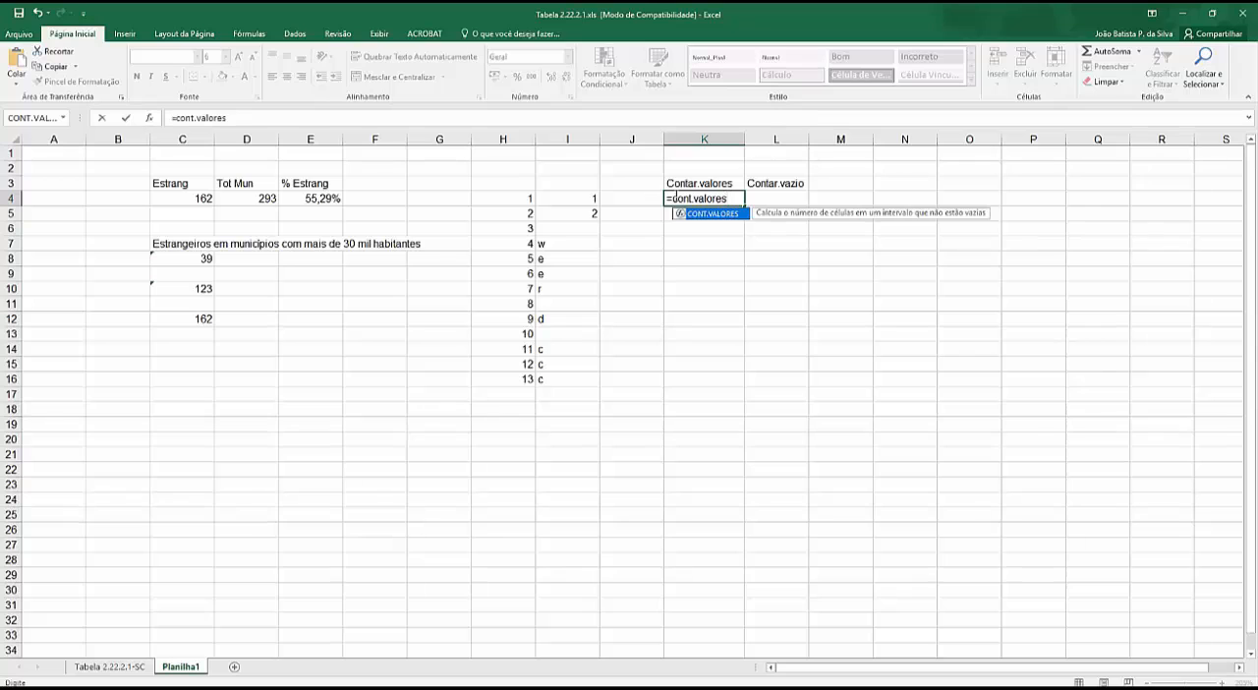
pyautogui.write('(')
pyautogui.moveTo(590, 202); pyautogui.dragTo(557, 383)
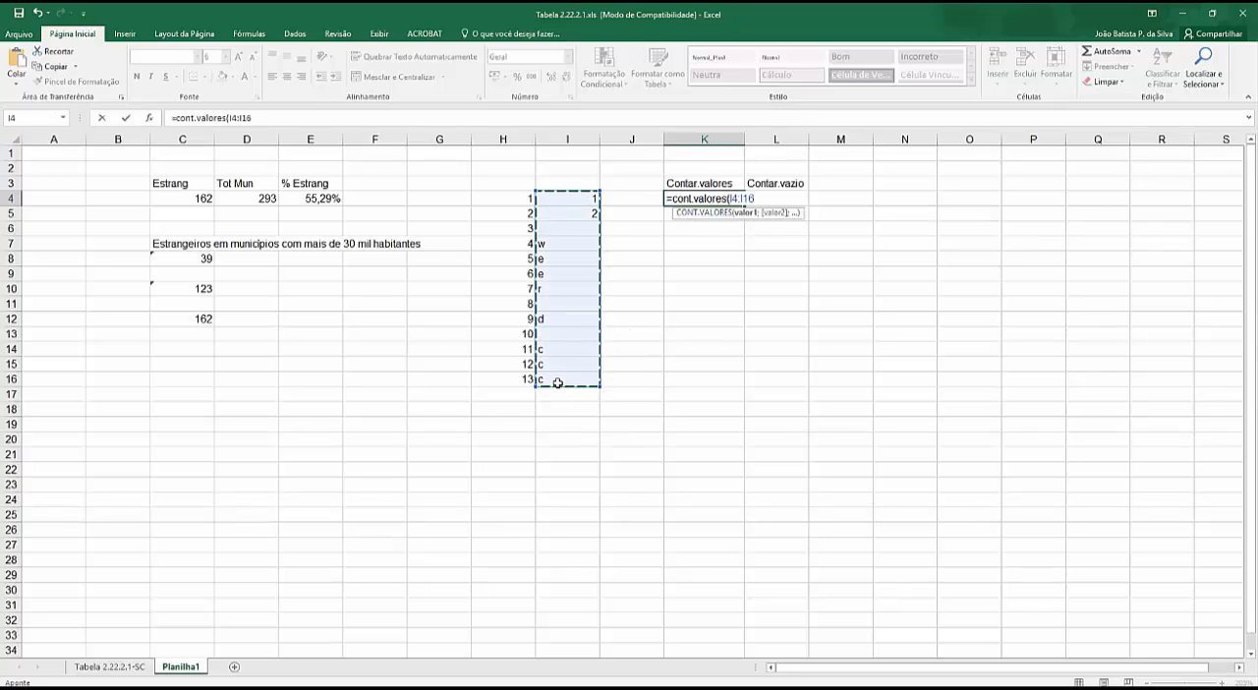
pyautogui.write(')')
pyautogui.press('Return')
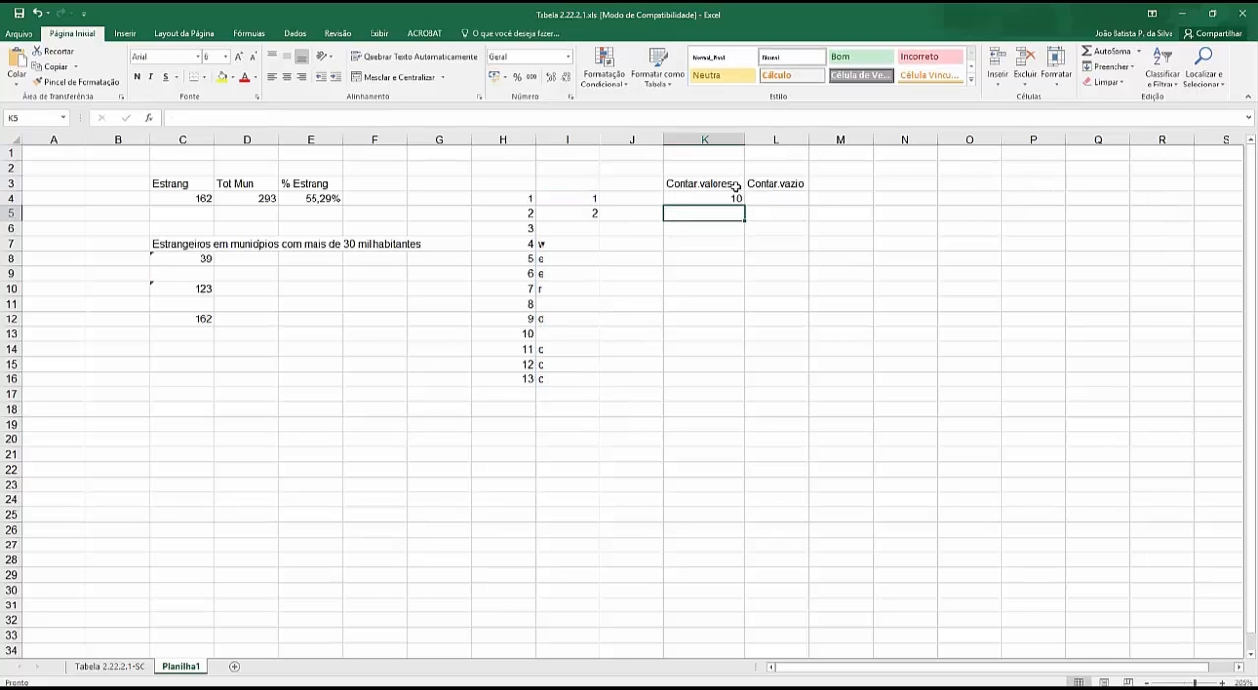
# - Count the empty sample cells in L4 with the formula =contar.vazio(I4:I16), and check the sum of K4:L4
pyautogui.click(763, 198)
pyautogui.scroll(-10, 11, 244)
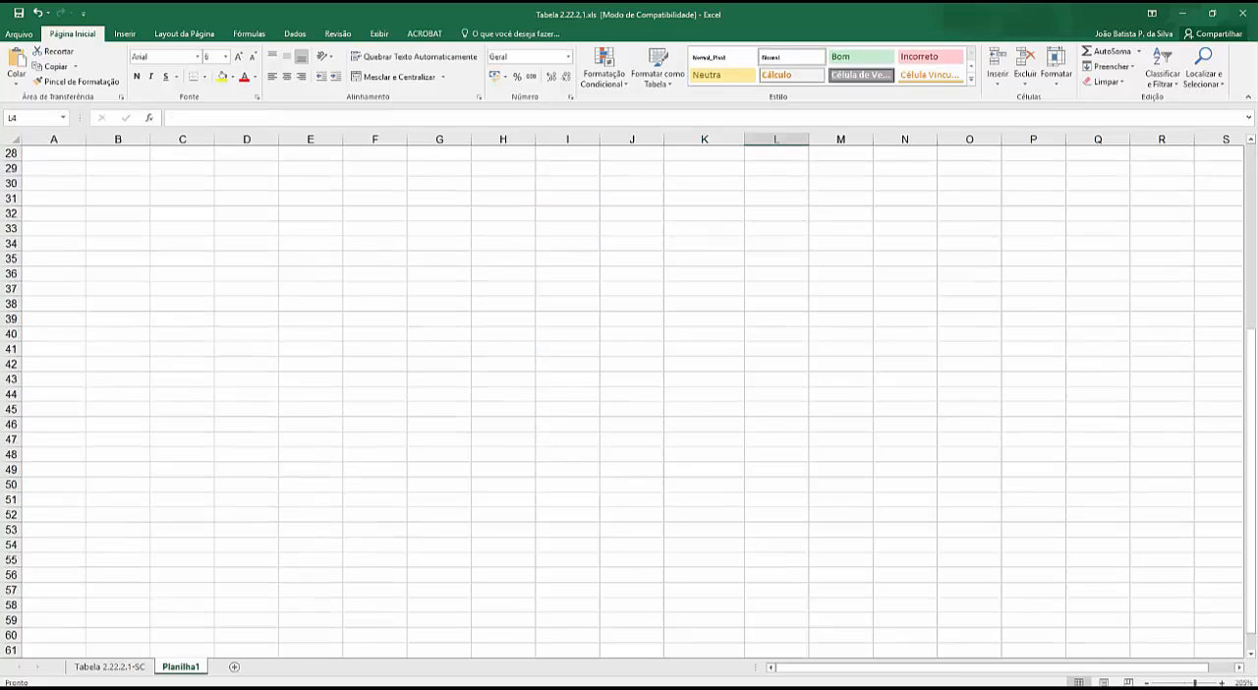
pyautogui.scroll(10, 11, 244)
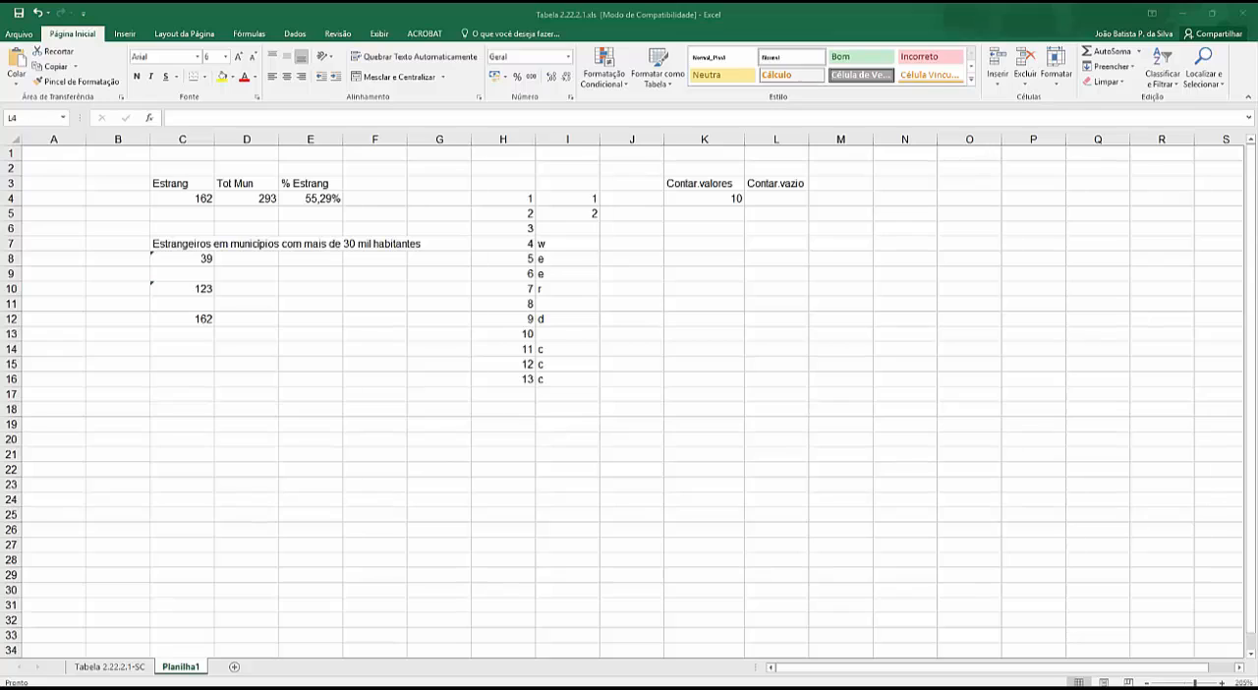
pyautogui.click(776, 199)
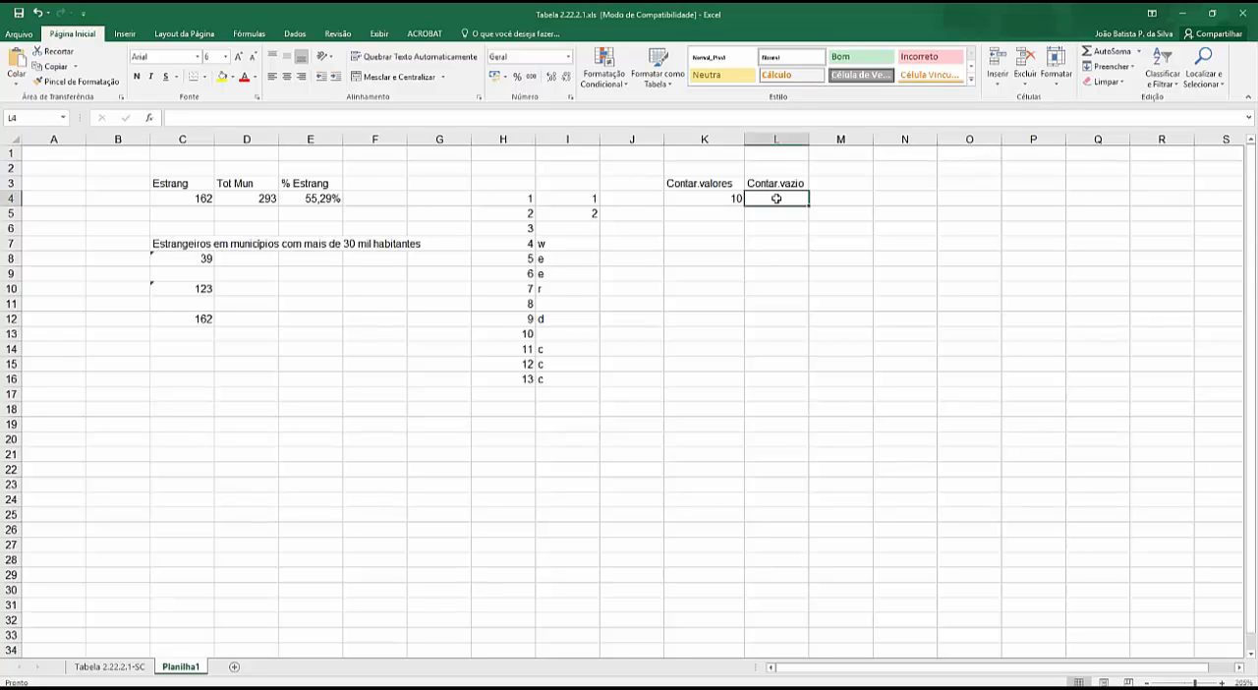
pyautogui.write('=contar')
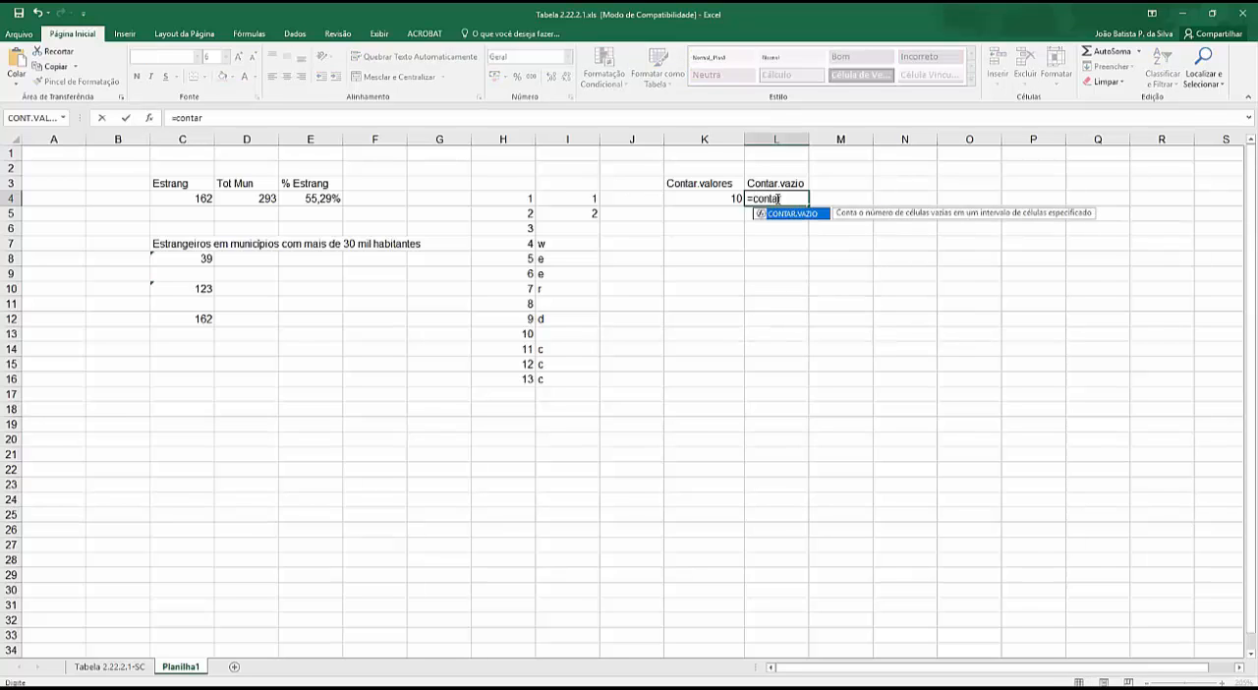
pyautogui.write('.vazio(')
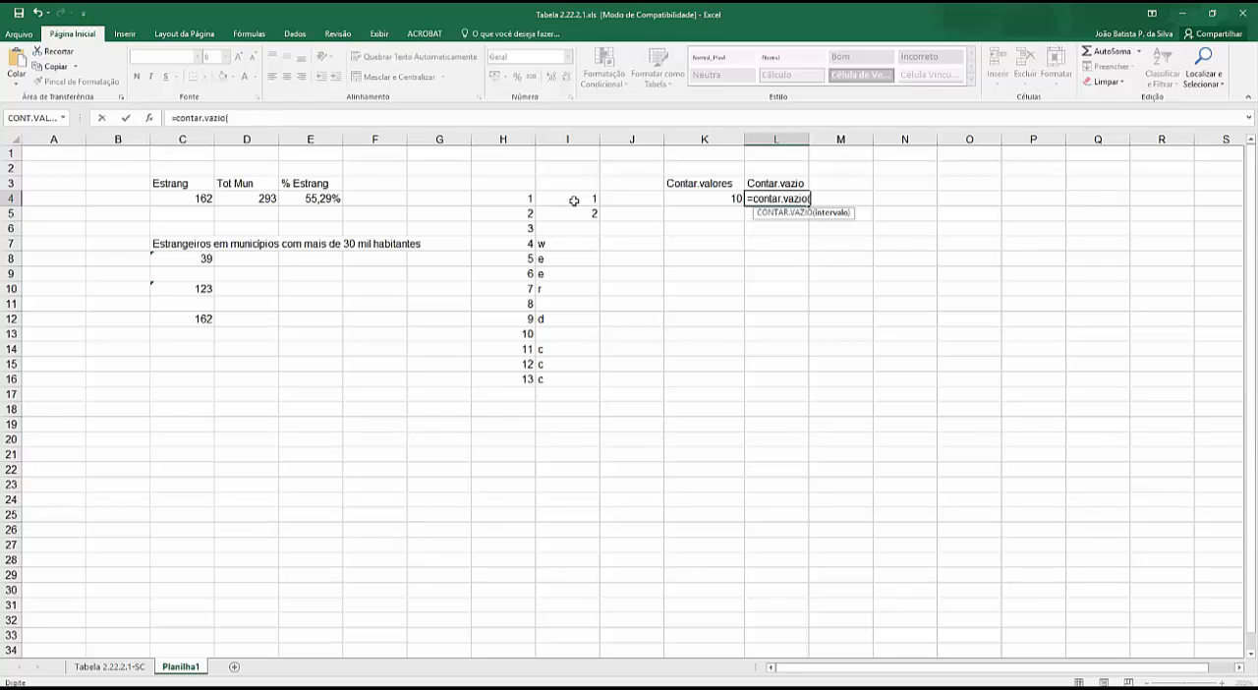
pyautogui.moveTo(574, 200); pyautogui.dragTo(576, 380)
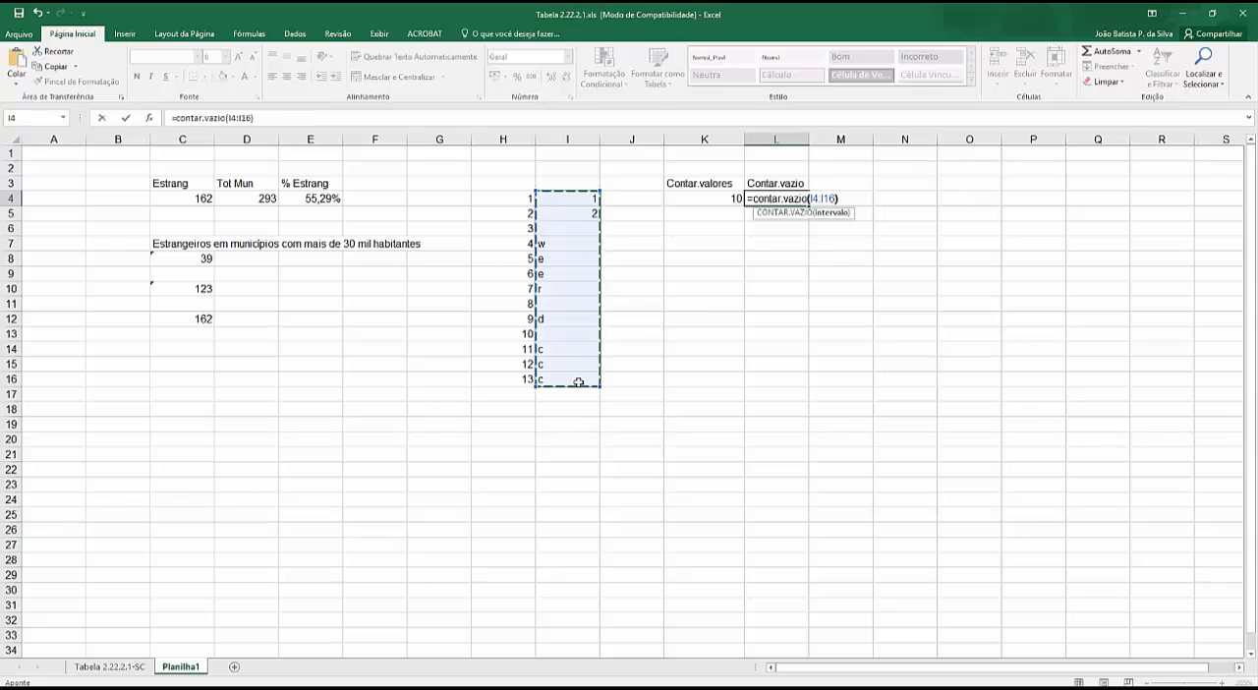
pyautogui.press('Return')
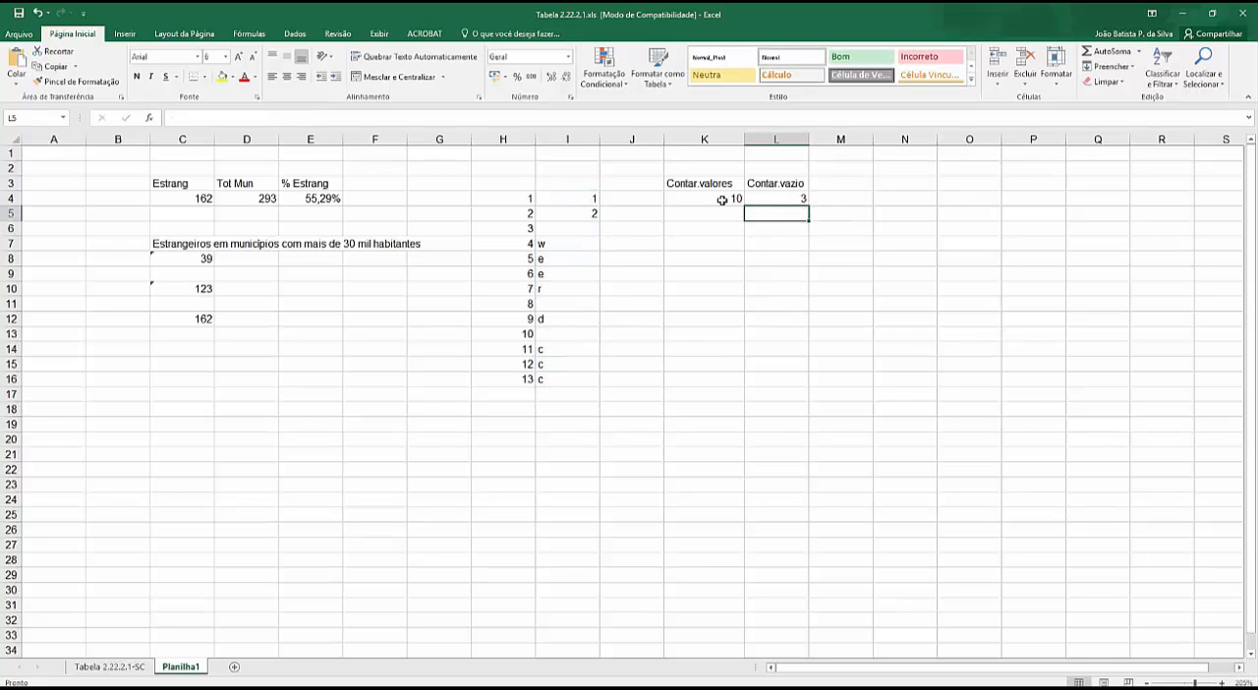
pyautogui.moveTo(722, 200); pyautogui.dragTo(767, 201)
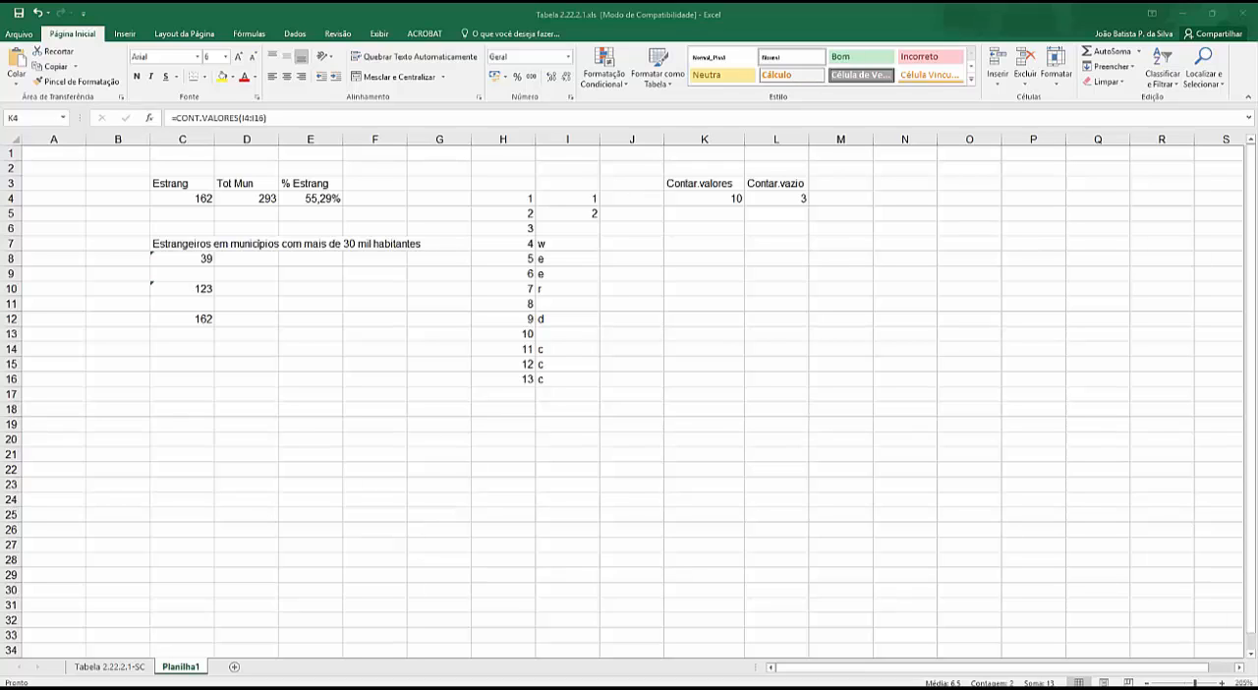
# - Clear the sample data and counting formulas from columns H to L
pyautogui.click(778, 139)
pyautogui.moveTo(778, 139); pyautogui.dragTo(474, 137)
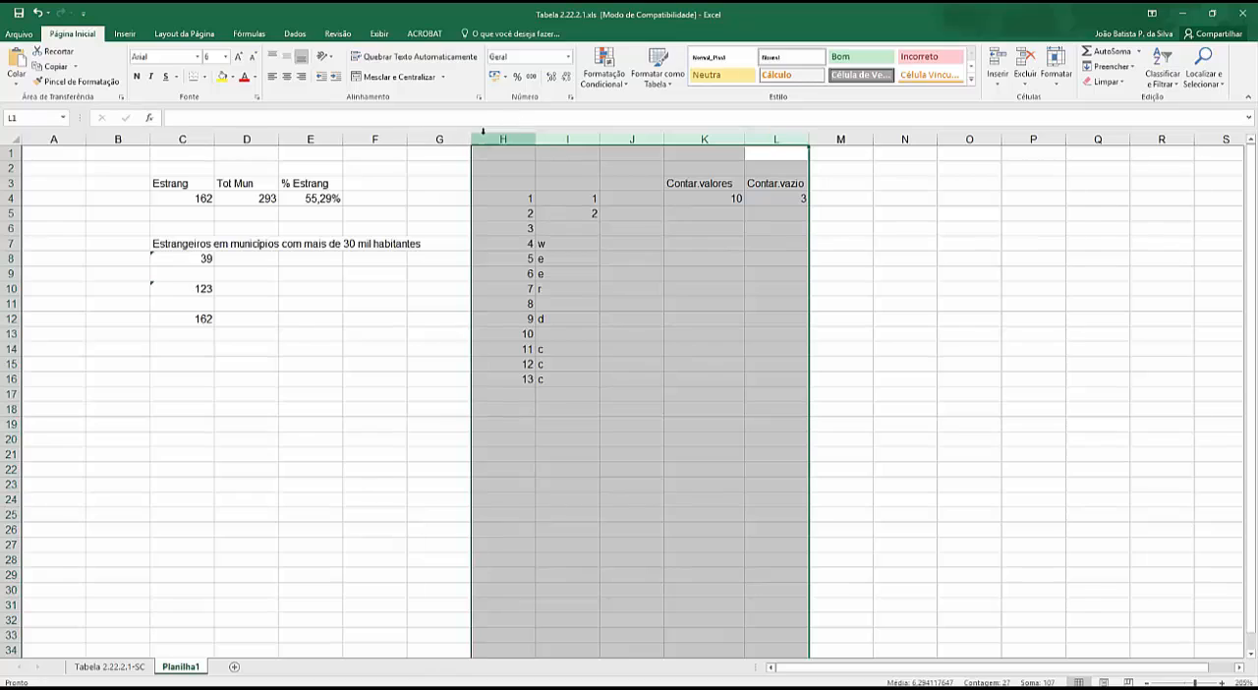
pyautogui.press('Delete')
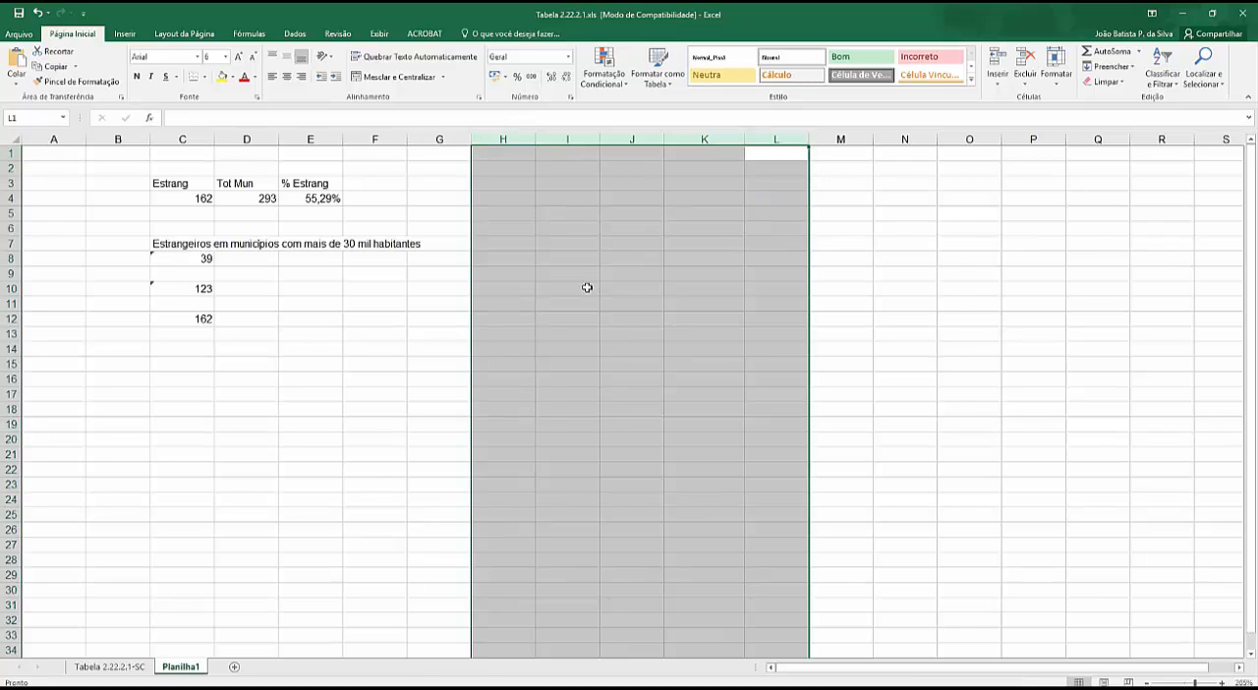
pyautogui.click(518, 246)
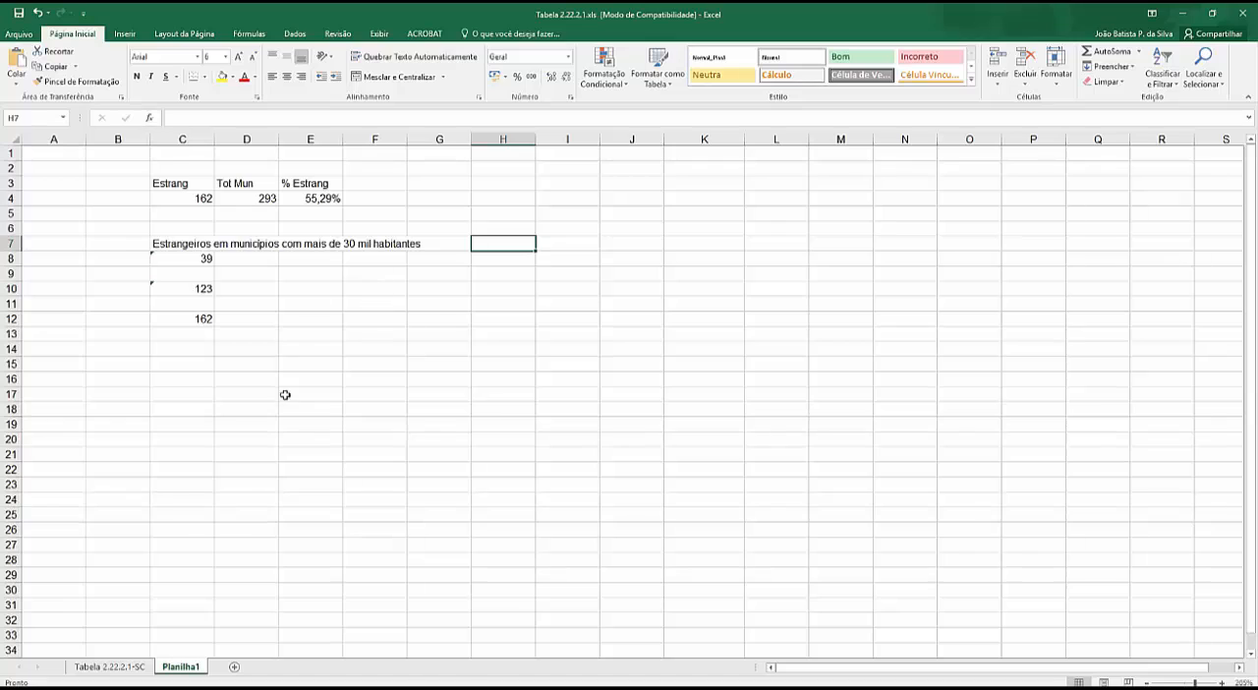
# - Enter the title "Municípios e suas populações:" in D15
pyautogui.click(257, 370)
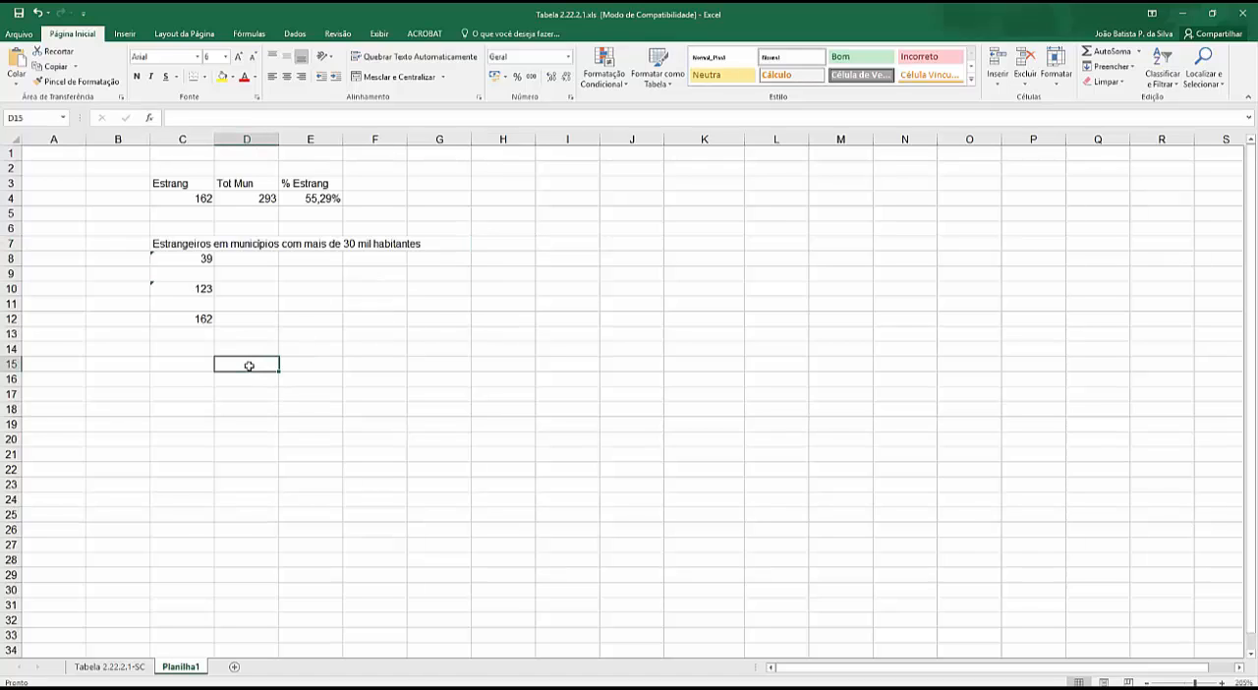
pyautogui.write('Munic')
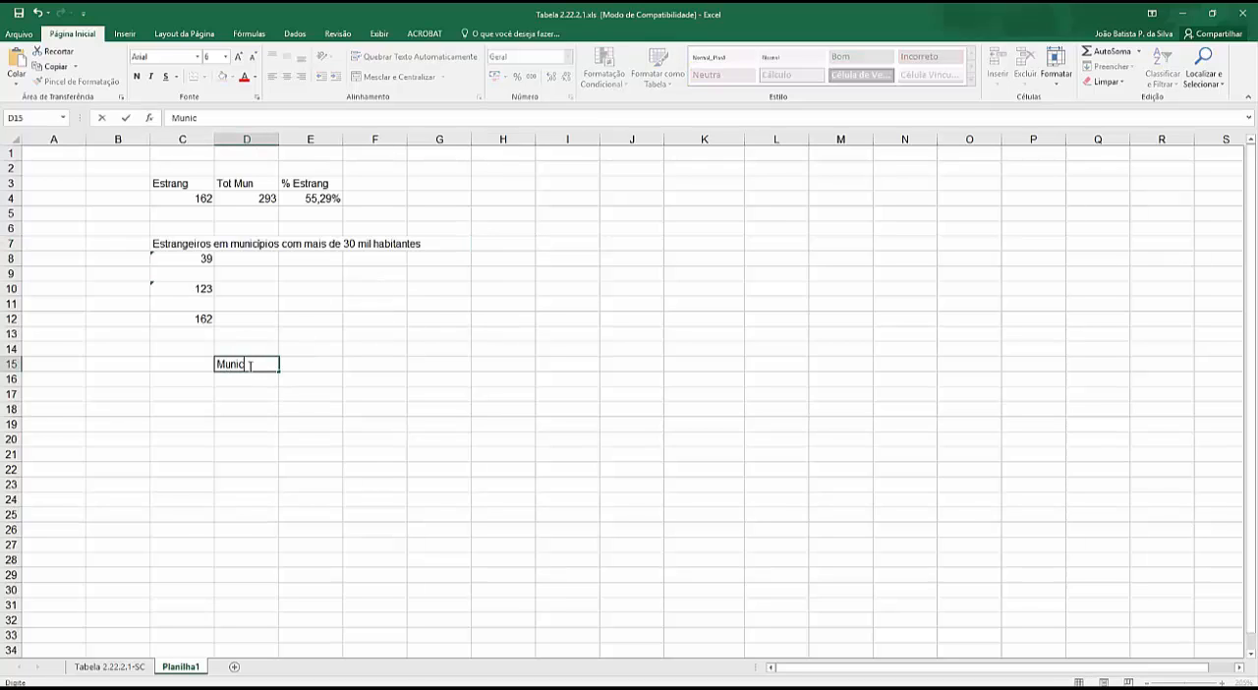
pyautogui.write('ípios e suas popuções')
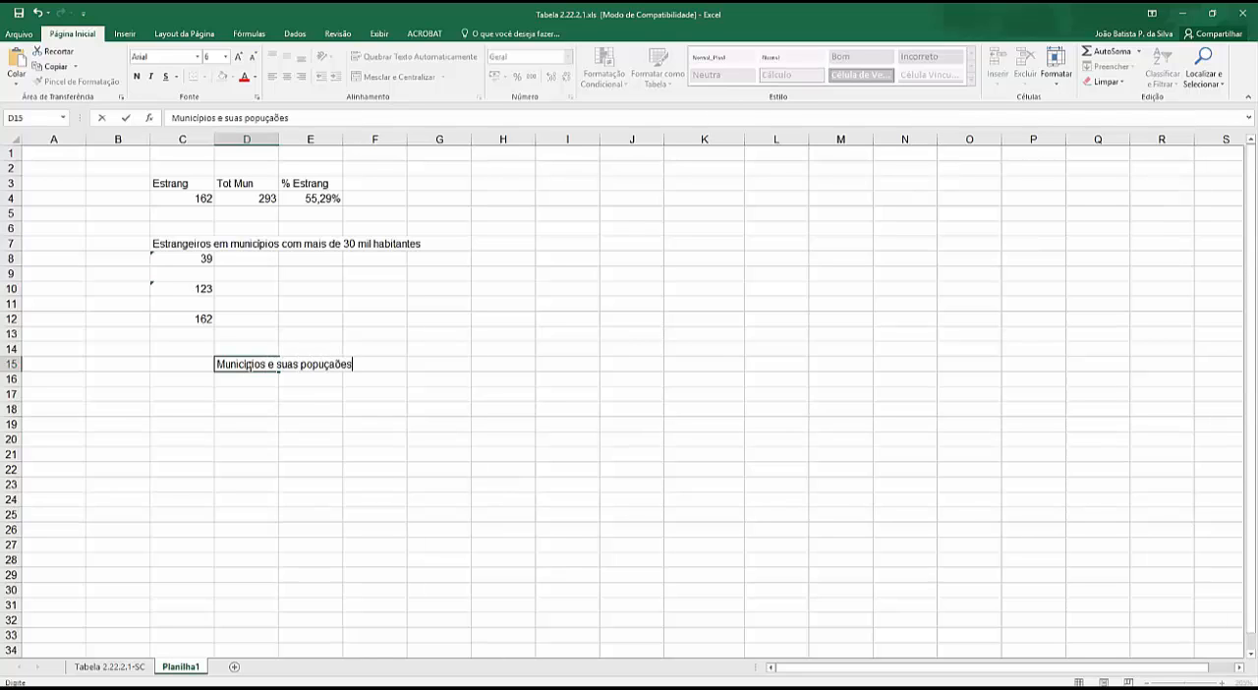
pyautogui.press('BackSpace')
pyautogui.press('BackSpace')
pyautogui.press('BackSpace')
pyautogui.write('ções:')
pyautogui.press('Return')
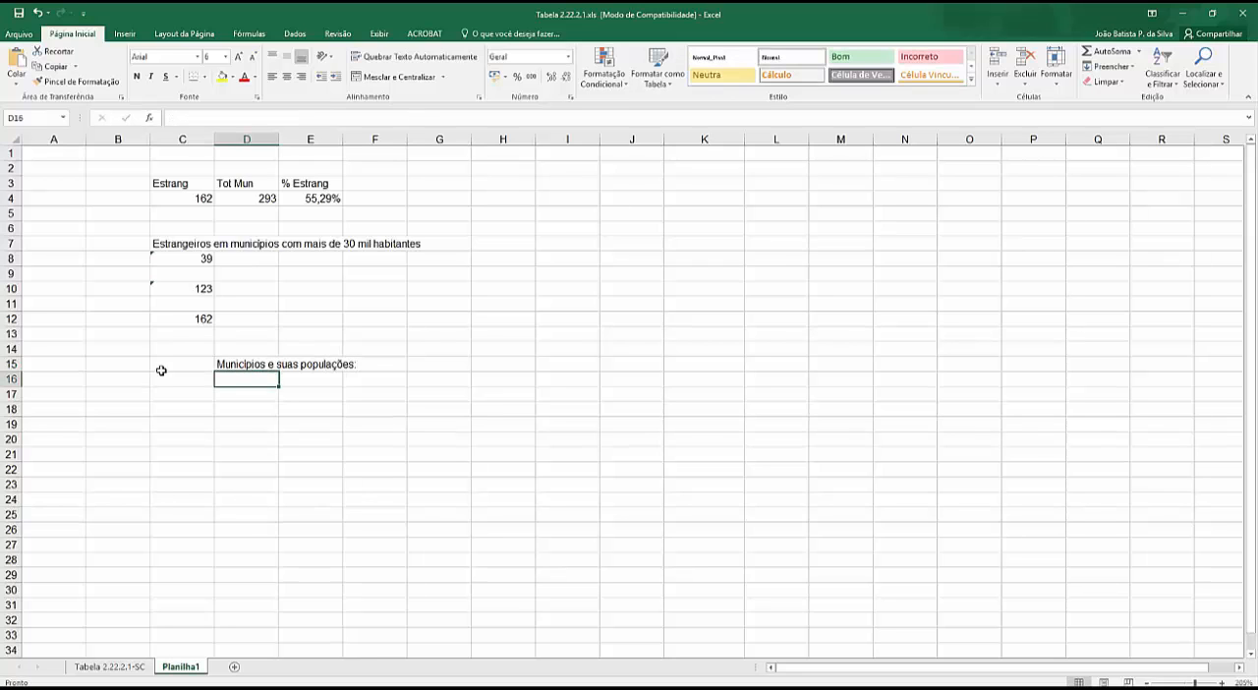
# - Enter the heading "Maiores pouplações:" in D17
pyautogui.click(251, 395)
pyautogui.write('M')
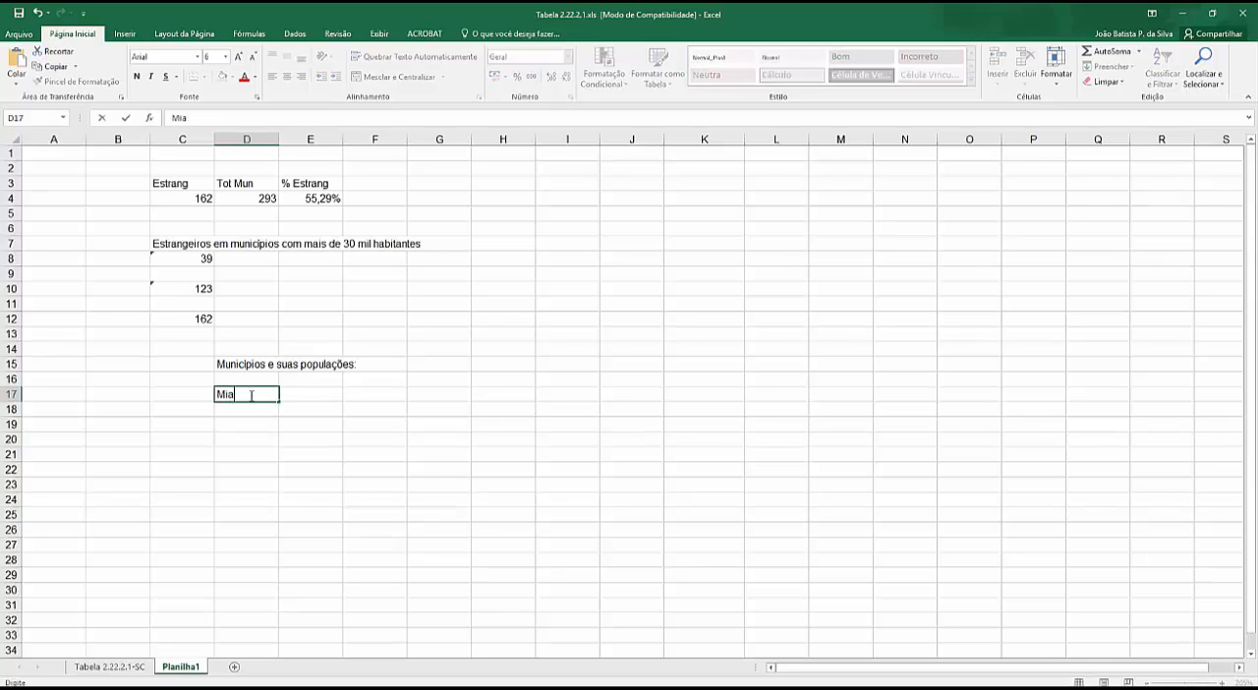
pyautogui.write('aiores pouplações')
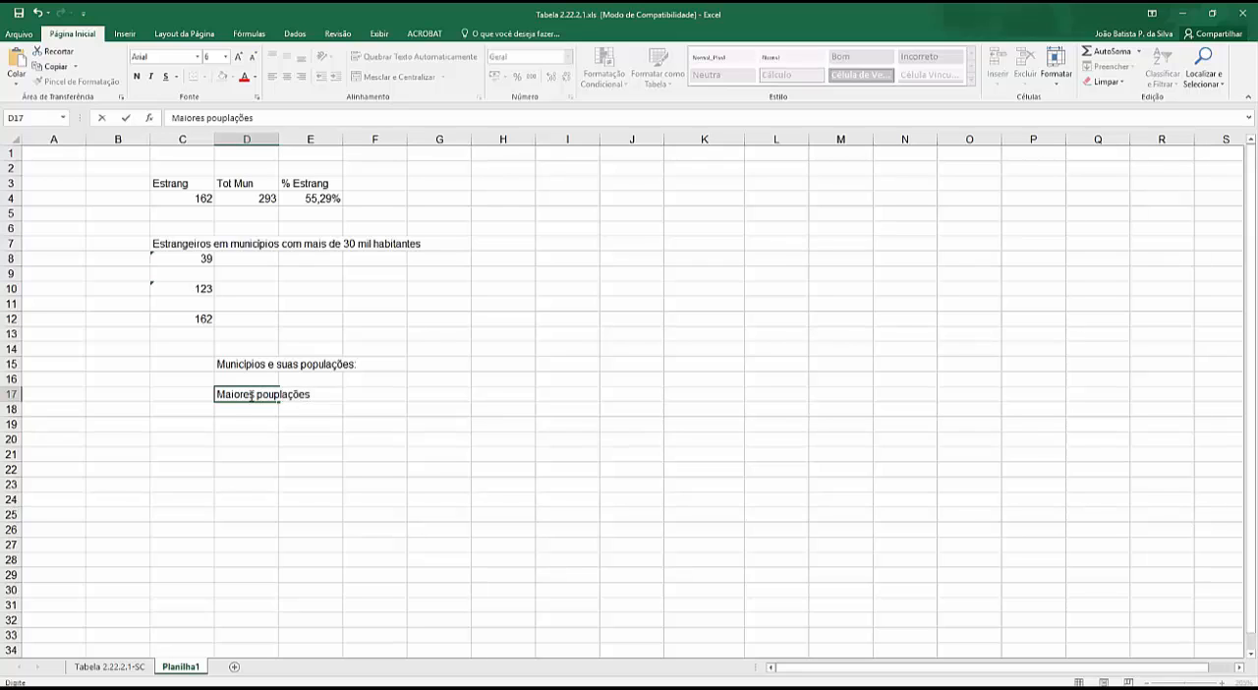
pyautogui.write(':')
pyautogui.press('Return')
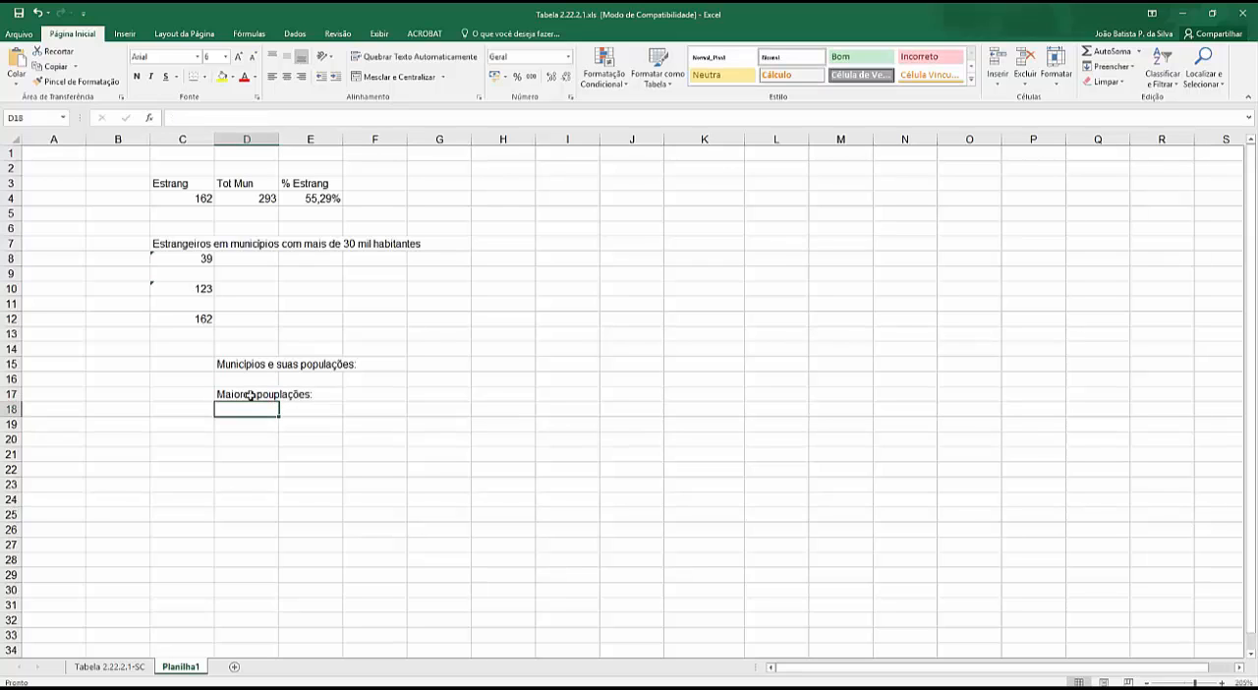
# - Enter the ranks 1, 2 and 3 in D18:D20 under the largest-populations heading
pyautogui.write('1')
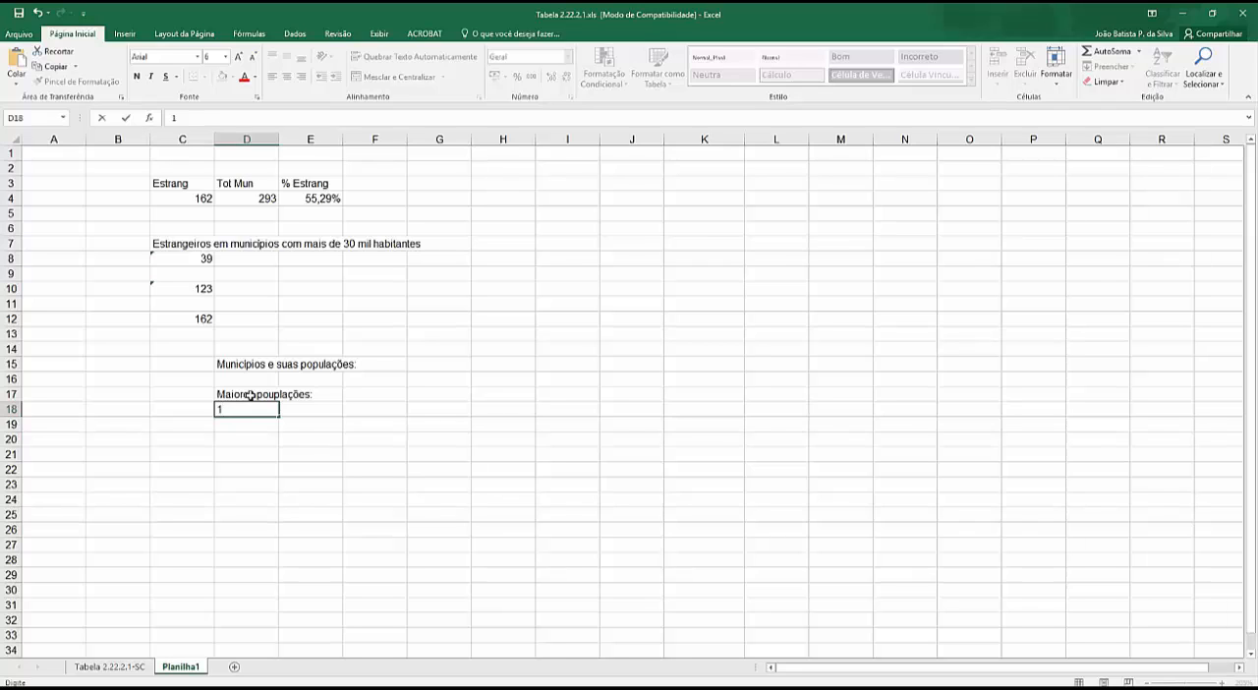
pyautogui.press('Return')
pyautogui.write('2')
pyautogui.press('Return')
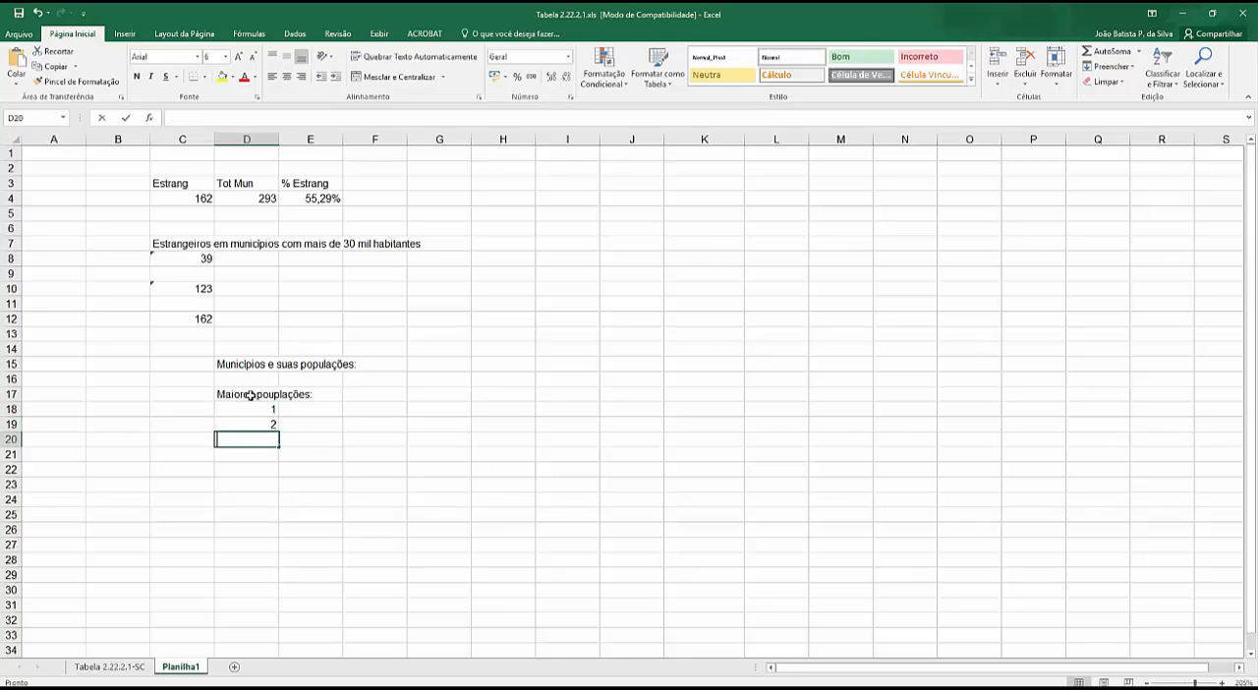
pyautogui.write('3')
pyautogui.press('Return')
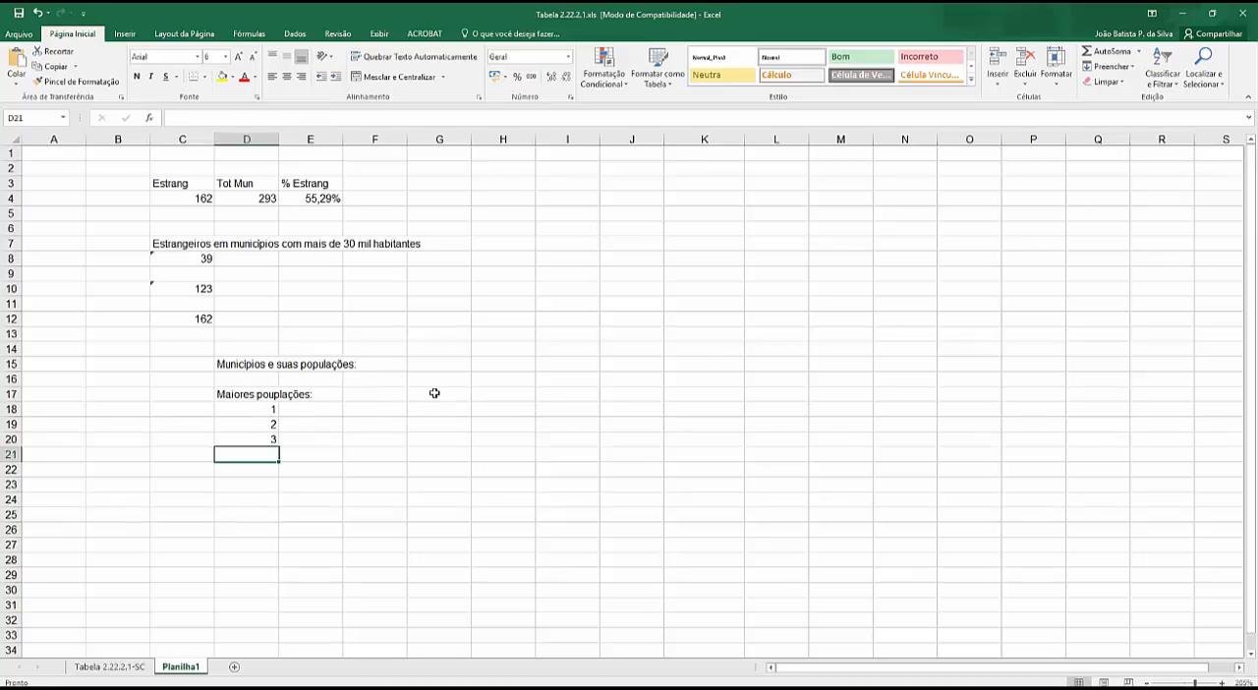
# - Enter the heading "Menores Popuçaões" in F17
pyautogui.click(398, 393)
pyautogui.write('Meno')
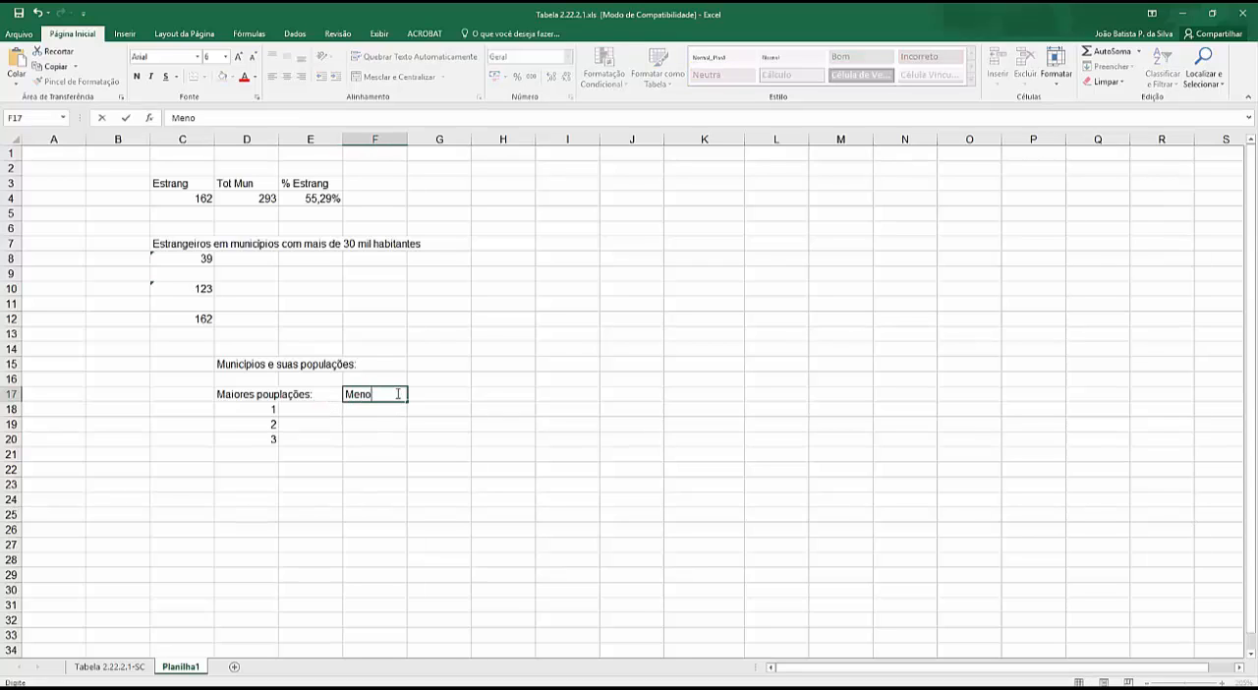
pyautogui.write('res Populações')
pyautogui.press('Return')
# - Correct the spelling of the heading in F17 to "Menores Populações"
pyautogui.click(397, 393)
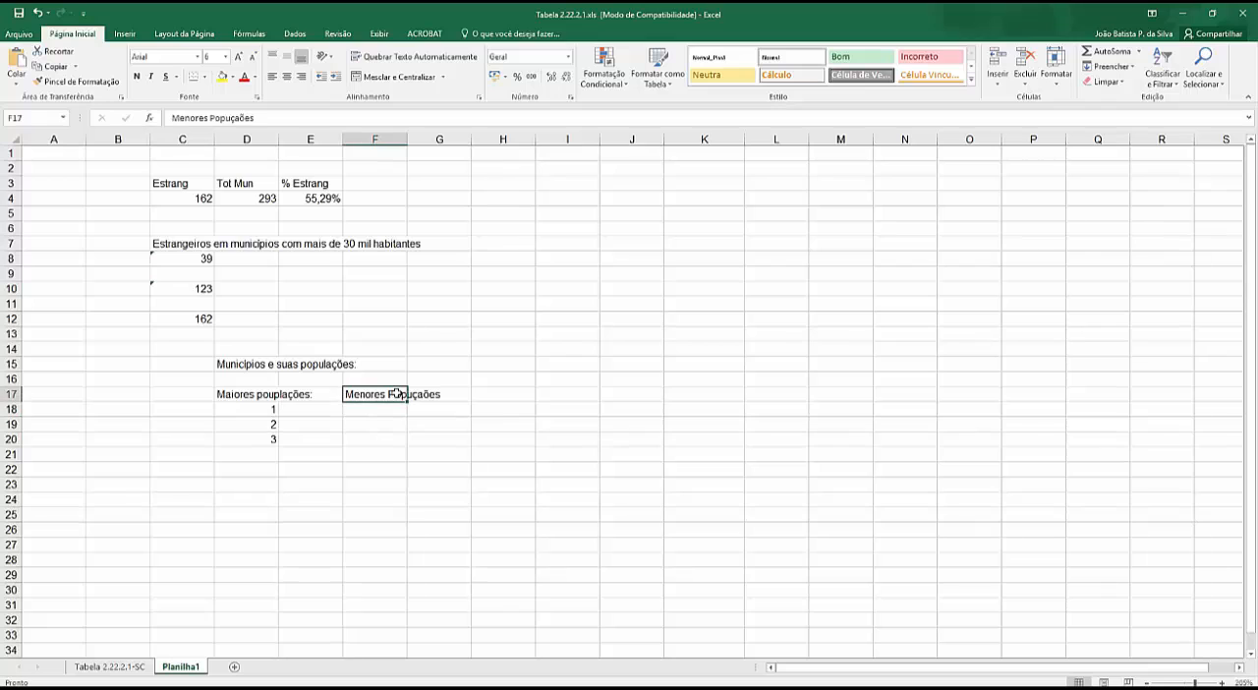
pyautogui.click(231, 118)
pyautogui.click(234, 118)
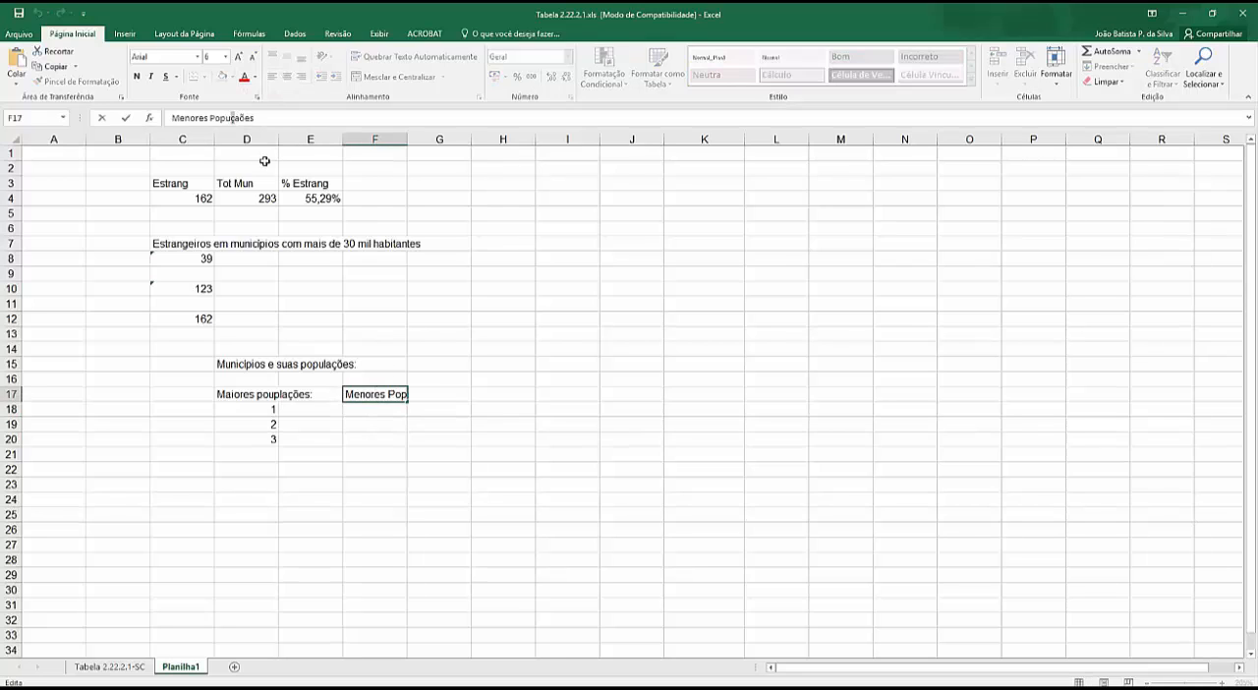
pyautogui.press('BackSpace')
pyautogui.write('lações')
pyautogui.click(373, 413)
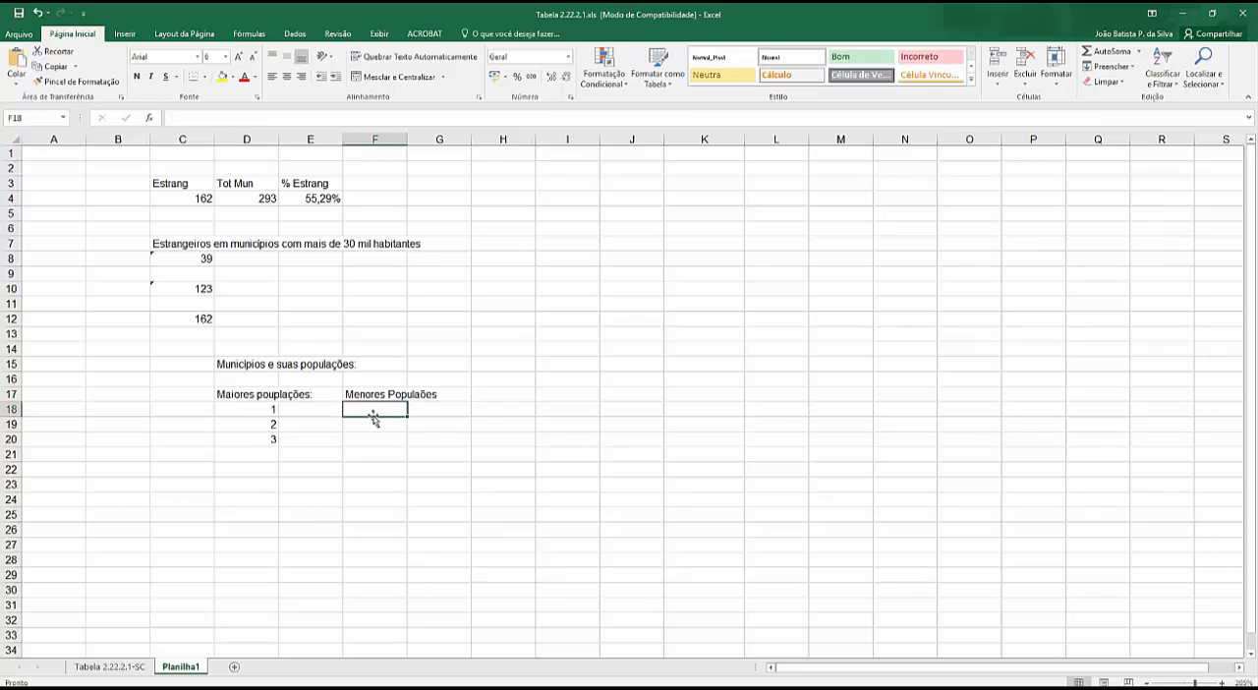
pyautogui.click(402, 398)
pyautogui.doubleClick(403, 395)
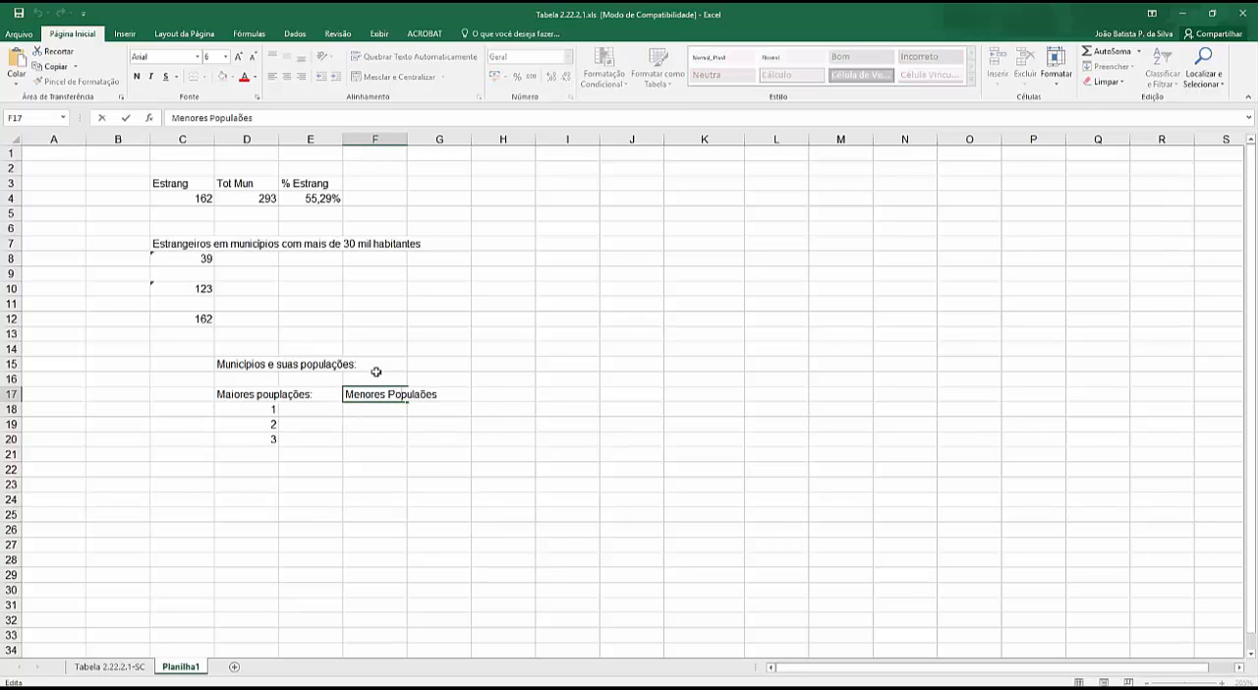
pyautogui.click(190, 117)
pyautogui.click(238, 117)
pyautogui.write('ç')
pyautogui.press('Return')
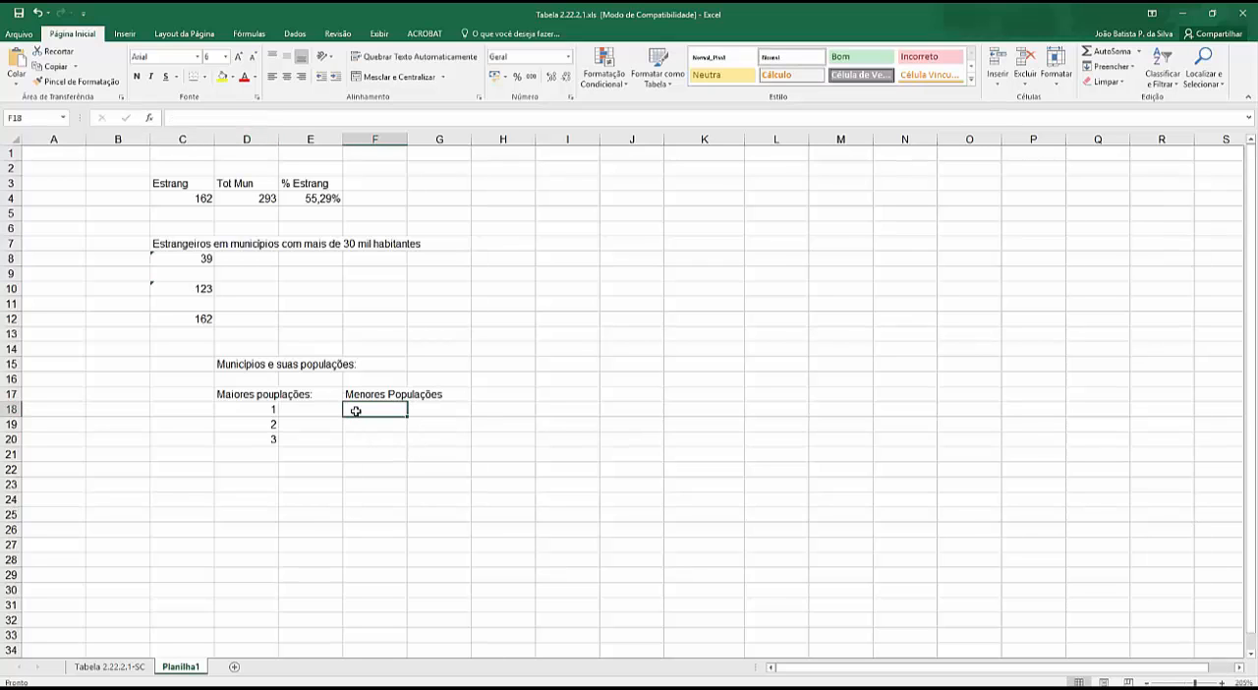
# - Enter the ranks 1, 2 and 3 in F18:F20 under the smallest-populations heading
pyautogui.write('1')
pyautogui.press('Return')
pyautogui.write('2')
pyautogui.press('Return')
pyautogui.write('3')
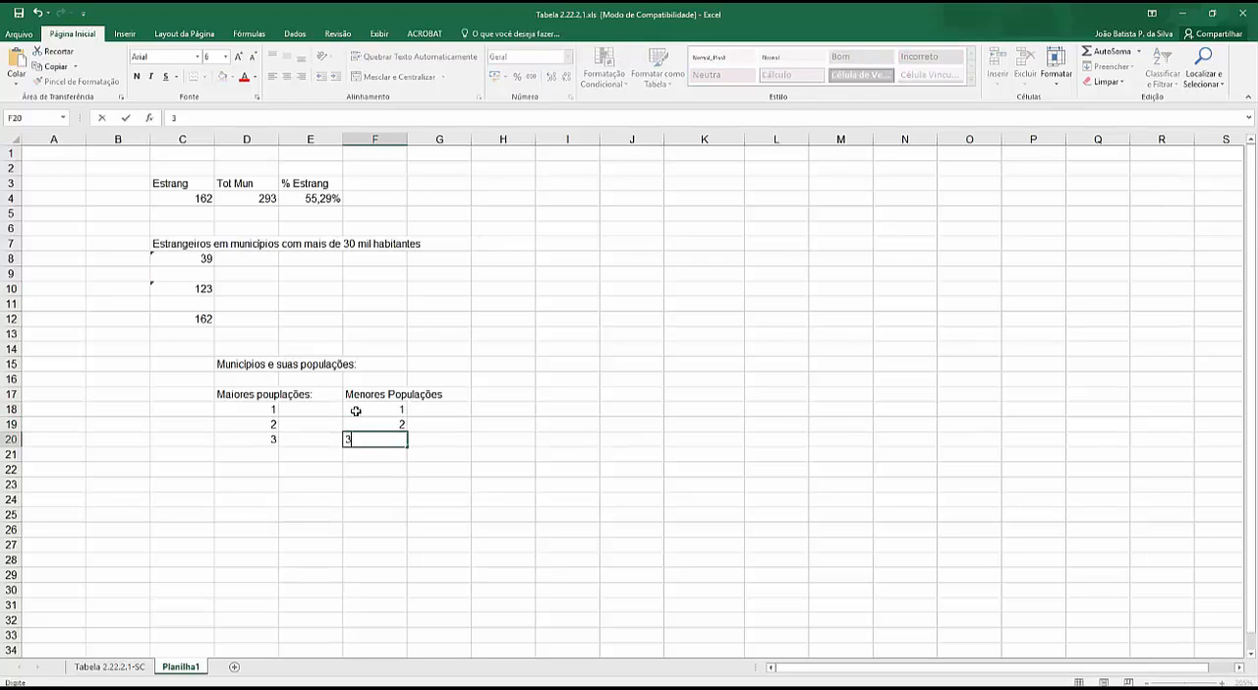
pyautogui.press('Return')
pyautogui.click(299, 410)
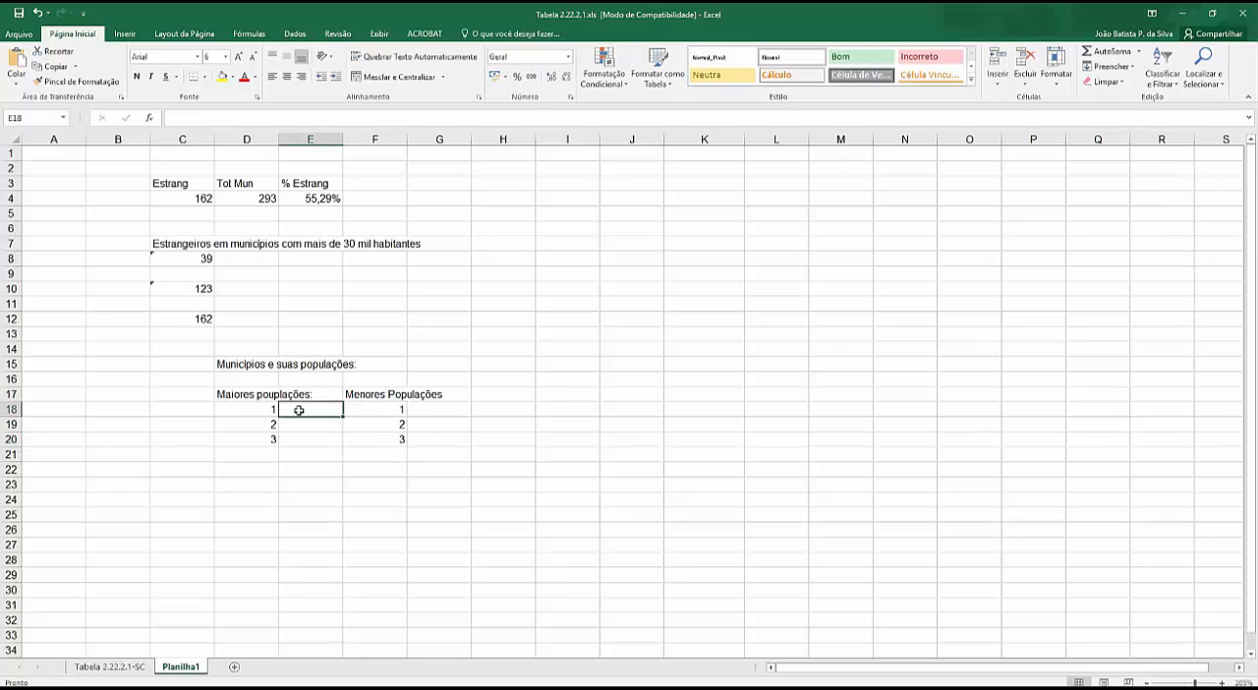
pyautogui.write('=')
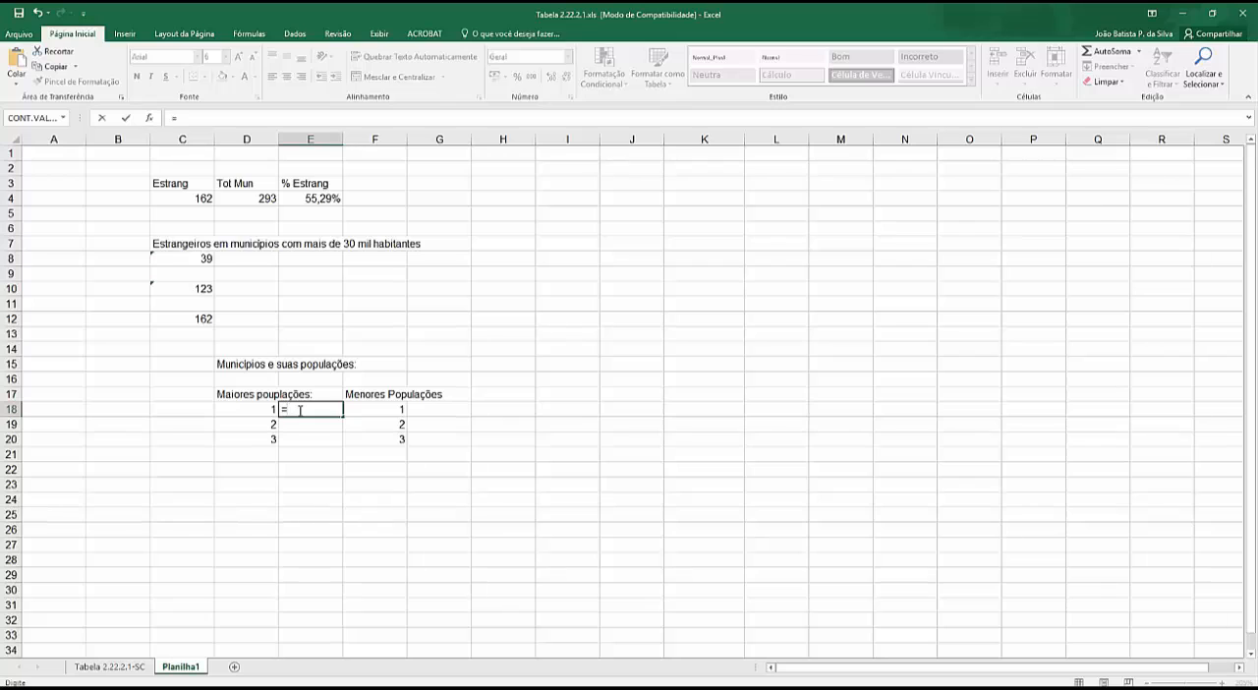
pyautogui.write('maior(')
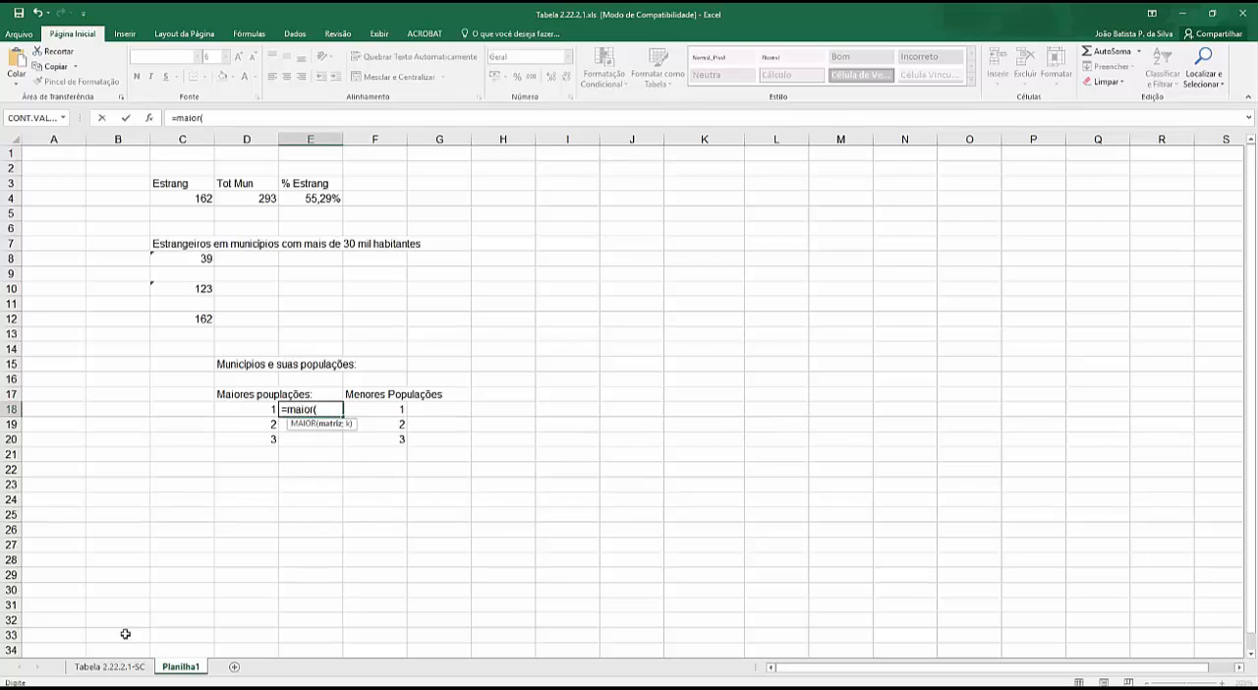
pyautogui.press('Escape')
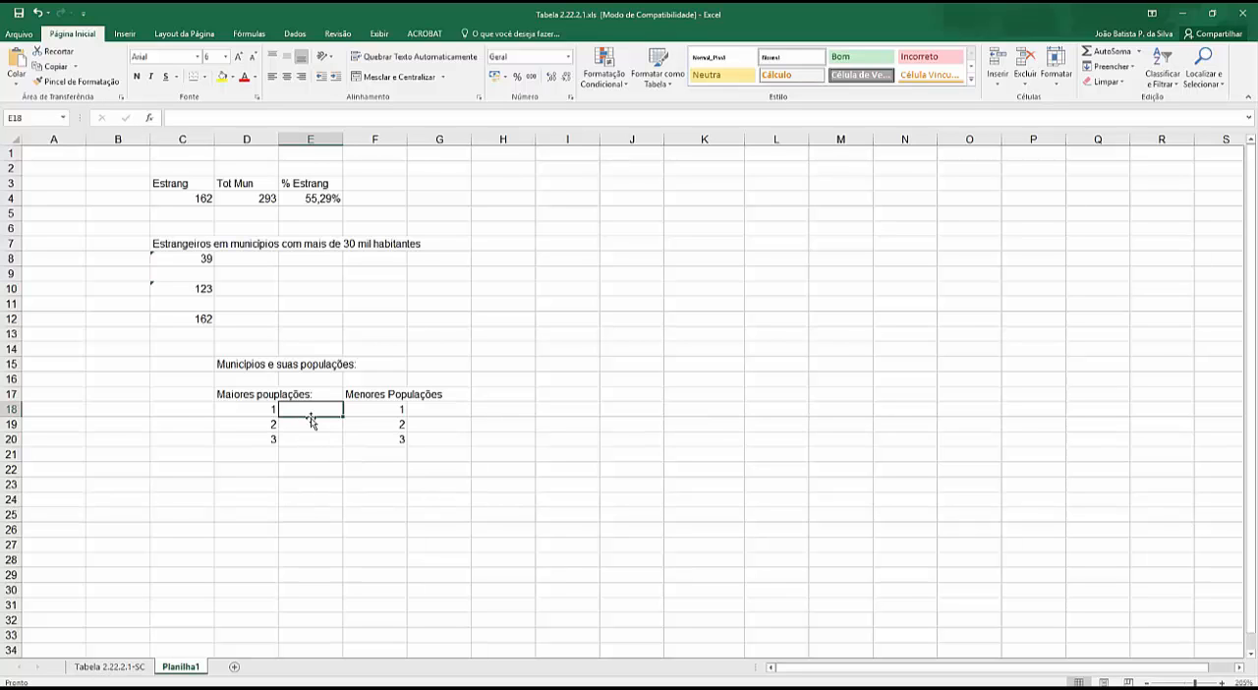
# - Copy the municipalities' total populations in C9:C301 of the Tabela 2.22.2.1-SC sheet, then return to Planilha1
pyautogui.click(105, 667)
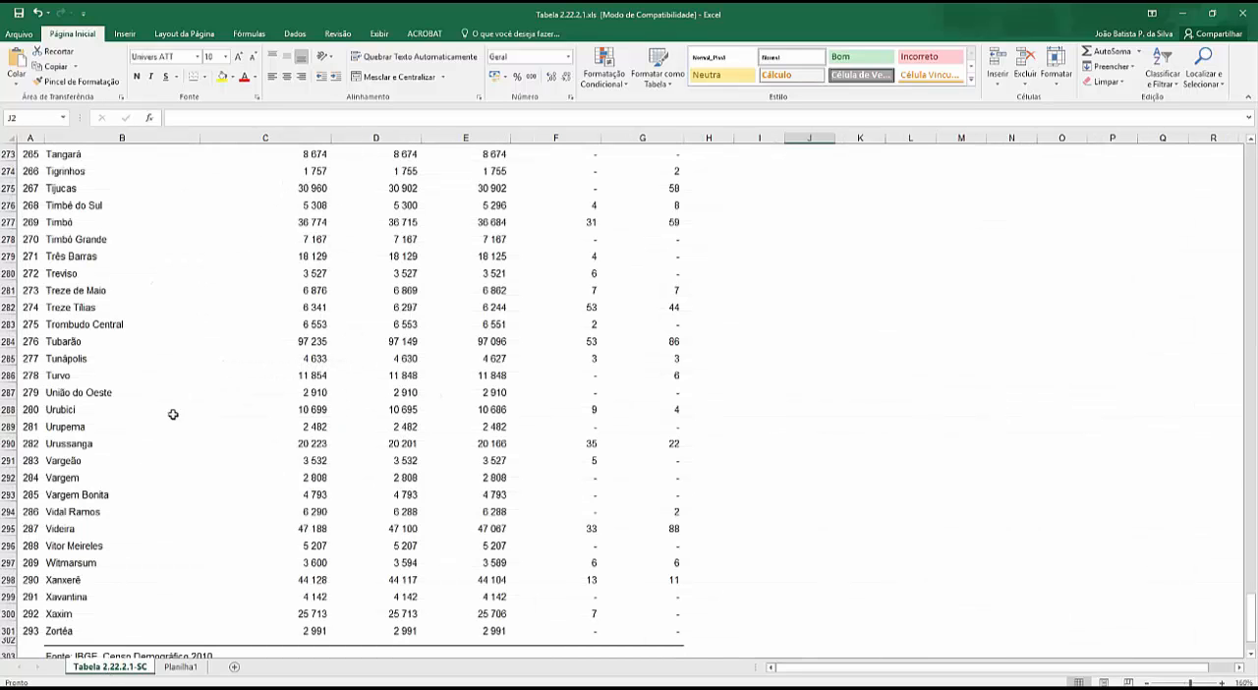
pyautogui.scroll(20, 205, 379)
pyautogui.scroll(20, 209, 379)
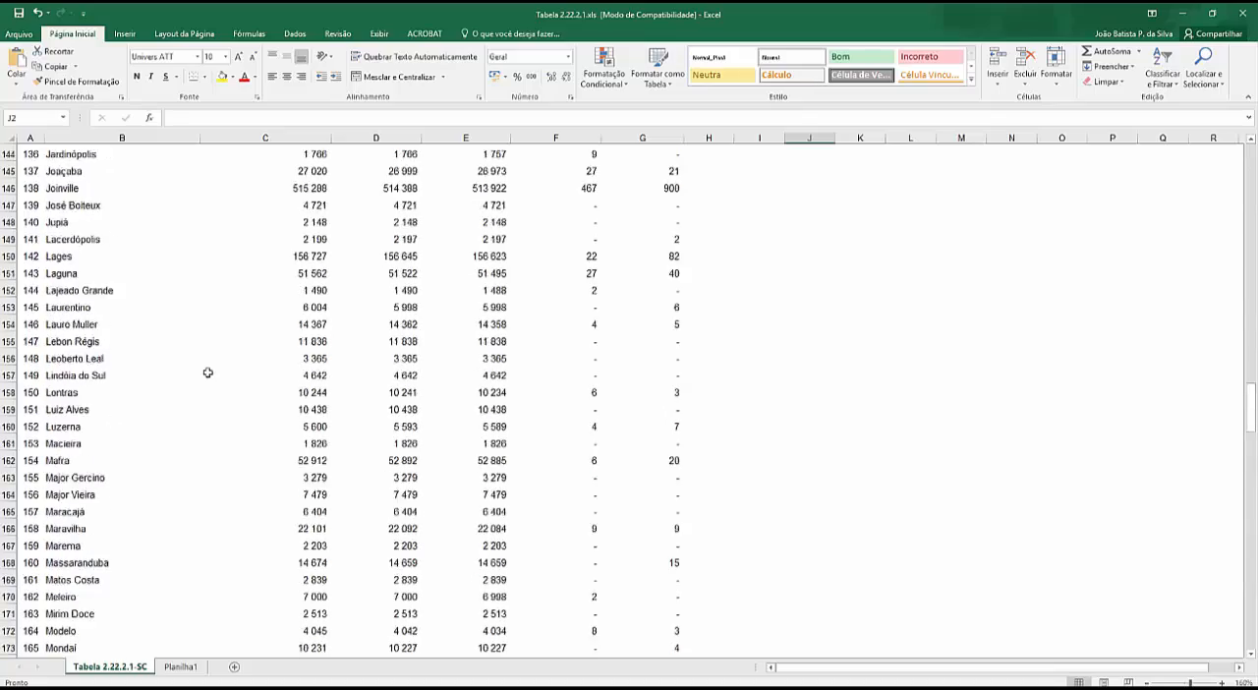
pyautogui.scroll(7, 208, 373)
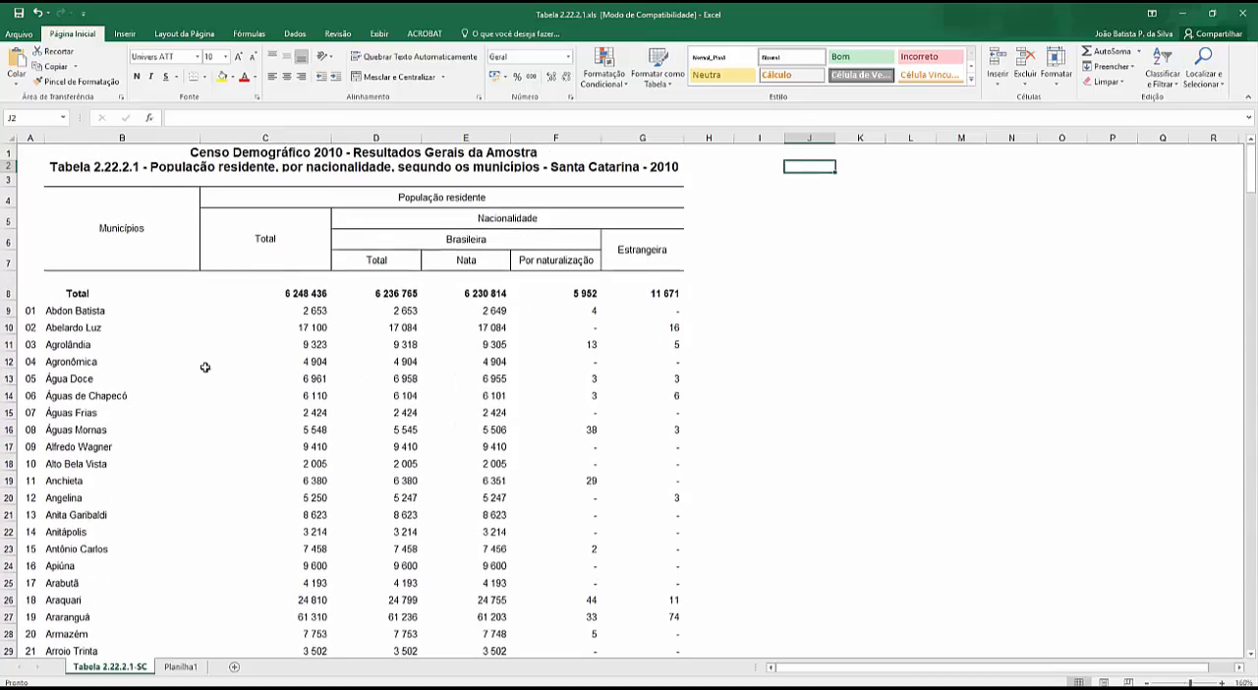
pyautogui.moveTo(312, 312); pyautogui.dragTo(248, 614)
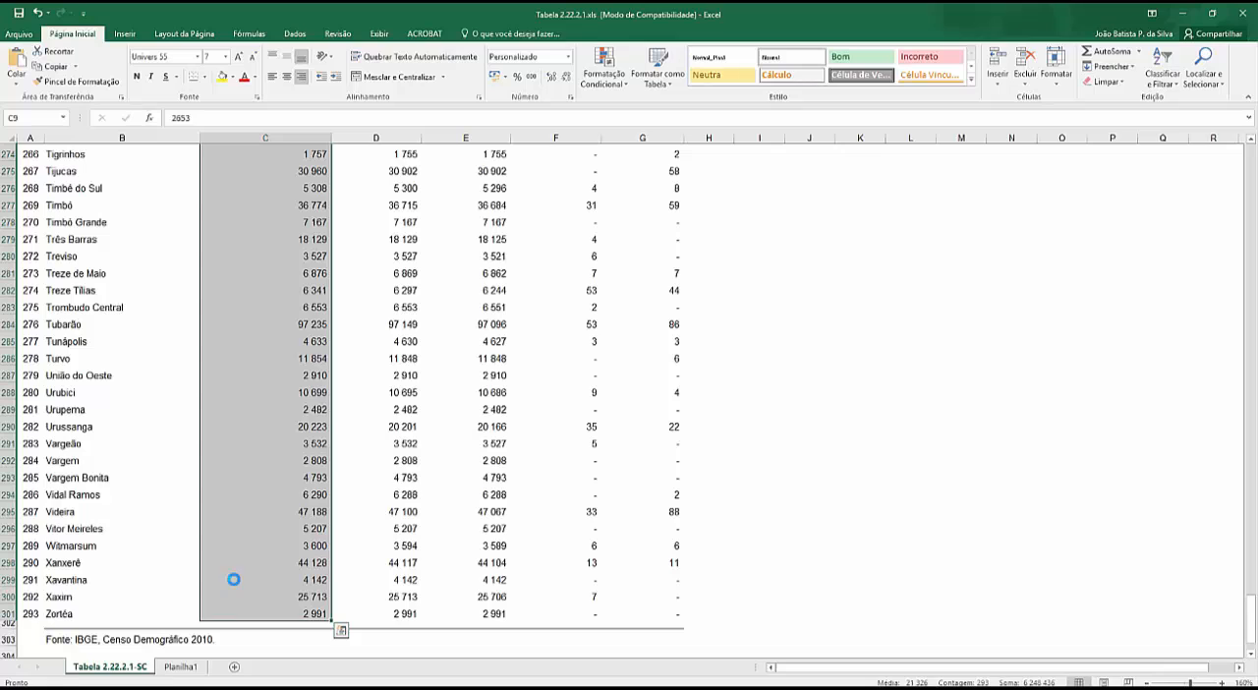
pyautogui.hotkey('ctrl', 'c')
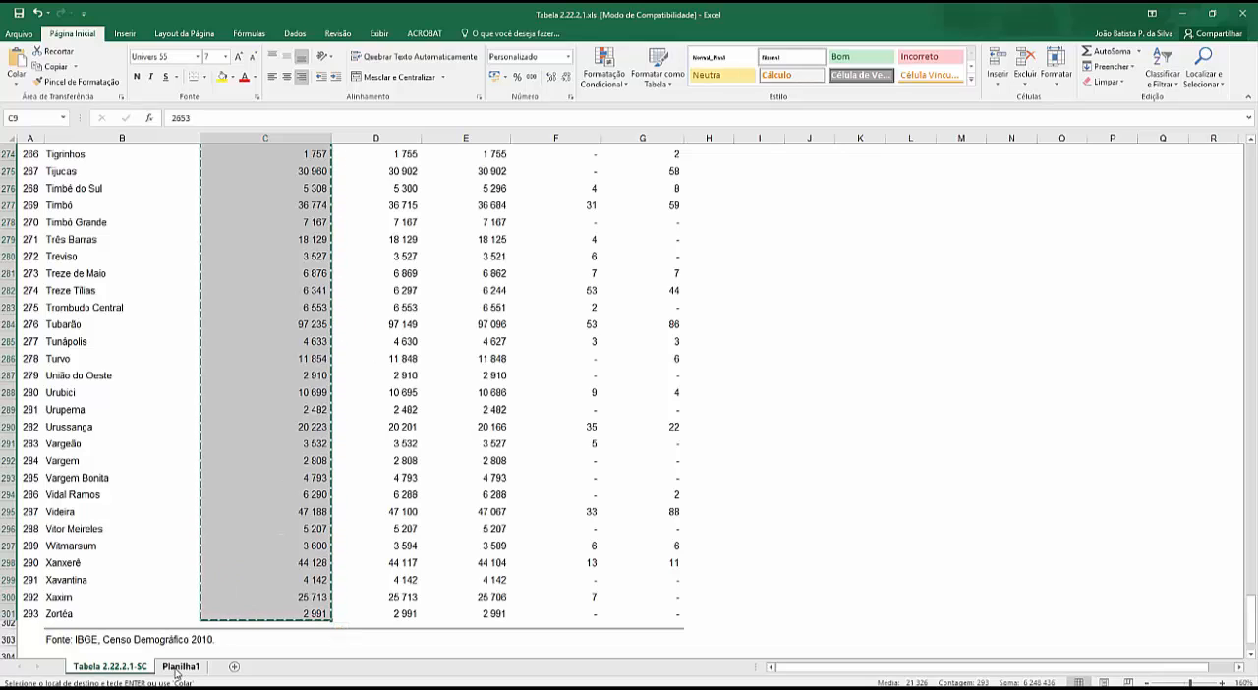
pyautogui.click(180, 667)
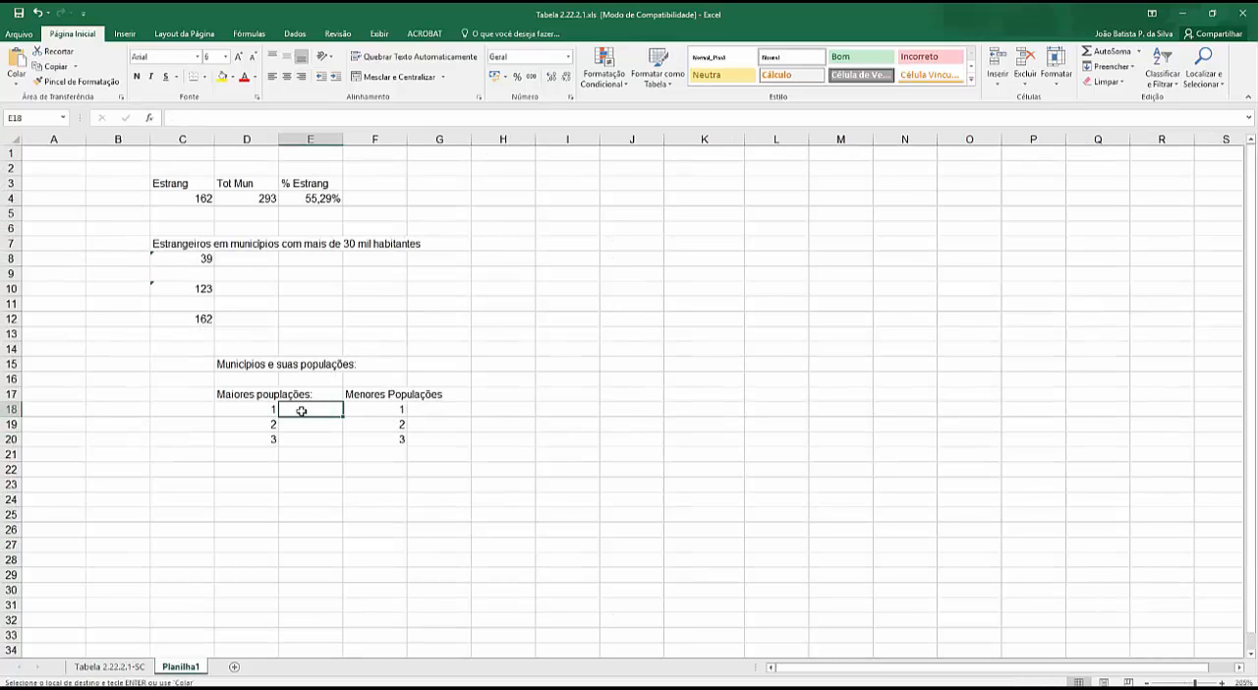
# - Enter a MAIOR formula in E18 returning the largest value (rank 1) from C9:C301 of the Tabela 2.22.2.1-SC sheet
pyautogui.write('=')
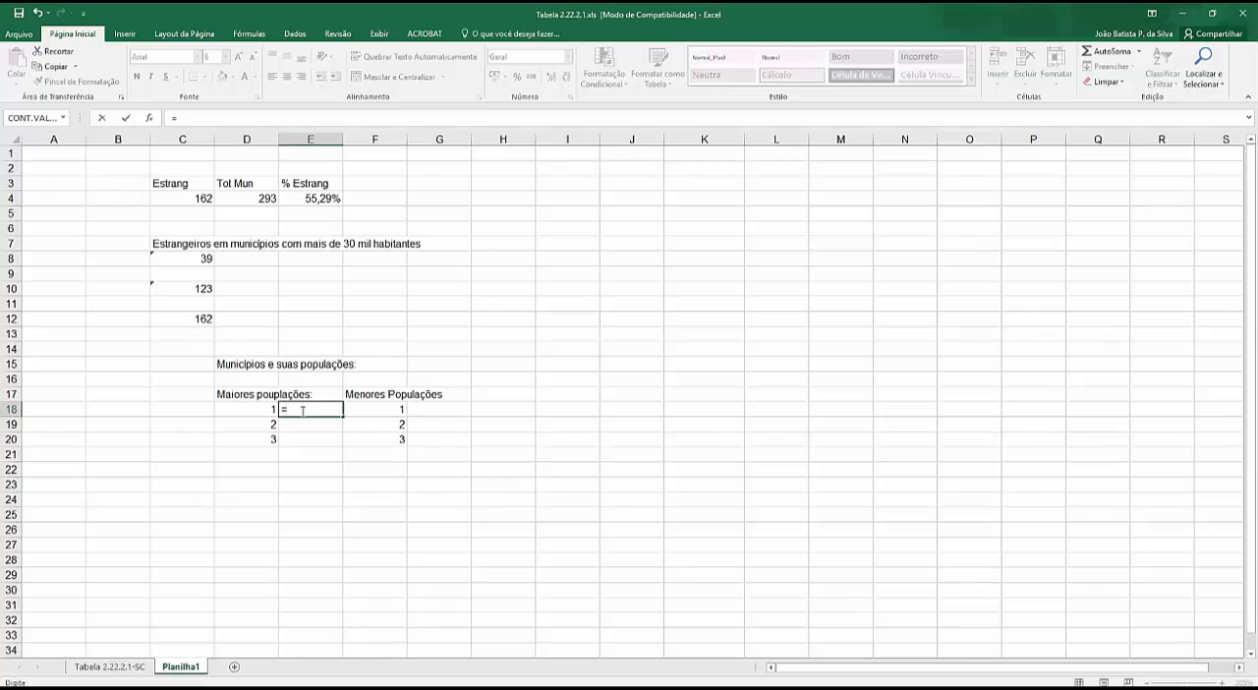
pyautogui.write('maior(')
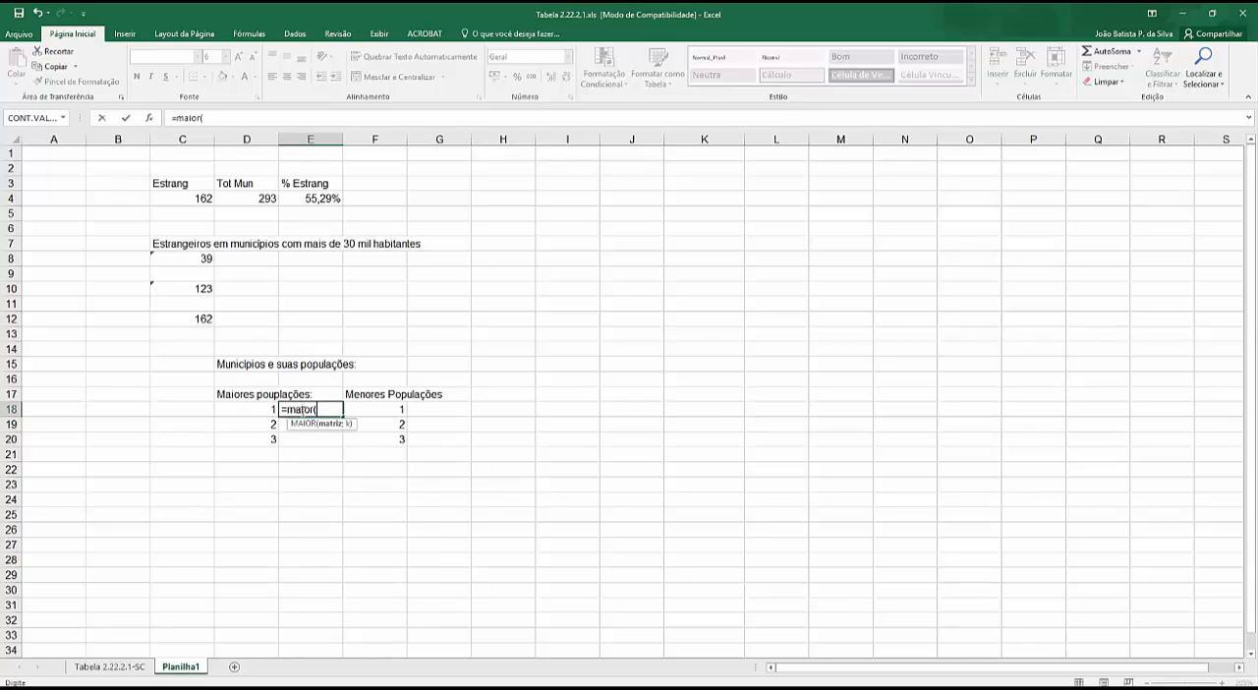
pyautogui.click(103, 668)
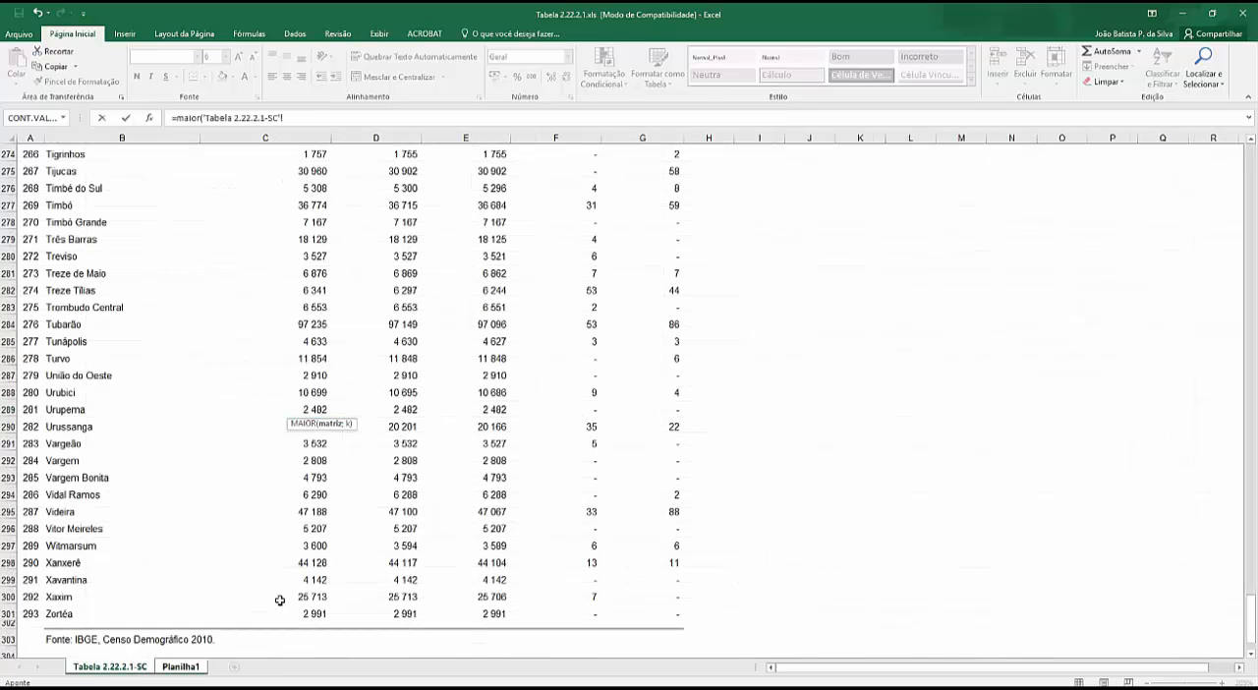
pyautogui.moveTo(309, 615); pyautogui.dragTo(318, 283)
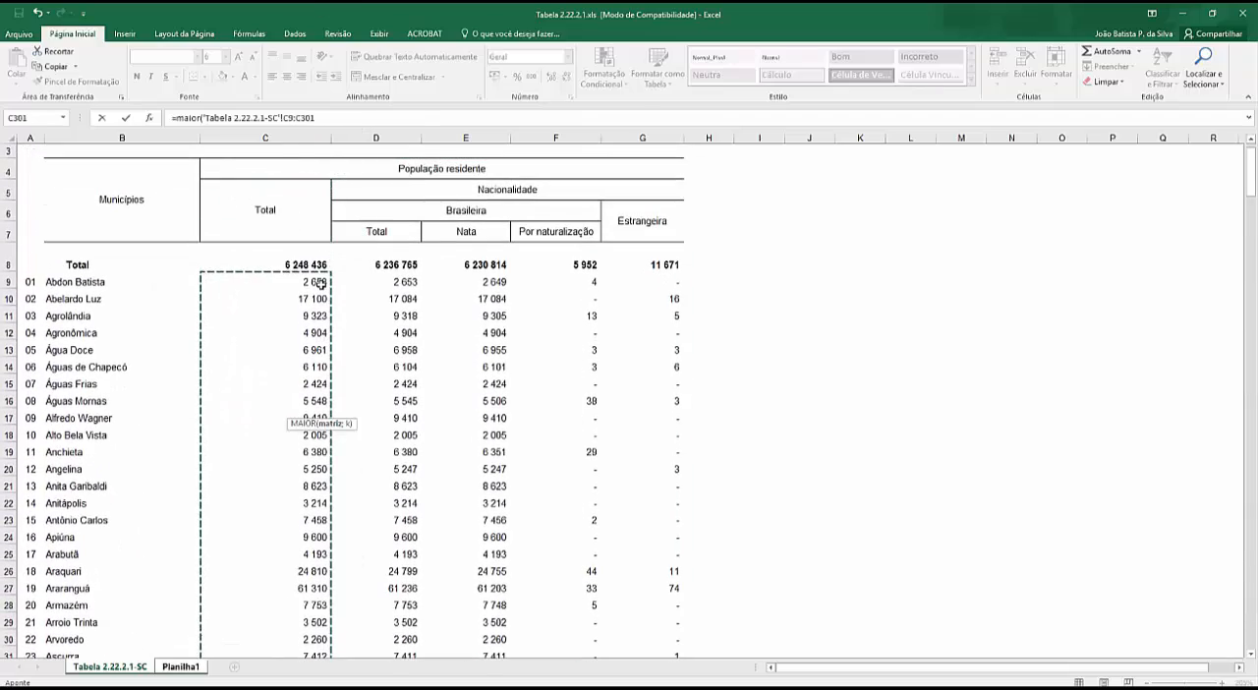
pyautogui.click(327, 116)
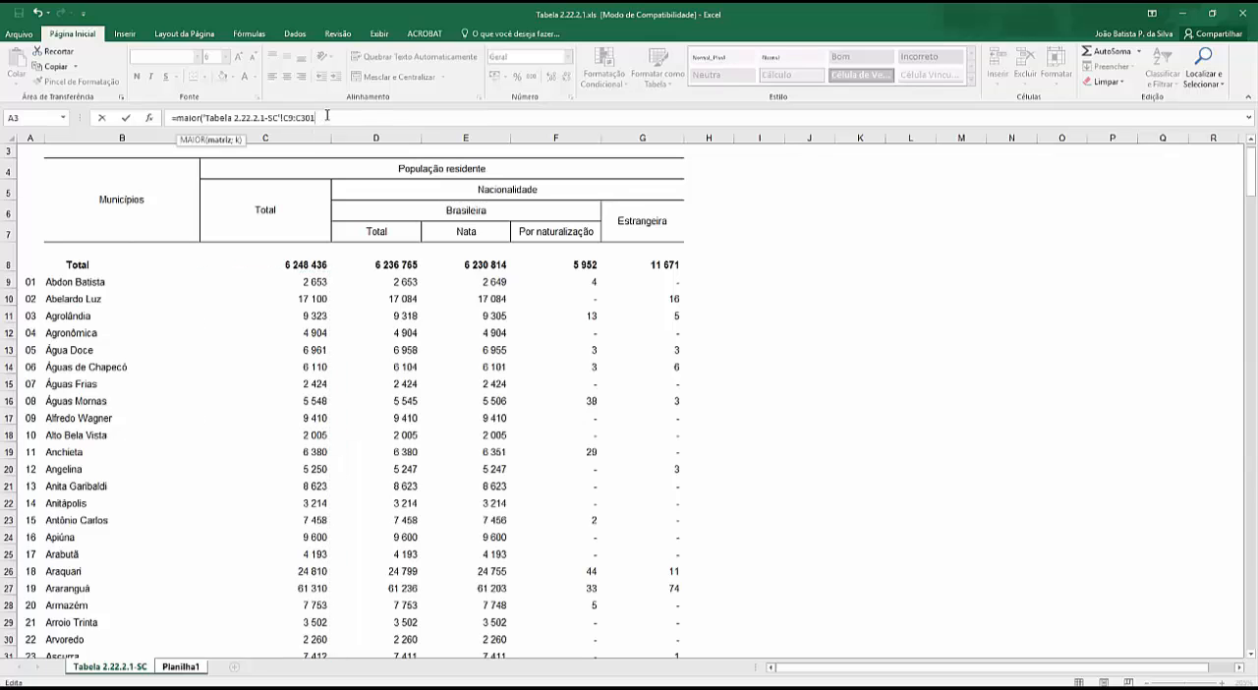
pyautogui.write(';1)')
pyautogui.press('Return')
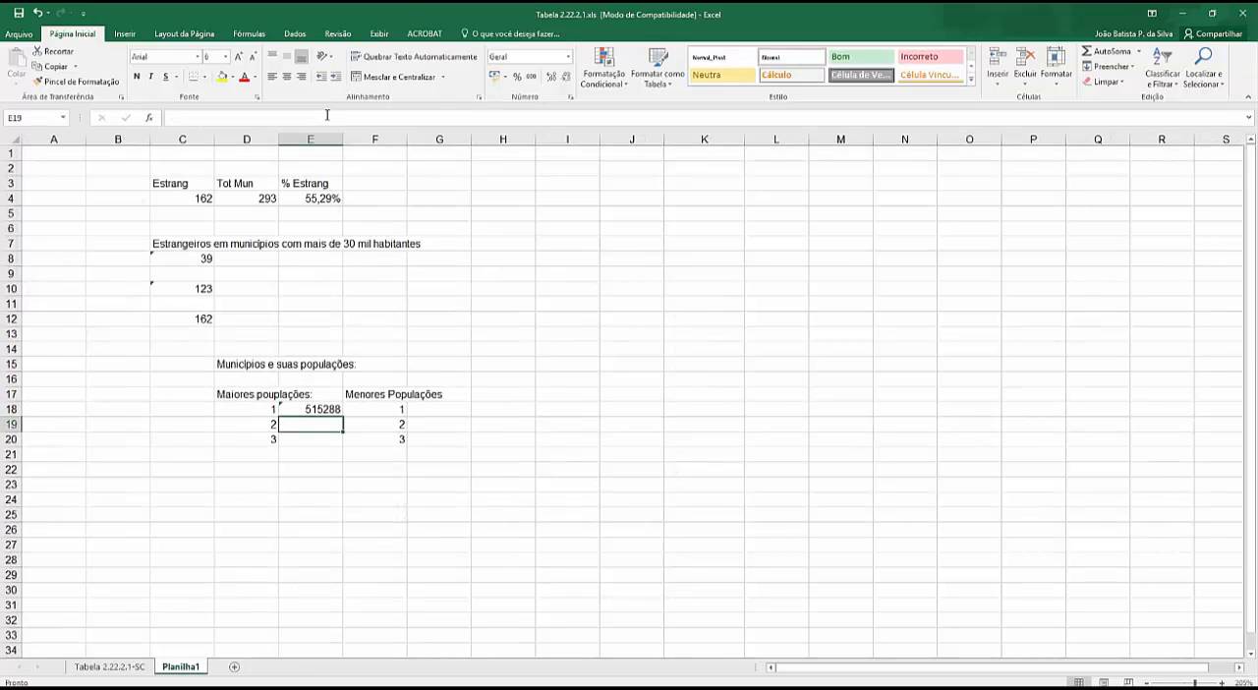
# - Copy the MAIOR formula text from E18 unchanged into E19 and E20
pyautogui.click(313, 409)
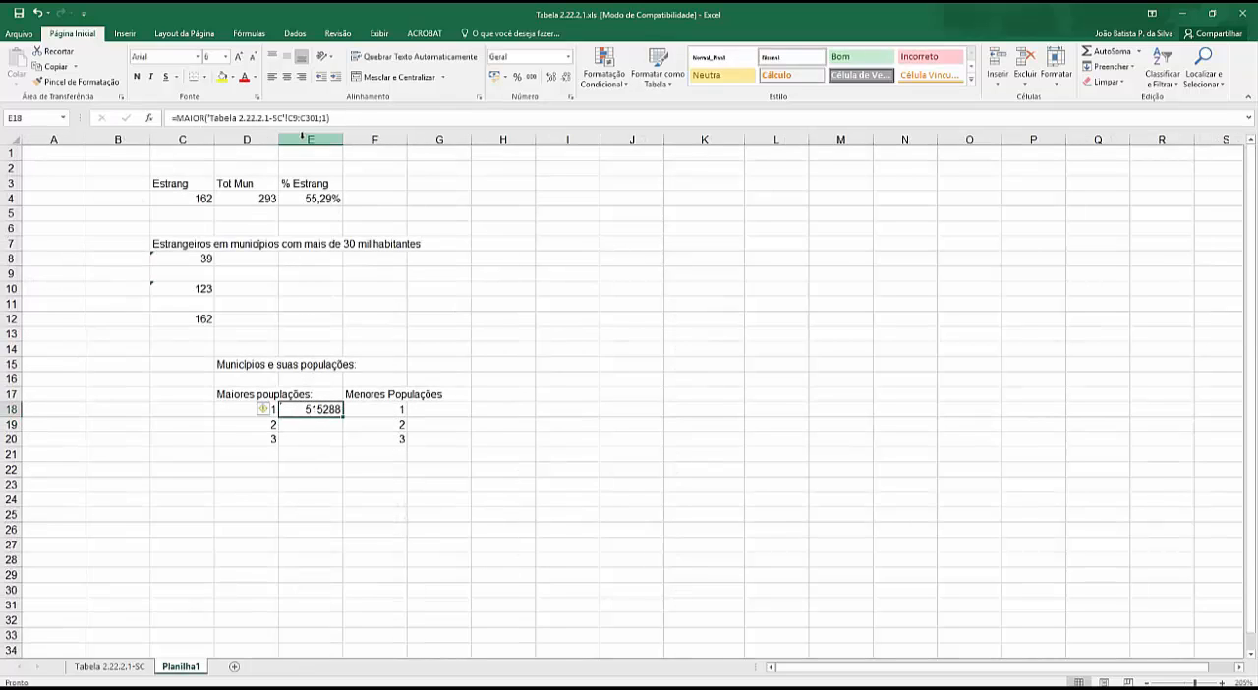
pyautogui.click(350, 116)
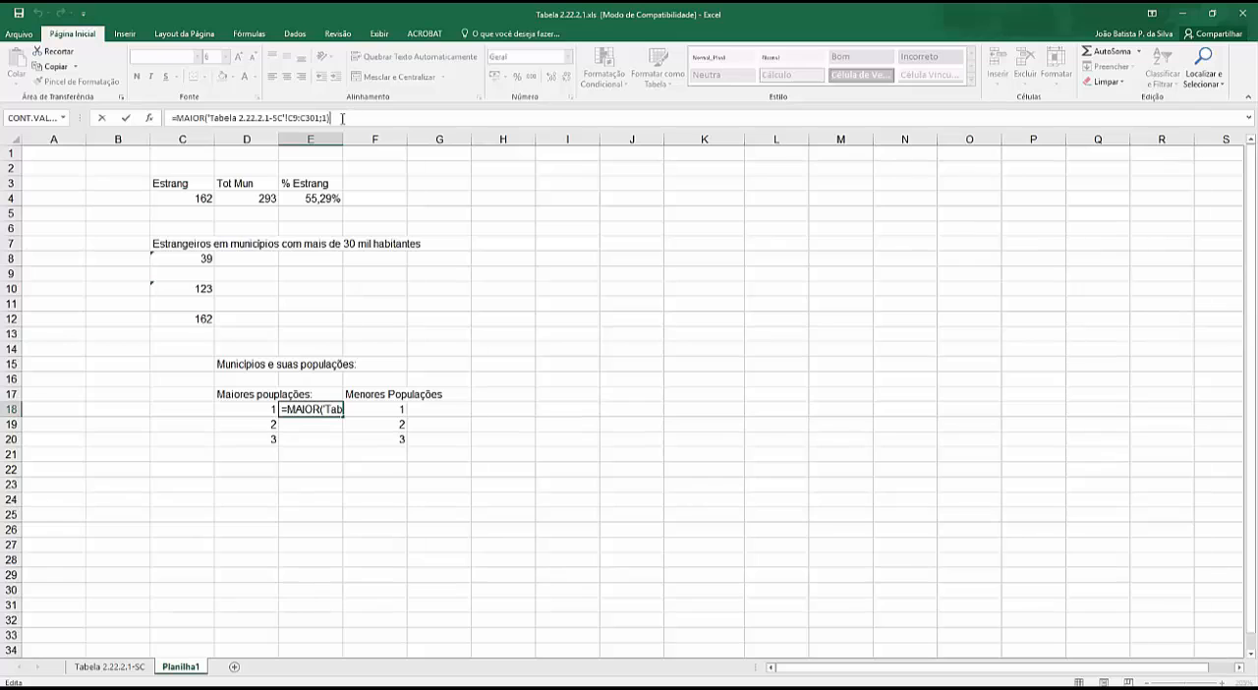
pyautogui.moveTo(342, 119); pyautogui.dragTo(47, 125)
pyautogui.hotkey('ctrl', 'c')
pyautogui.press('Escape')
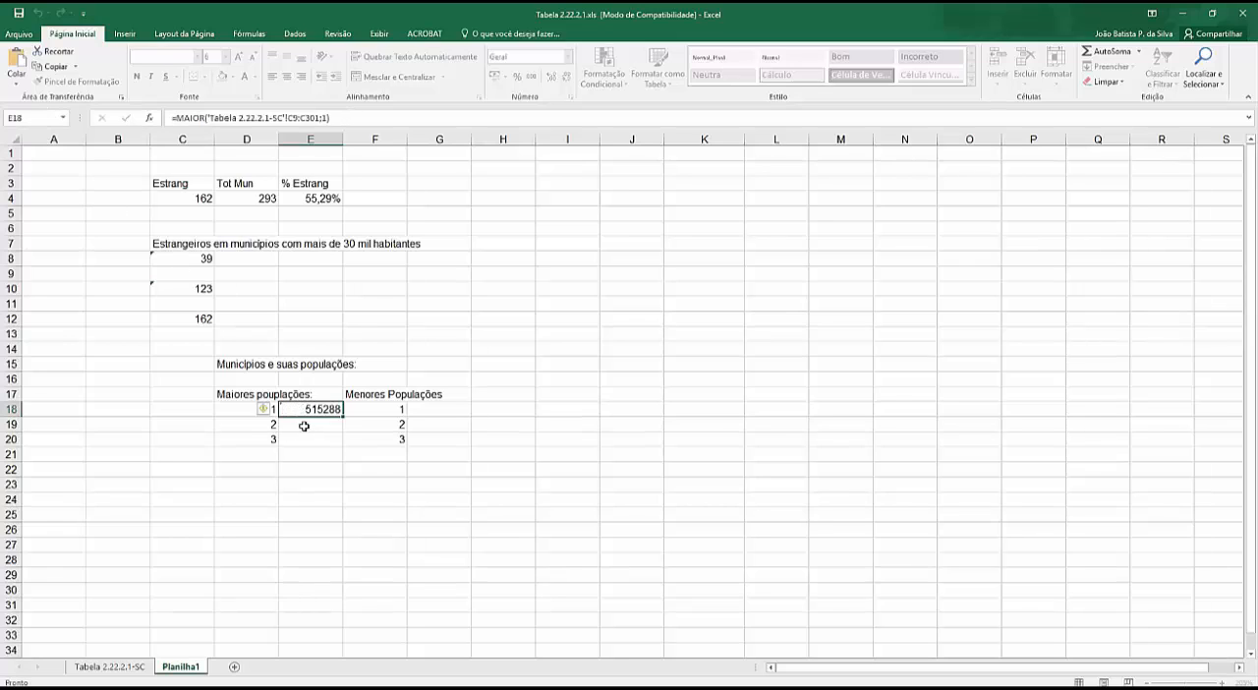
pyautogui.click(304, 426)
pyautogui.hotkey('ctrl', 'v')
pyautogui.click(328, 440)
pyautogui.hotkey('ctrl', 'v')
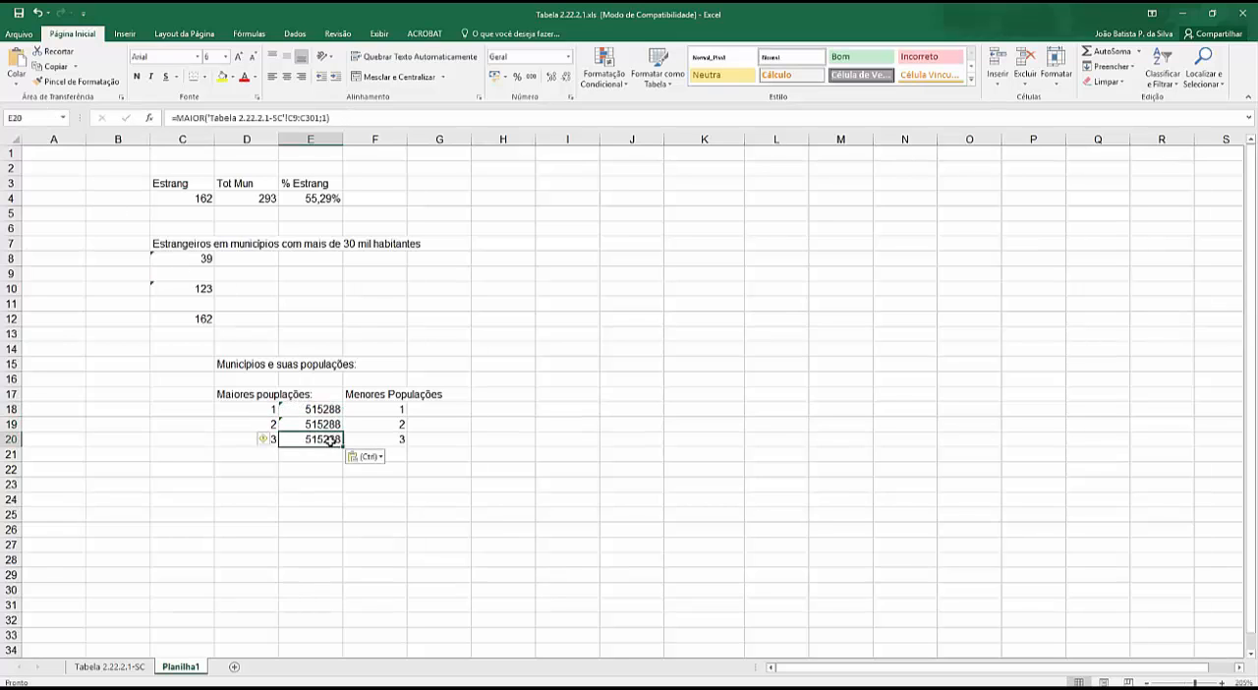
# - Set the rank argument of the MAIOR formula in E19 to 2
pyautogui.click(321, 425)
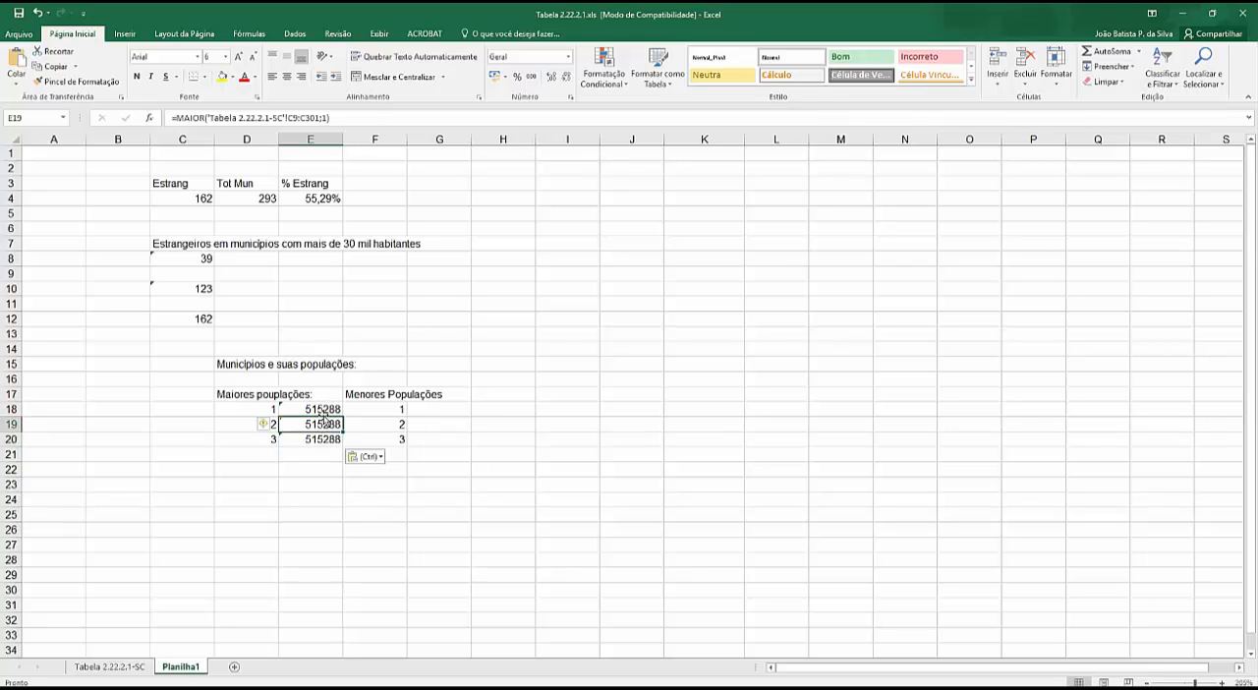
pyautogui.click(329, 118)
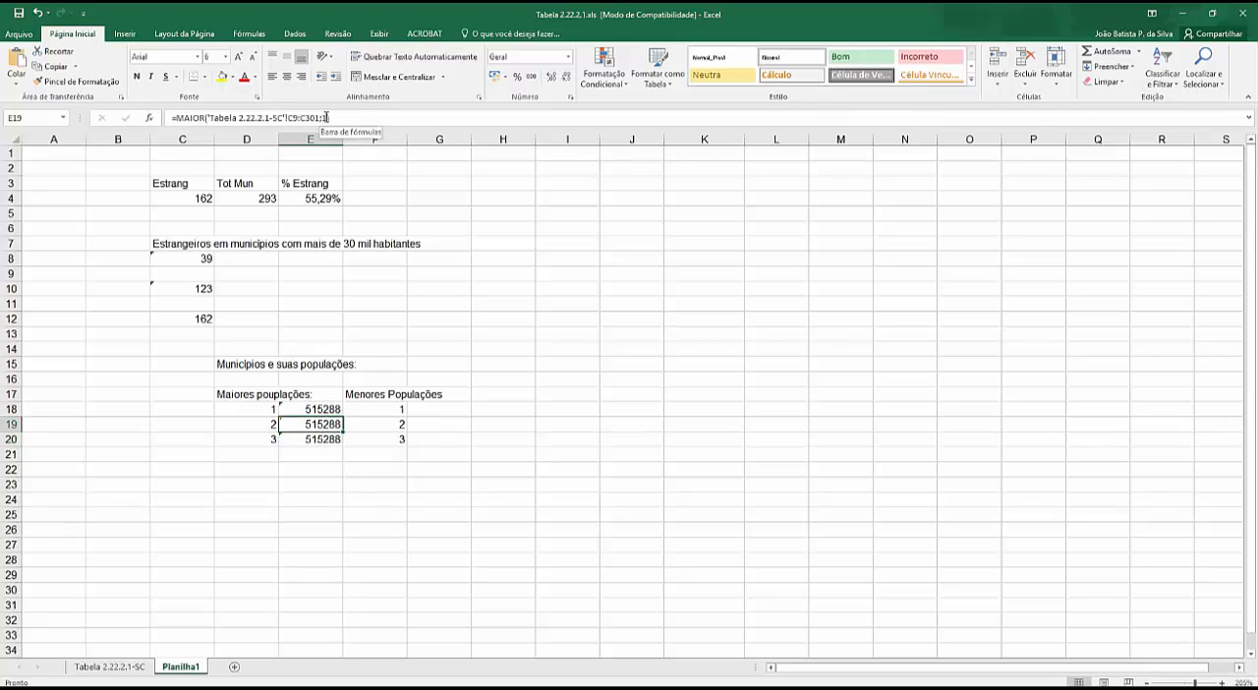
pyautogui.press('BackSpace')
pyautogui.write('2')
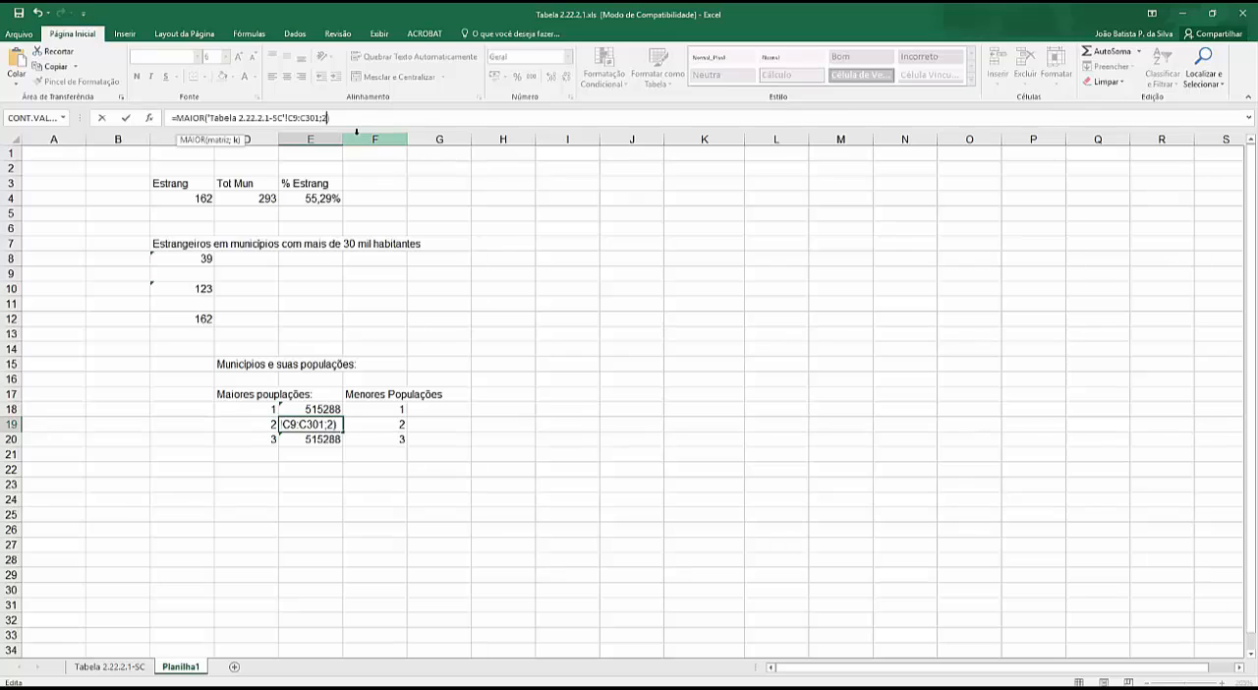
pyautogui.press('Return')
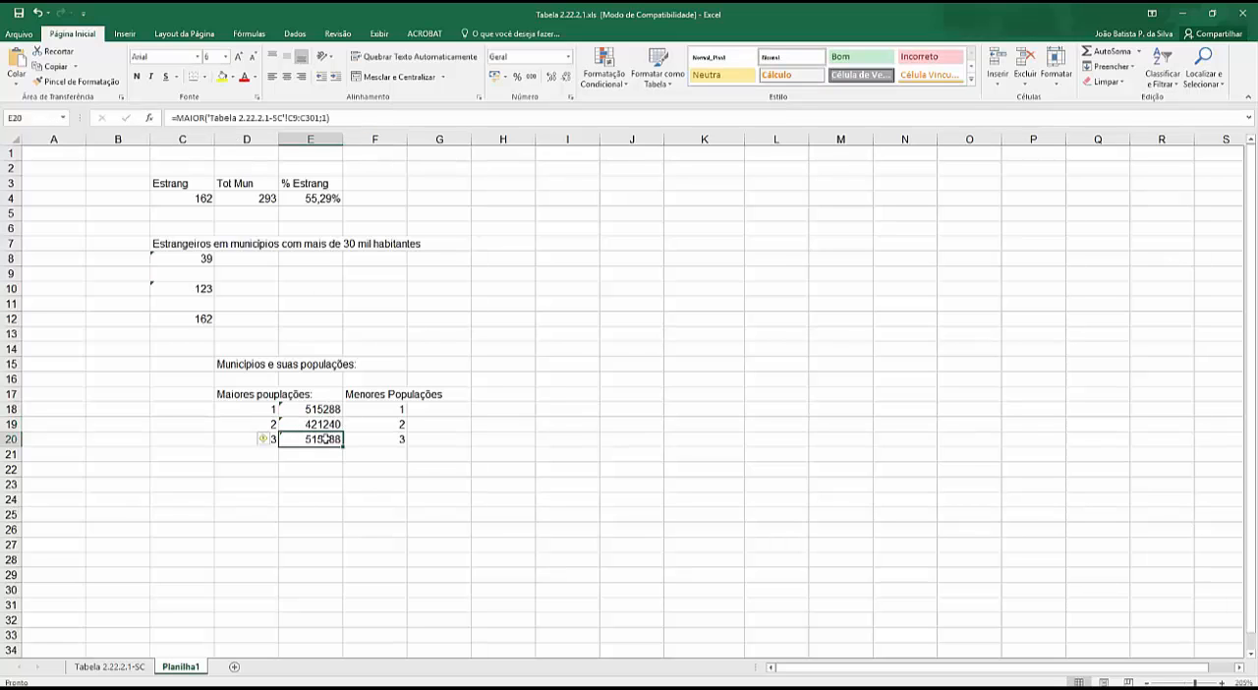
# - Set the rank argument of the MAIOR formula in E20 to 3
pyautogui.click(326, 118)
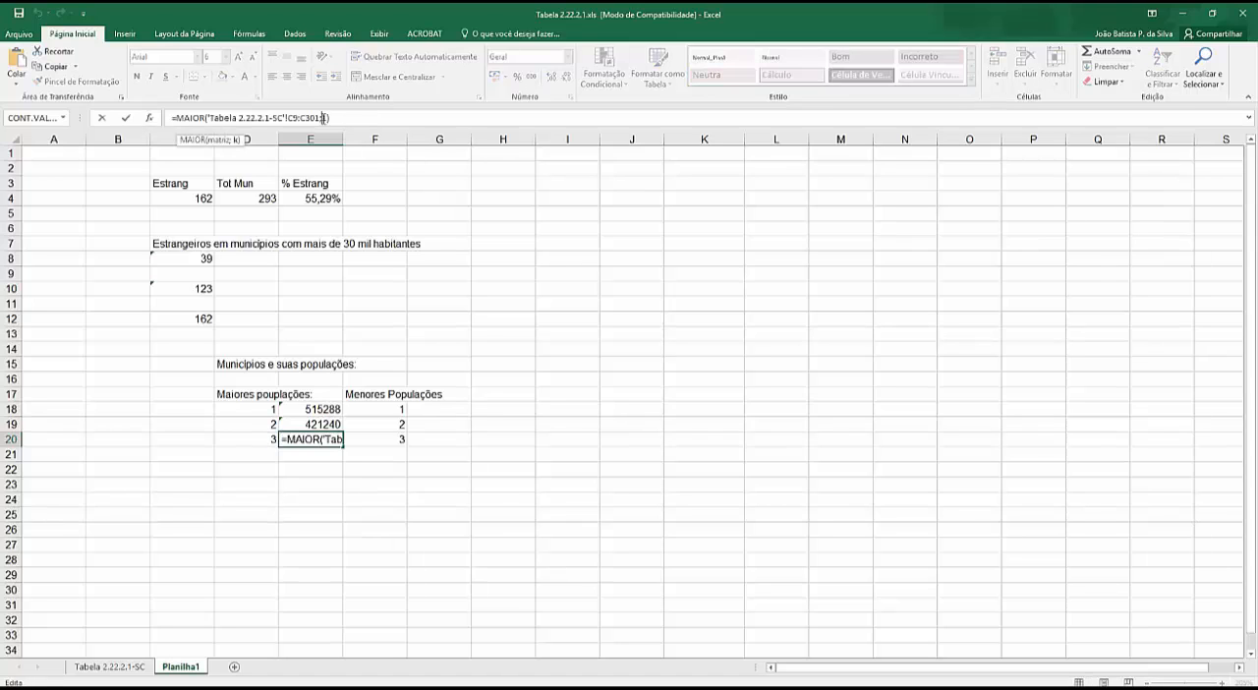
pyautogui.press('BackSpace')
pyautogui.write('3')
pyautogui.press('Return')
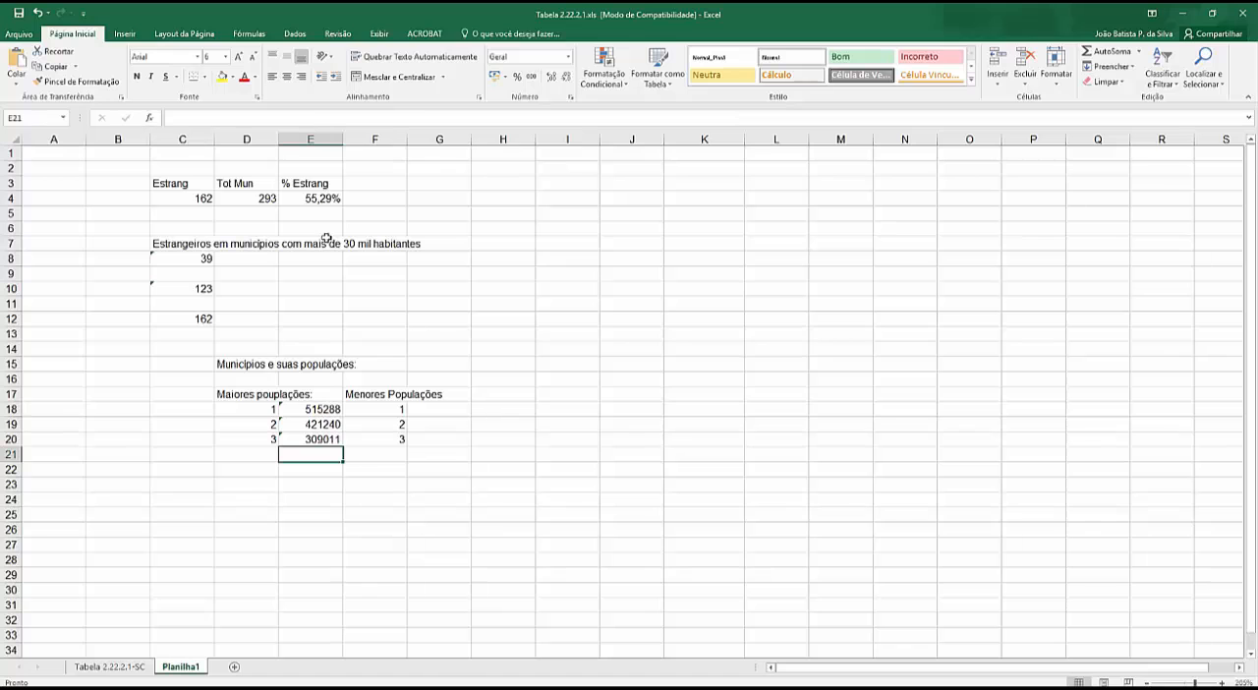
# - Locate the municipalities with the third- and second-largest total populations in the Tabela 2.22.2.1-SC sheet
pyautogui.click(110, 666)
pyautogui.scroll(-5, 227, 433)
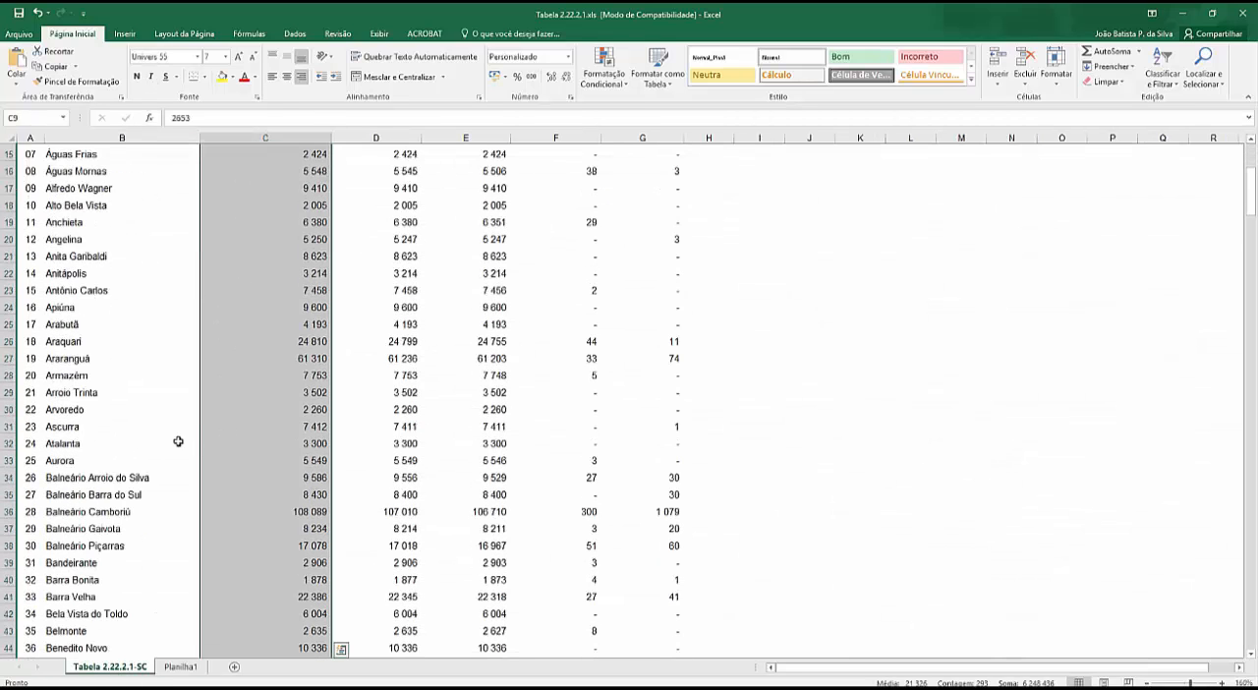
pyautogui.scroll(-8, 154, 461)
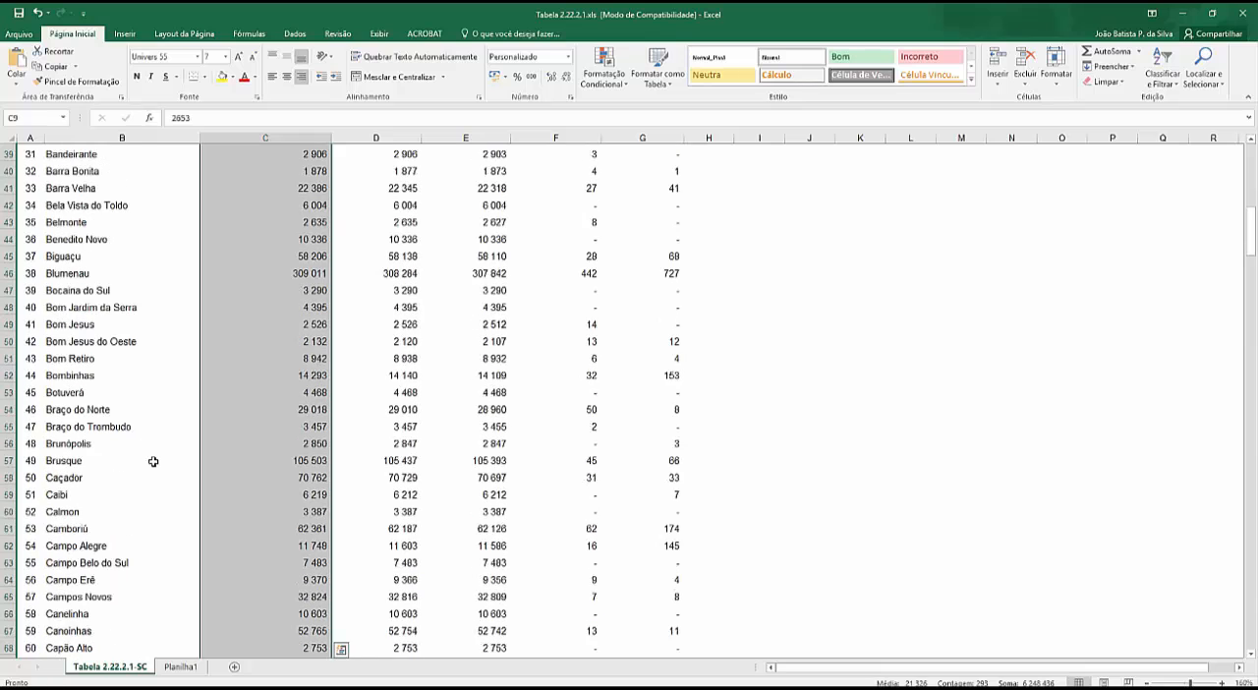
pyautogui.click(299, 274)
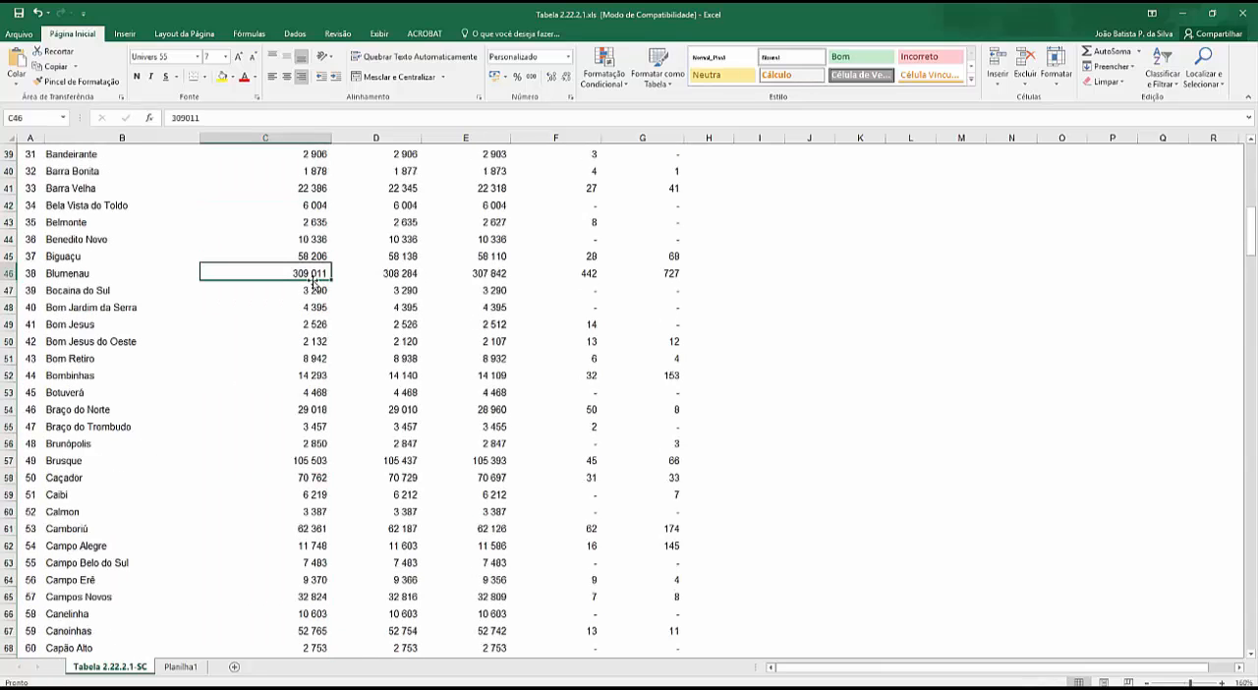
pyautogui.scroll(-6, 267, 374)
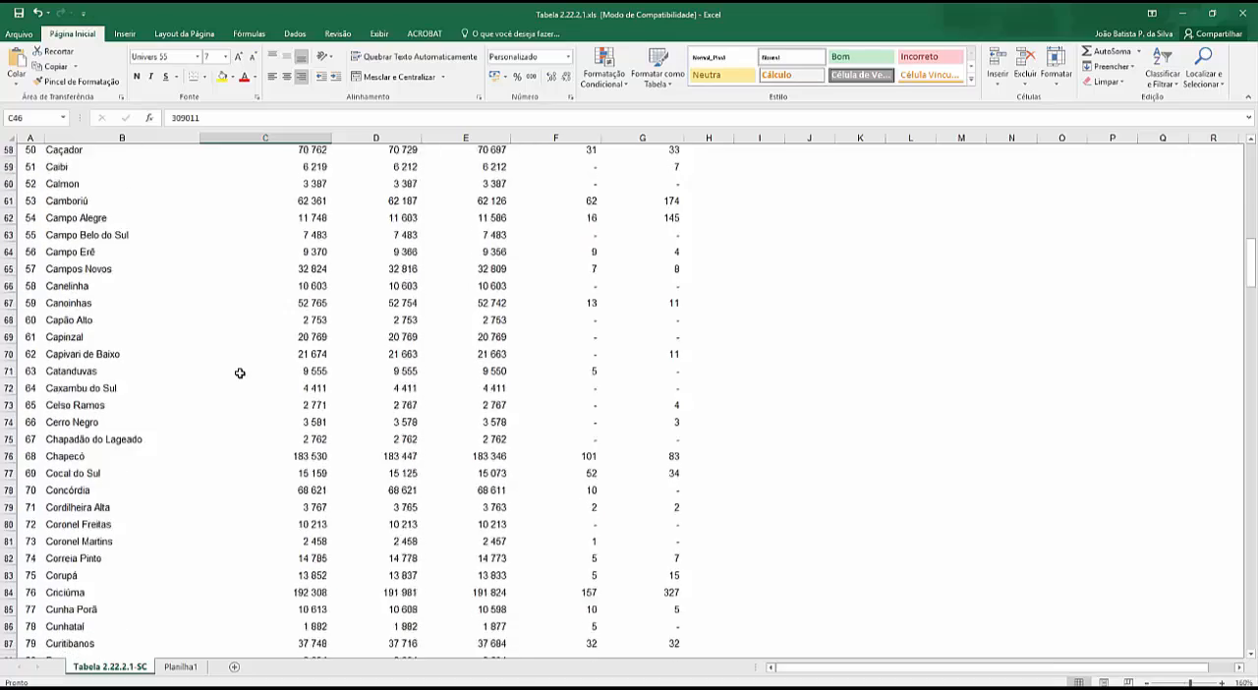
pyautogui.scroll(-3, 239, 374)
pyautogui.scroll(-5, 239, 382)
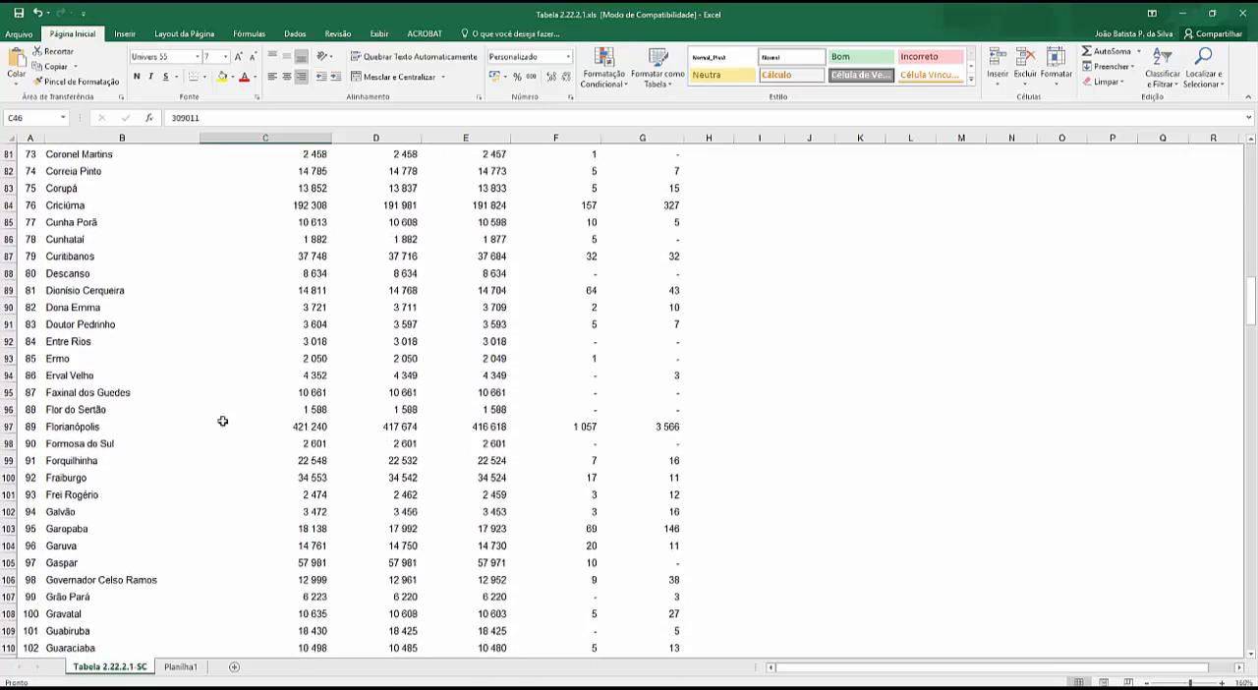
pyautogui.click(84, 431)
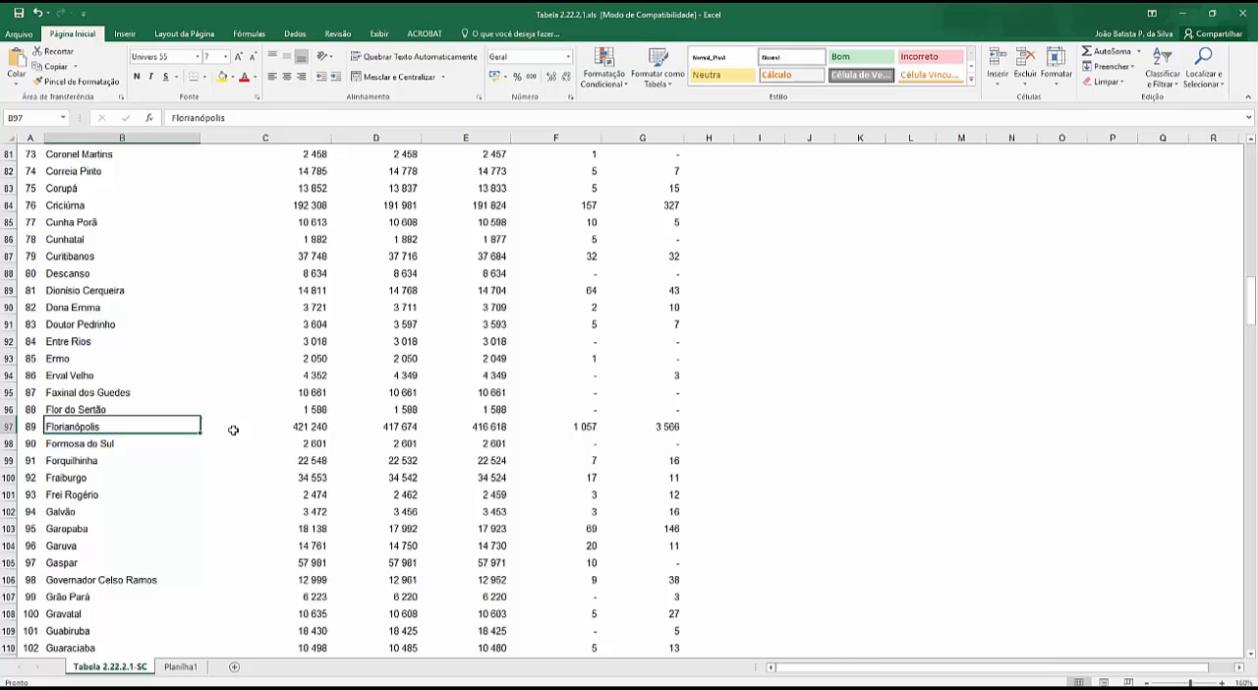
# - Locate the municipality with the largest total population in the Tabela 2.22.2.1-SC sheet
pyautogui.click(182, 668)
pyautogui.click(132, 668)
pyautogui.scroll(-5, 323, 484)
pyautogui.scroll(-7, 249, 500)
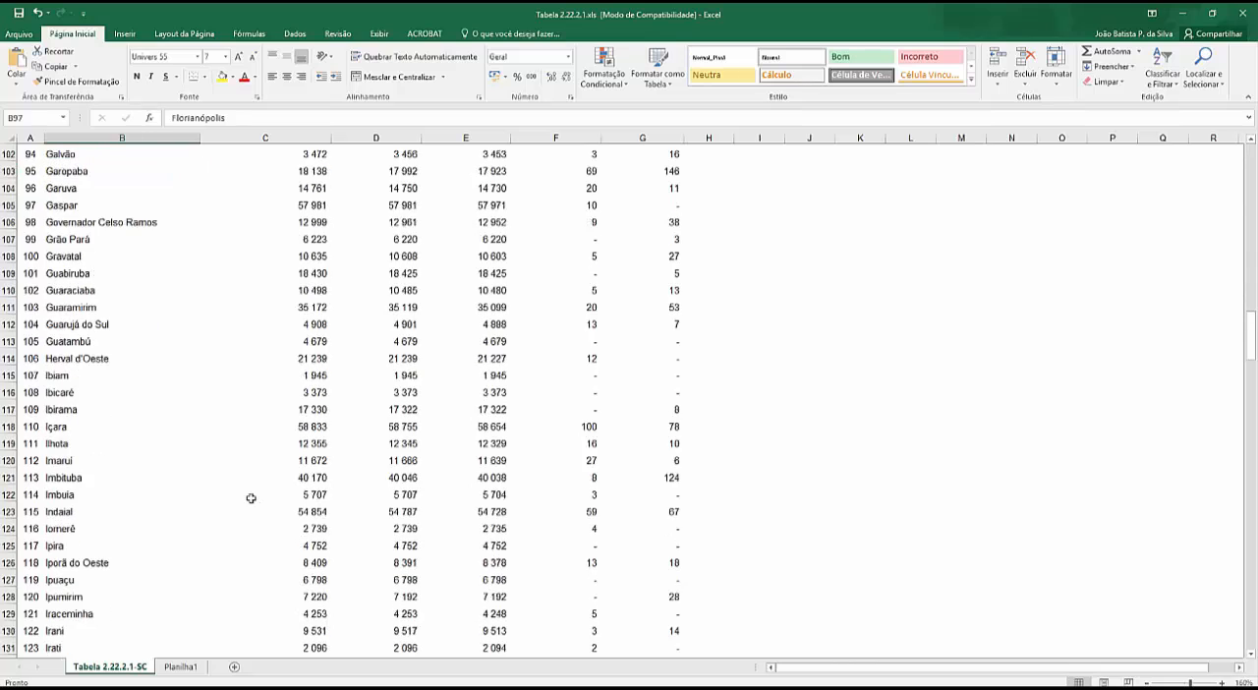
pyautogui.scroll(-2, 233, 537)
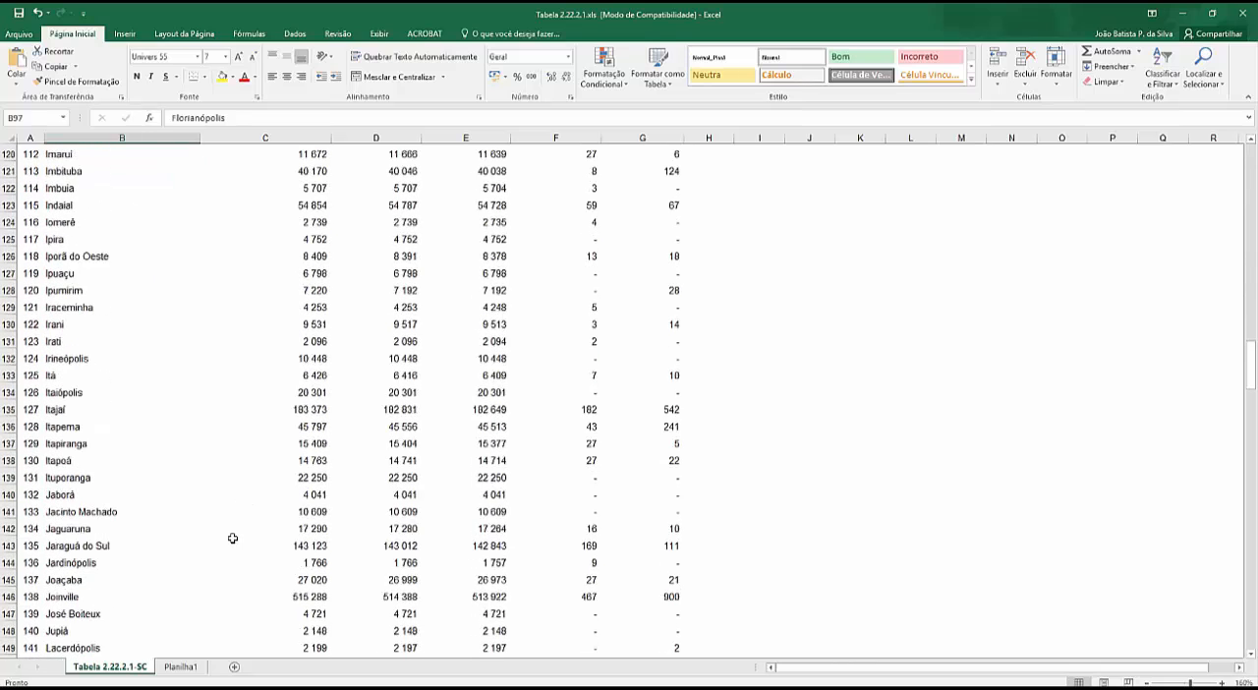
pyautogui.click(309, 547)
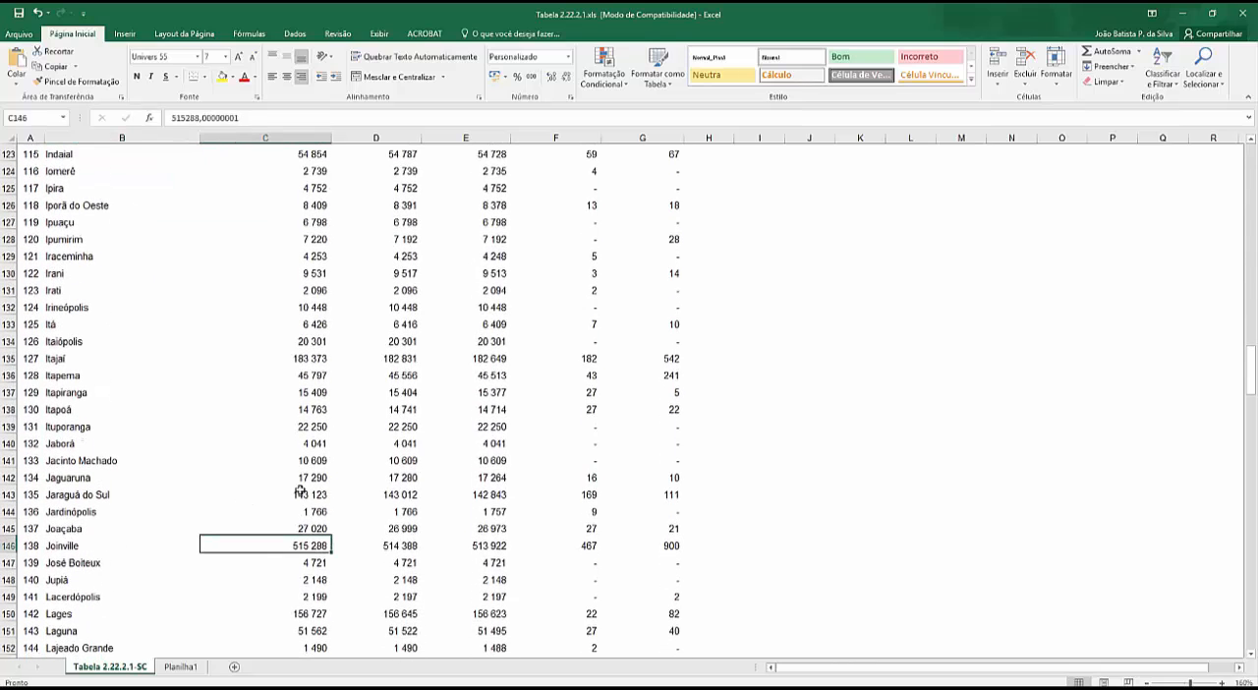
# - Copy the MAIOR formula text from E18 of Planilha1 unchanged into G18, beside rank 1 of the smallest populations
pyautogui.click(180, 668)
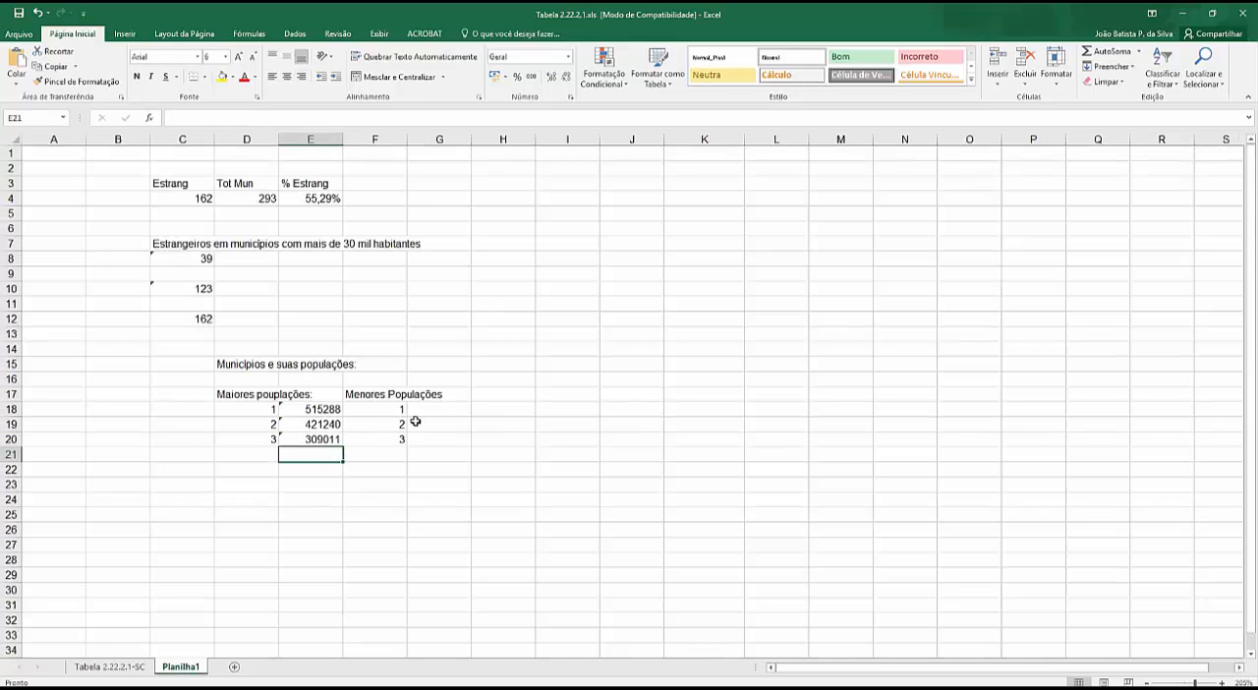
pyautogui.click(456, 407)
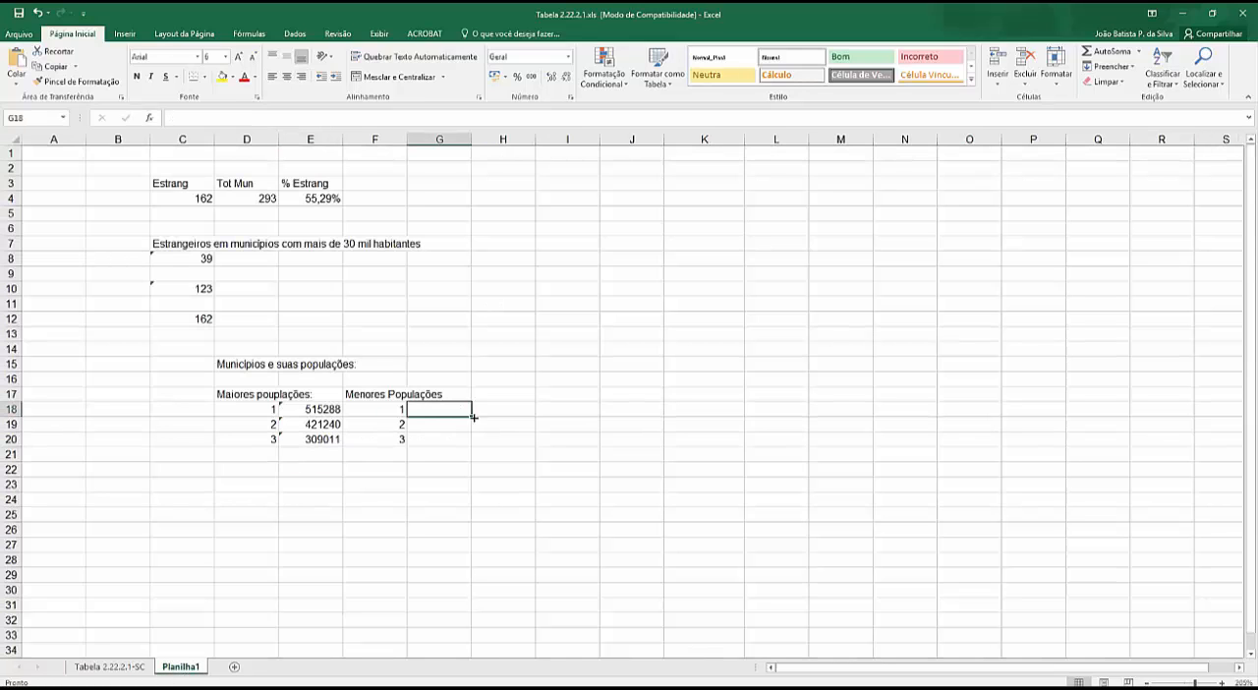
pyautogui.click(326, 413)
pyautogui.moveTo(209, 117); pyautogui.dragTo(325, 117)
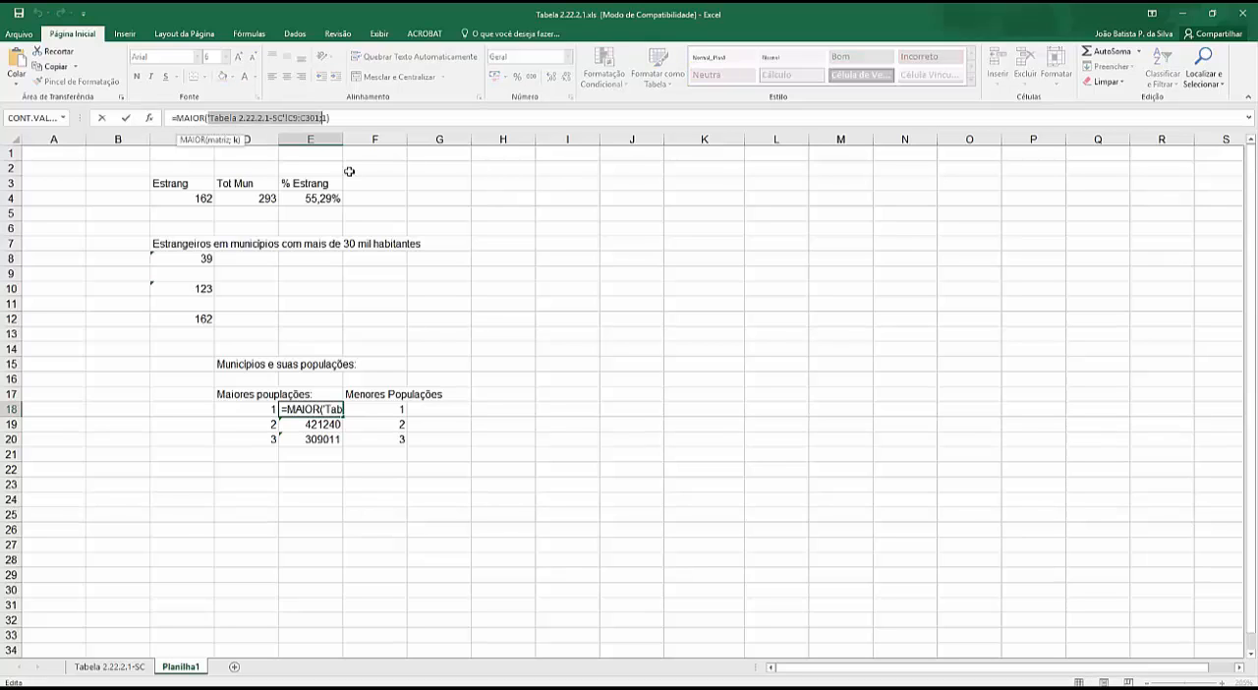
pyautogui.hotkey('ctrl', 'Return')
pyautogui.moveTo(331, 118); pyautogui.dragTo(171, 118)
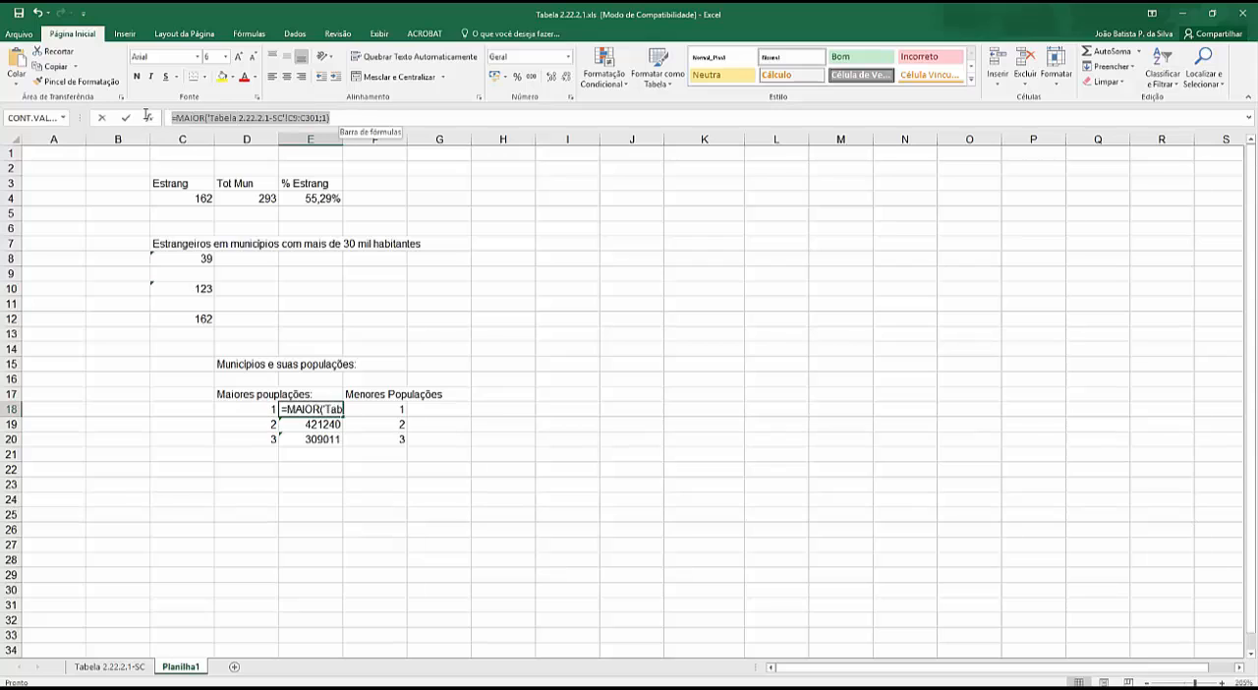
pyautogui.click(433, 409)
pyautogui.press('Escape')
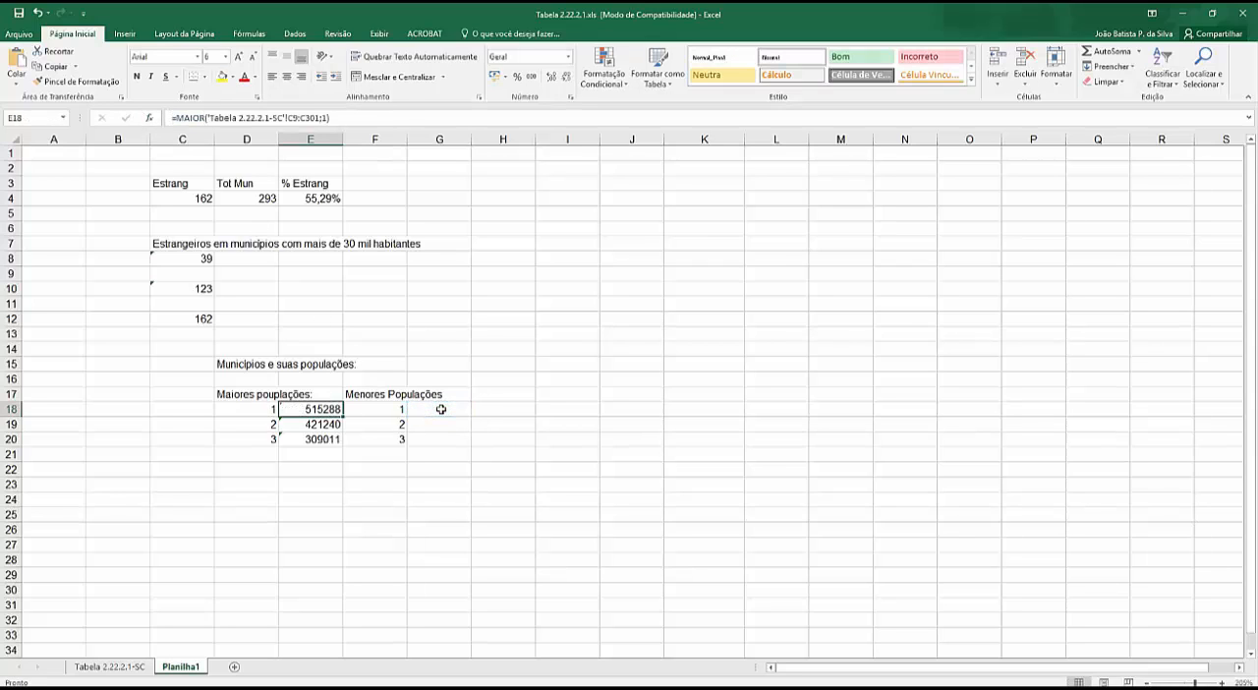
pyautogui.click(440, 409)
pyautogui.hotkey('ctrl', 'v')
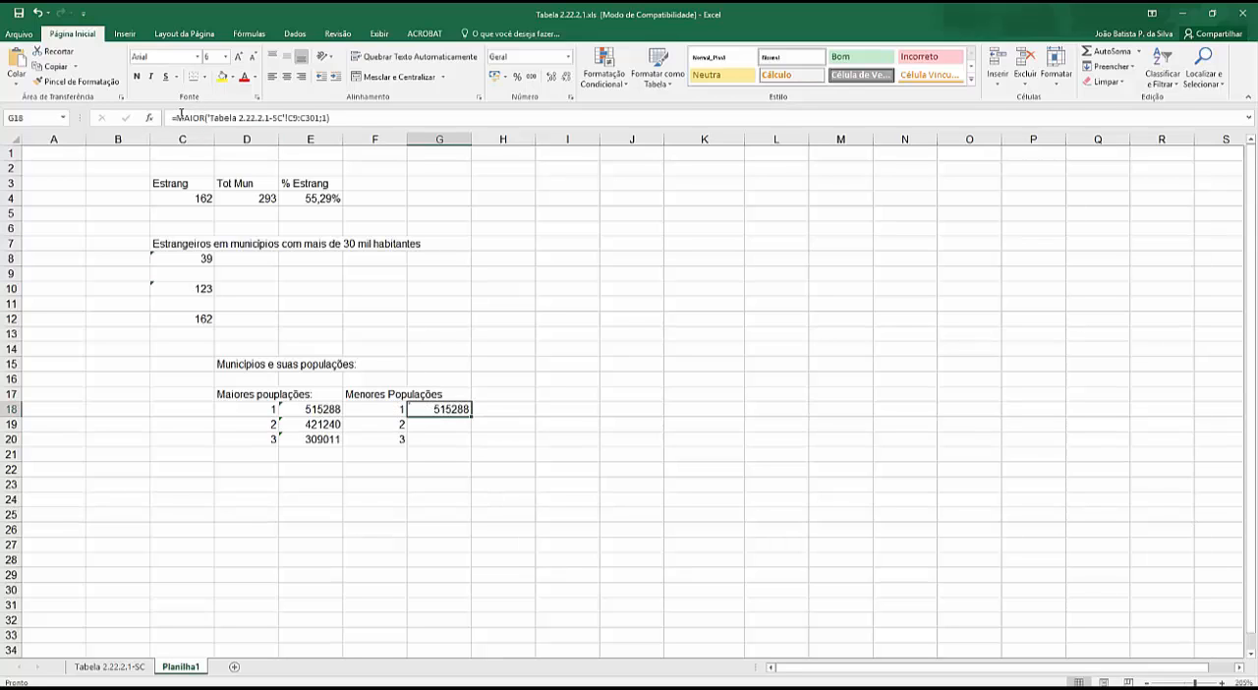
# - Replace the MAIOR function in the G18 formula with MENOR, keeping the same range and rank
pyautogui.click(181, 118)
pyautogui.write('MENOR')
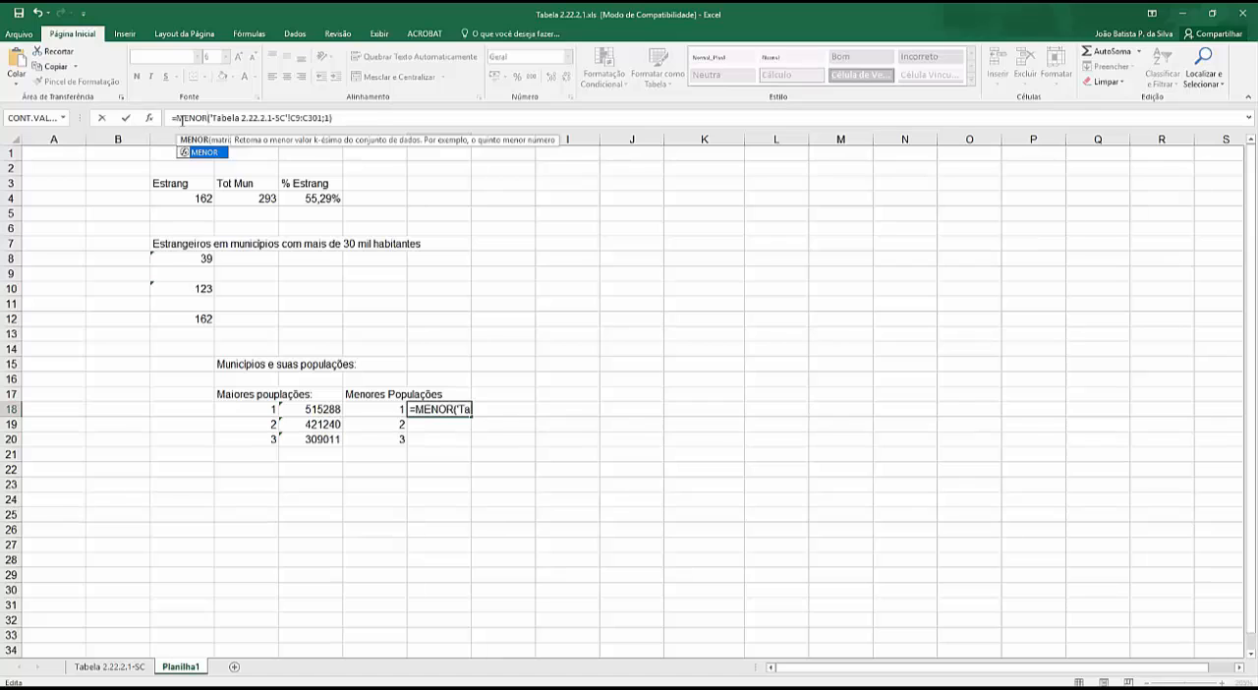
pyautogui.press('Return')
pyautogui.click(450, 409)
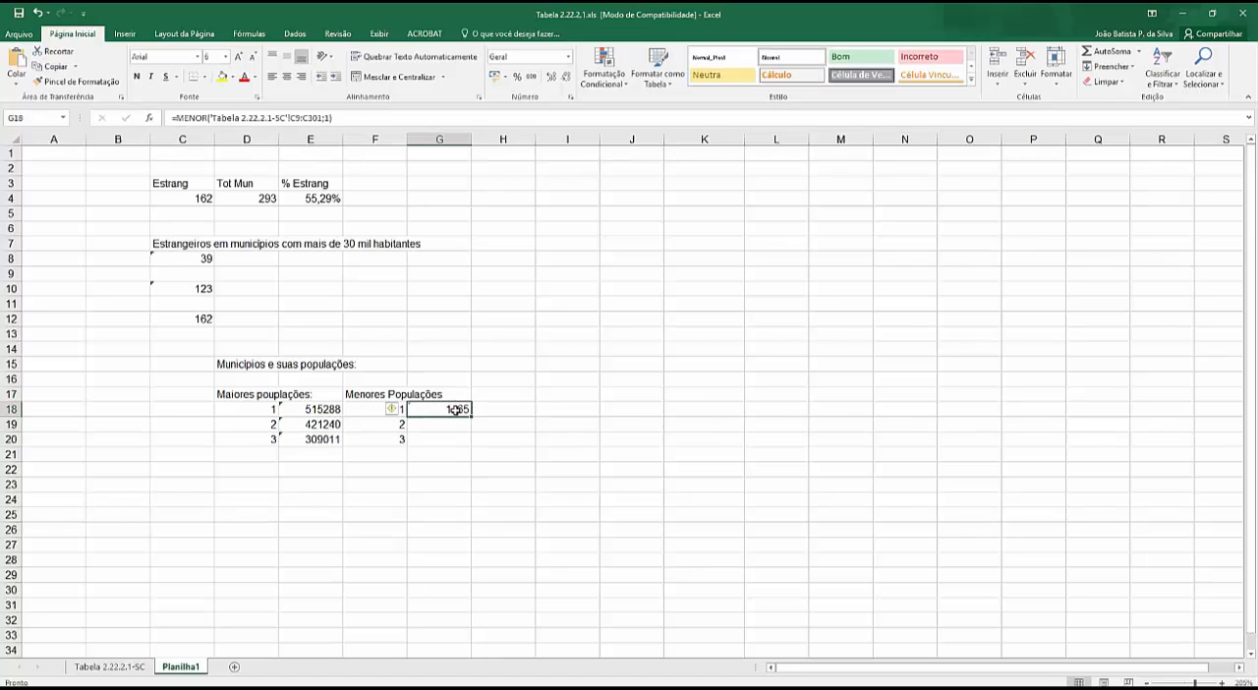
pyautogui.click(364, 117)
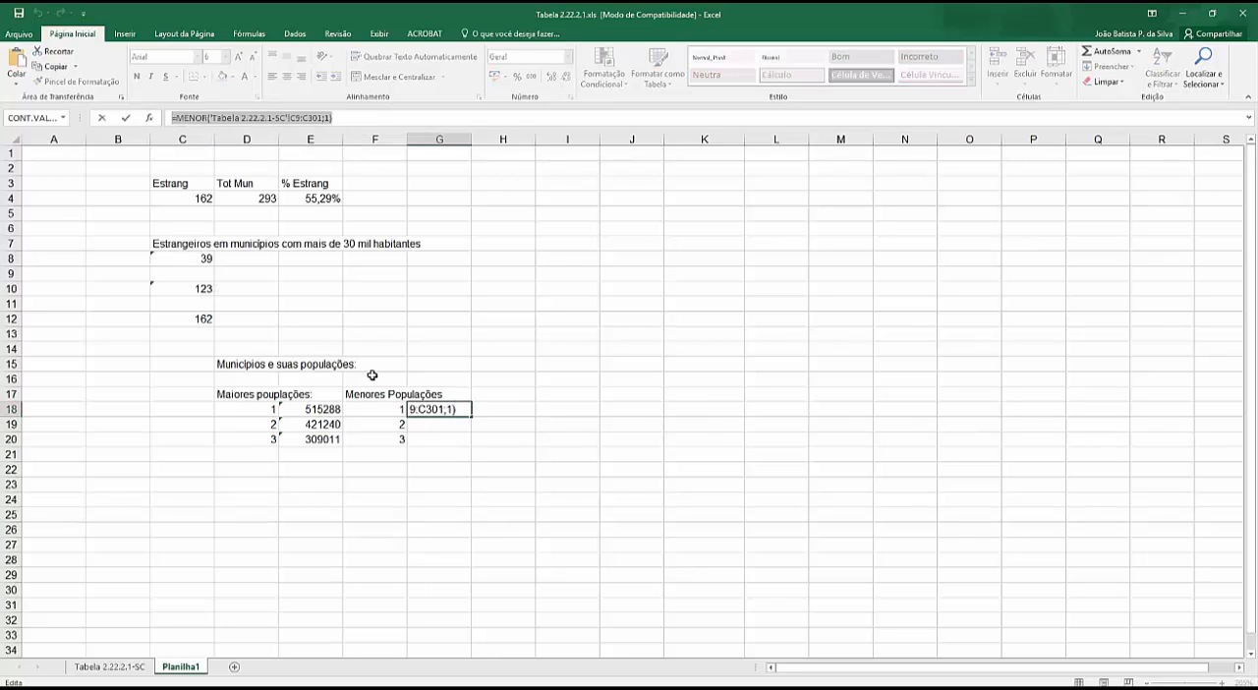
pyautogui.write('=')
pyautogui.click(431, 424)
pyautogui.press('Escape')
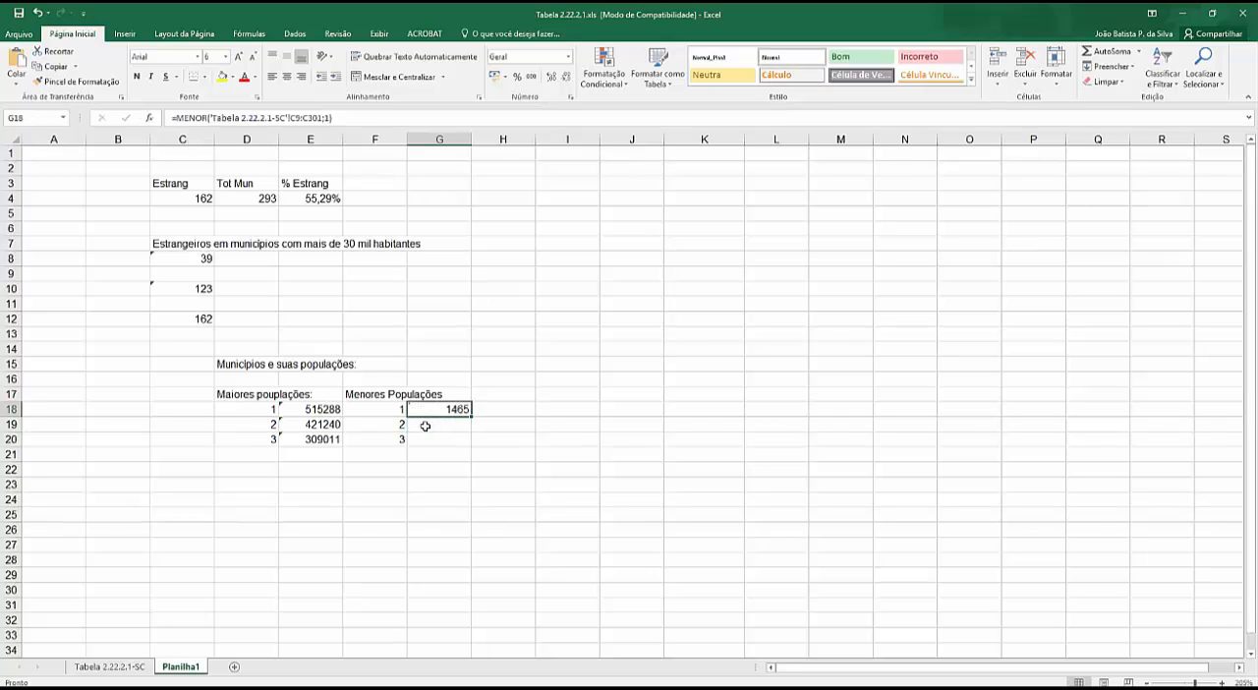
pyautogui.click(435, 428)
pyautogui.hotkey('ctrl', 'c')
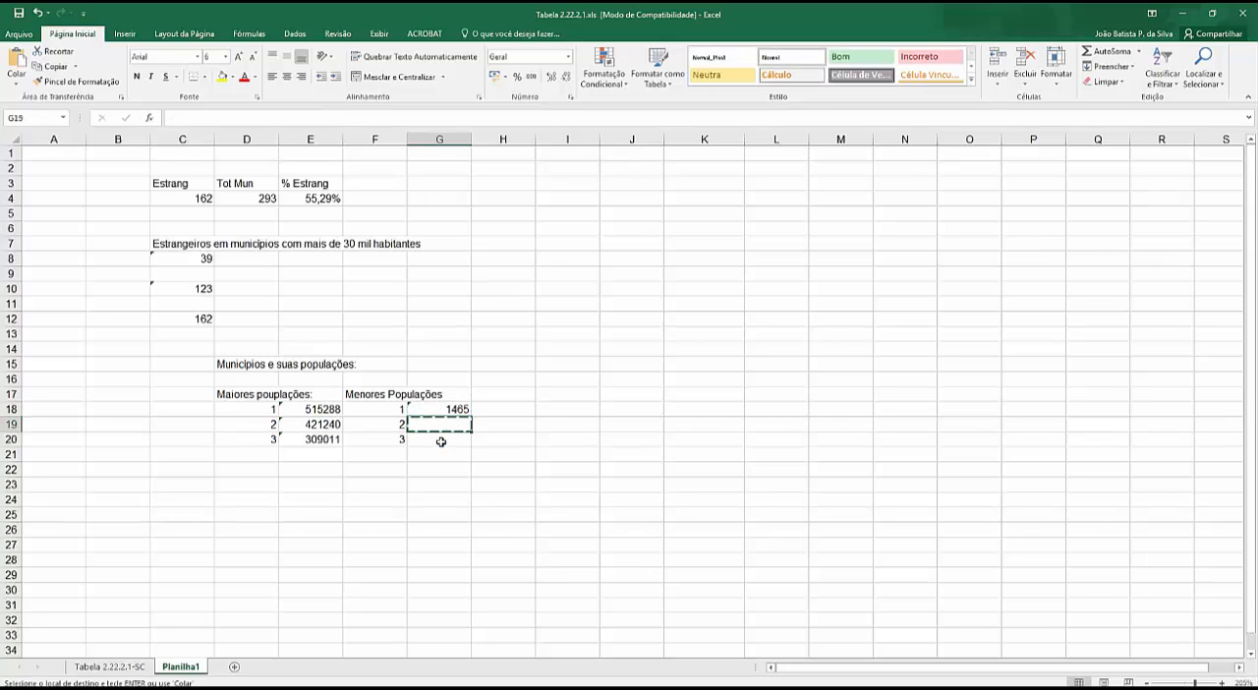
pyautogui.press('Escape')
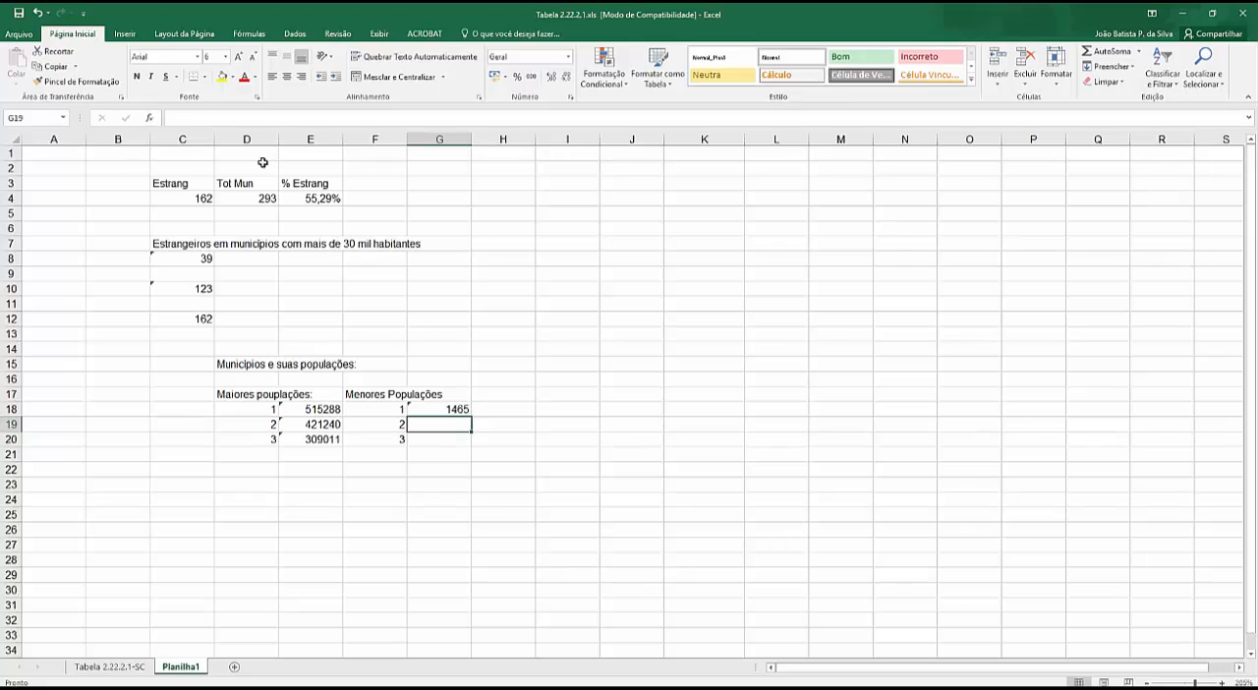
pyautogui.click(255, 119)
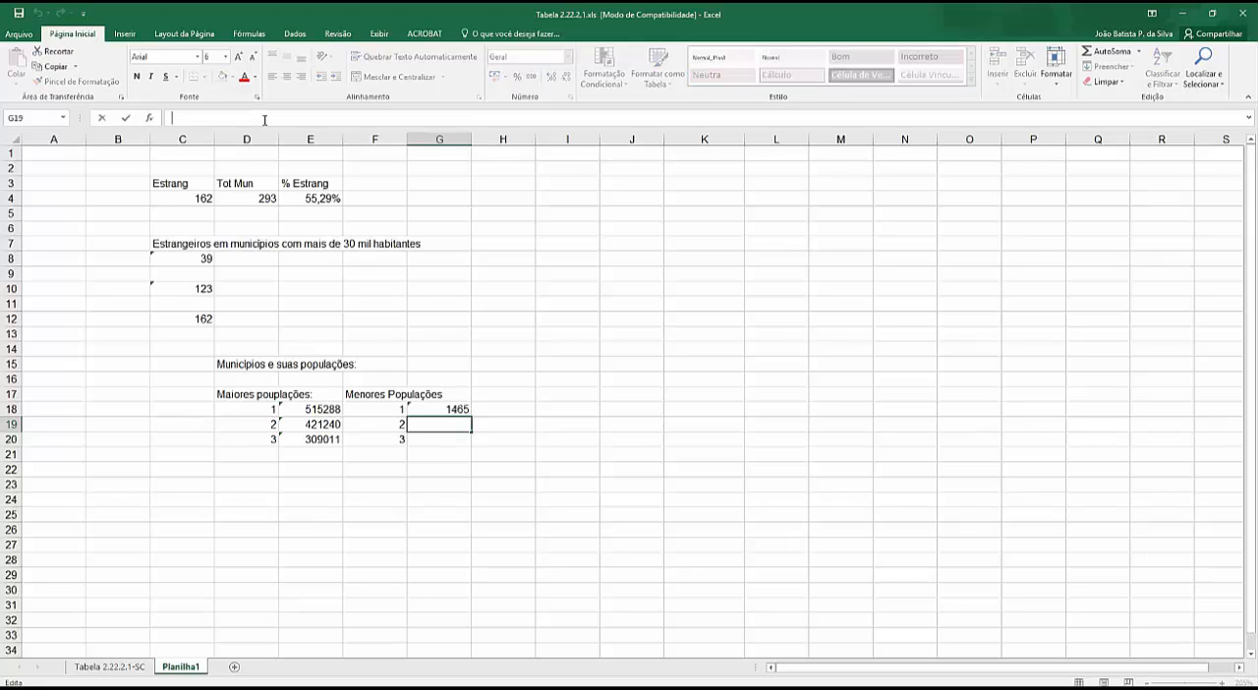
pyautogui.press('Escape')
# - Copy the MENOR formula text from G18 unchanged into G19
pyautogui.doubleClick(447, 411)
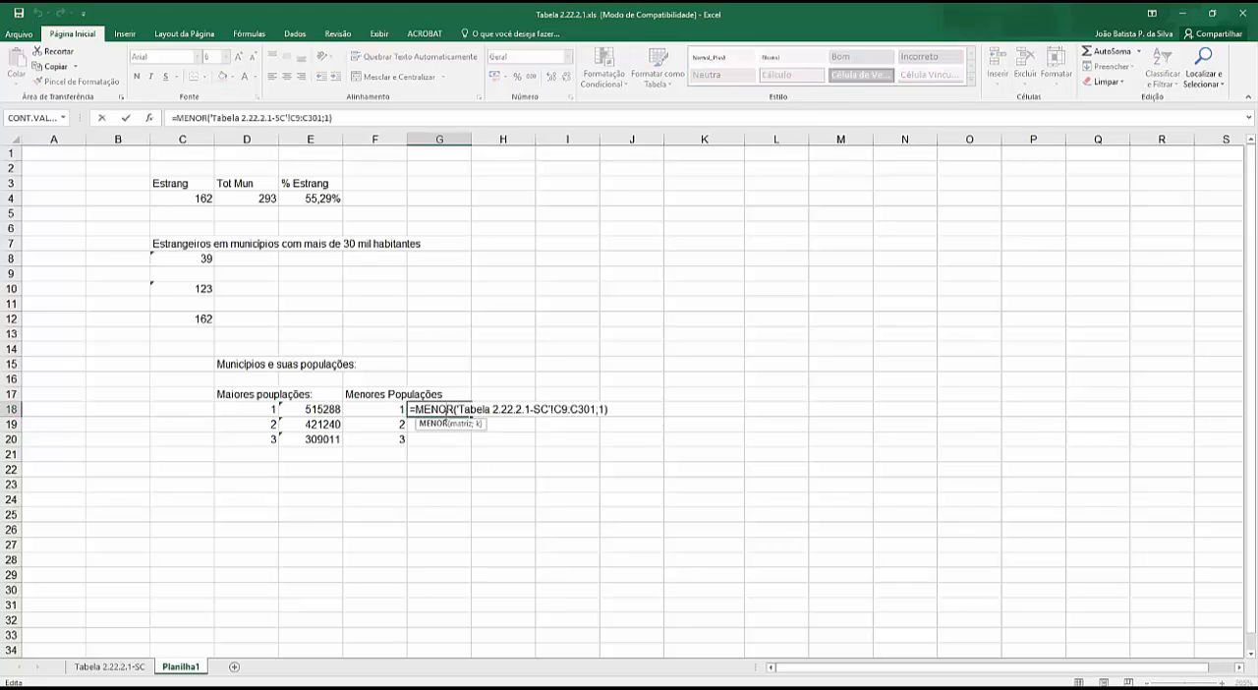
pyautogui.press('Escape')
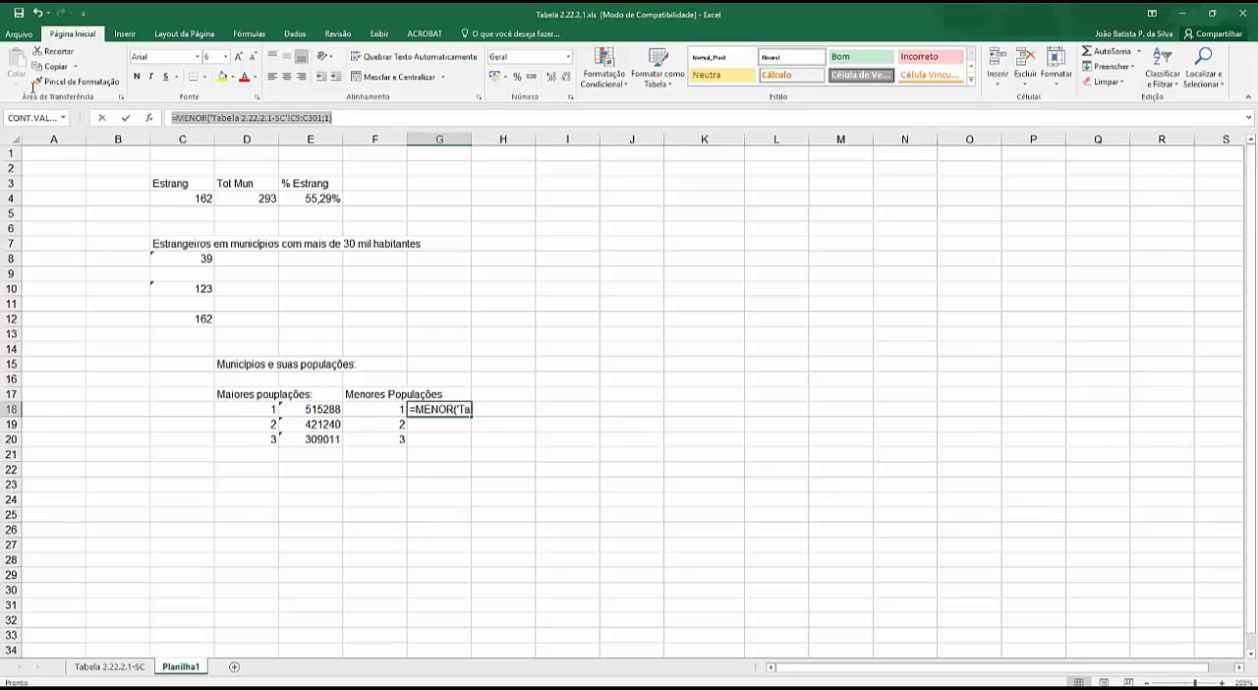
pyautogui.press('Return')
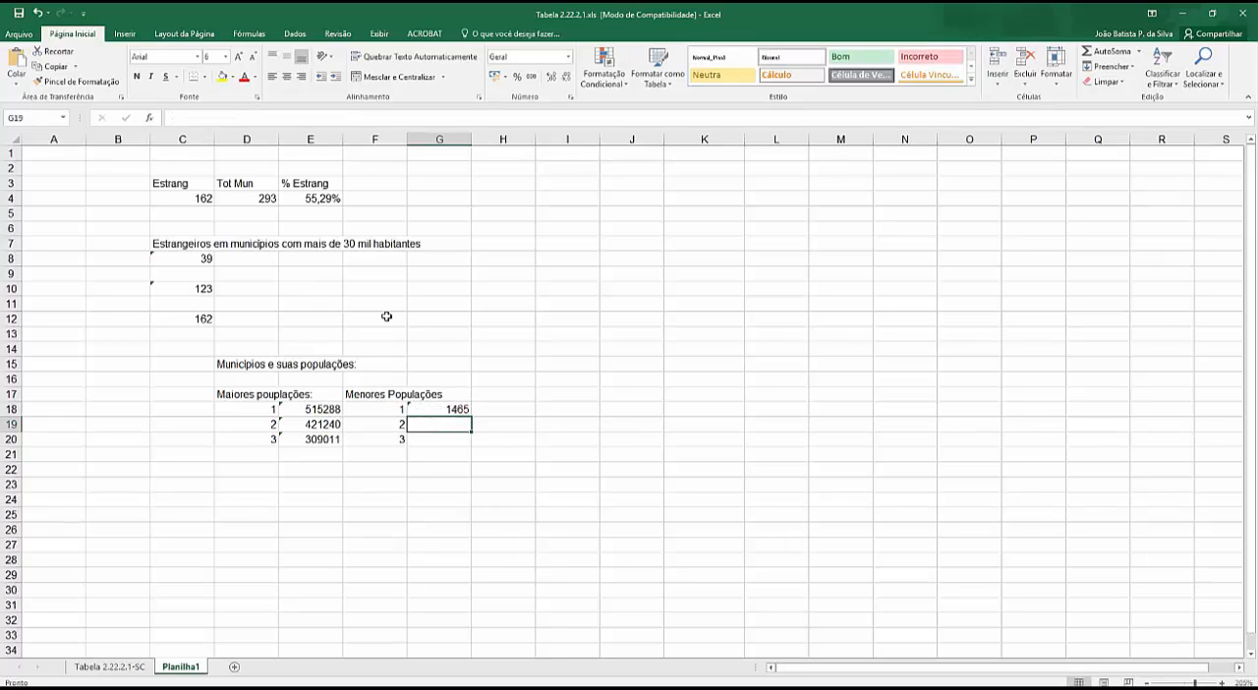
pyautogui.click(297, 117)
pyautogui.hotkey('ctrl', 'v')
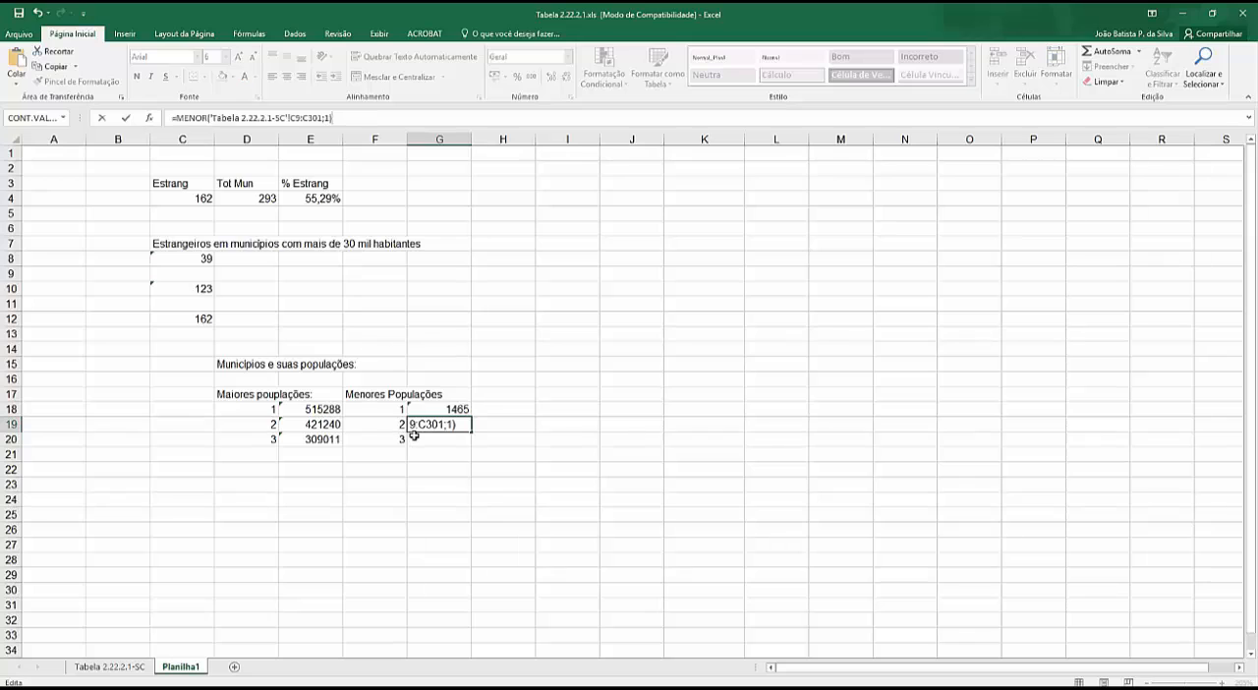
pyautogui.press('Return')
# - Paste the copied MENOR formula into G20 and set its rank argument to 3
pyautogui.click(308, 114)
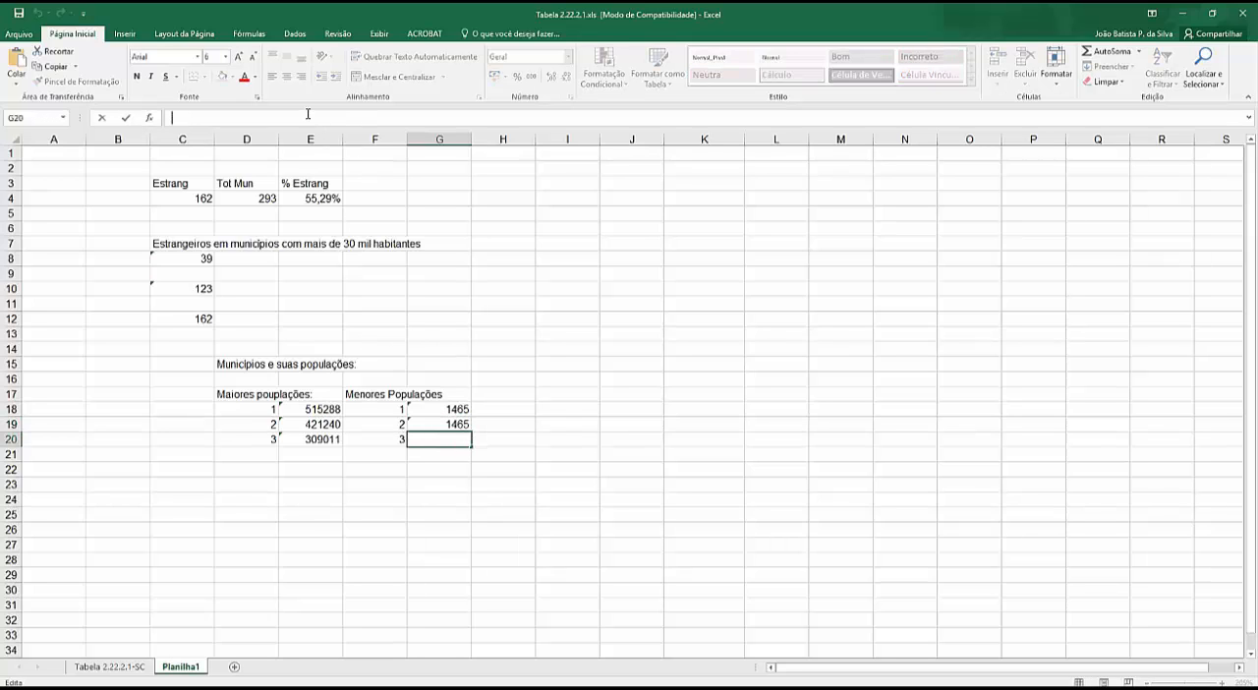
pyautogui.hotkey('ctrl', 'v')
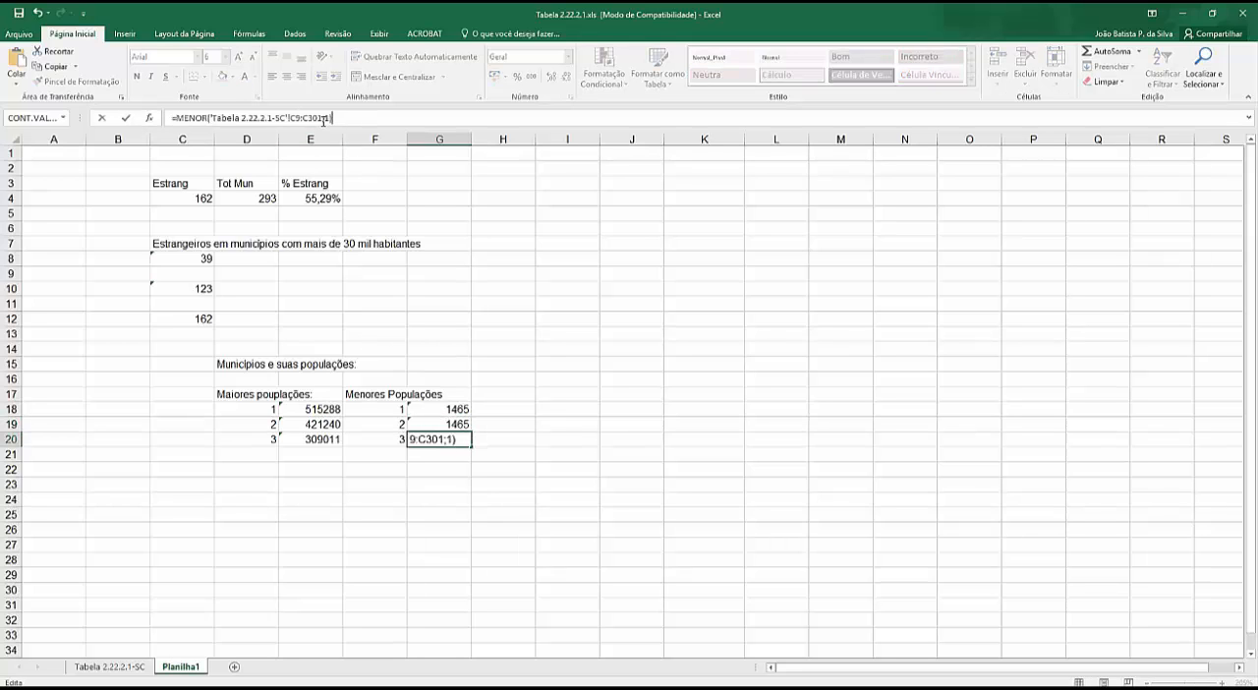
pyautogui.click(330, 118)
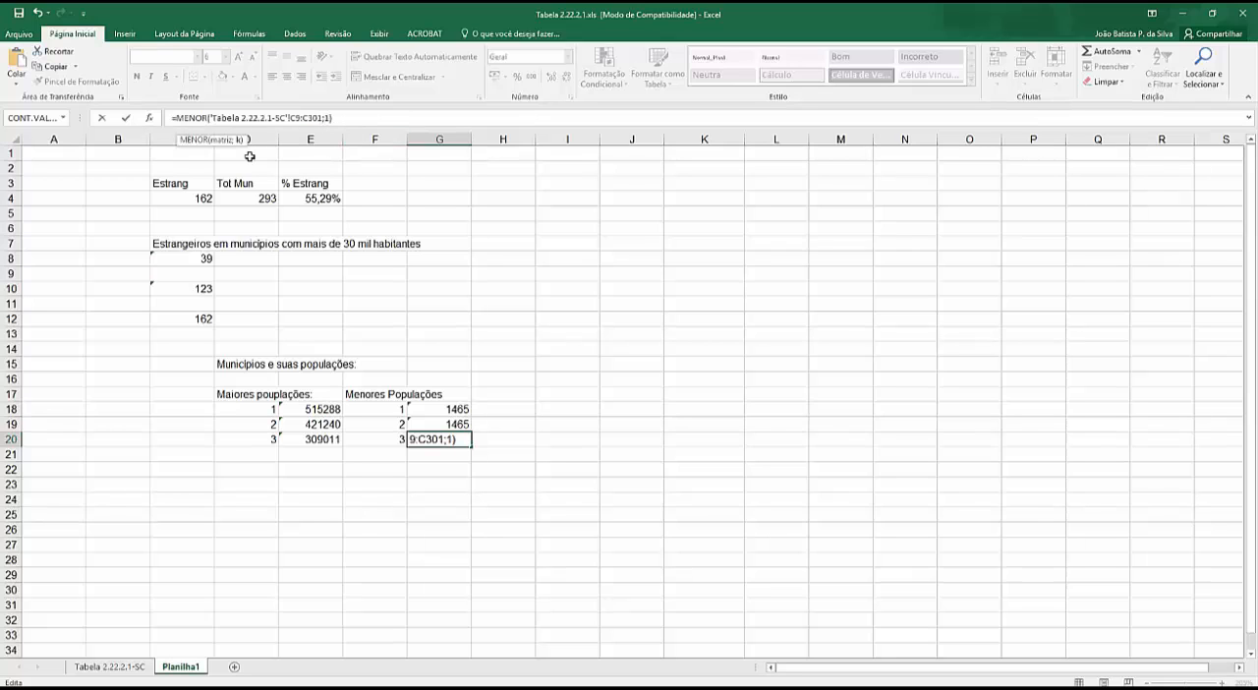
pyautogui.press('Return')
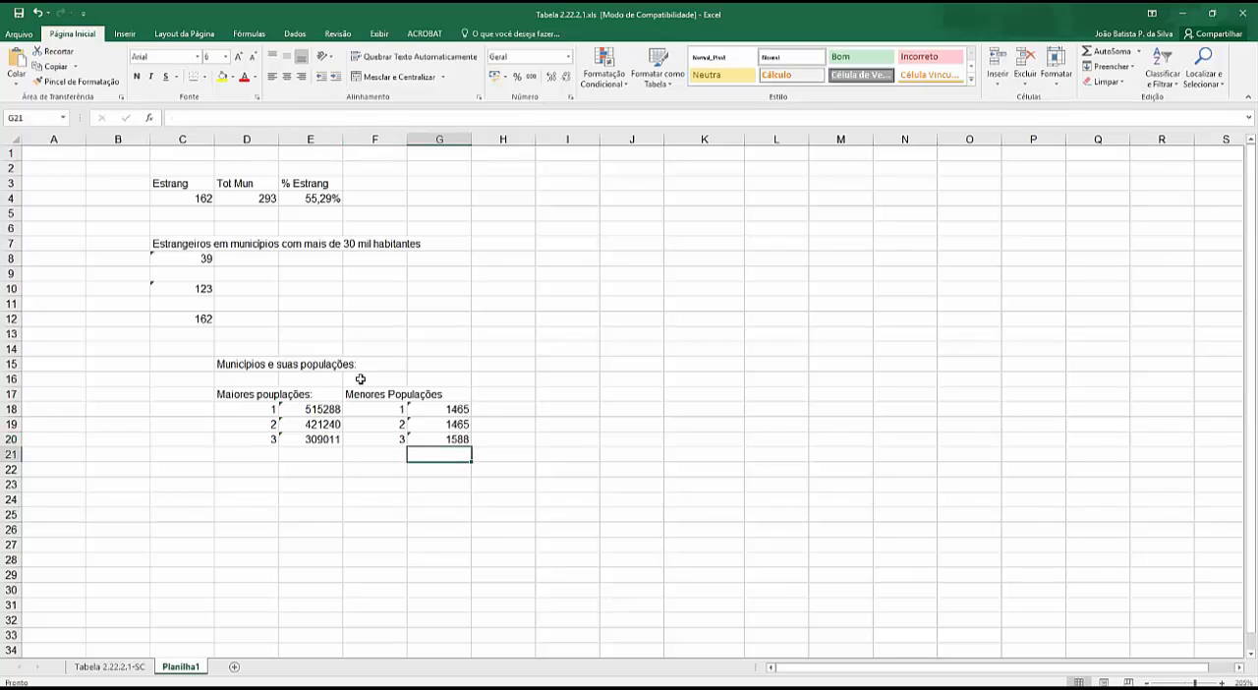
# - Set the rank argument of the MENOR formula in G19 to 2
pyautogui.click(454, 422)
pyautogui.click(331, 118)
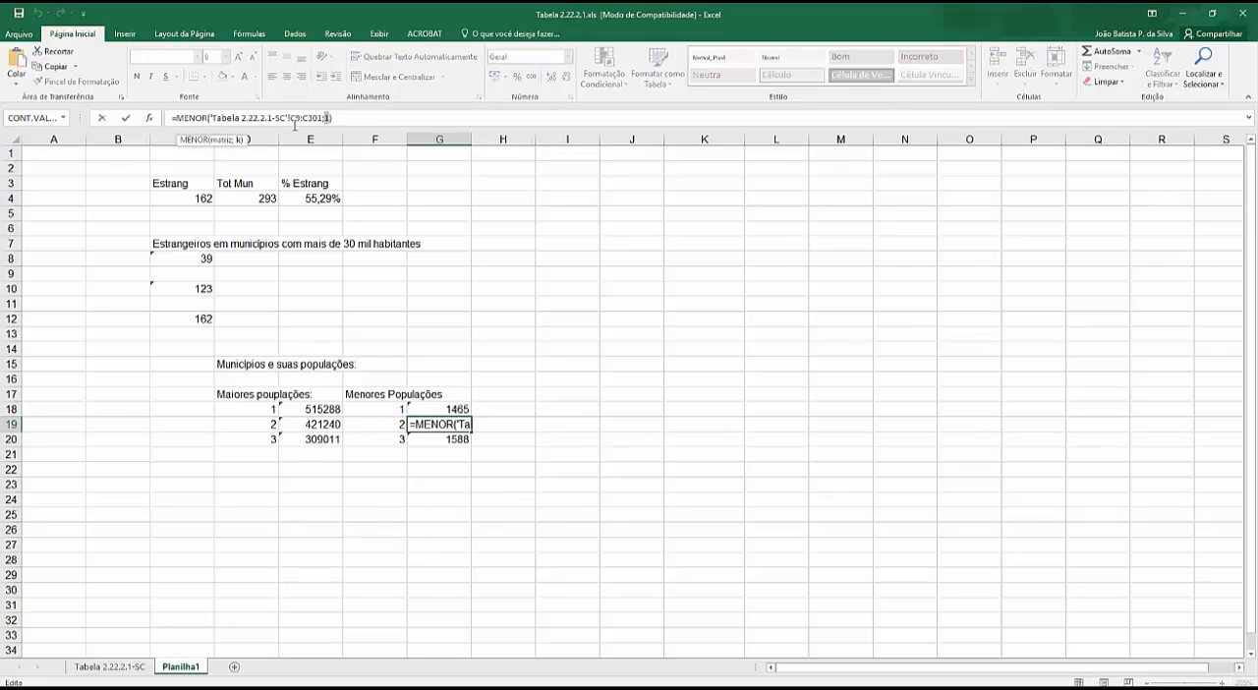
pyautogui.write('2')
pyautogui.press('Return')
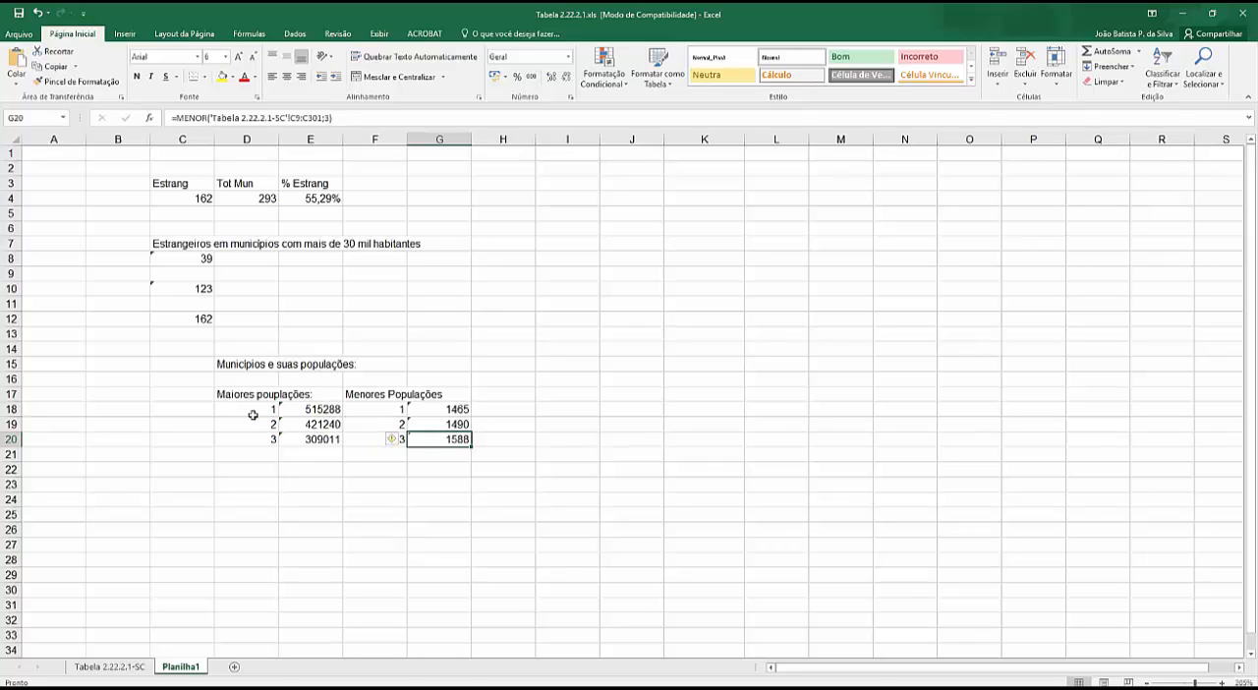
pyautogui.click(198, 411)
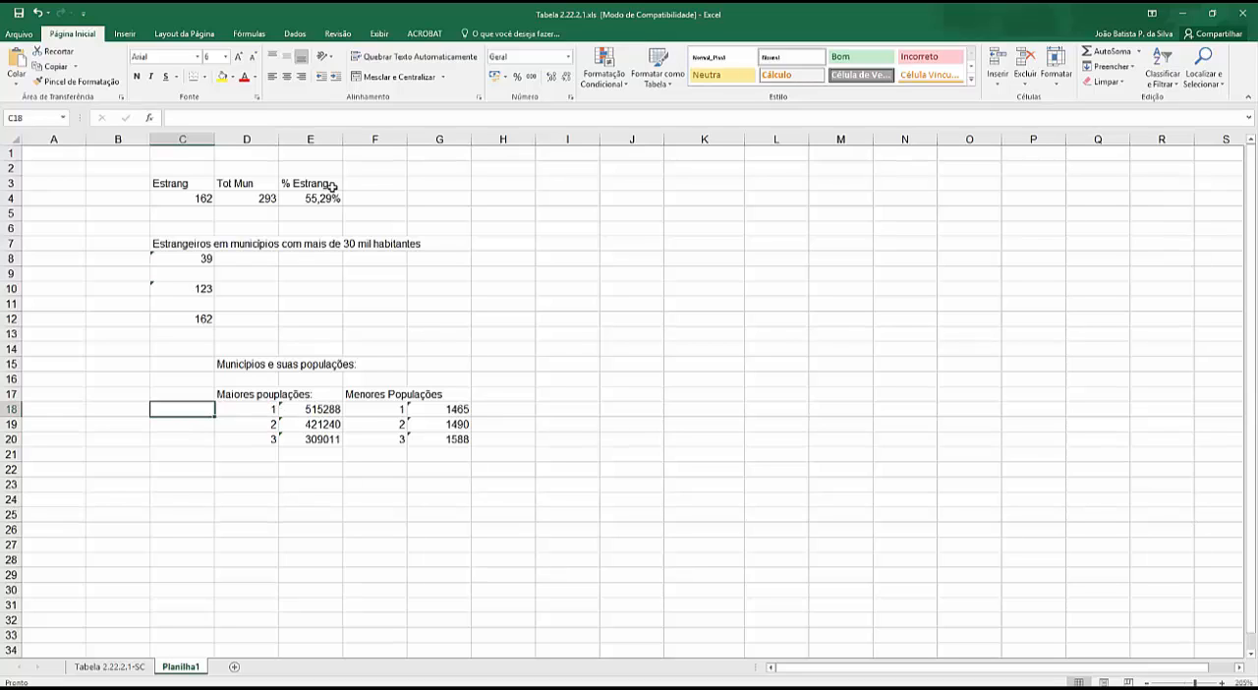
pyautogui.click(148, 120)
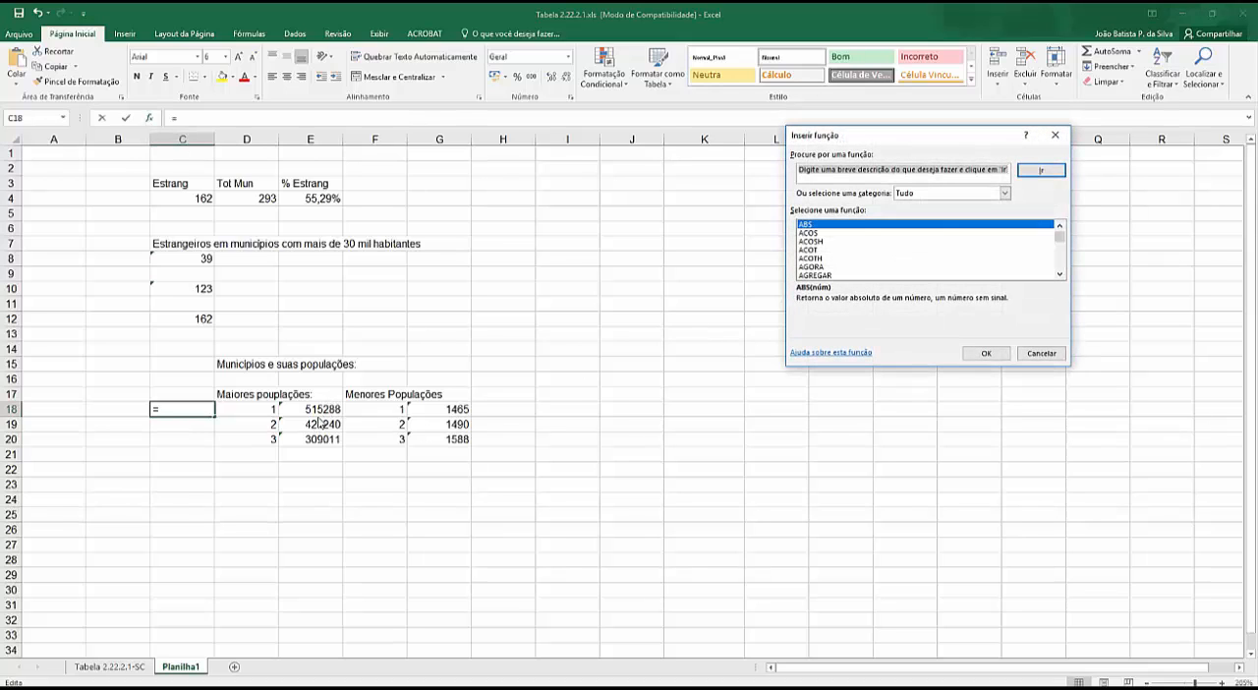
pyautogui.scroll(-20, 825, 265)
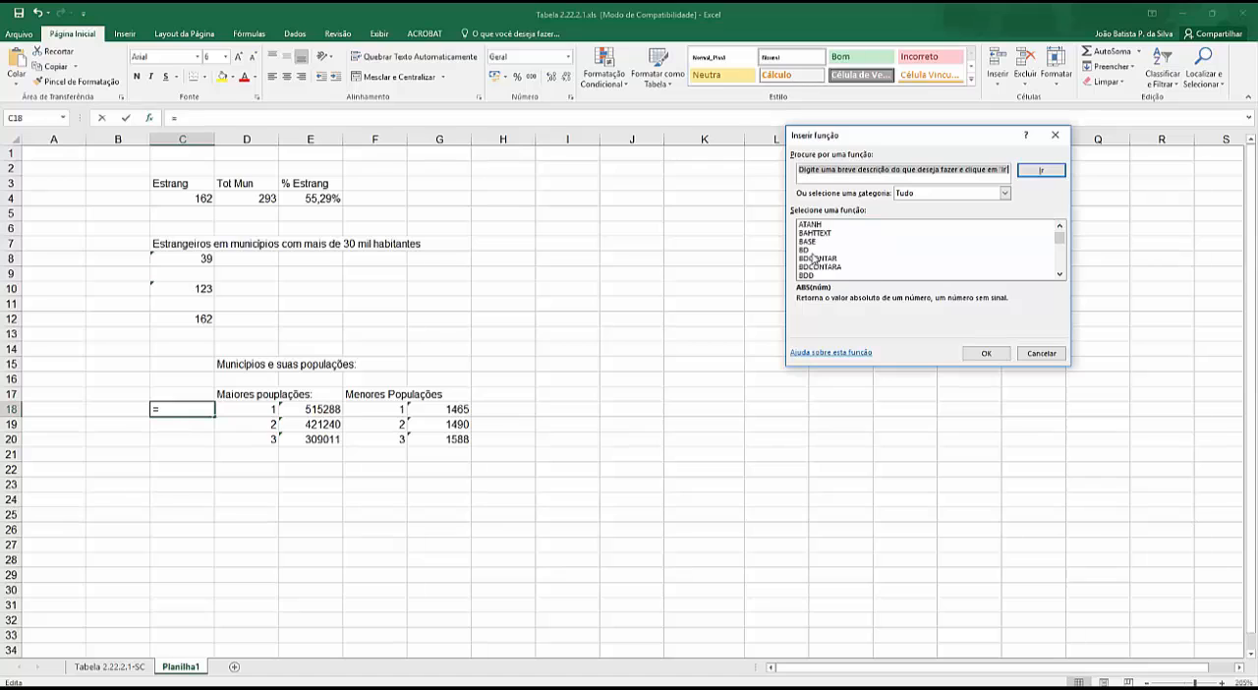
pyautogui.scroll(-20, 819, 260)
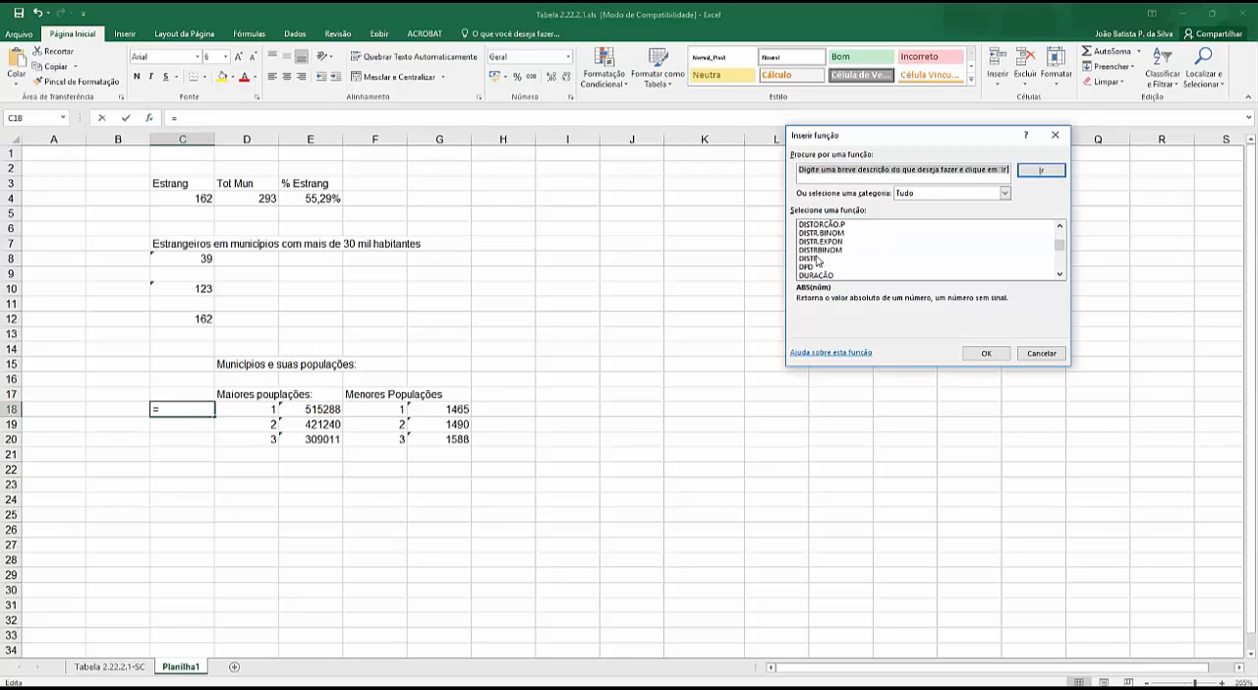
pyautogui.scroll(-15, 819, 261)
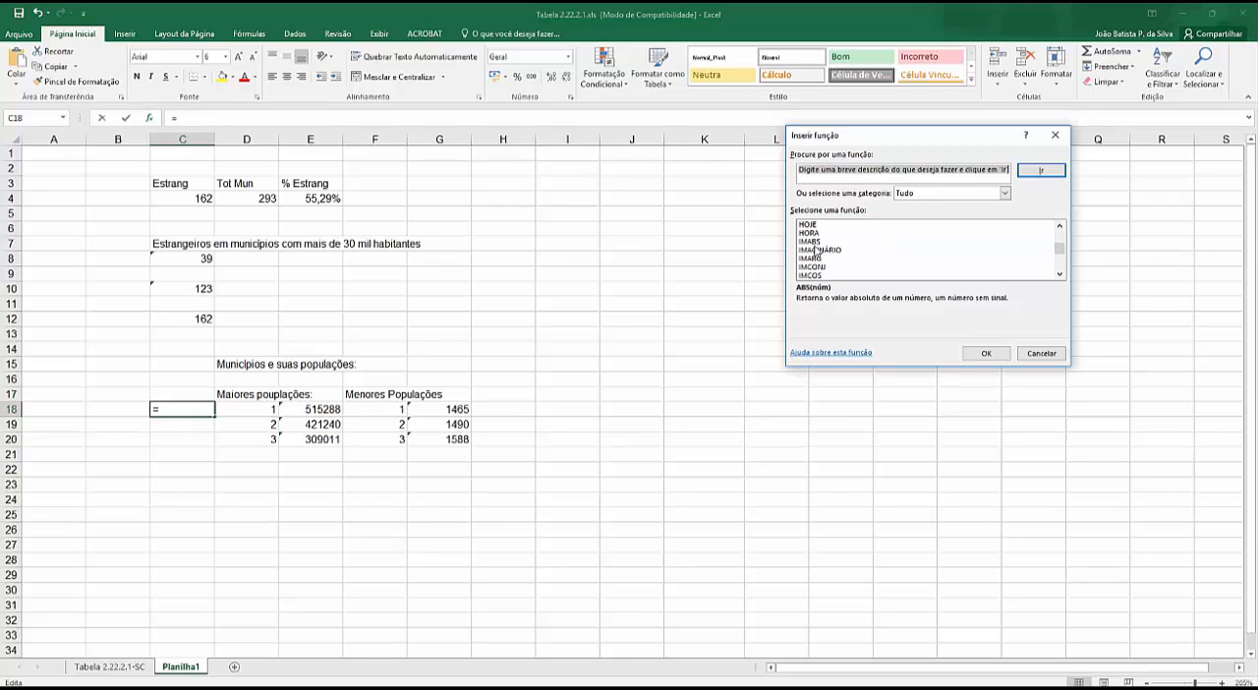
pyautogui.scroll(-10, 814, 258)
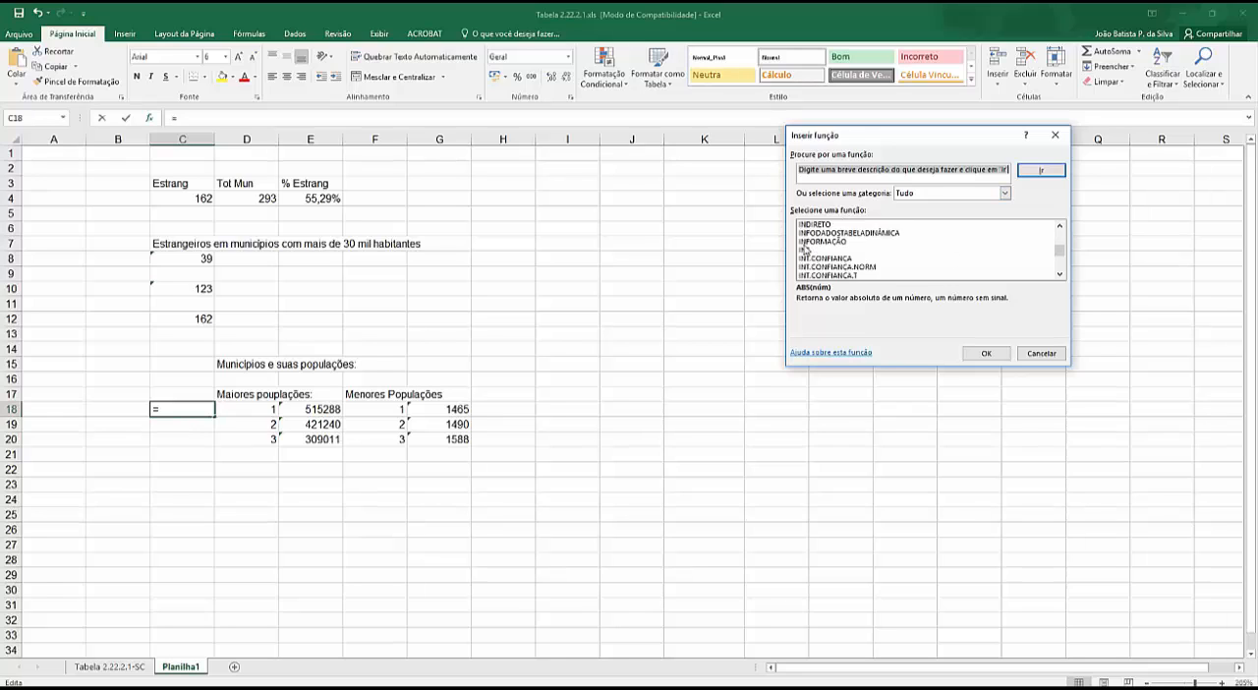
pyautogui.scroll(-10, 822, 266)
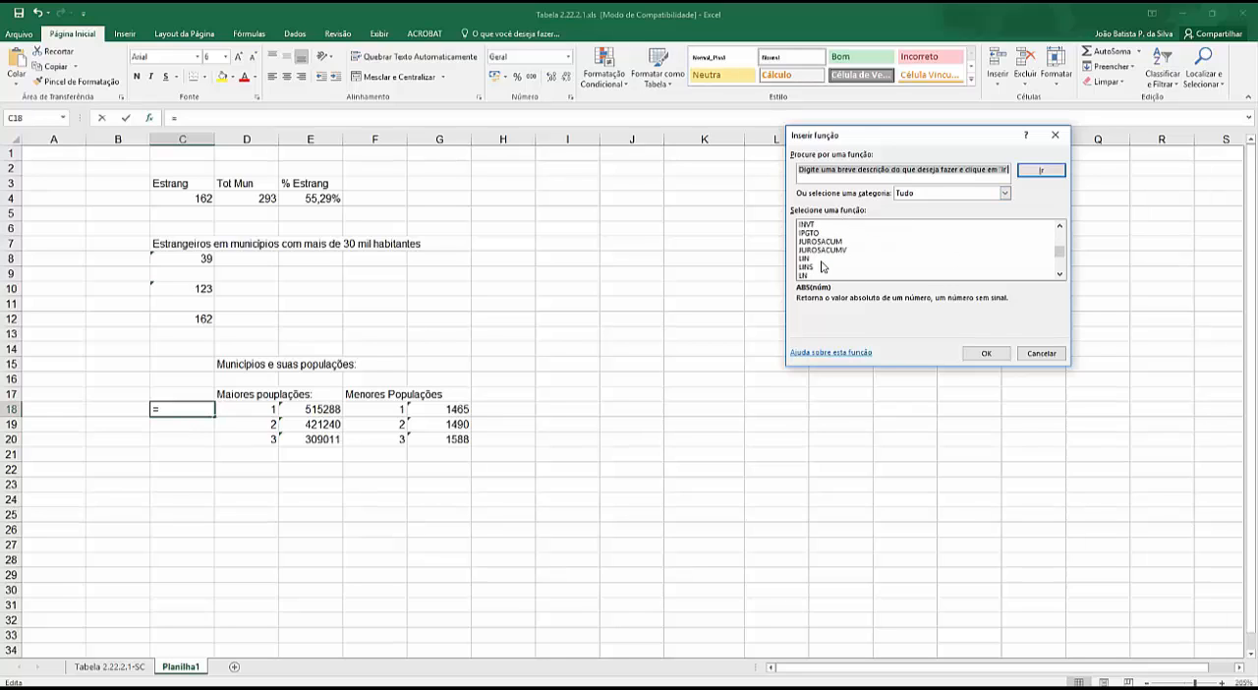
pyautogui.scroll(-12, 822, 266)
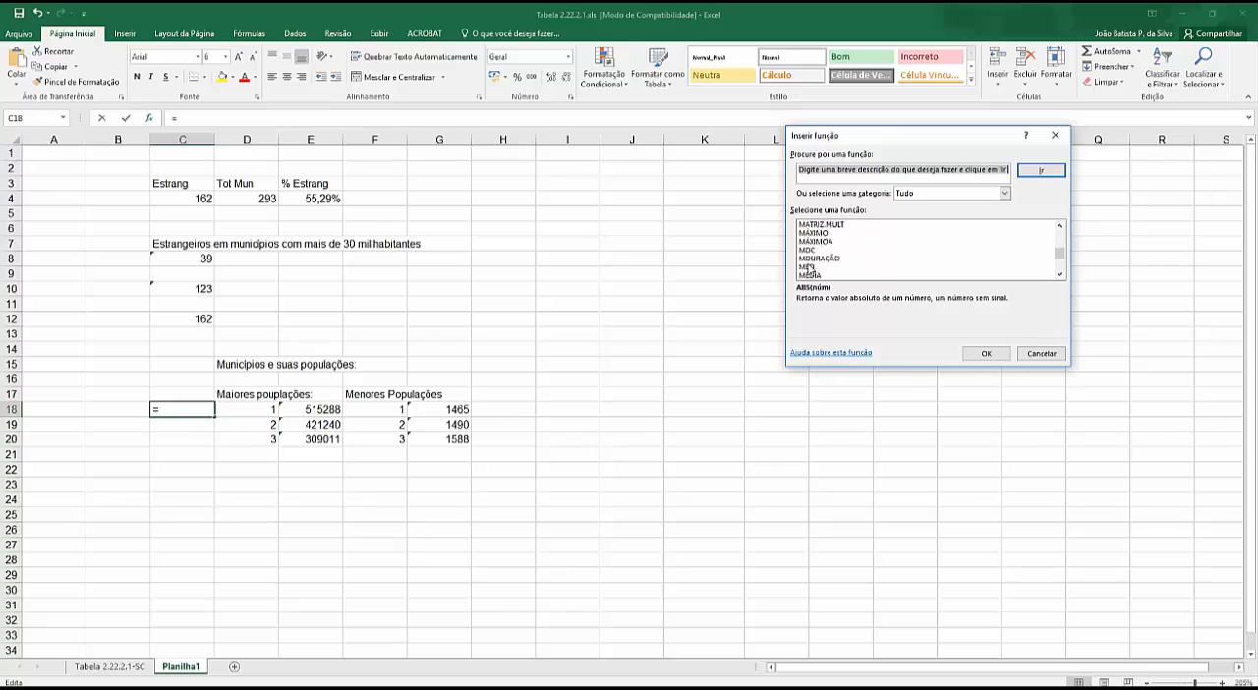
pyautogui.scroll(-12, 814, 272)
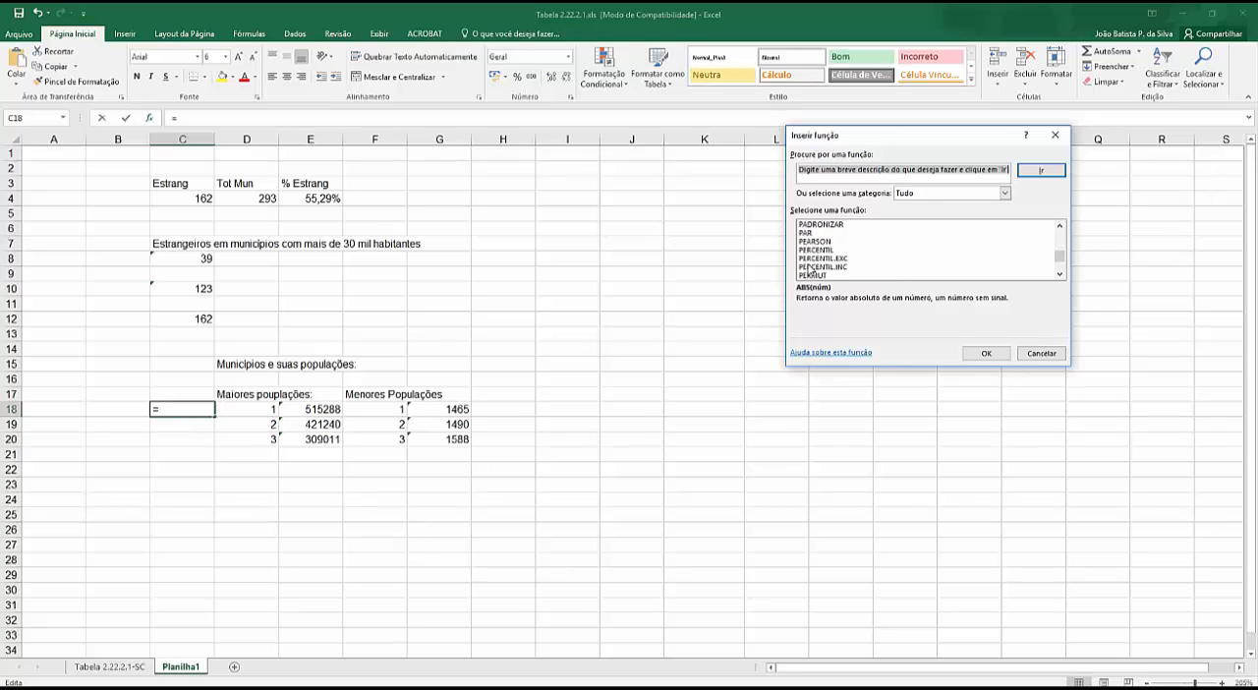
pyautogui.scroll(-8, 824, 277)
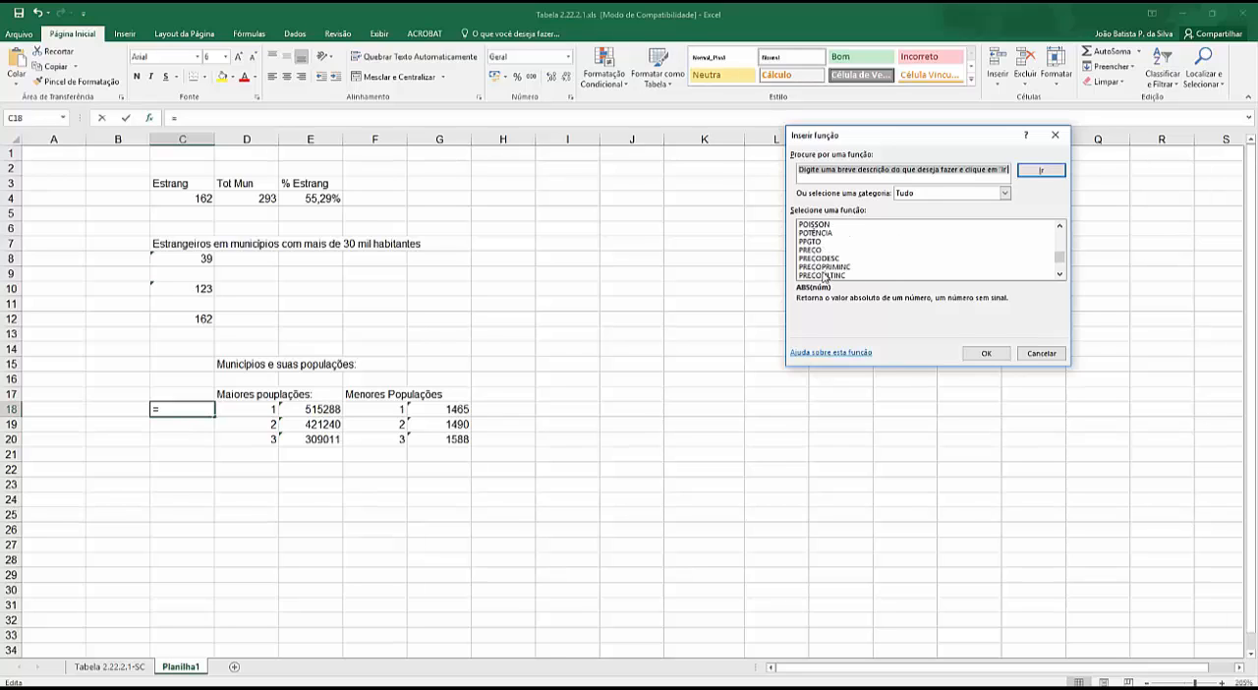
pyautogui.scroll(-1, 823, 279)
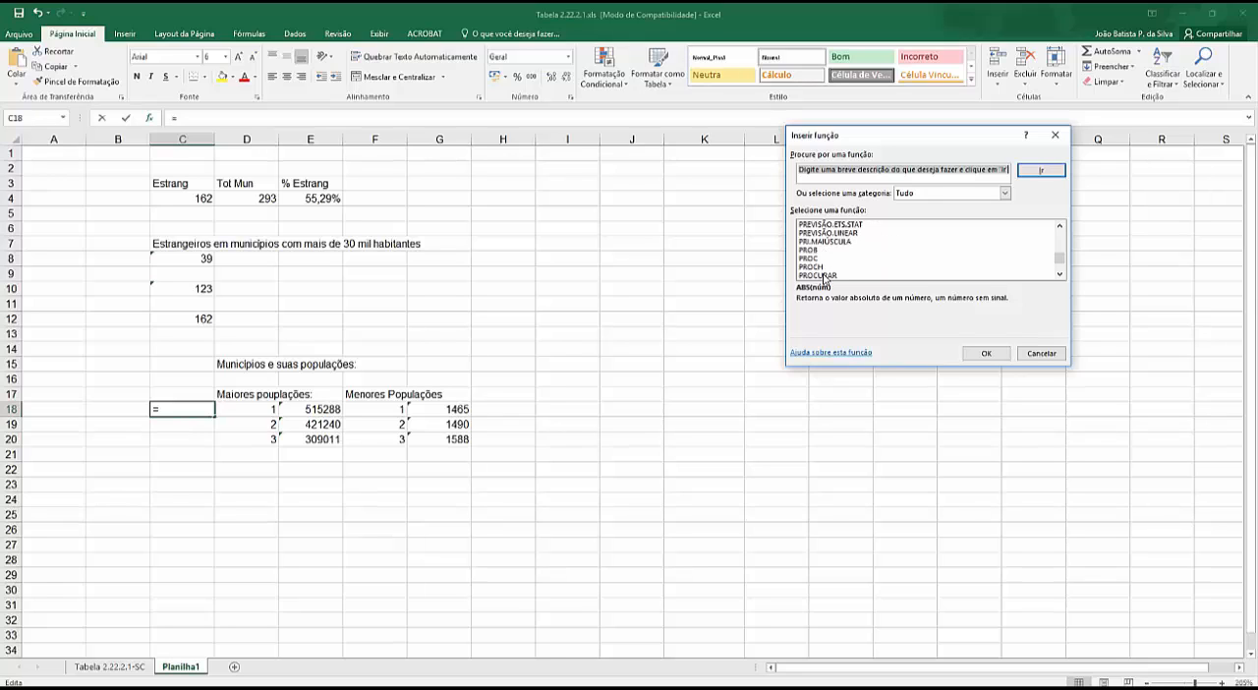
pyautogui.scroll(-1, 824, 278)
pyautogui.click(813, 259)
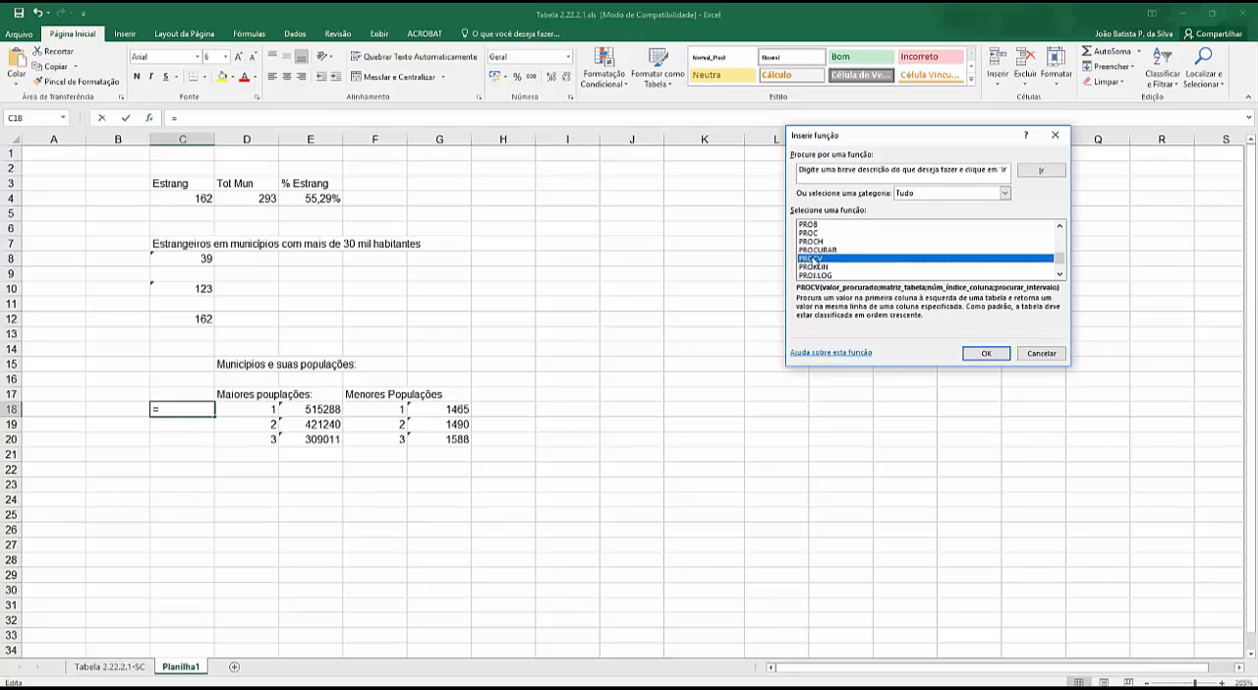
pyautogui.click(986, 353)
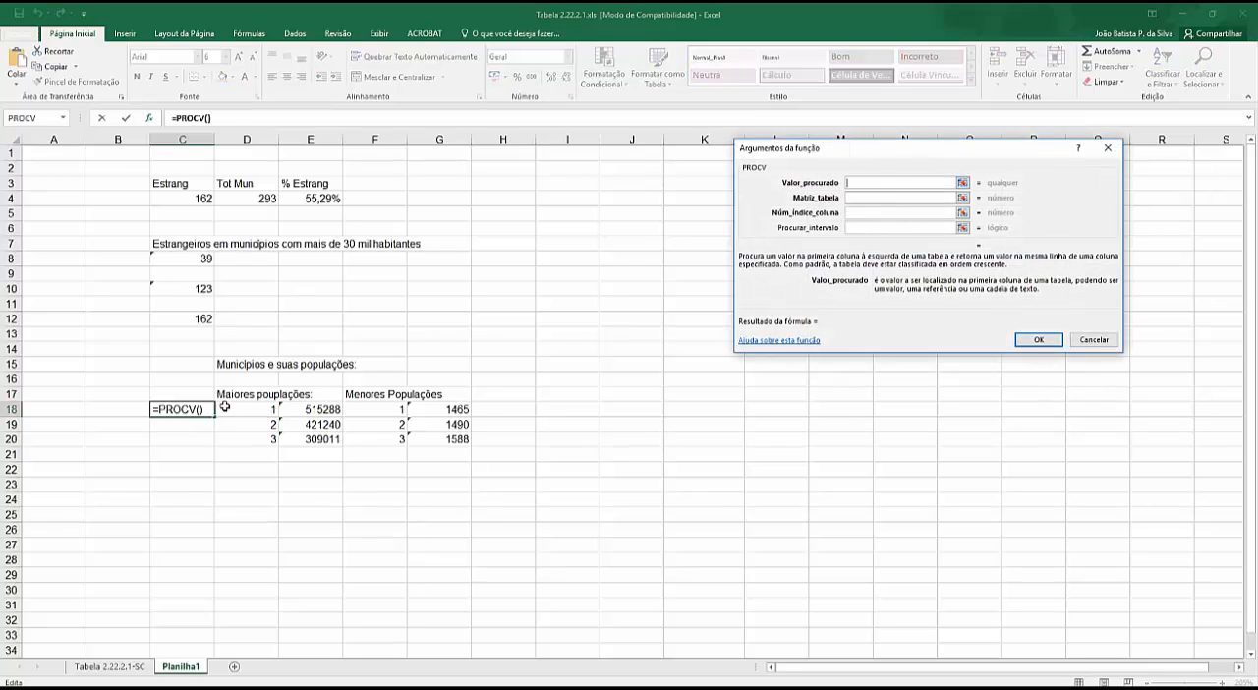
pyautogui.click(322, 412)
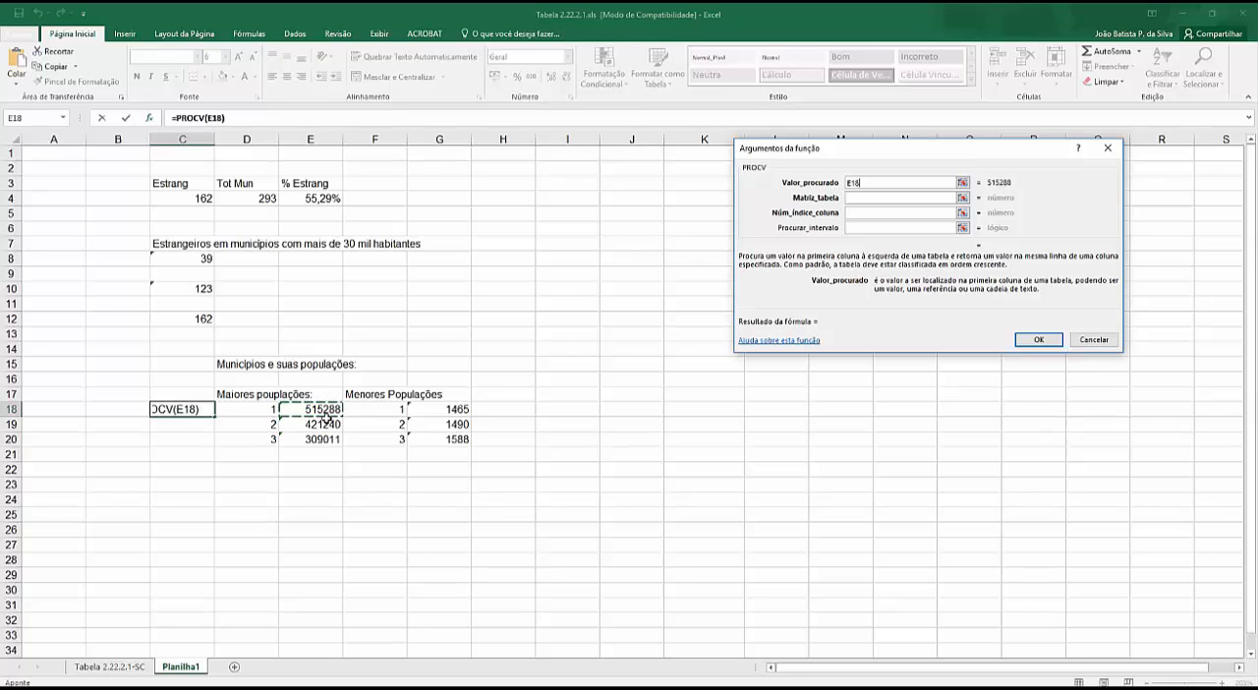
pyautogui.press('Escape')
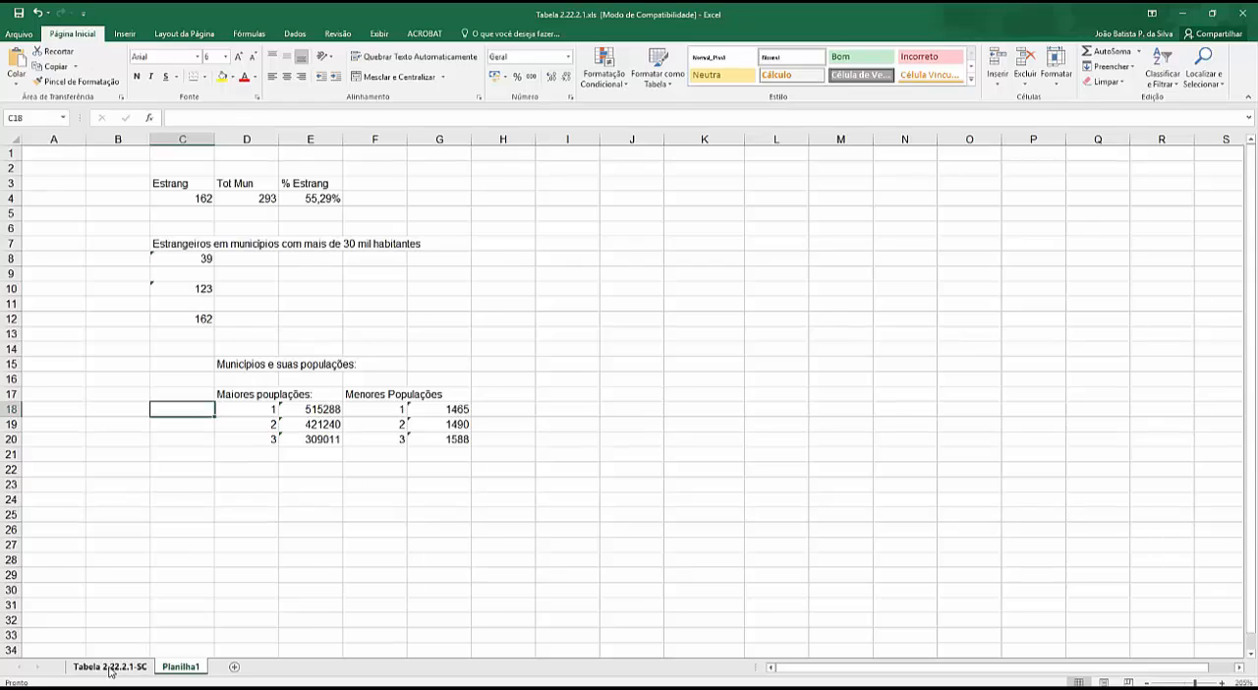
# - Enter the formula =C9 in cell A9 of the Tabela 2.22.2.1-SC sheet, replacing the municipality's sequence number
pyautogui.click(108, 666)
pyautogui.scroll(20, 302, 307)
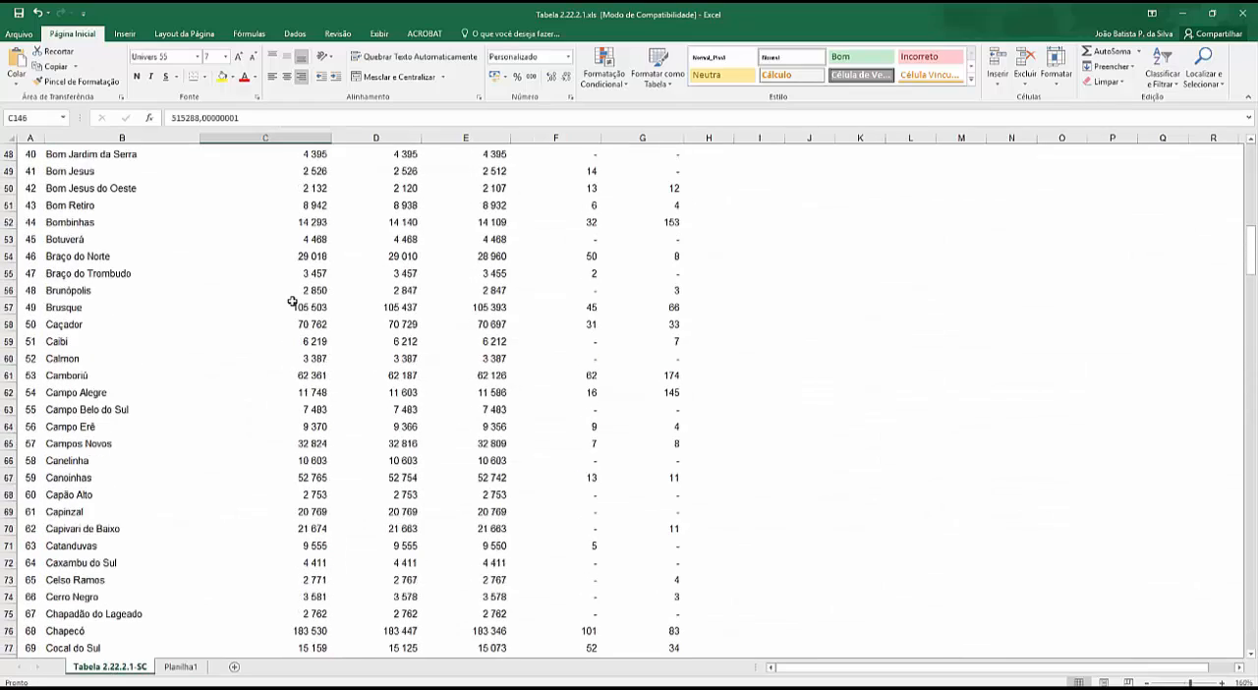
pyautogui.scroll(16, 303, 162)
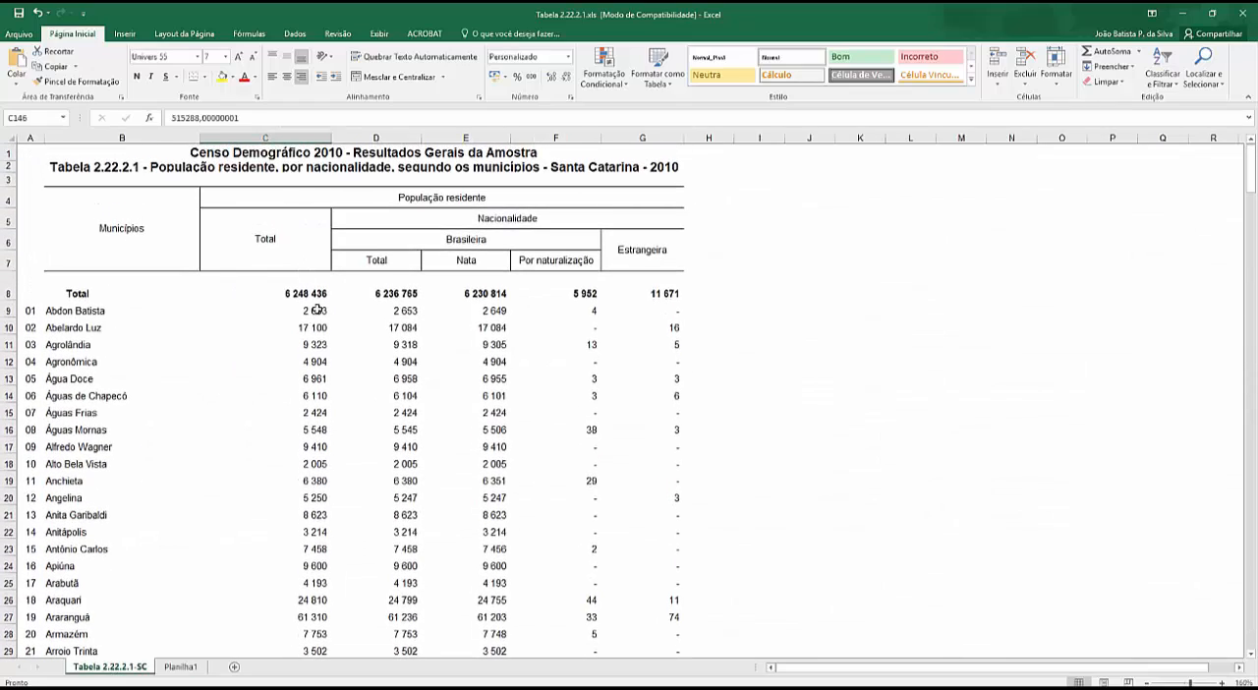
pyautogui.click(27, 311)
pyautogui.write('=')
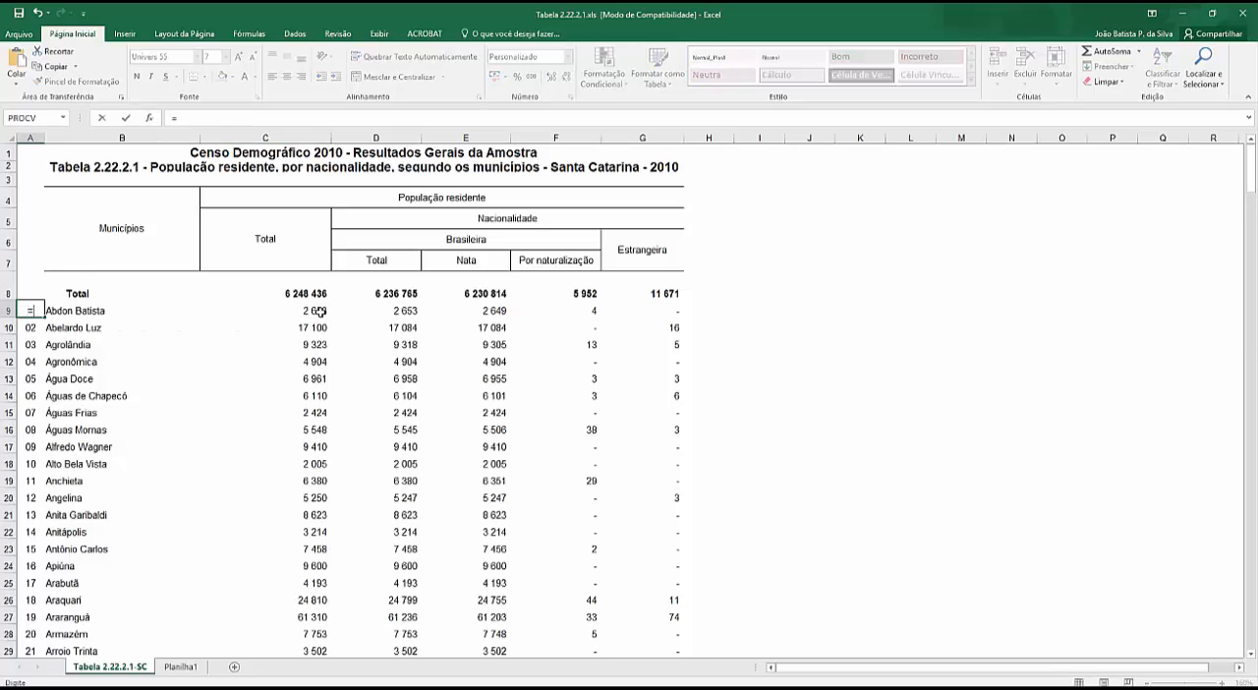
pyautogui.click(321, 311)
pyautogui.press('Return')
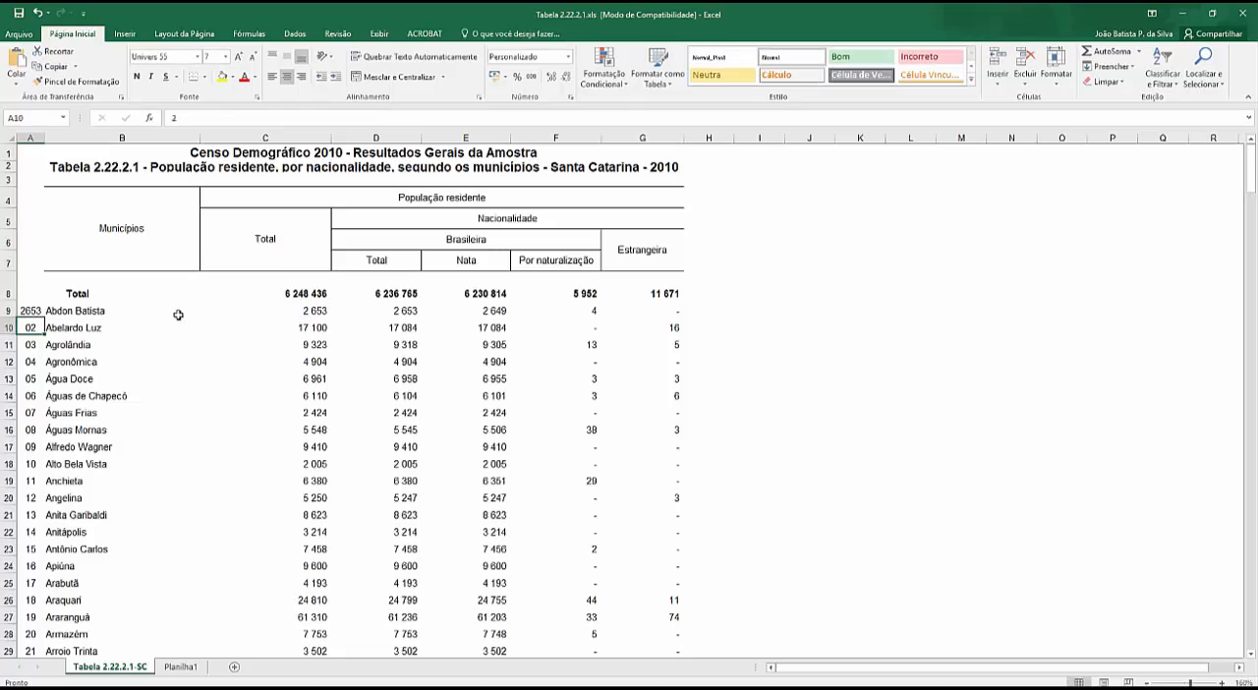
# - Fill the A9 formula down column A through the last municipality in row 301
pyautogui.click(27, 308)
pyautogui.moveTo(43, 317); pyautogui.dragTo(43, 317)
pyautogui.doubleClick(43, 317)
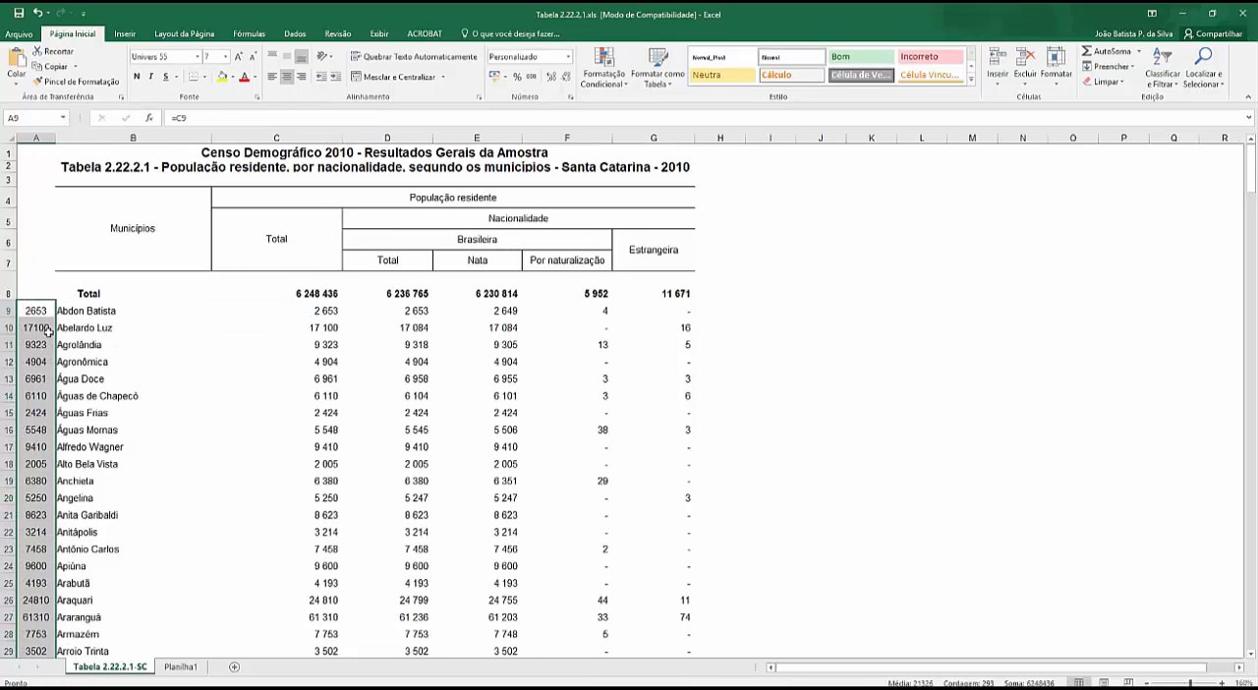
# - Enter a PROCV formula in C18 of Planilha1 that looks up E18 in 'Tabela 2.22.2.1-SC'!A9:B301 and returns column 2
pyautogui.click(181, 667)
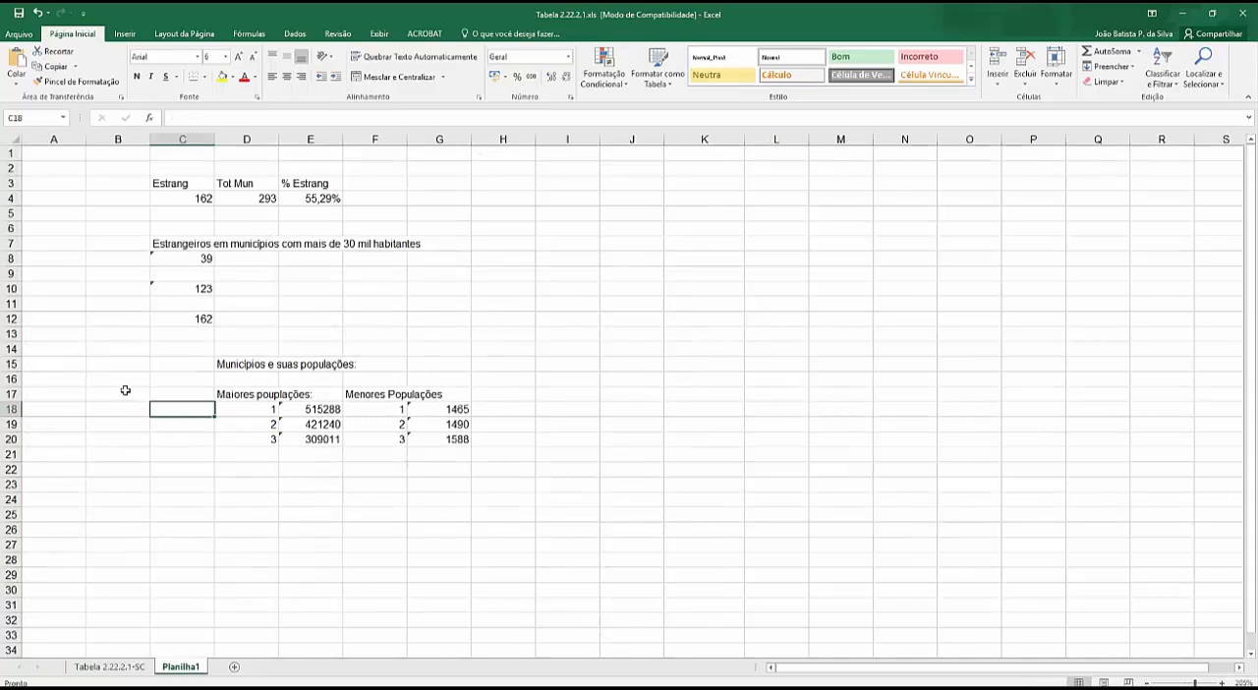
pyautogui.write('=')
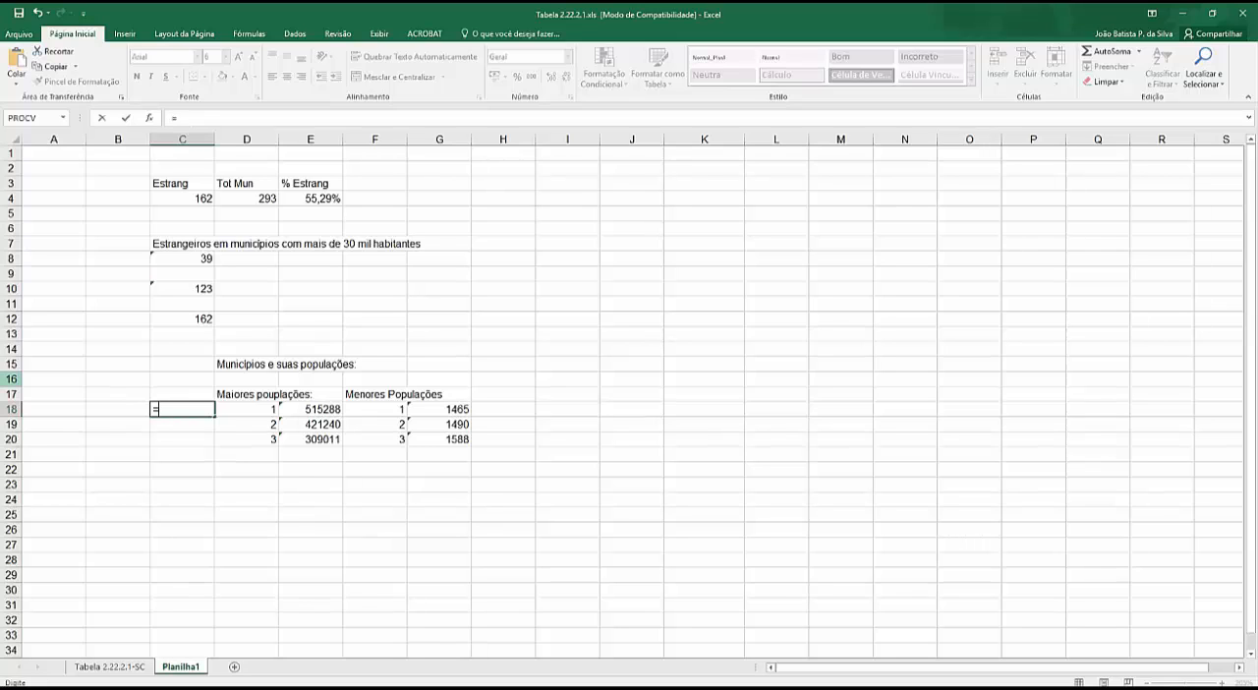
pyautogui.write('procv(')
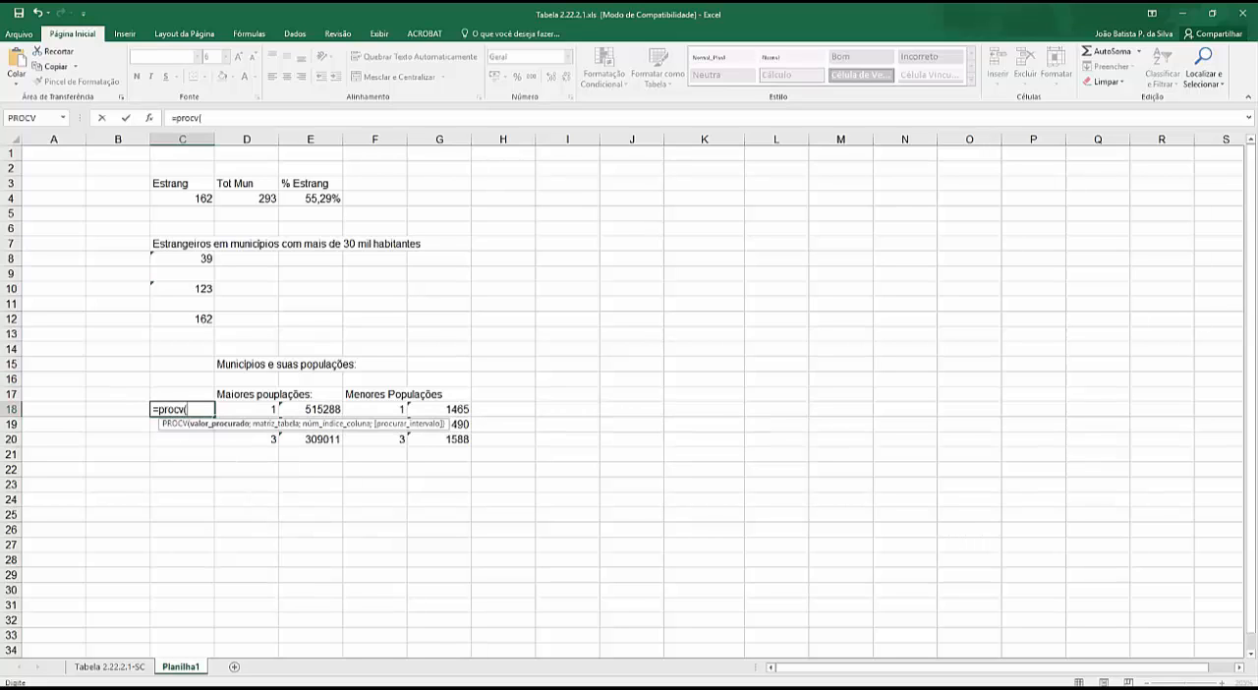
pyautogui.click(298, 410)
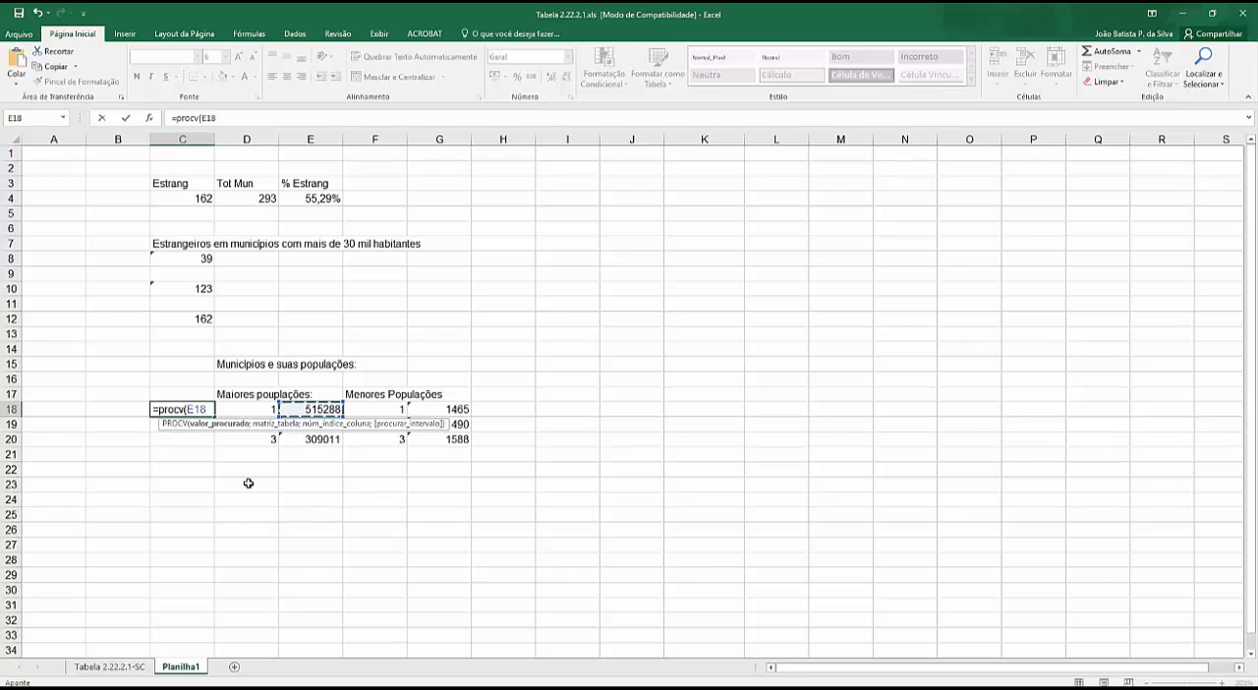
pyautogui.write(';')
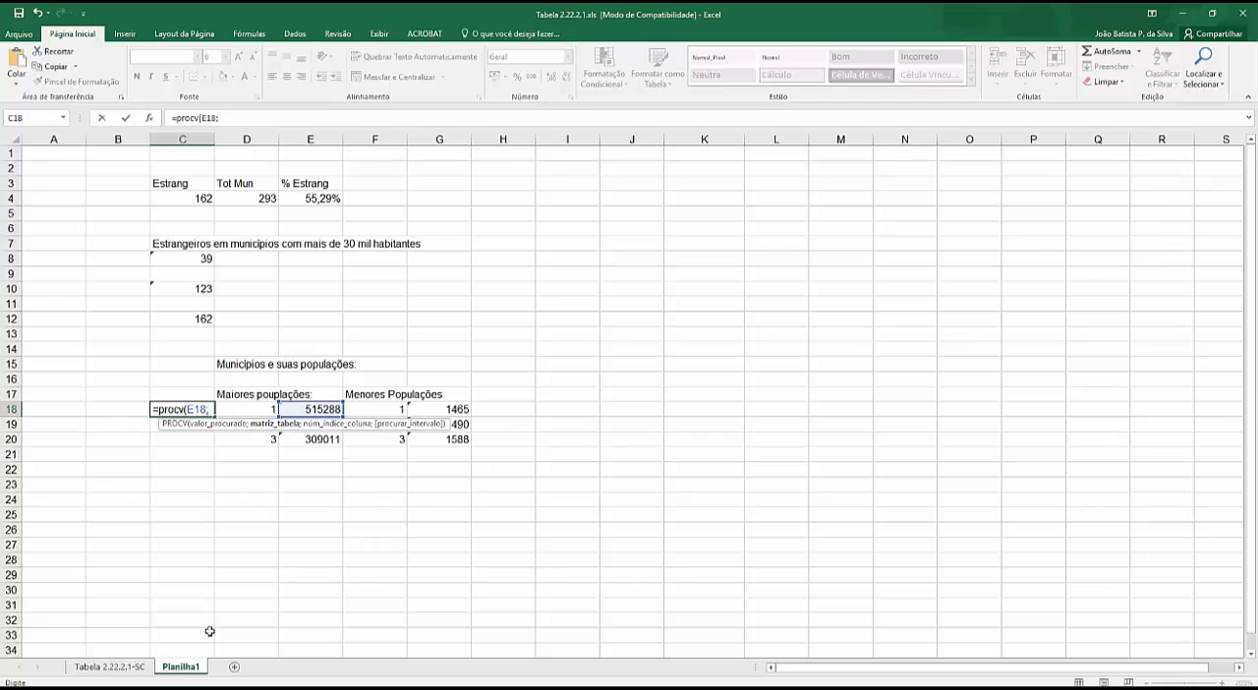
pyautogui.click(120, 667)
pyautogui.moveTo(37, 311); pyautogui.dragTo(147, 631)
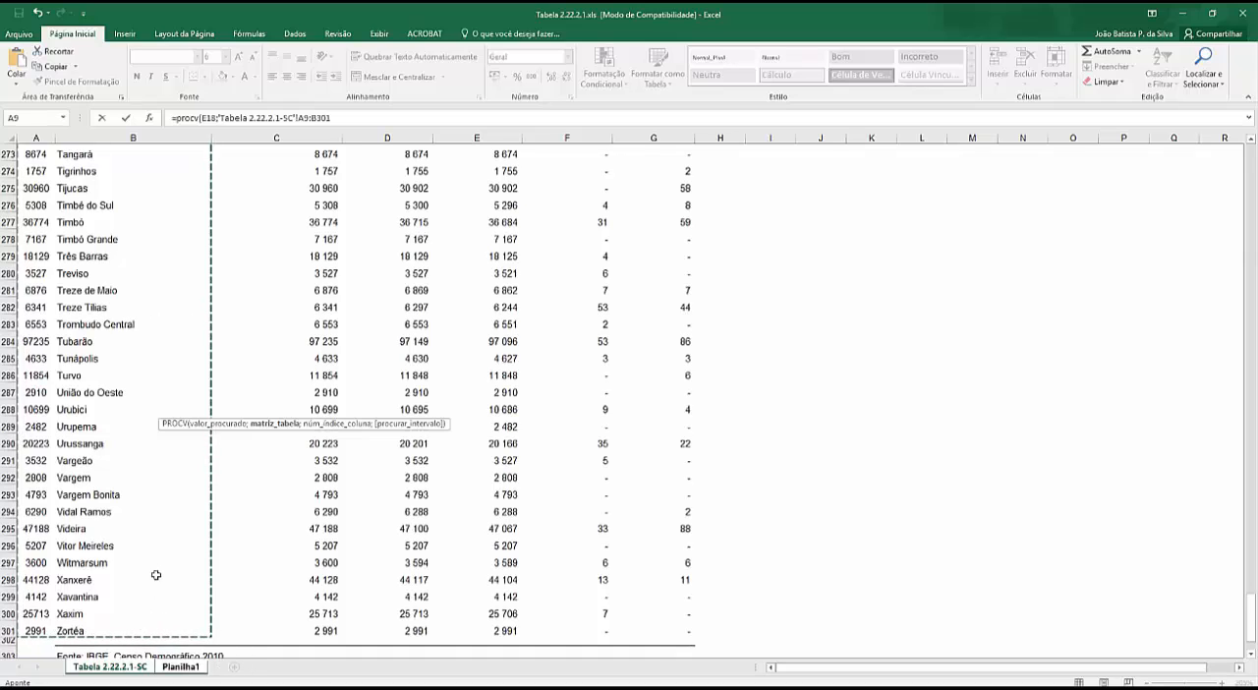
pyautogui.click(339, 117)
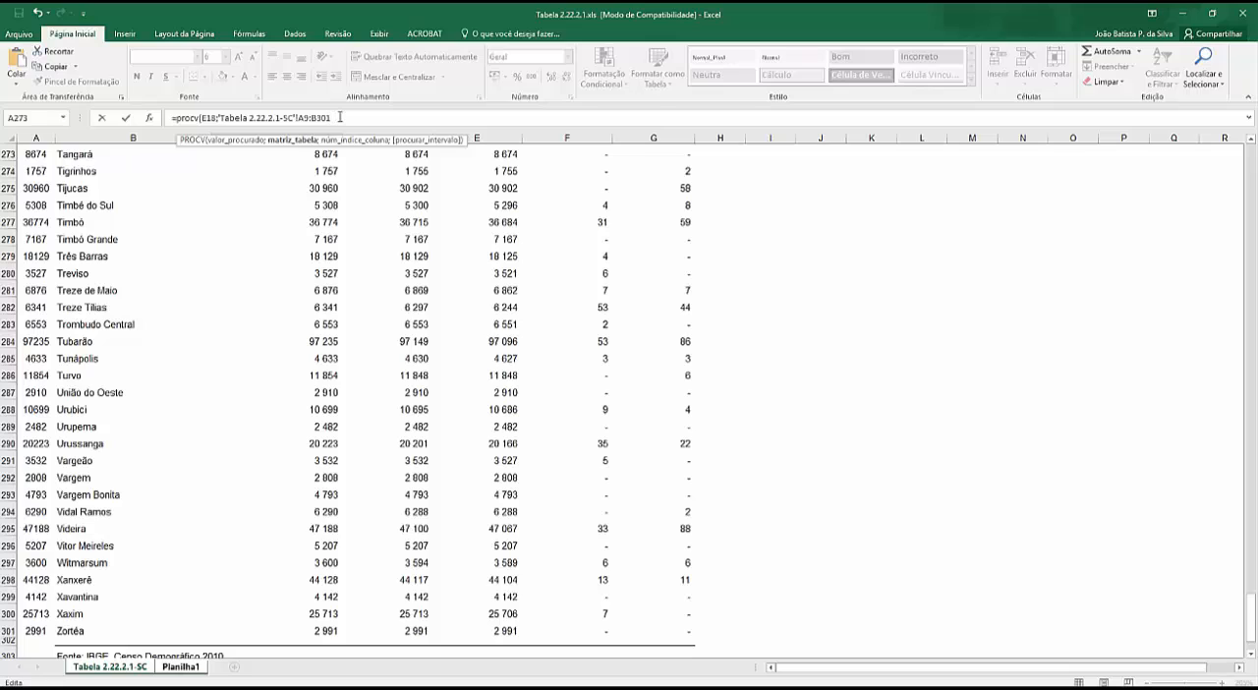
pyautogui.write(';')
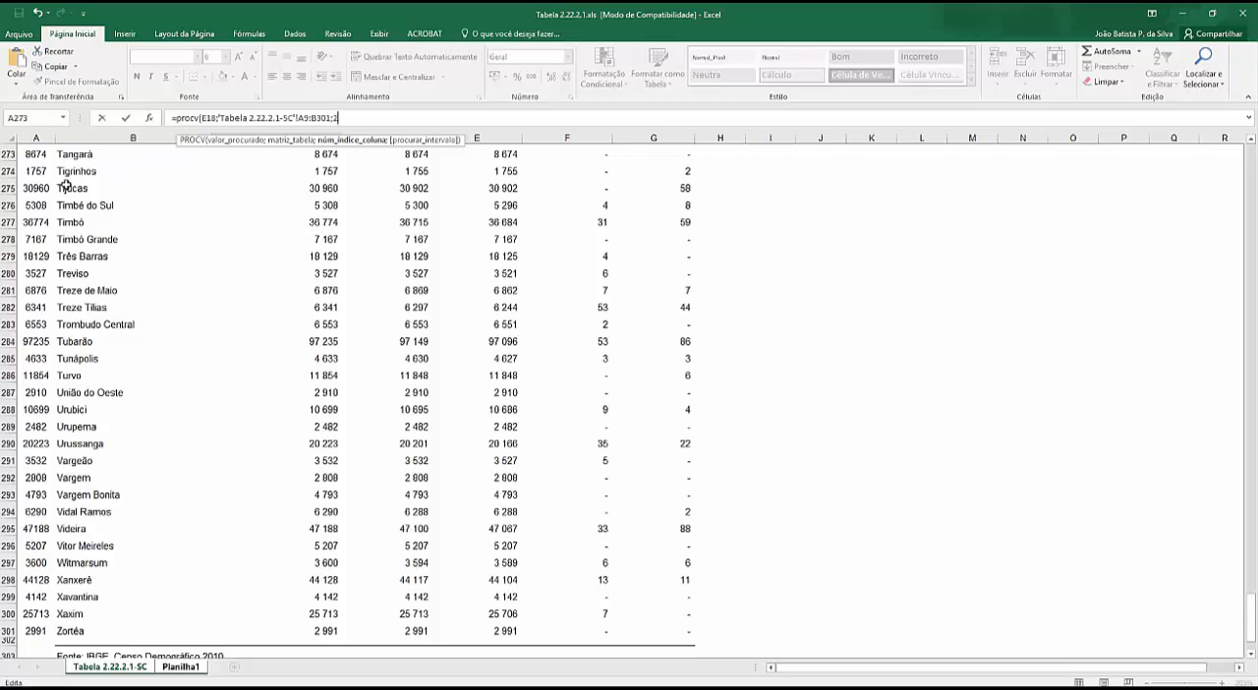
pyautogui.write('2')
pyautogui.press('Return')
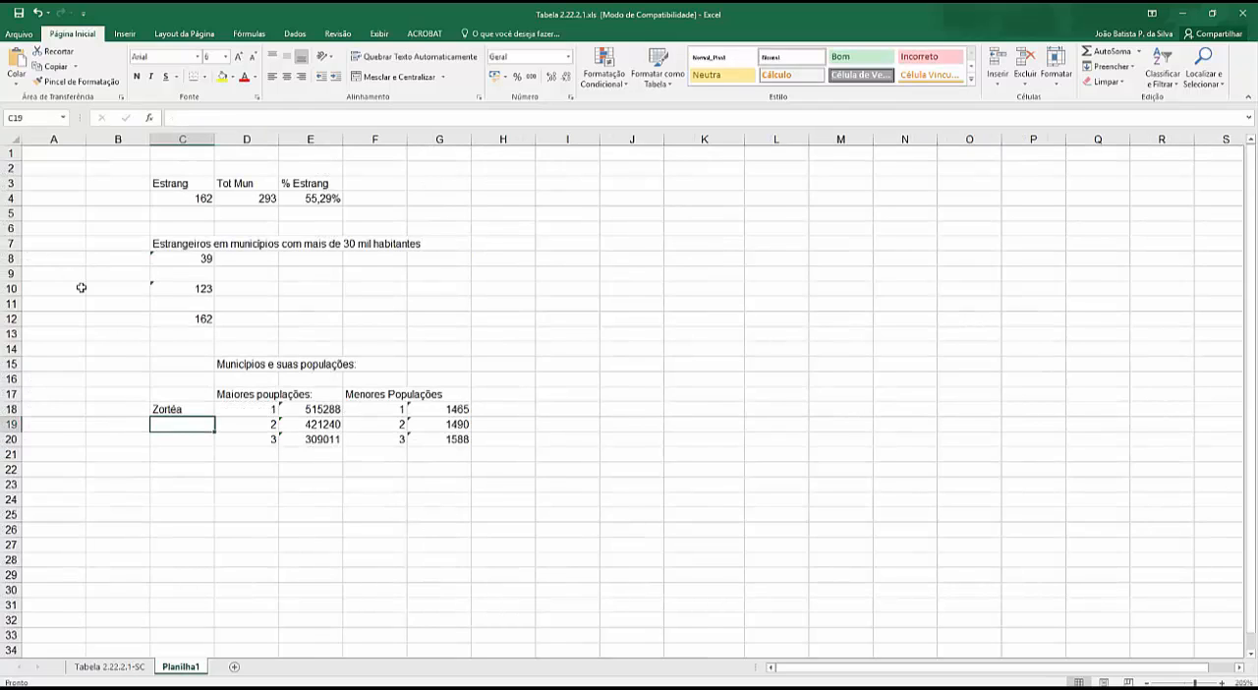
# - Add FALSO as the fourth argument of the PROCV formula in C18 to require an exact match
pyautogui.click(173, 411)
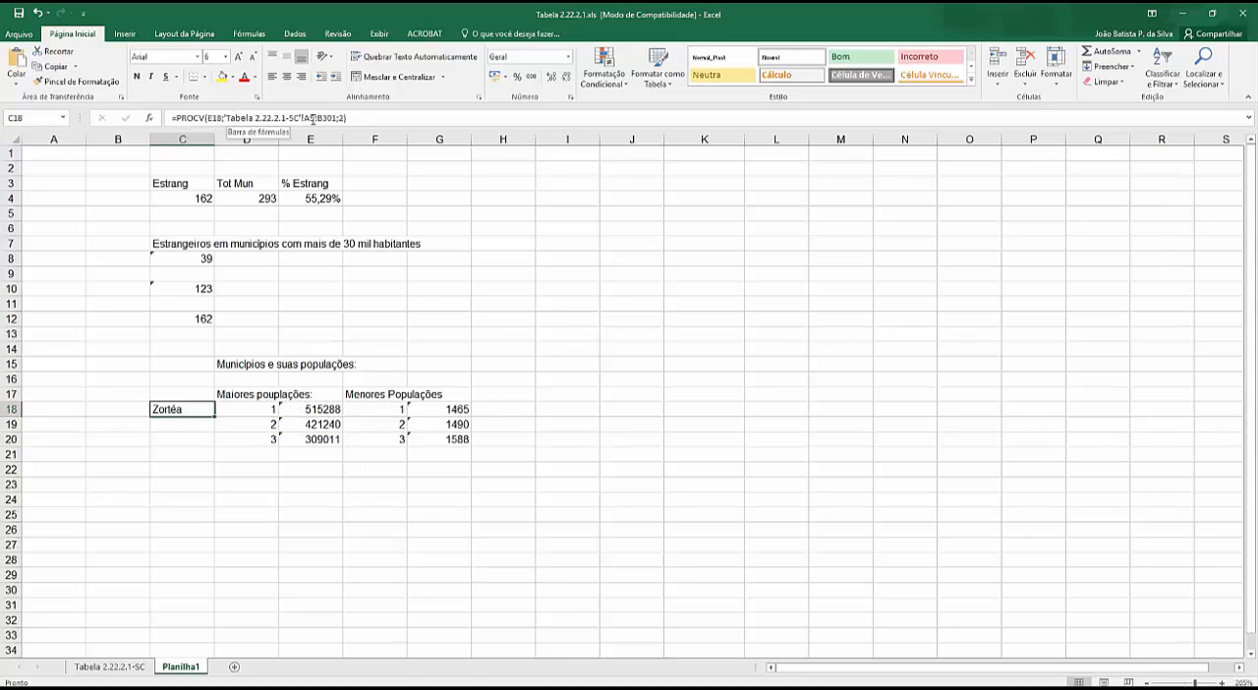
pyautogui.click(202, 426)
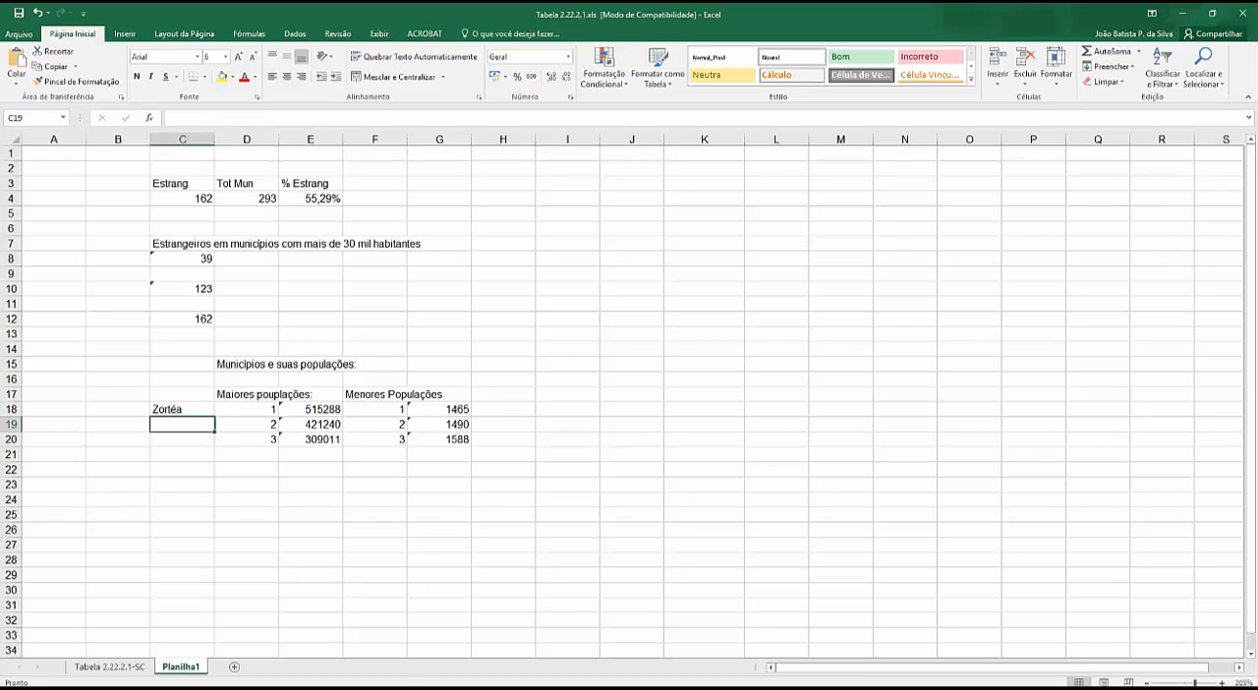
pyautogui.hotkey('alt', 'Tab')
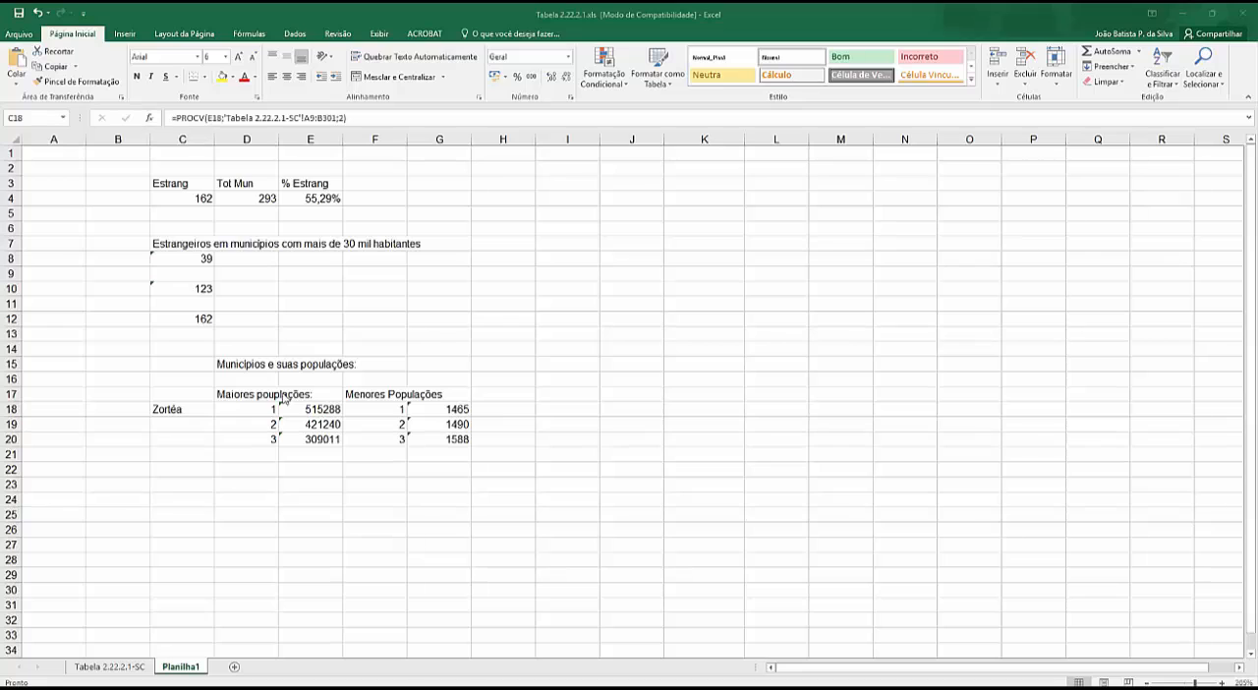
pyautogui.click(179, 411)
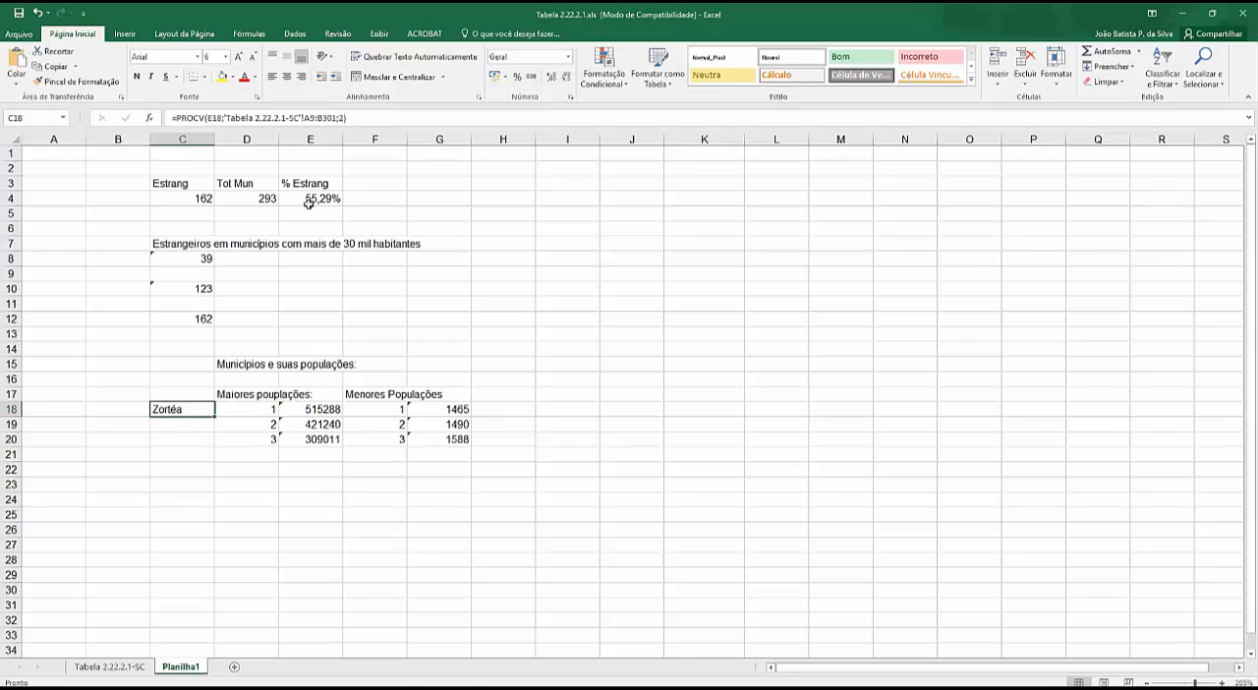
pyautogui.click(344, 118)
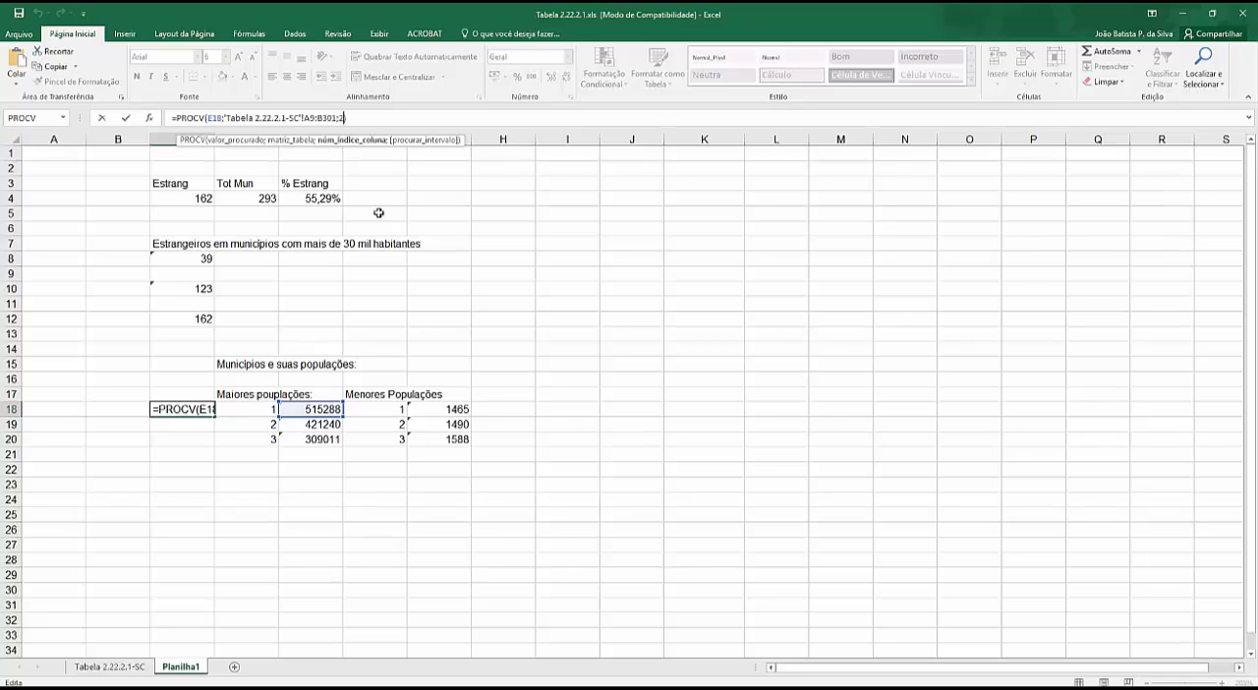
pyautogui.write(';falso')
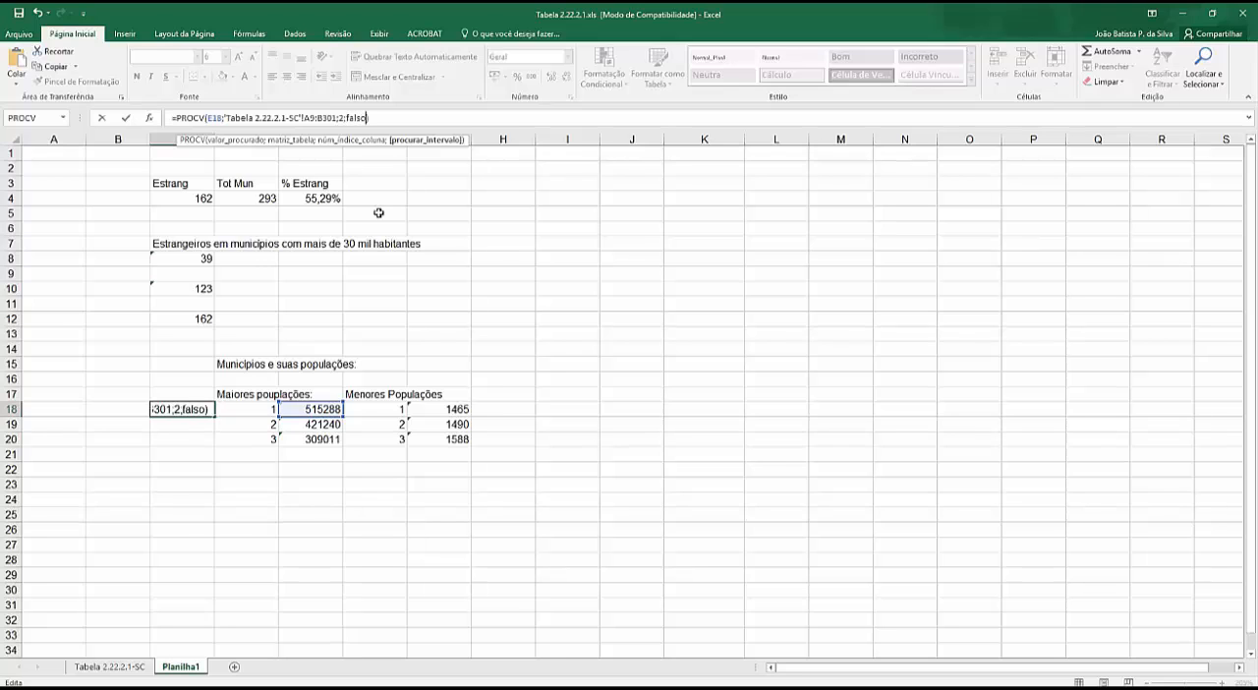
pyautogui.write(')')
pyautogui.press('Return')
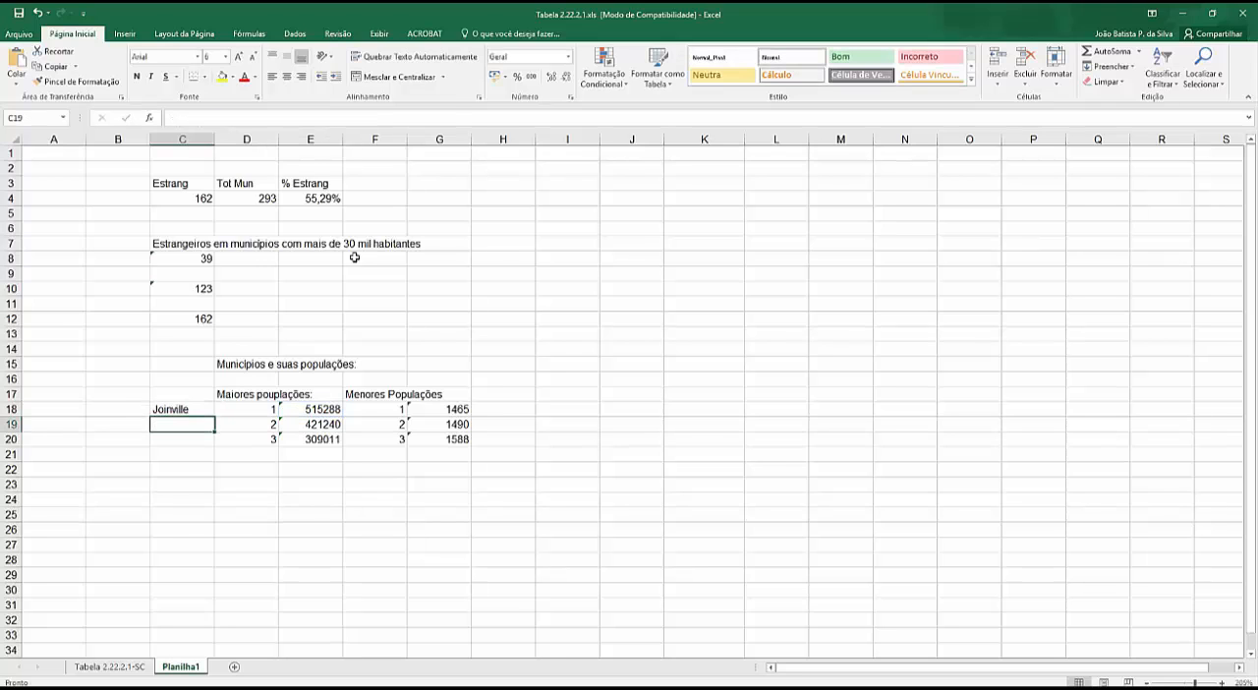
# - Make the first cell of the lookup range in the C18 PROCV formula absolute as $A$9
pyautogui.click(183, 408)
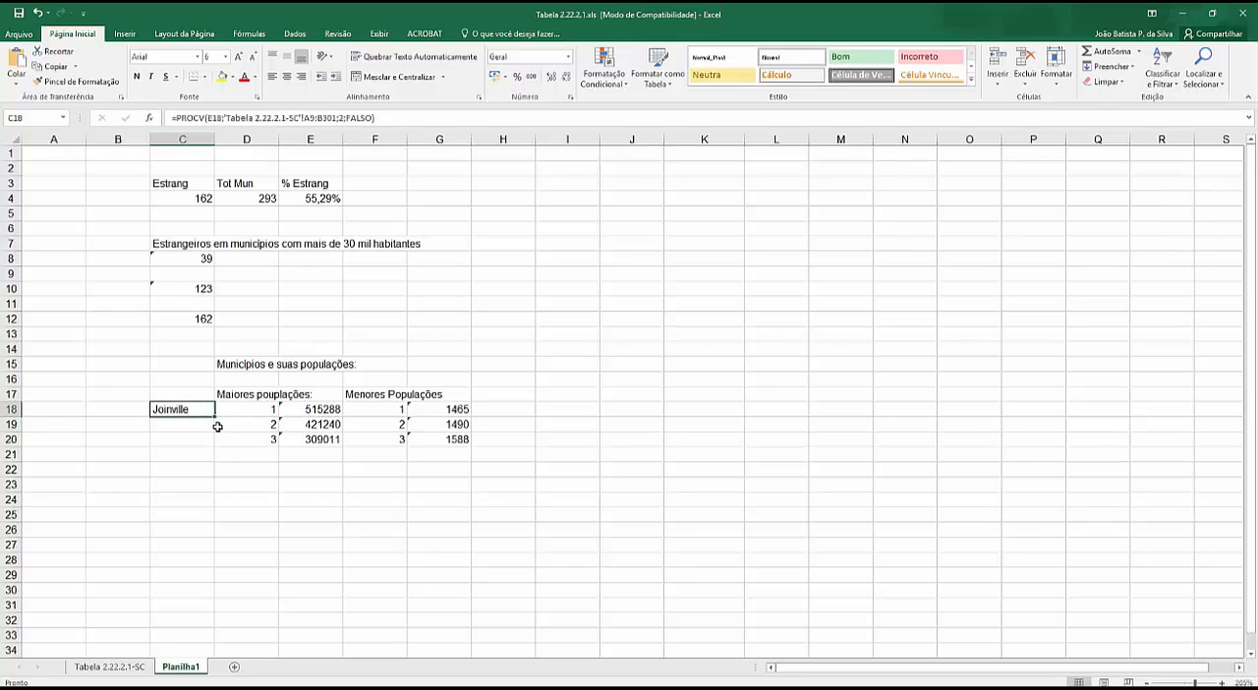
pyautogui.click(228, 117)
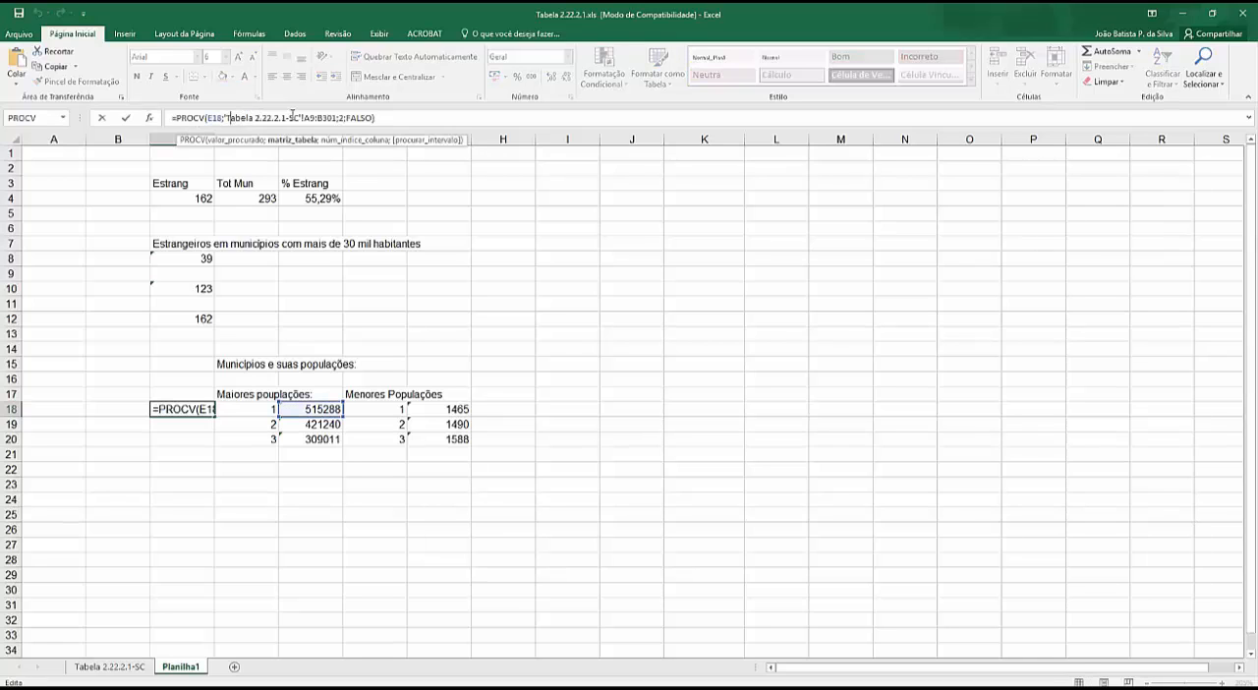
pyautogui.click(304, 117)
pyautogui.write('$A$')
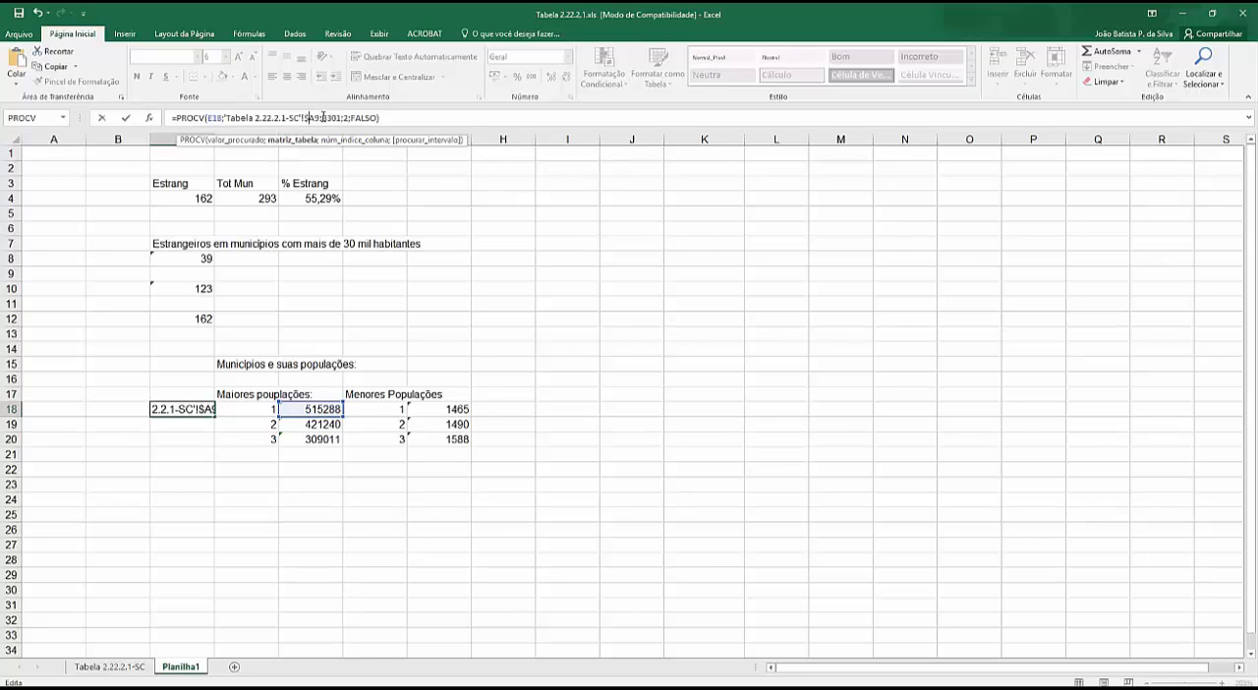
pyautogui.click(317, 117)
pyautogui.write('$')
# - Make the last cell of the lookup range in the C18 PROCV formula absolute as $B$301 and commit the formula
pyautogui.click(329, 117)
pyautogui.write('$')
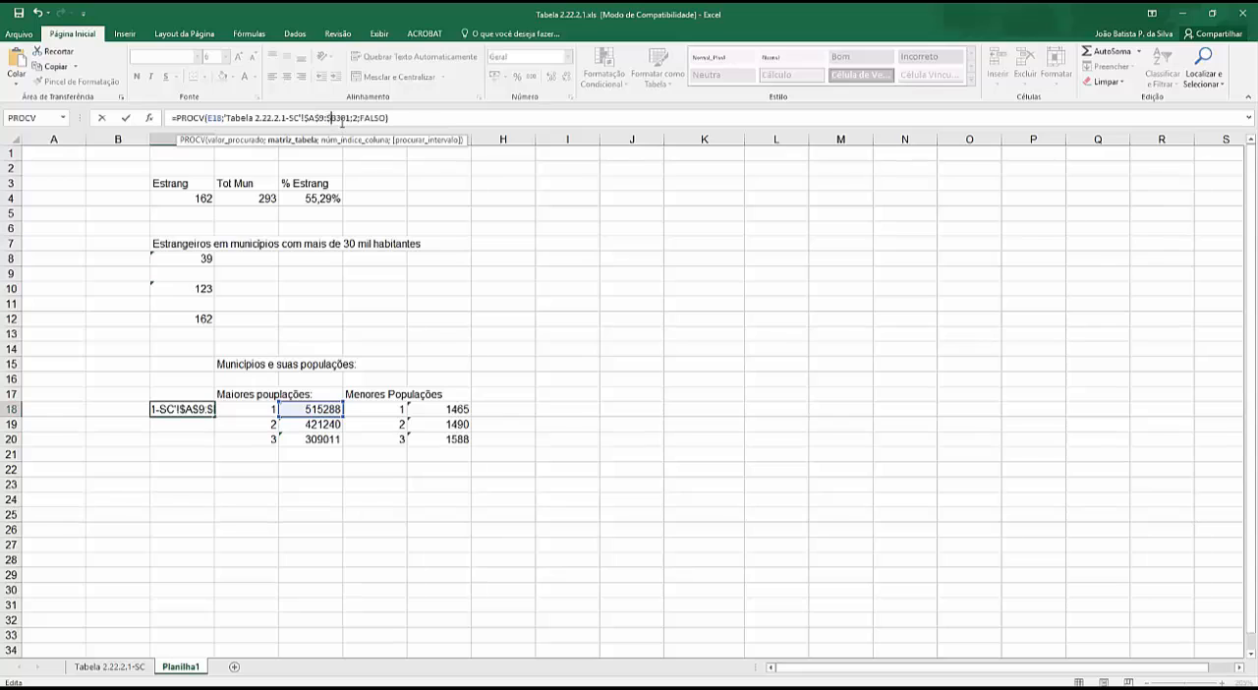
pyautogui.click(341, 117)
pyautogui.write('$')
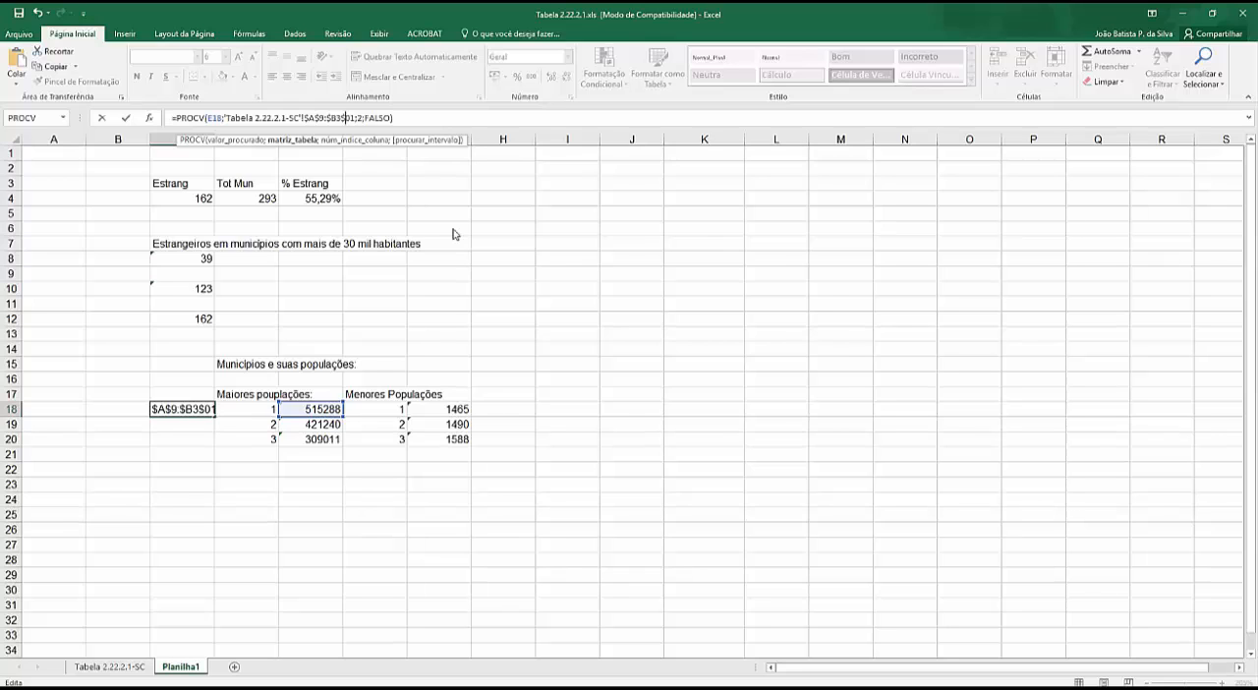
pyautogui.press('Return')
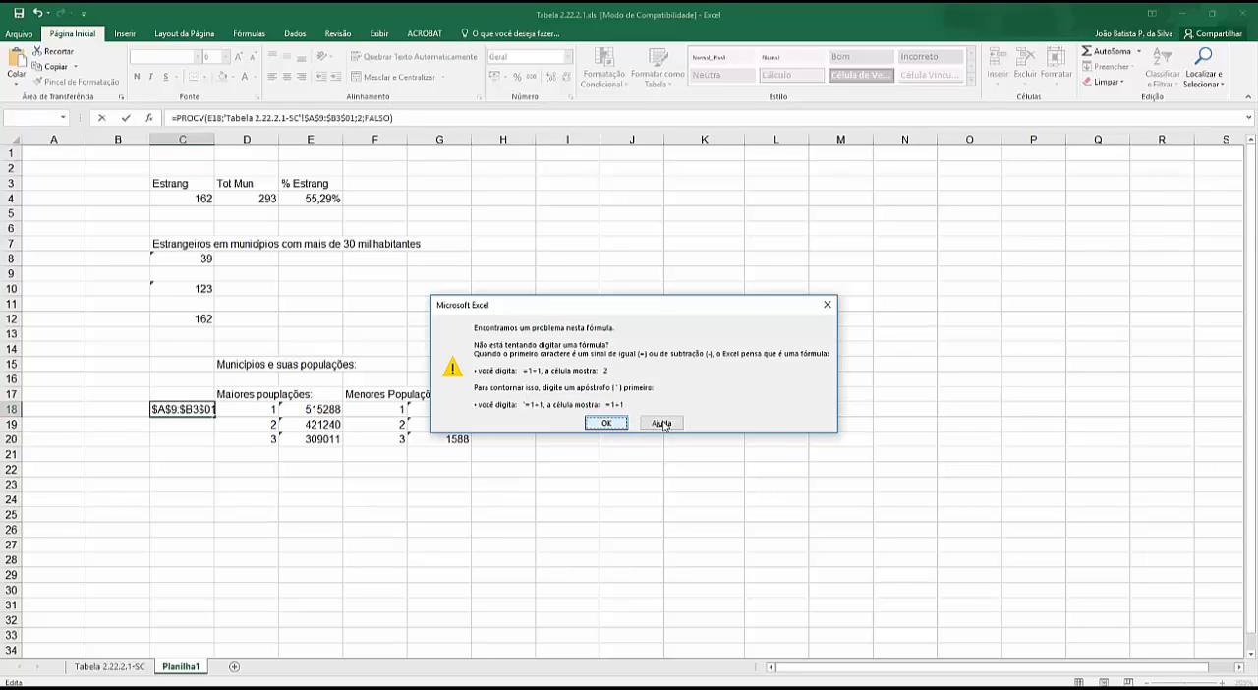
pyautogui.click(620, 425)
pyautogui.click(341, 118)
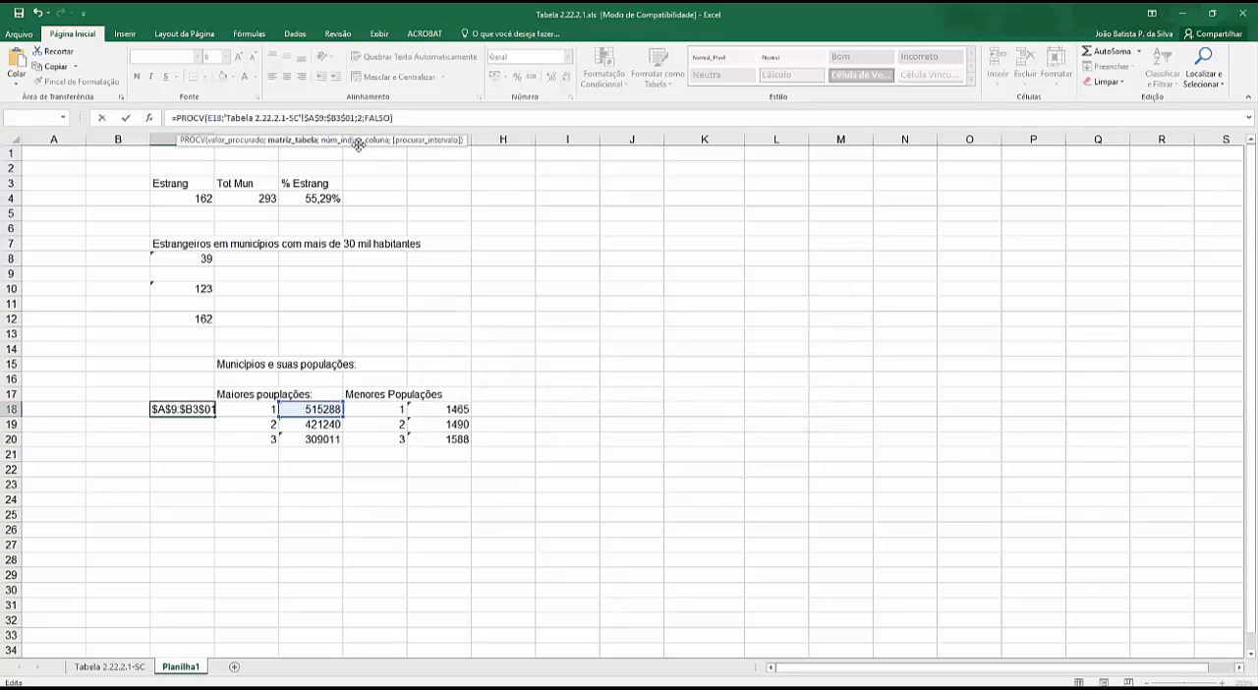
pyautogui.press('BackSpace')
pyautogui.write('$')
pyautogui.press('Return')
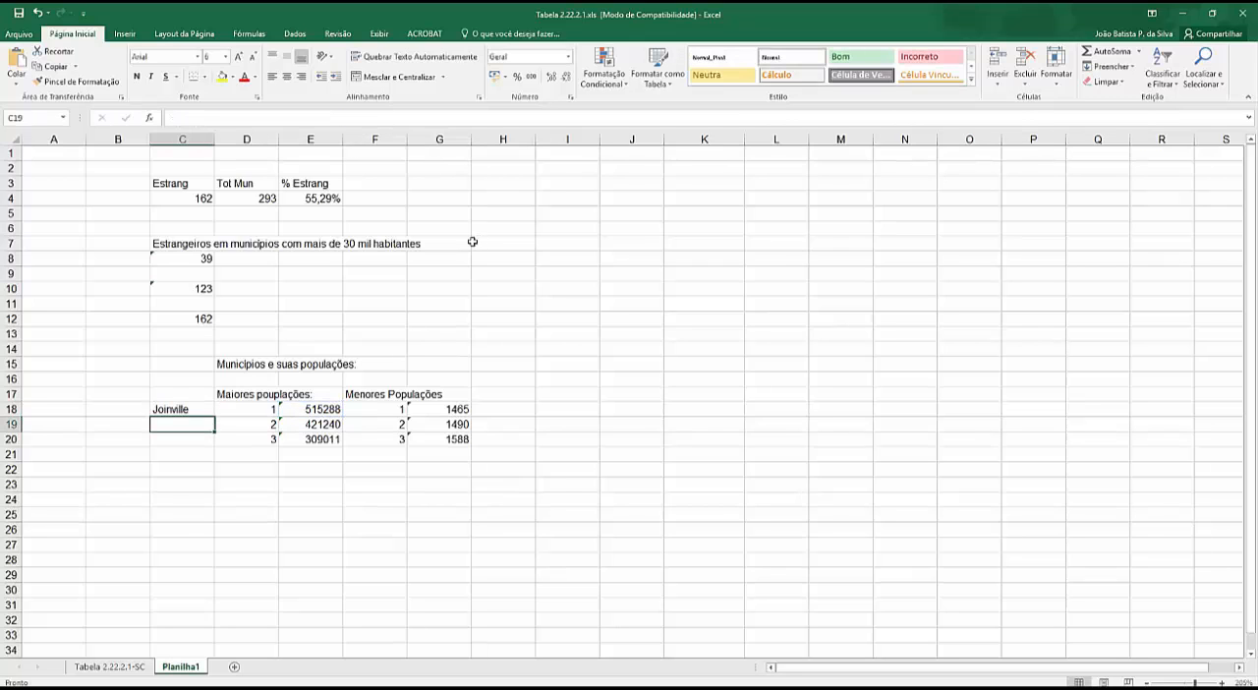
# - Fill the C18 PROCV formula down to C20 to name the three most populous municipalities
pyautogui.click(195, 407)
pyautogui.moveTo(214, 417); pyautogui.dragTo(212, 444)
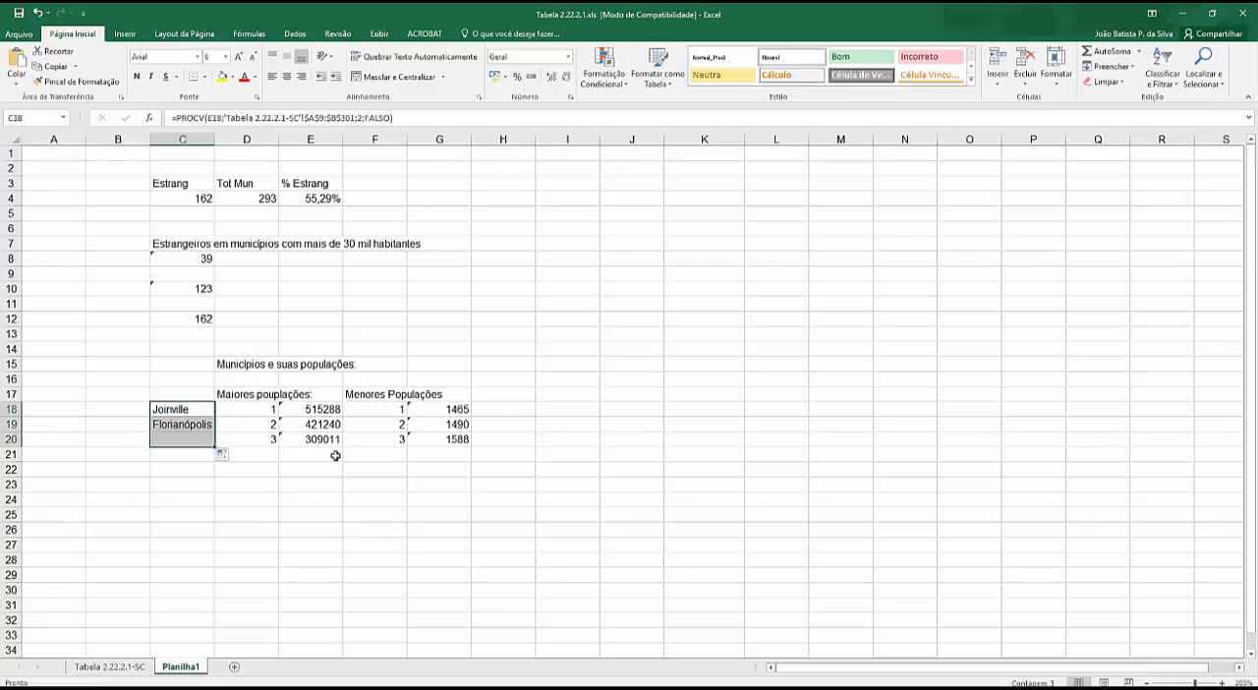
pyautogui.click(189, 430)
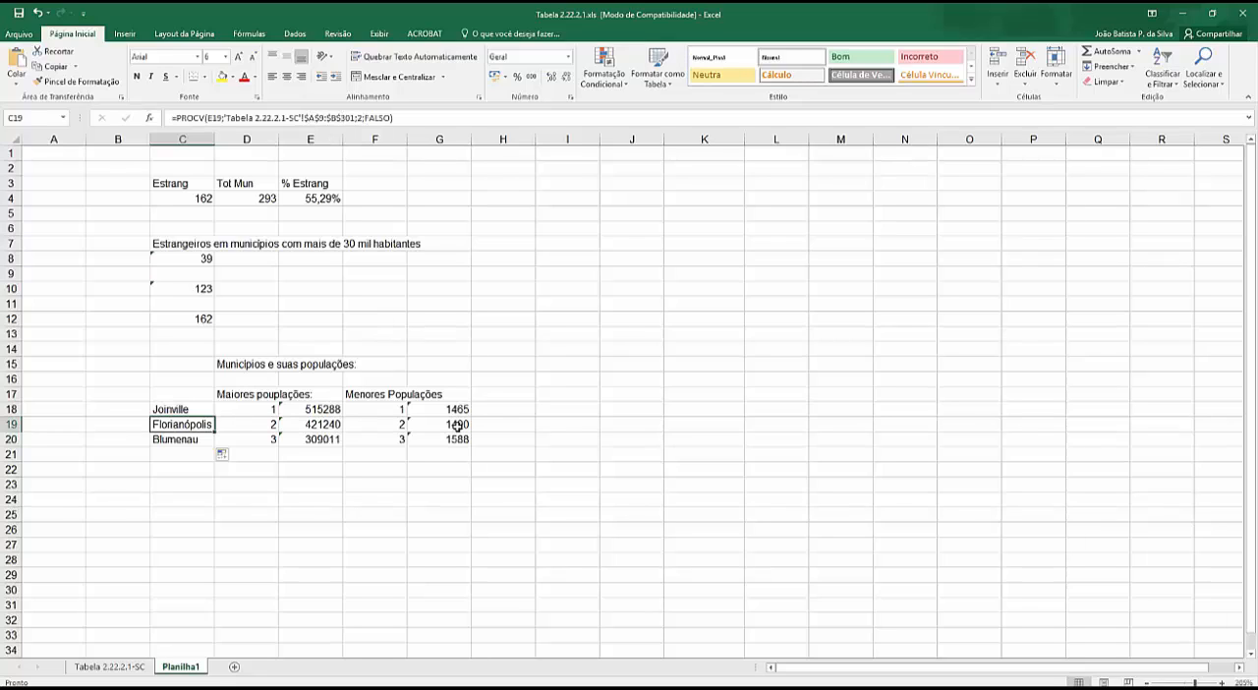
# - Copy the text of the PROCV formula in C18 and paste it into H18, keeping its references unchanged
pyautogui.click(180, 405)
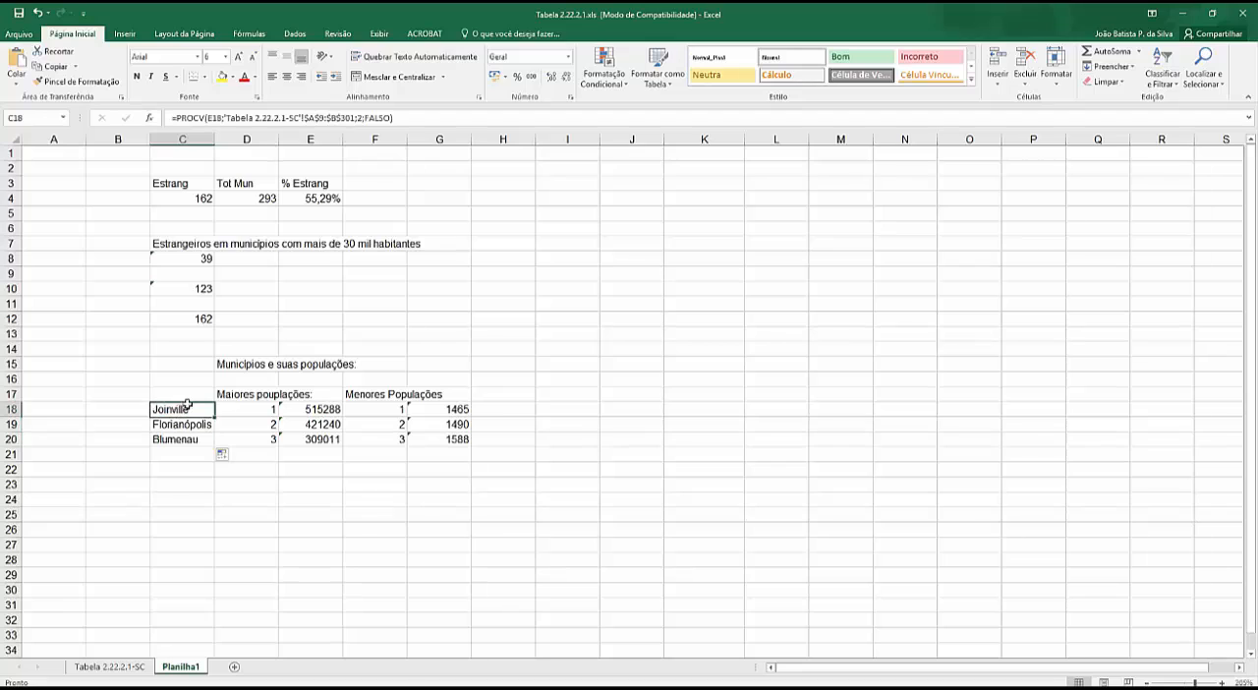
pyautogui.doubleClick(275, 118)
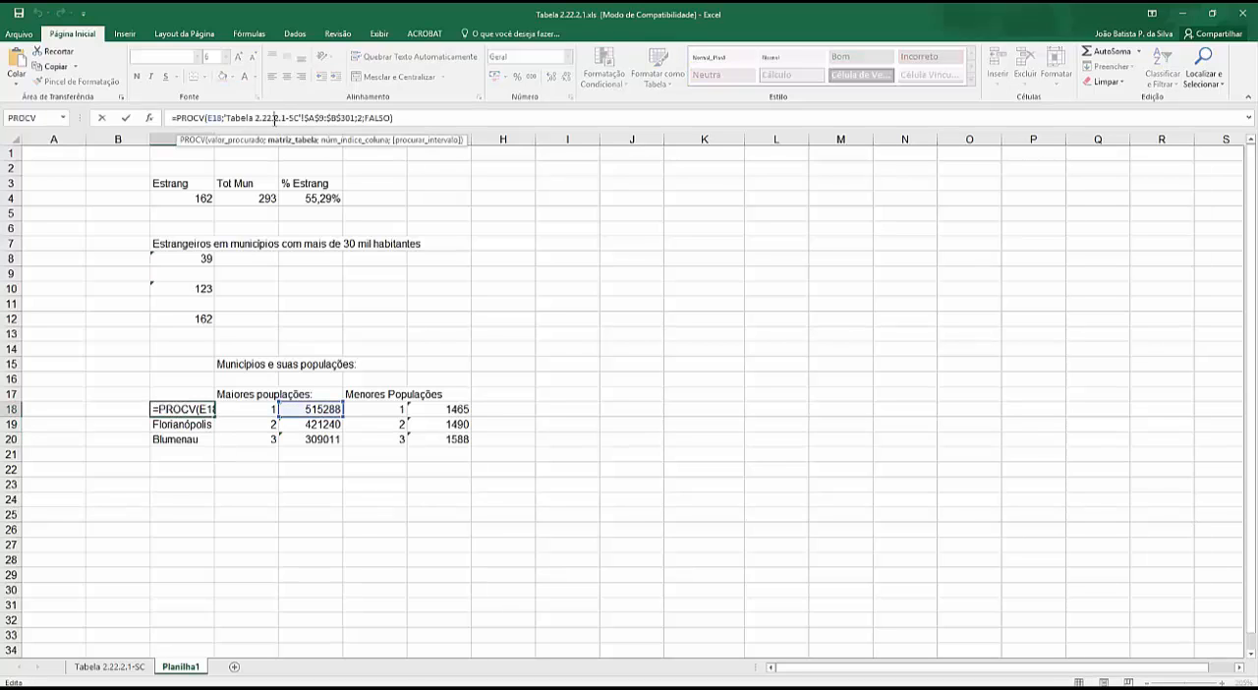
pyautogui.click(276, 119)
pyautogui.moveTo(408, 117); pyautogui.dragTo(170, 118)
pyautogui.hotkey('ctrl', 'c')
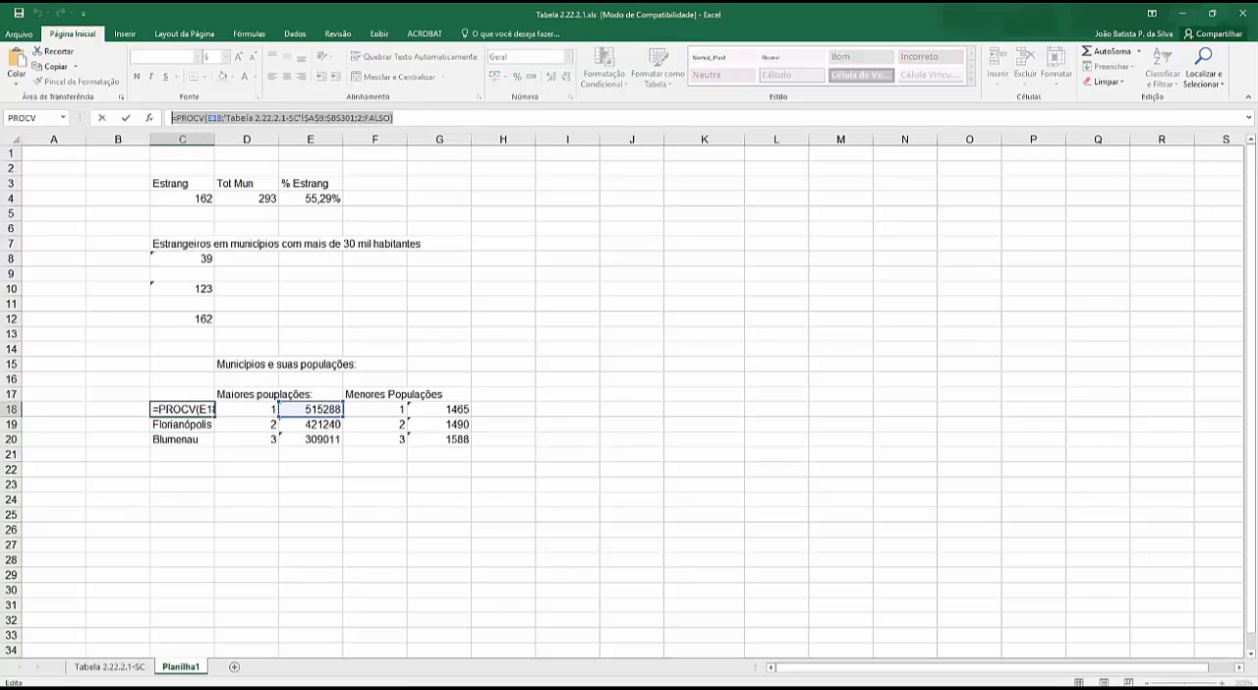
pyautogui.press('Escape')
pyautogui.click(502, 409)
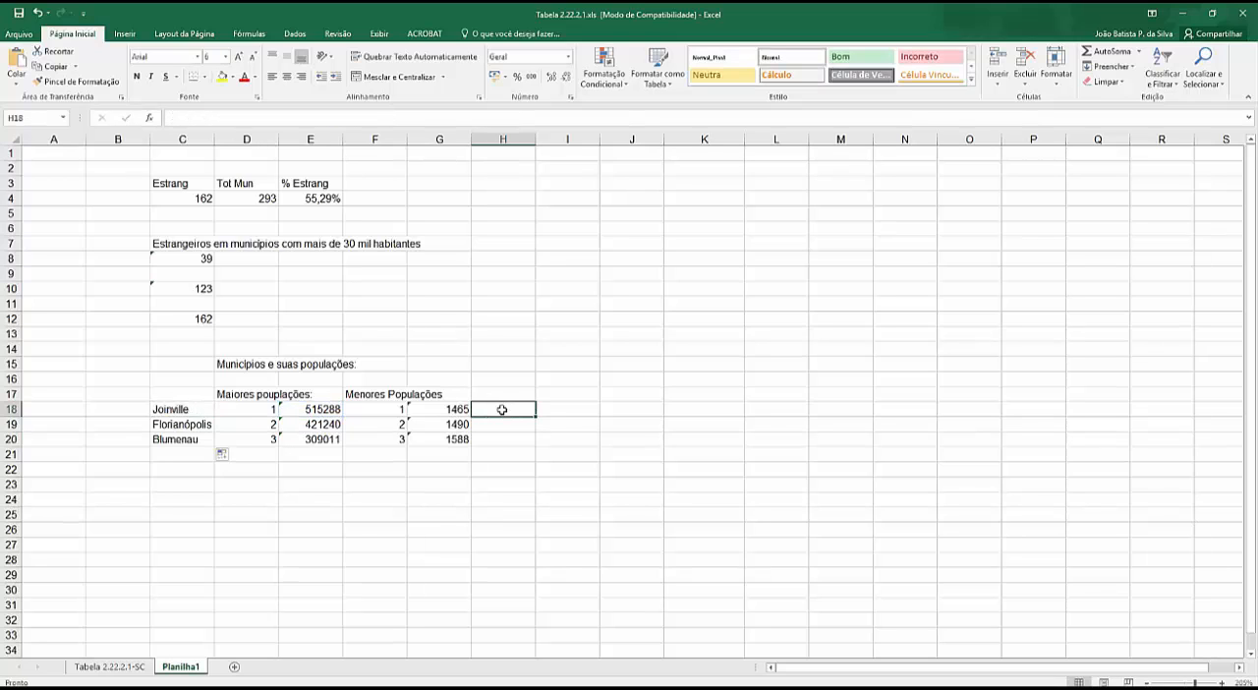
pyautogui.hotkey('ctrl', 'v')
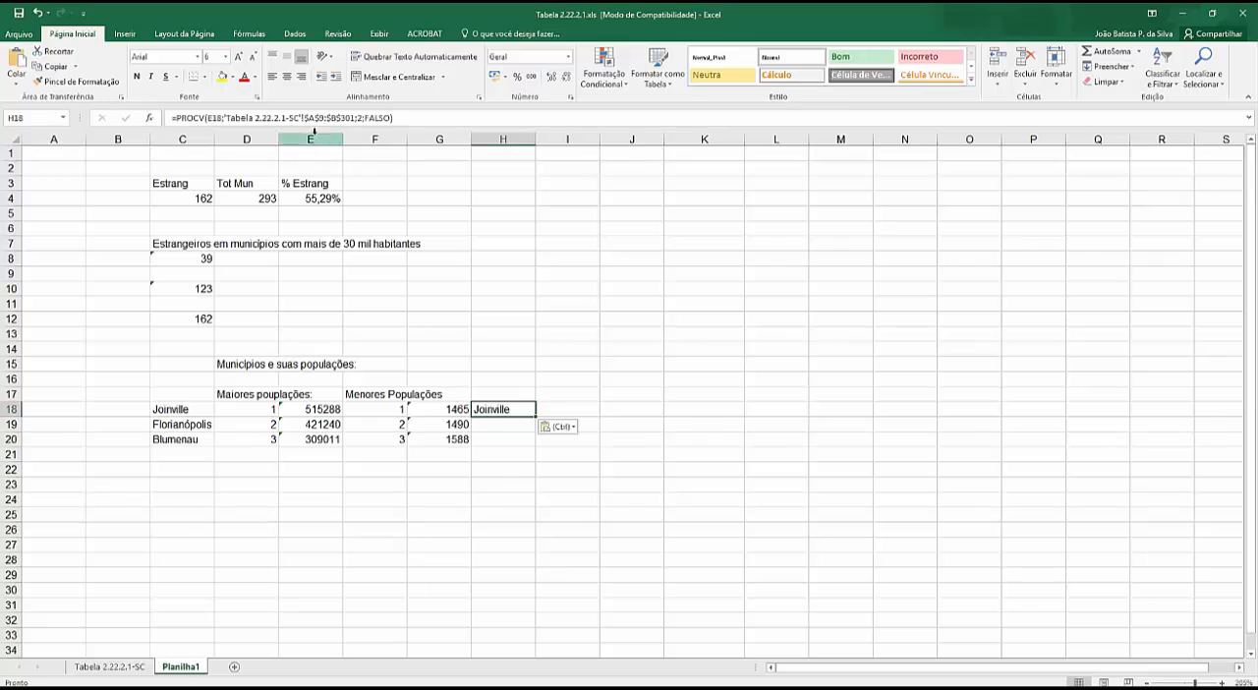
pyautogui.click(209, 117)
pyautogui.moveTo(207, 117); pyautogui.dragTo(222, 117)
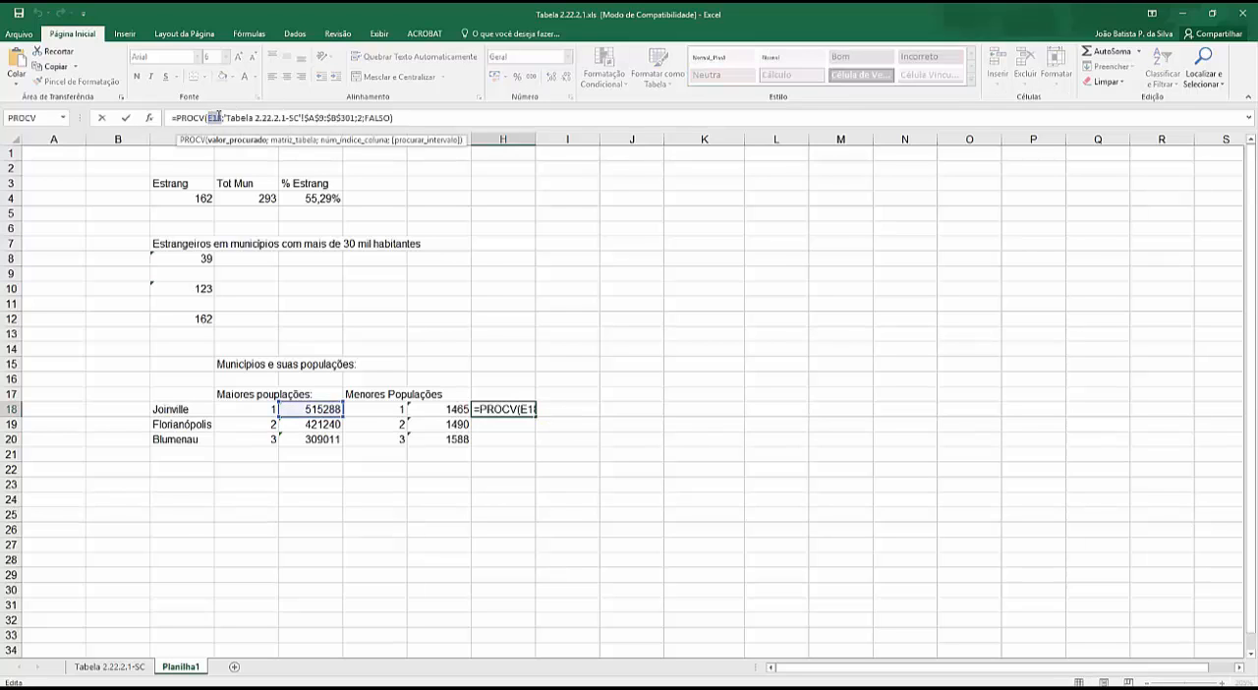
pyautogui.click(177, 411)
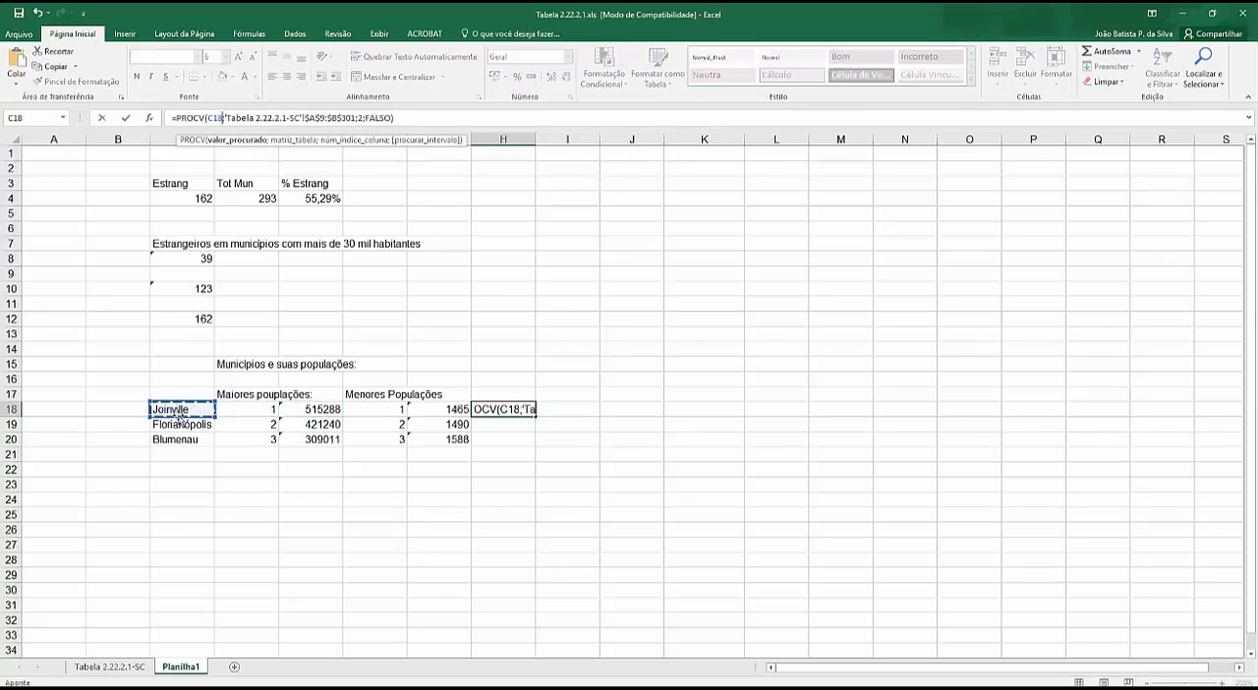
pyautogui.hotkey('ctrl', 'Return')
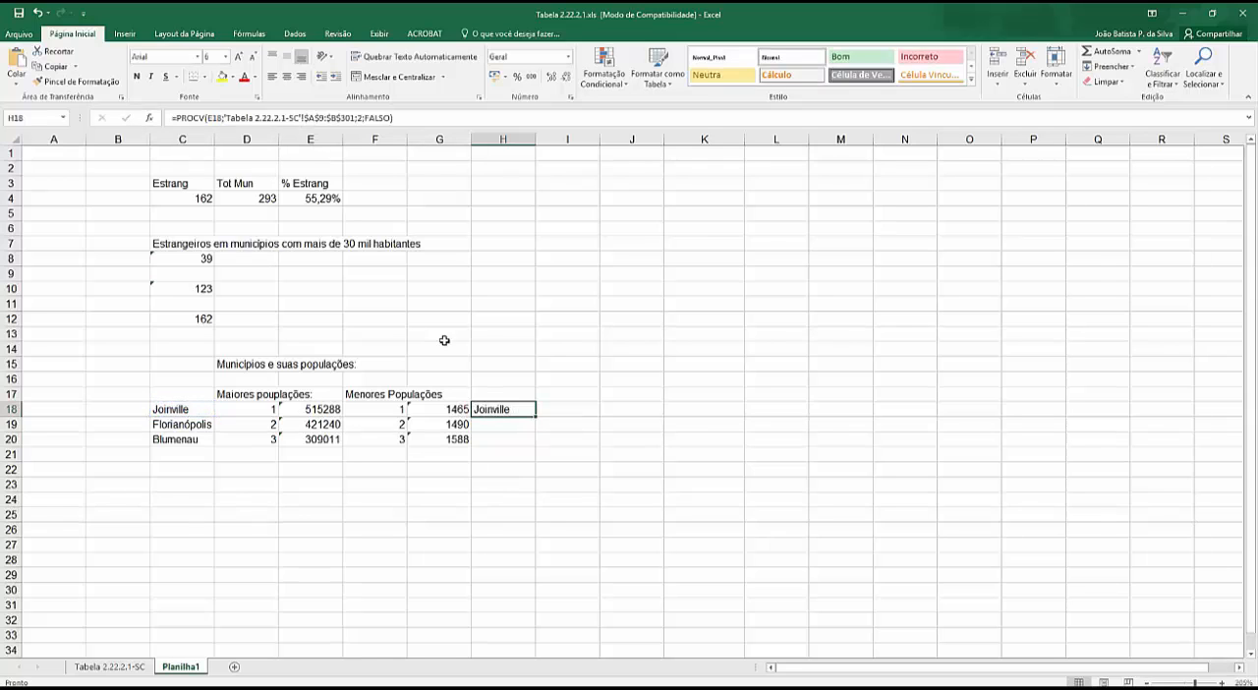
# - Set the lookup value of the PROCV formula in H18 to G18
pyautogui.doubleClick(205, 117)
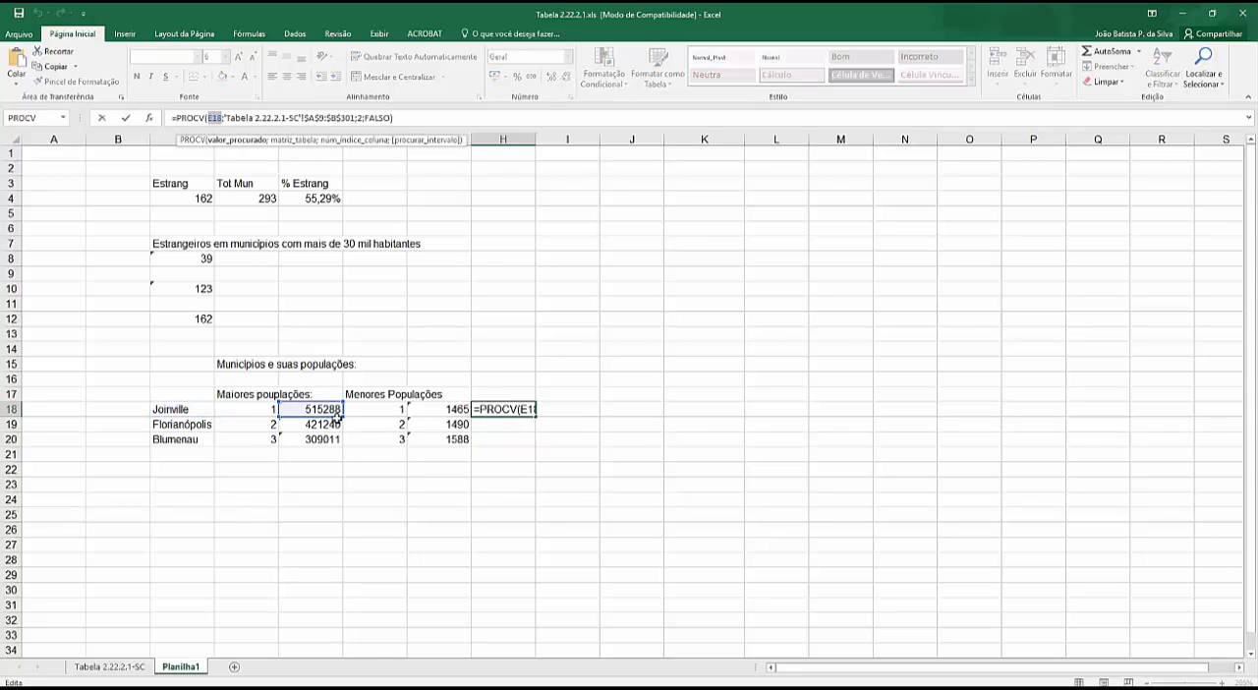
pyautogui.click(412, 409)
pyautogui.press('Return')
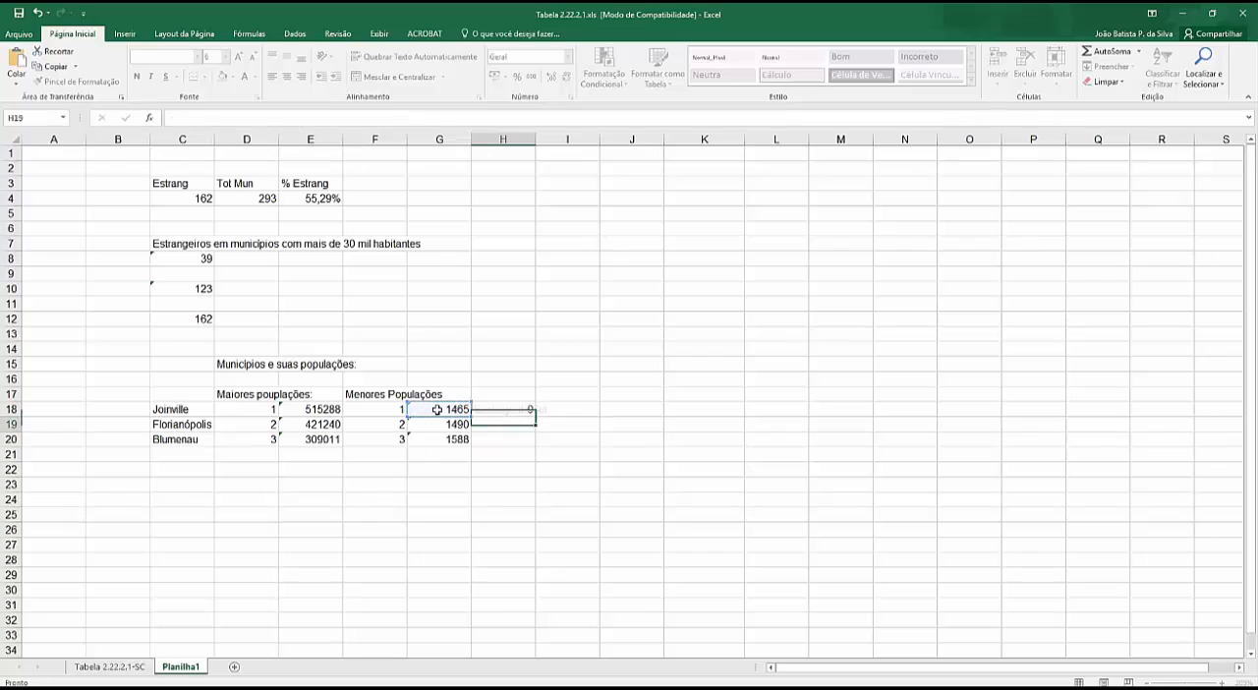
# - Fill the H18 PROCV formula down to H20 and widen column H to fit the municipality names
pyautogui.click(515, 412)
pyautogui.moveTo(536, 416); pyautogui.dragTo(540, 442)
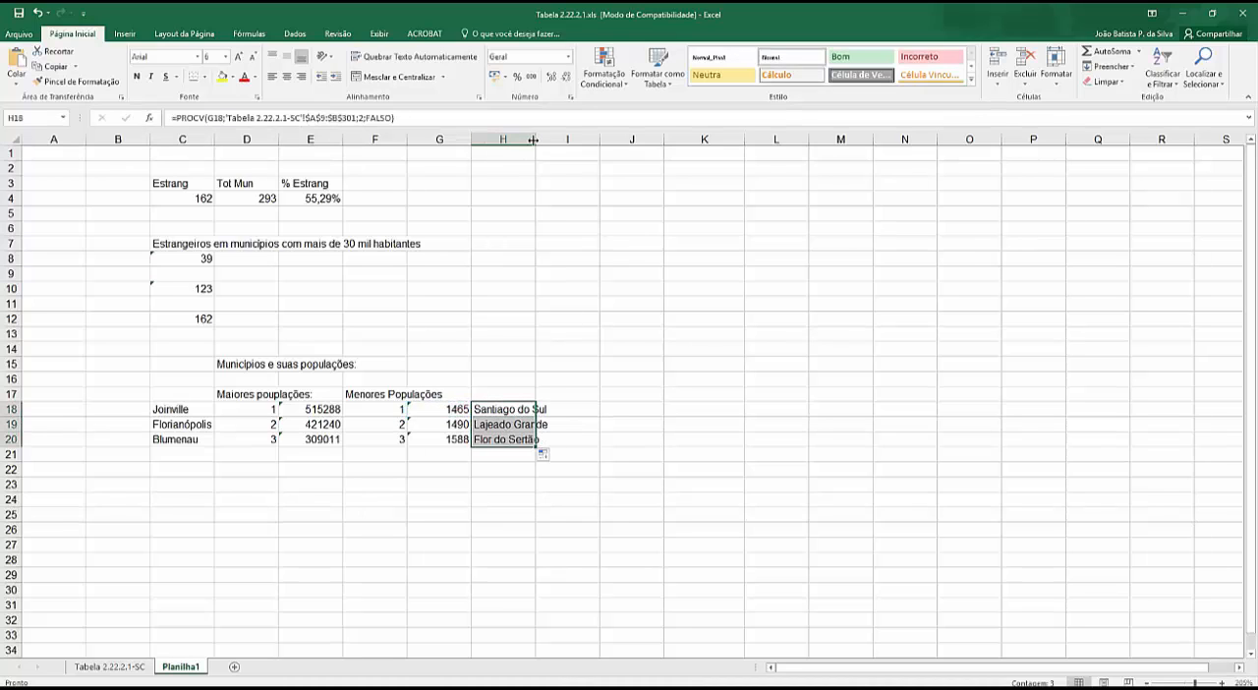
pyautogui.moveTo(536, 140); pyautogui.dragTo(594, 147)
pyautogui.click(489, 512)
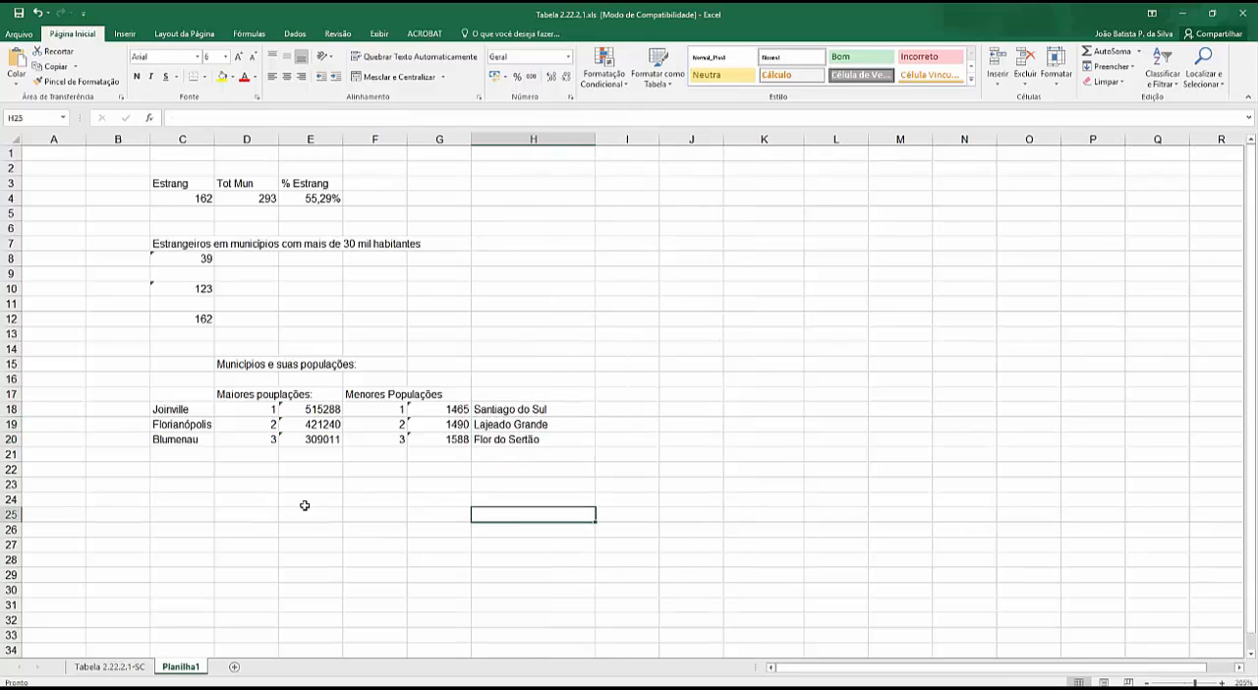
# - Check Santiago do Sul's population on the Tabela 2.22.2.1-SC sheet against its PROCV result in H18 of Planilha1
pyautogui.click(110, 666)
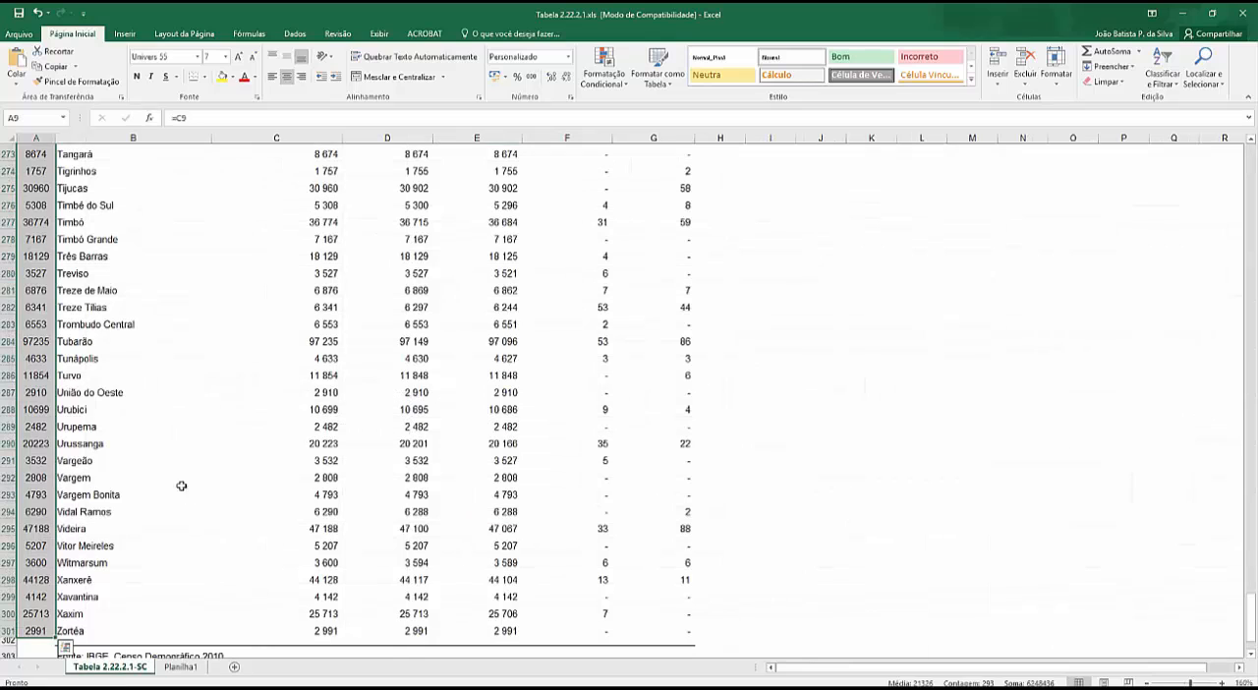
pyautogui.scroll(8, 120, 425)
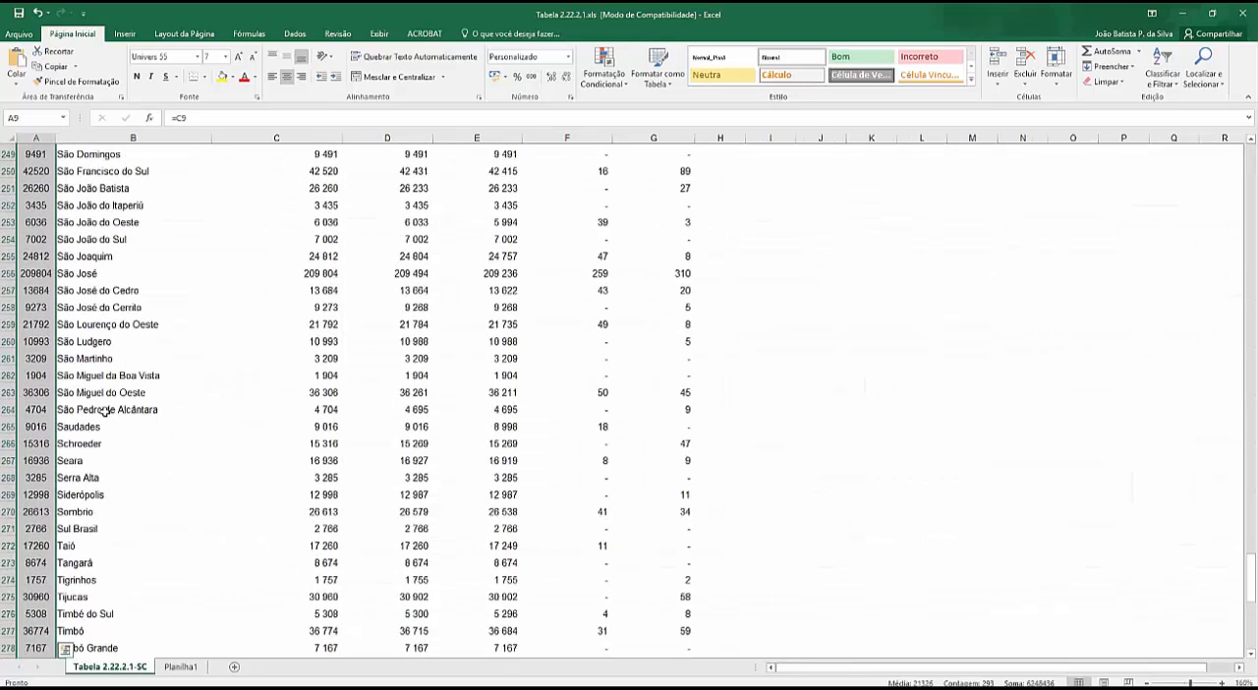
pyautogui.scroll(4, 105, 412)
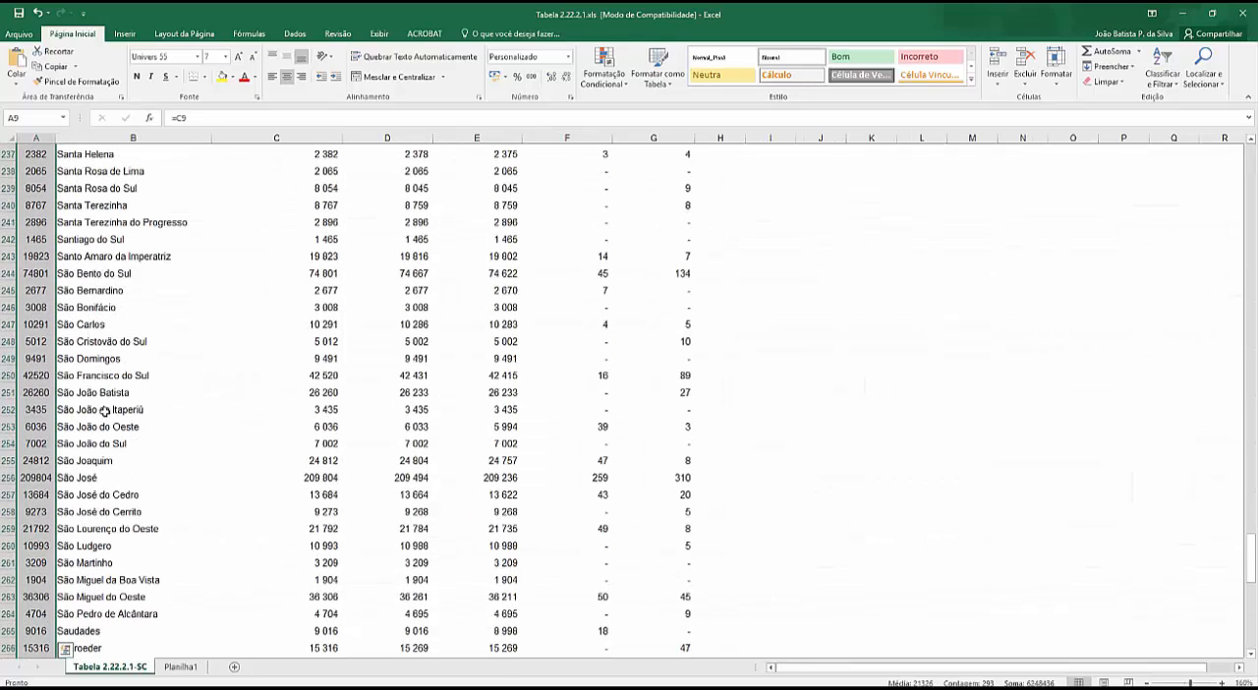
pyautogui.click(84, 241)
pyautogui.click(313, 242)
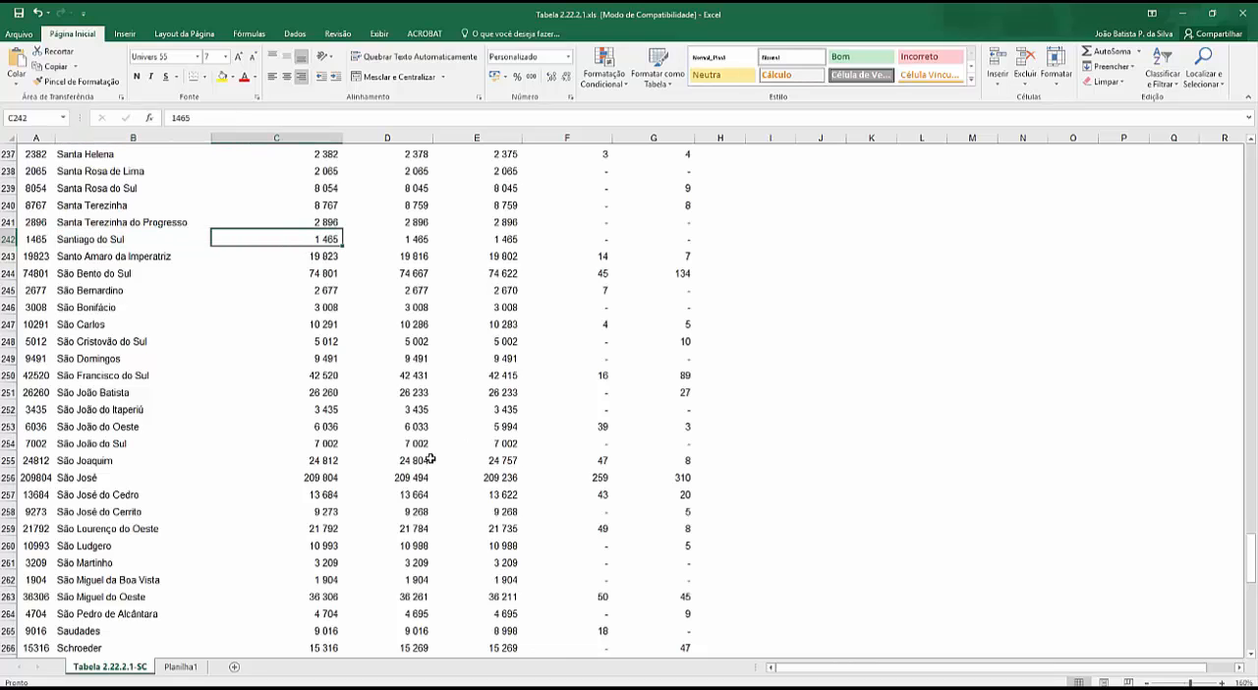
pyautogui.click(181, 667)
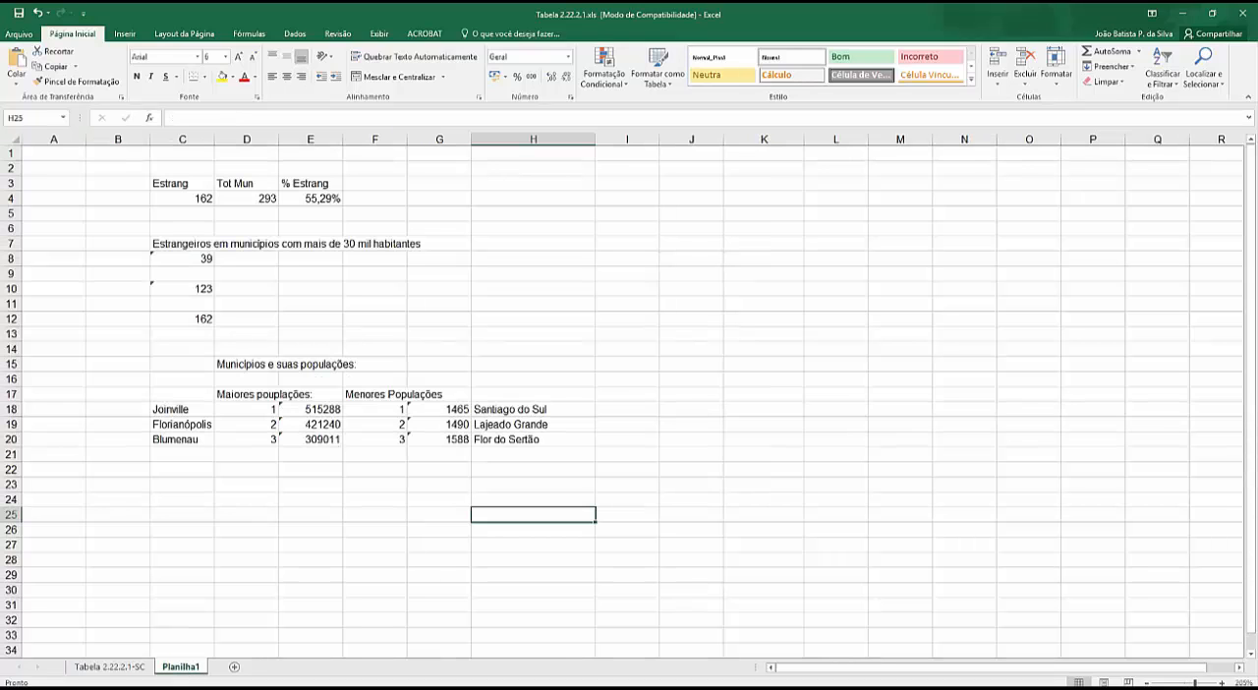
pyautogui.click(492, 407)
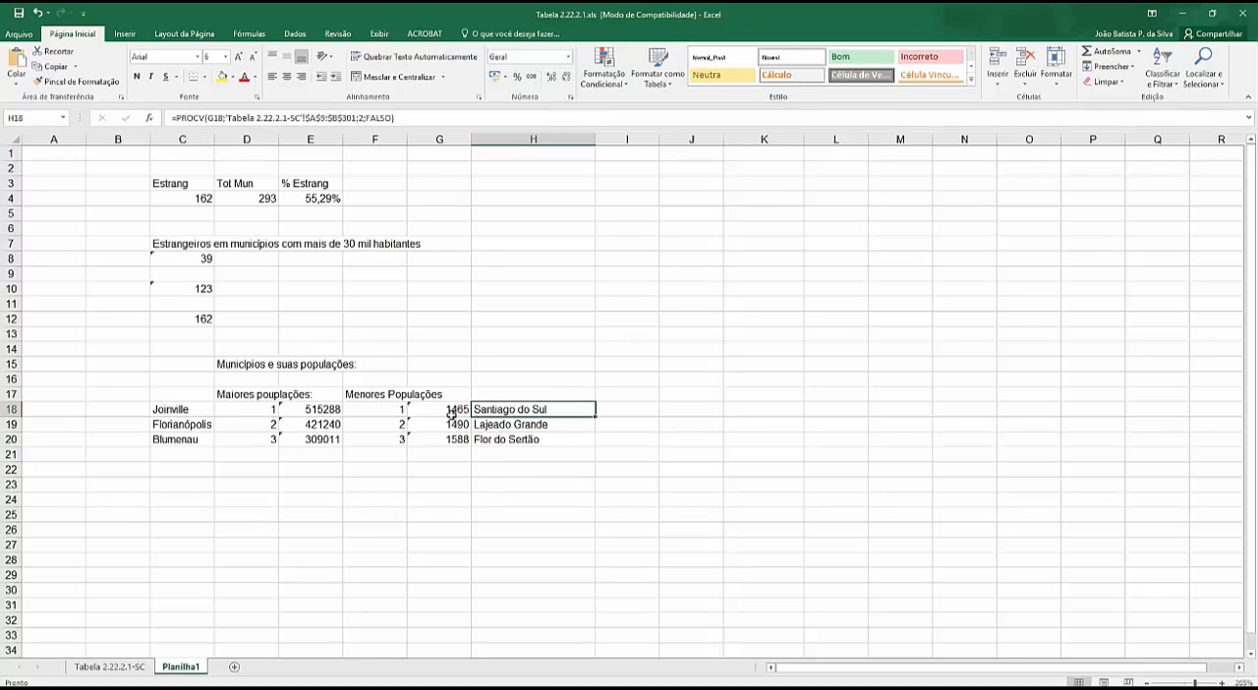
# - Review the MAIOR formula in E18 and the MENOR formula in G18
pyautogui.click(321, 408)
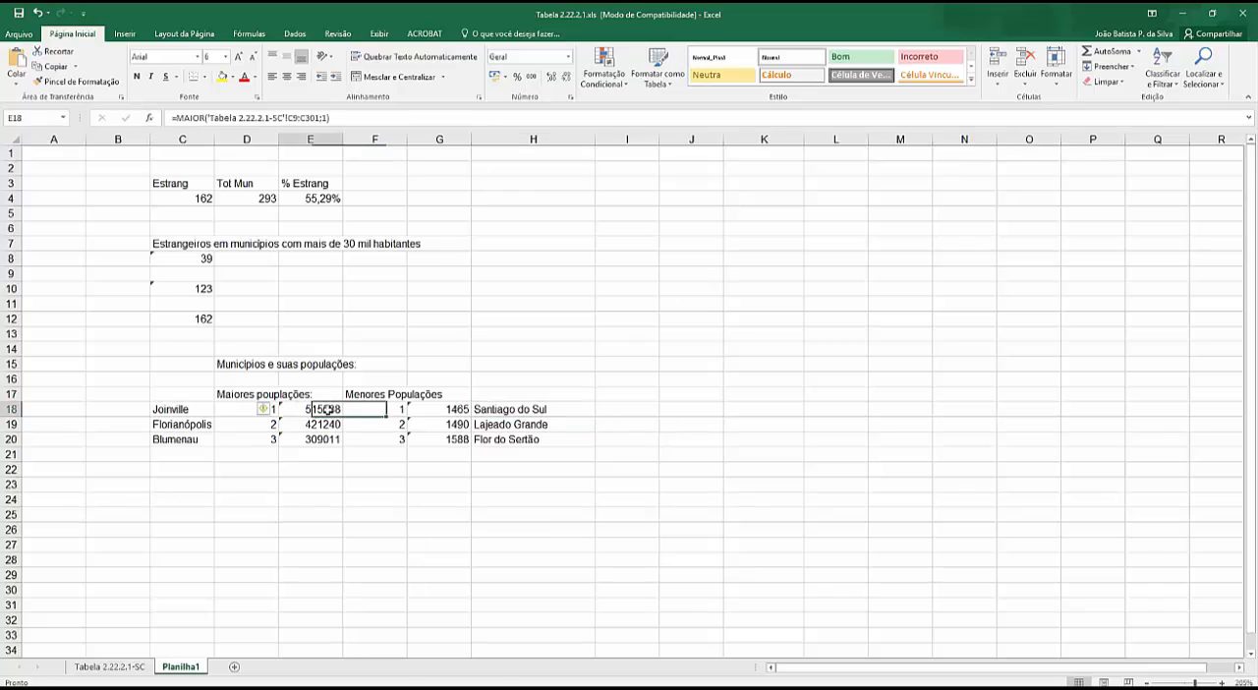
pyautogui.click(444, 409)
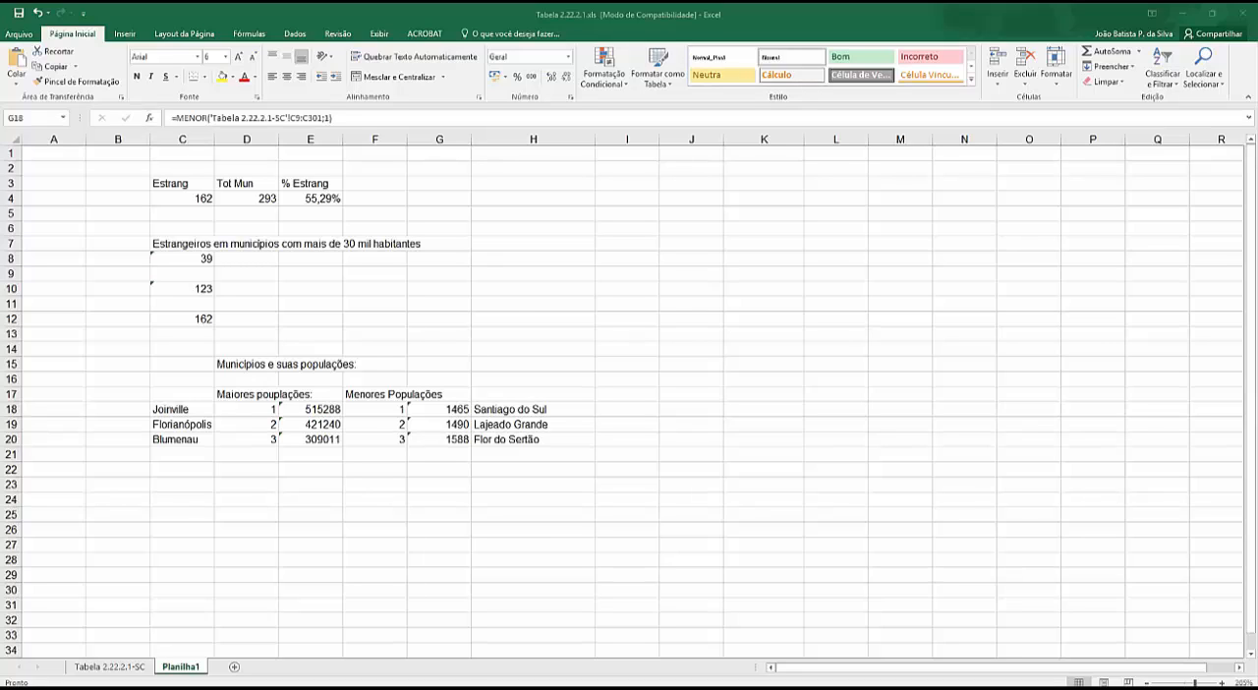
pyautogui.click(312, 473)
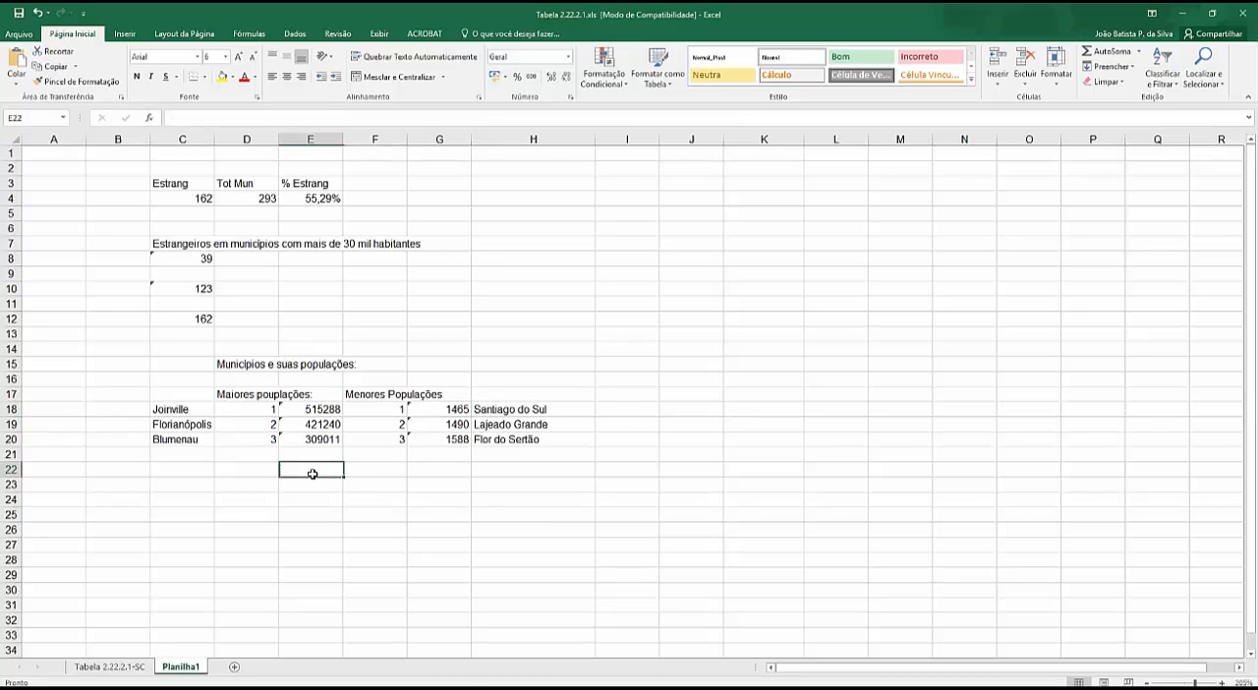
pyautogui.write('=,')
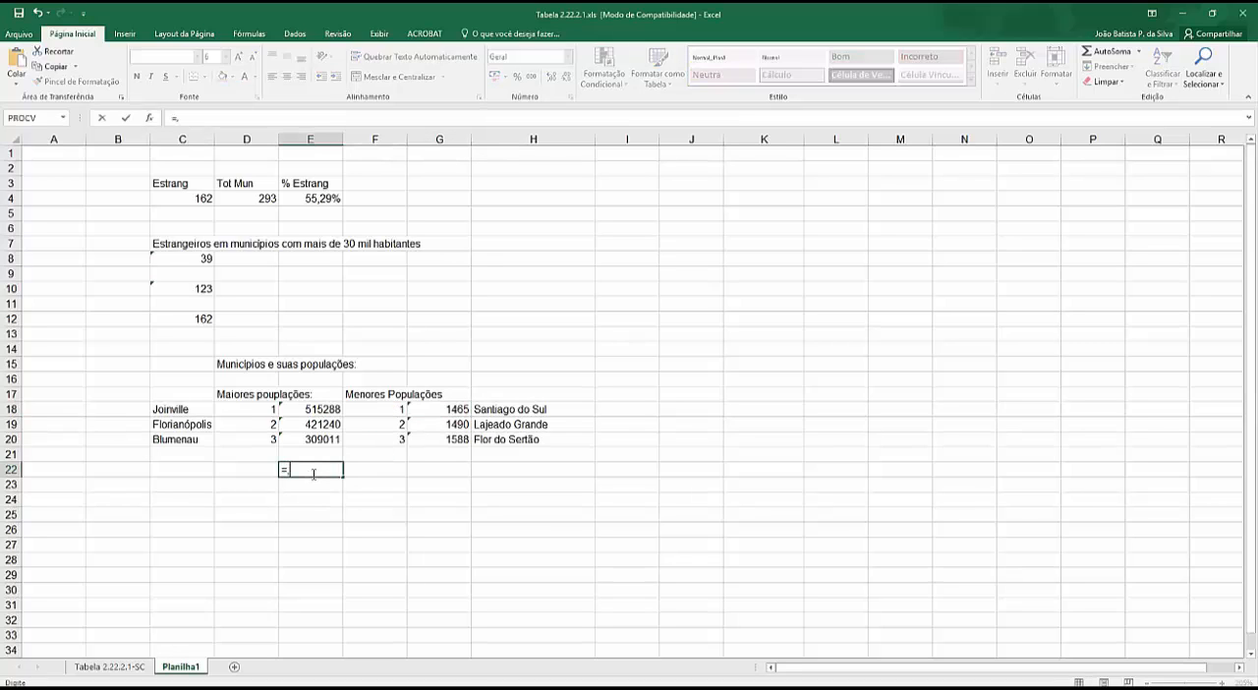
pyautogui.write('m')
pyautogui.press('BackSpace')
pyautogui.write('máximo')
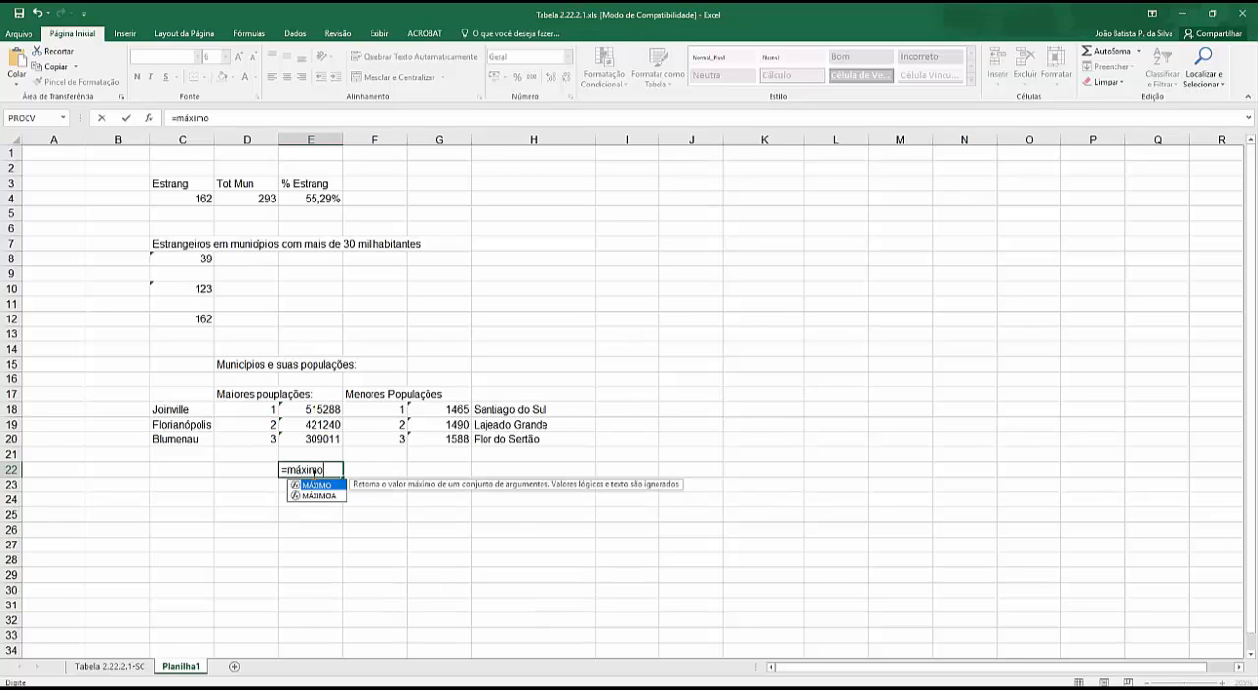
pyautogui.write('(')
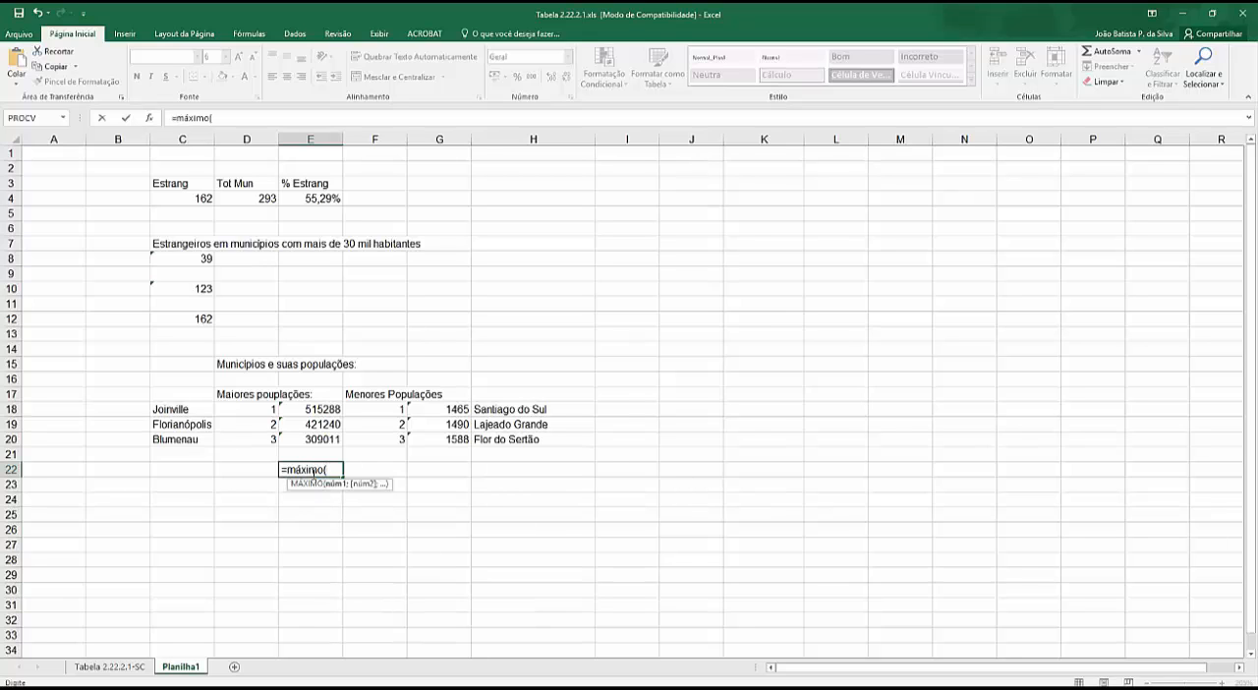
pyautogui.press('Escape')
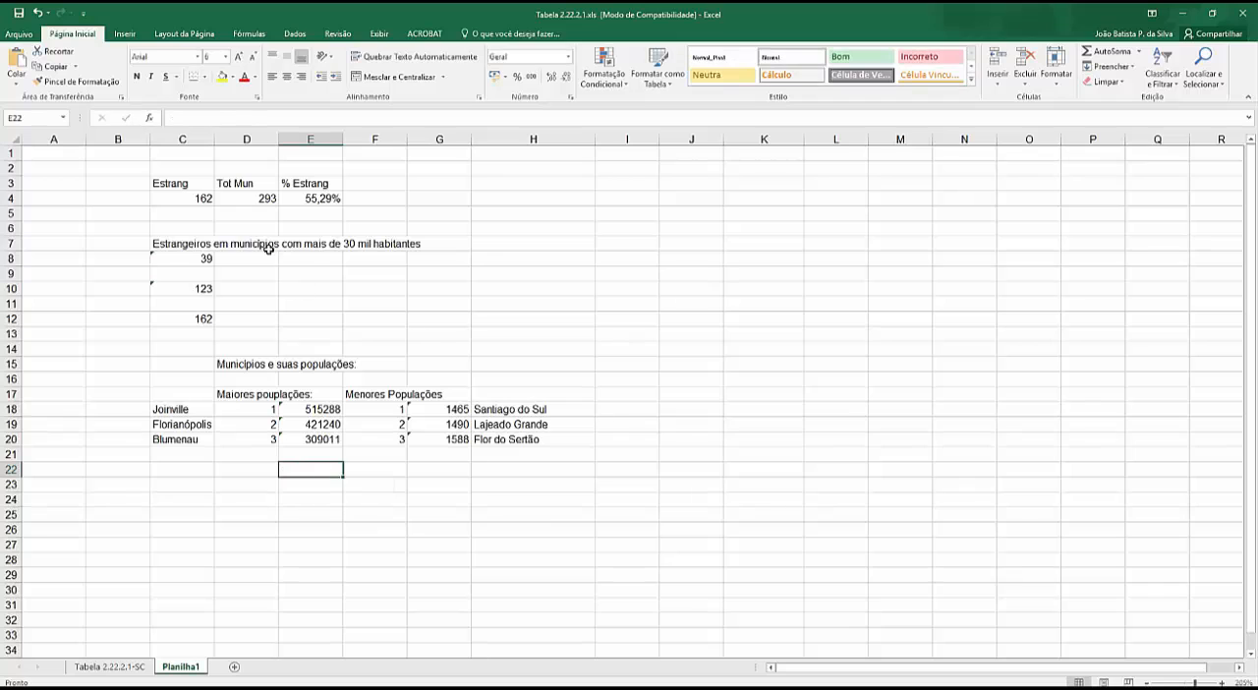
# - Review the lookup table range in the PROCV formula of H18
pyautogui.click(496, 409)
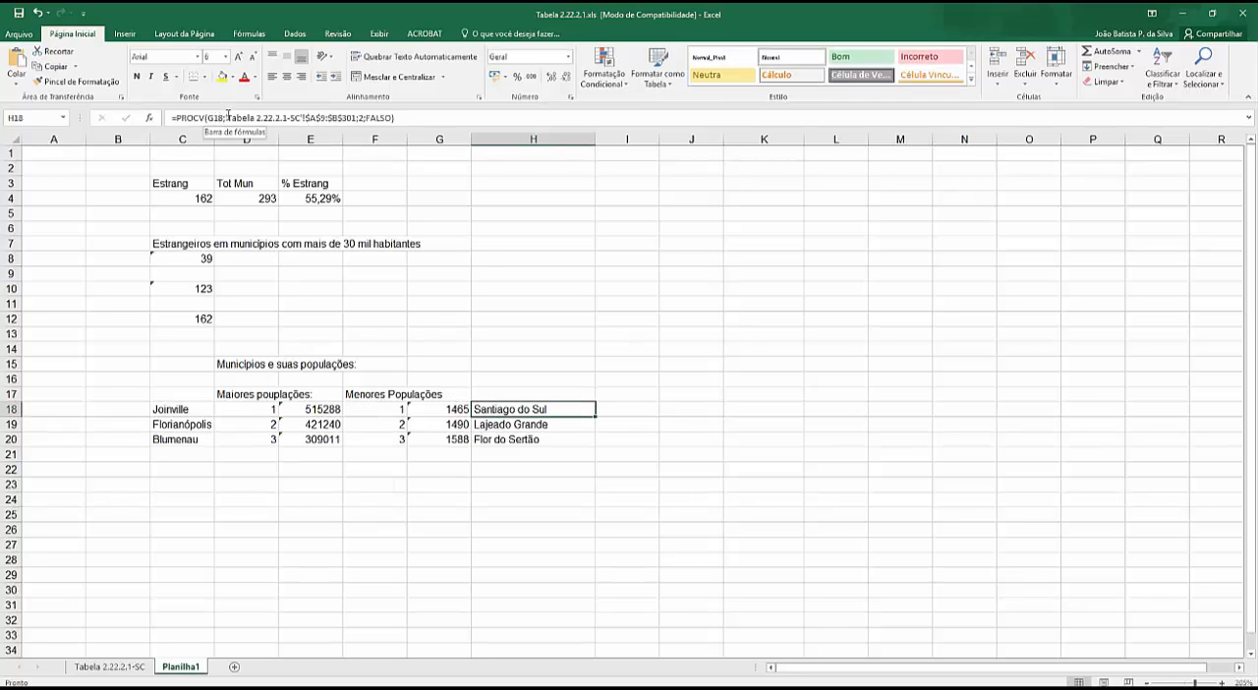
pyautogui.moveTo(226, 117); pyautogui.dragTo(315, 117)
pyautogui.press('Escape')
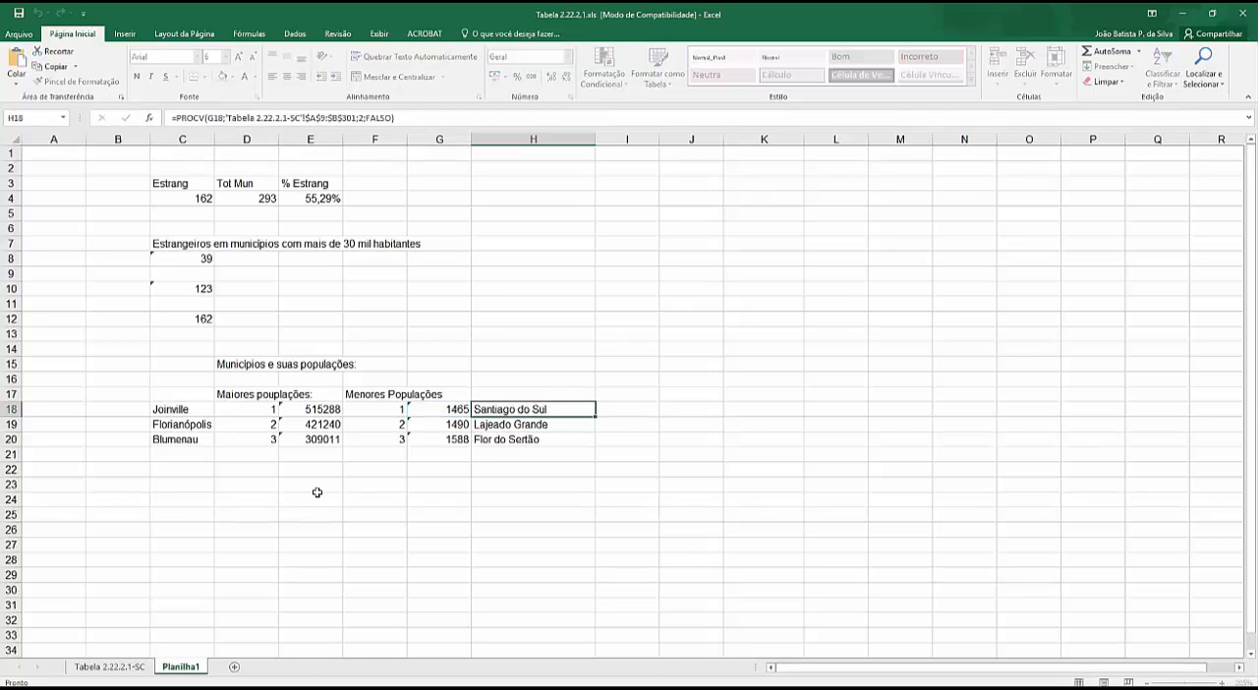
# - Enter a MÁXIMO formula in E23 that covers the range E18:G20
pyautogui.click(313, 485)
pyautogui.write('=m')
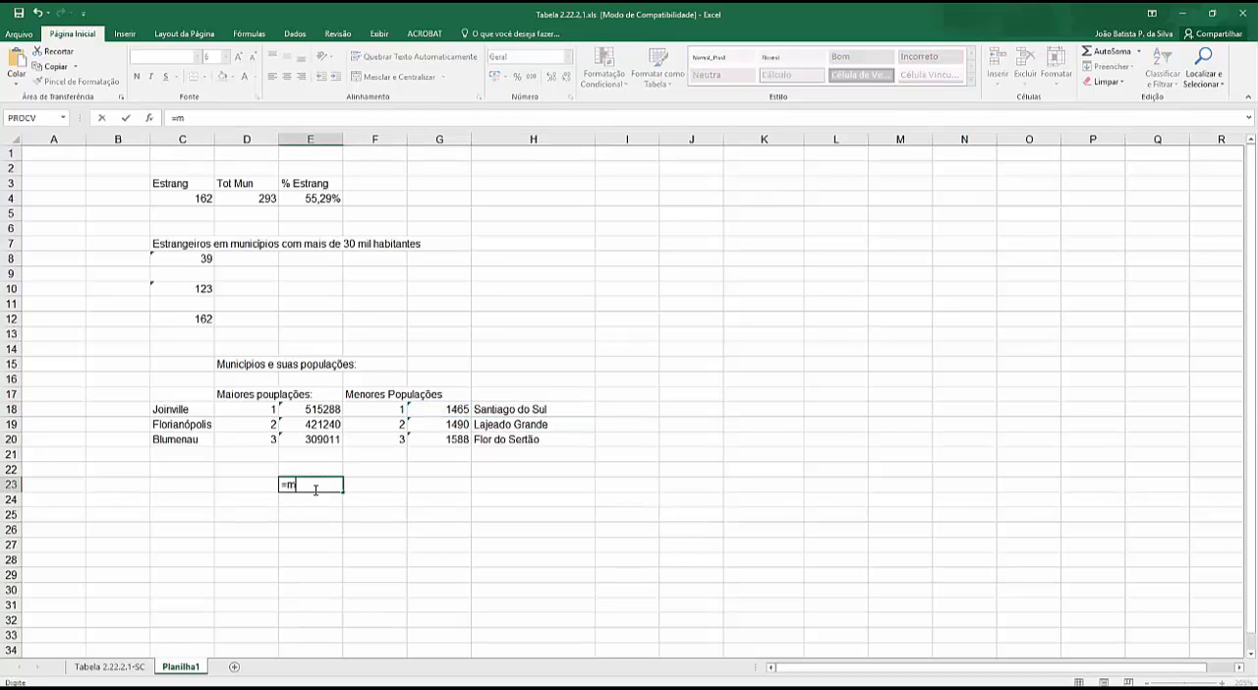
pyautogui.write('áximo(')
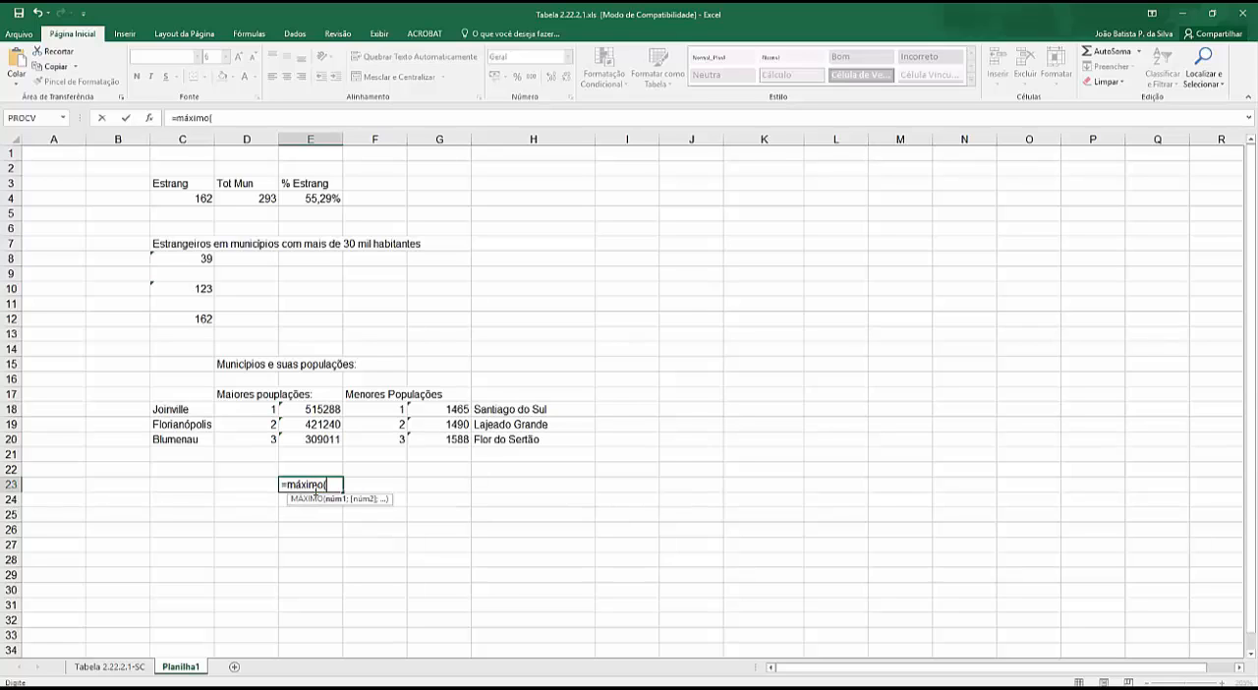
pyautogui.moveTo(322, 409); pyautogui.dragTo(438, 458)
pyautogui.press('Return')
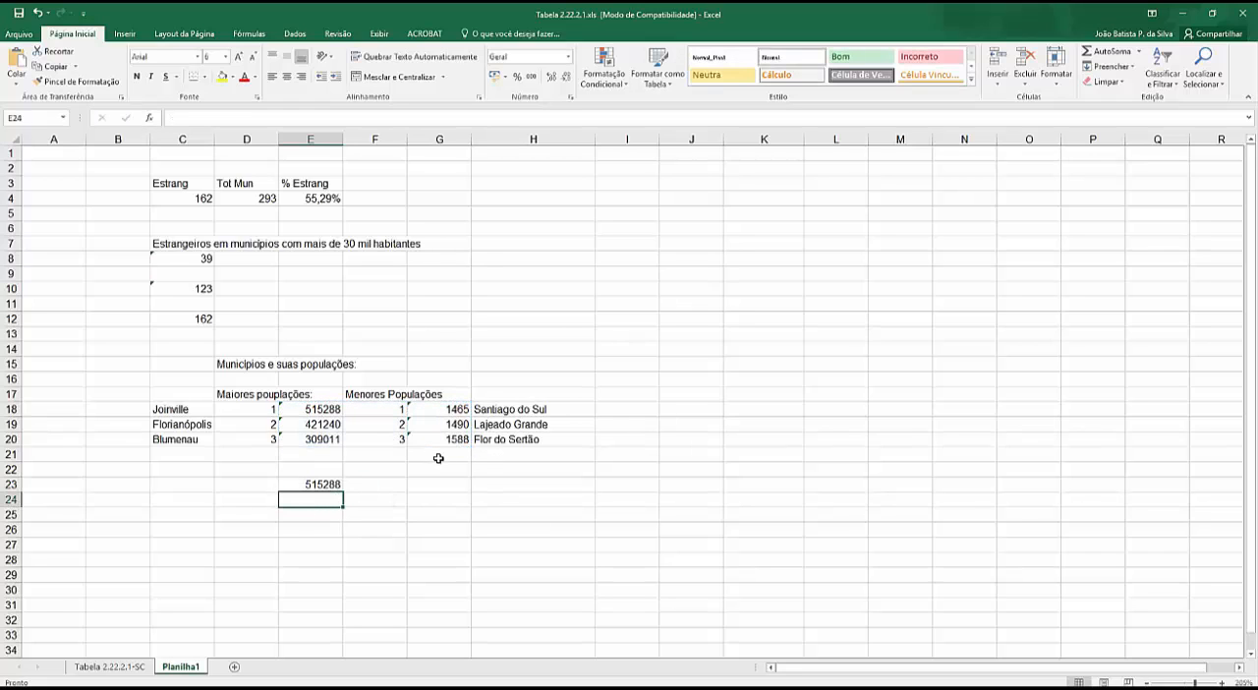
# - Replace the function in the E23 formula with MÍNIMO, keeping the range E18:G20
pyautogui.click(304, 485)
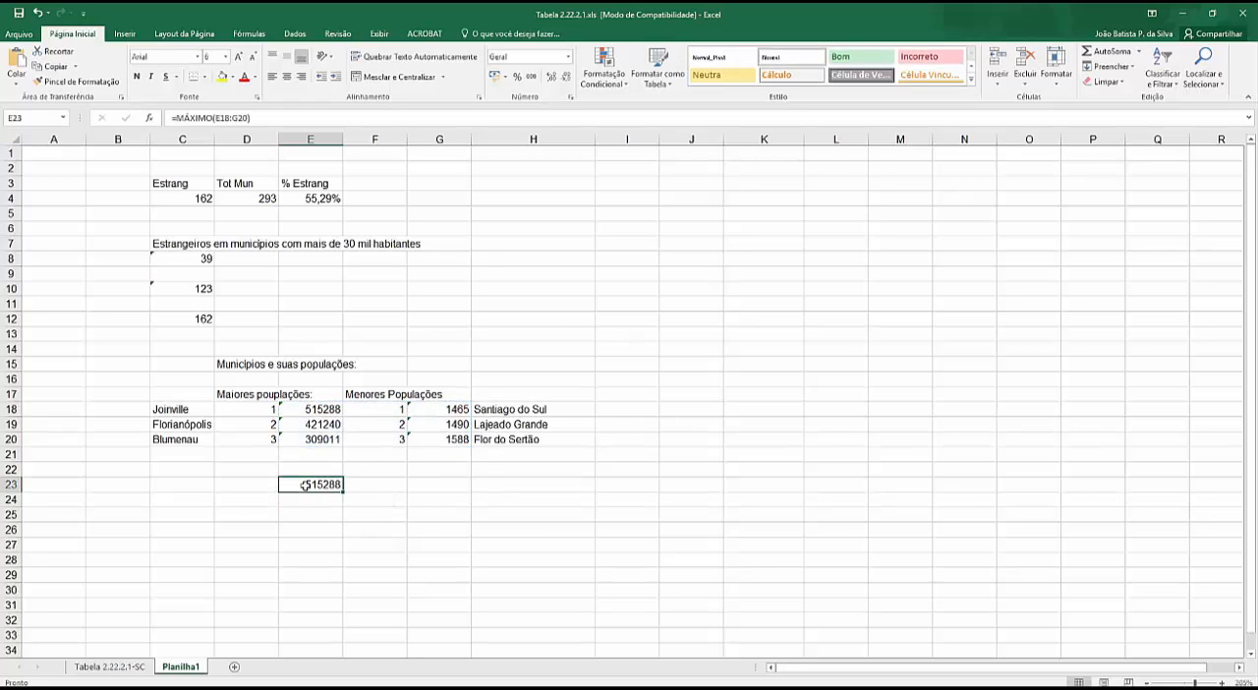
pyautogui.doubleClick(186, 119)
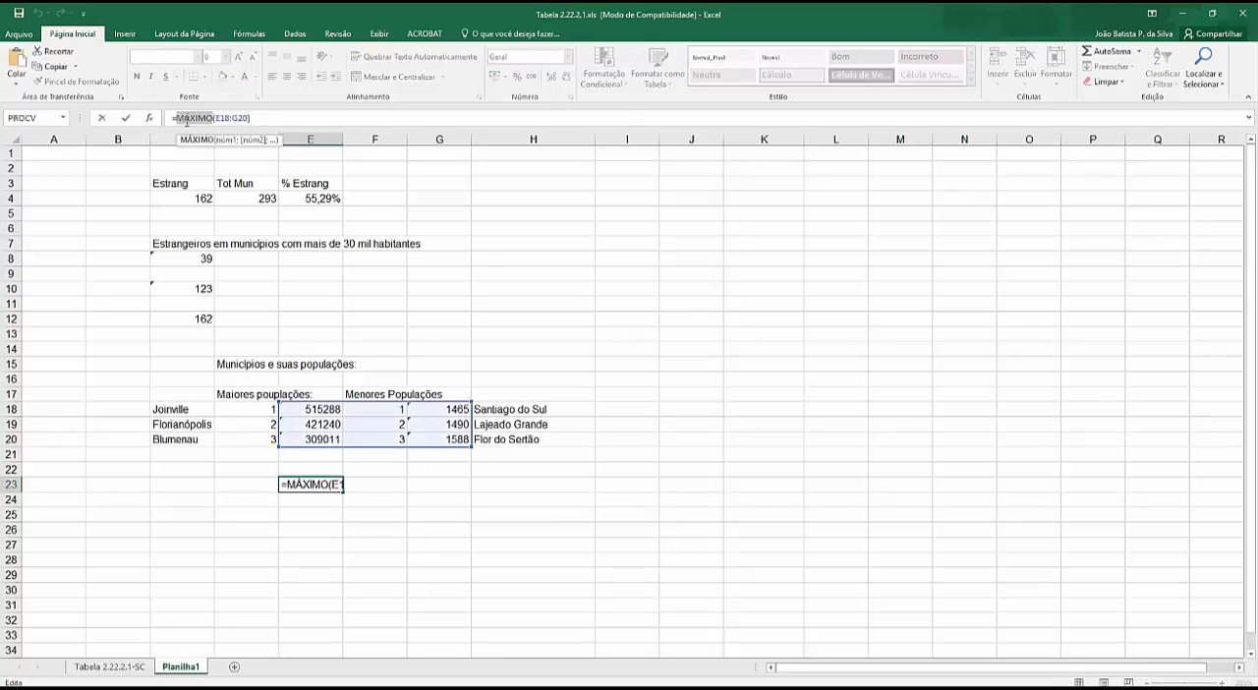
pyautogui.write('mínimo')
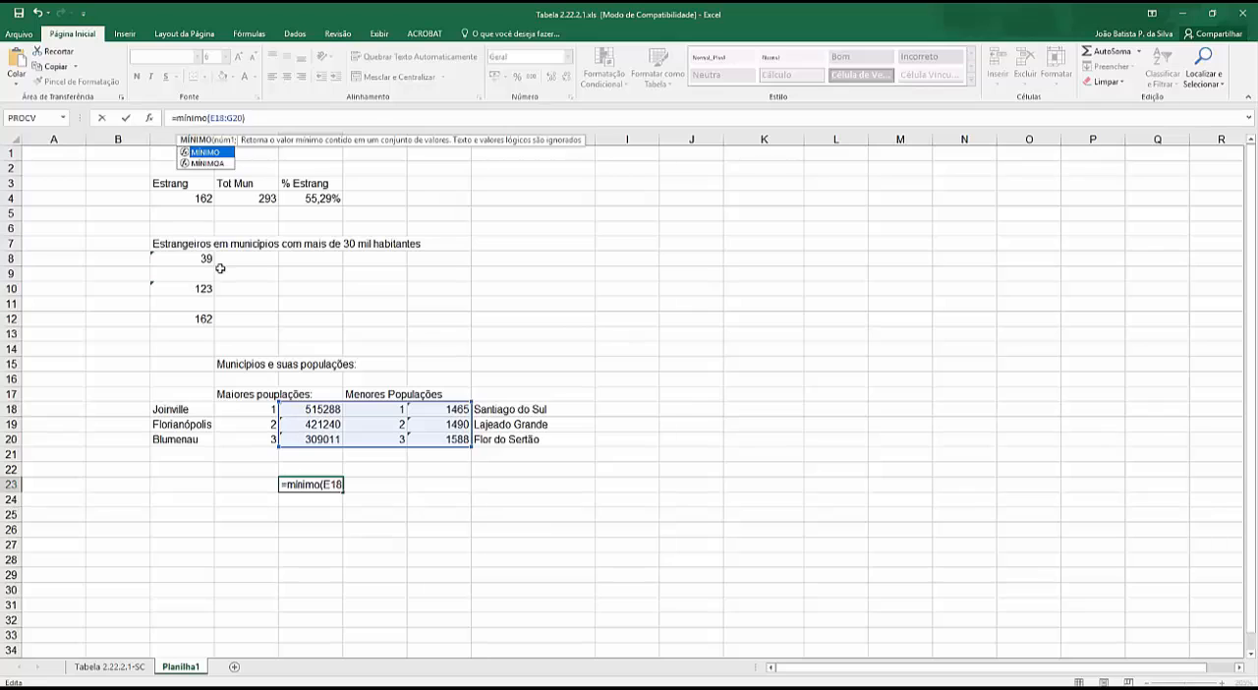
pyautogui.press('Return')
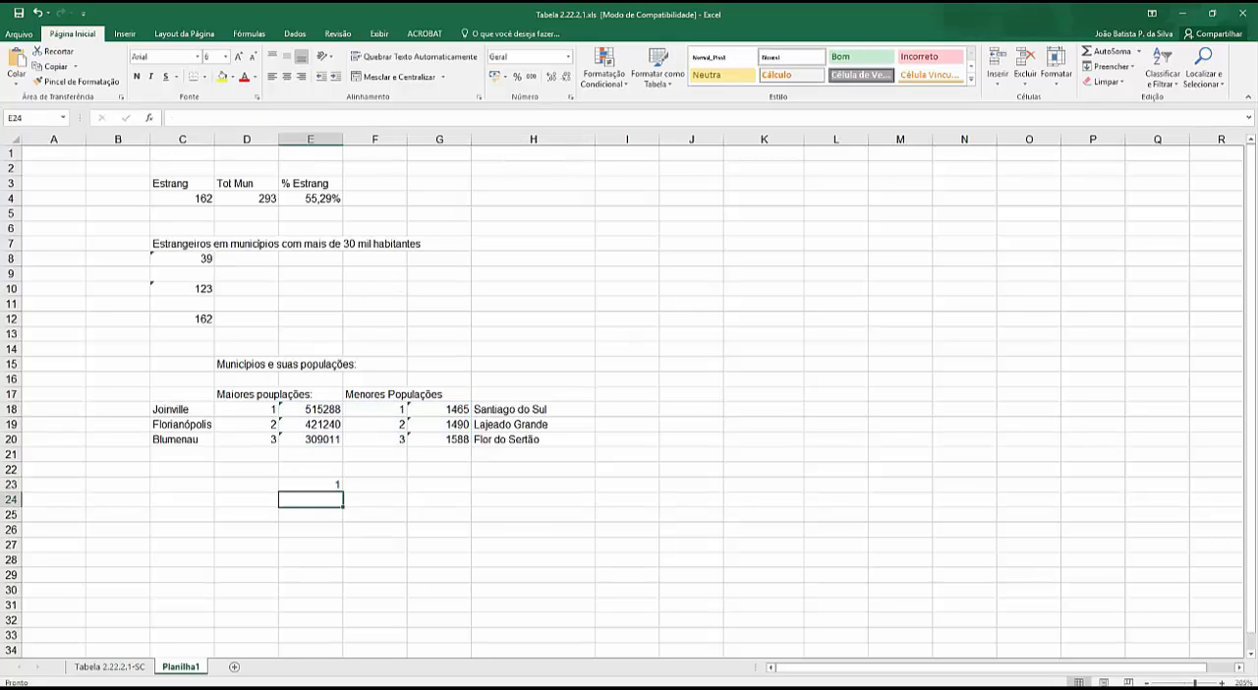
# - Enter the heading "População Média de Santa Catarina" in H3
pyautogui.hotkey('alt', 'Tab')
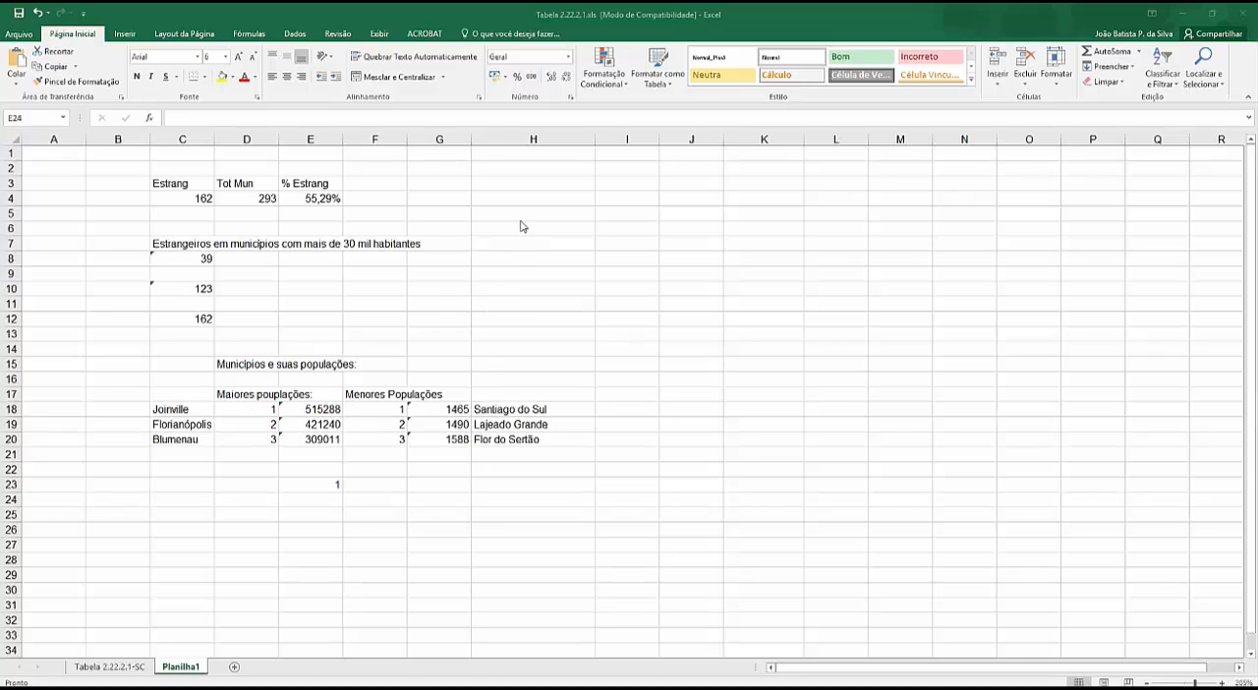
pyautogui.hotkey('alt', 'Tab')
pyautogui.click(546, 187)
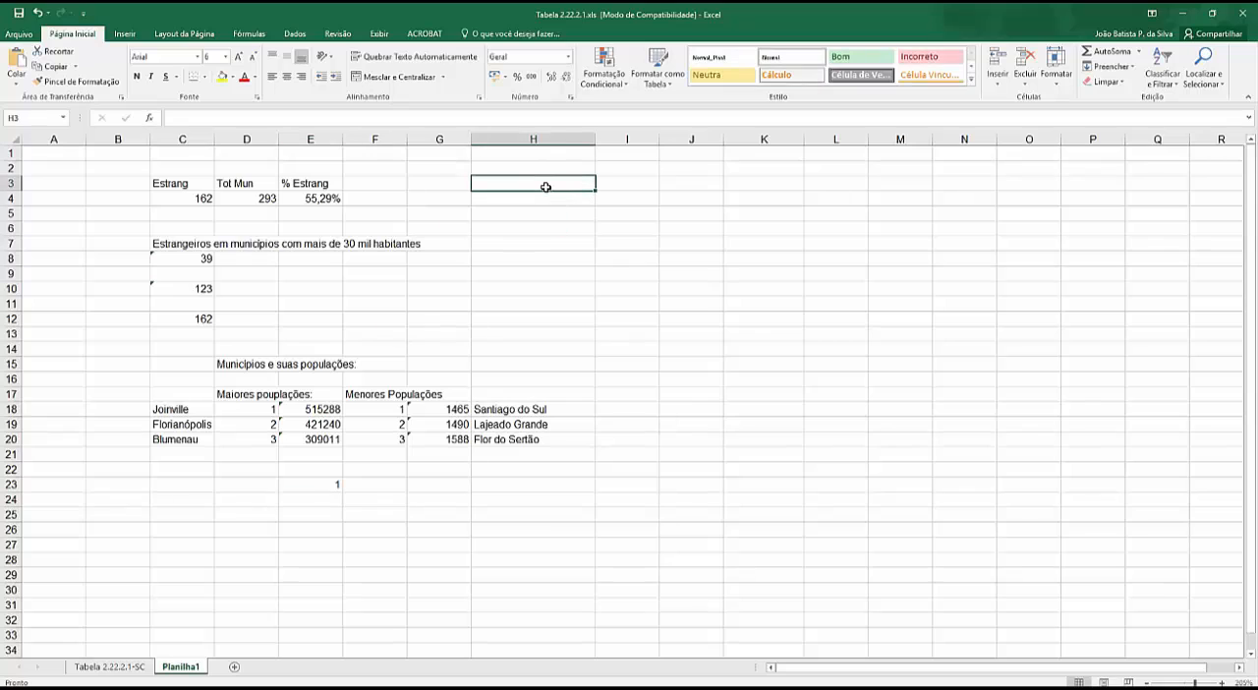
pyautogui.write('Popul')
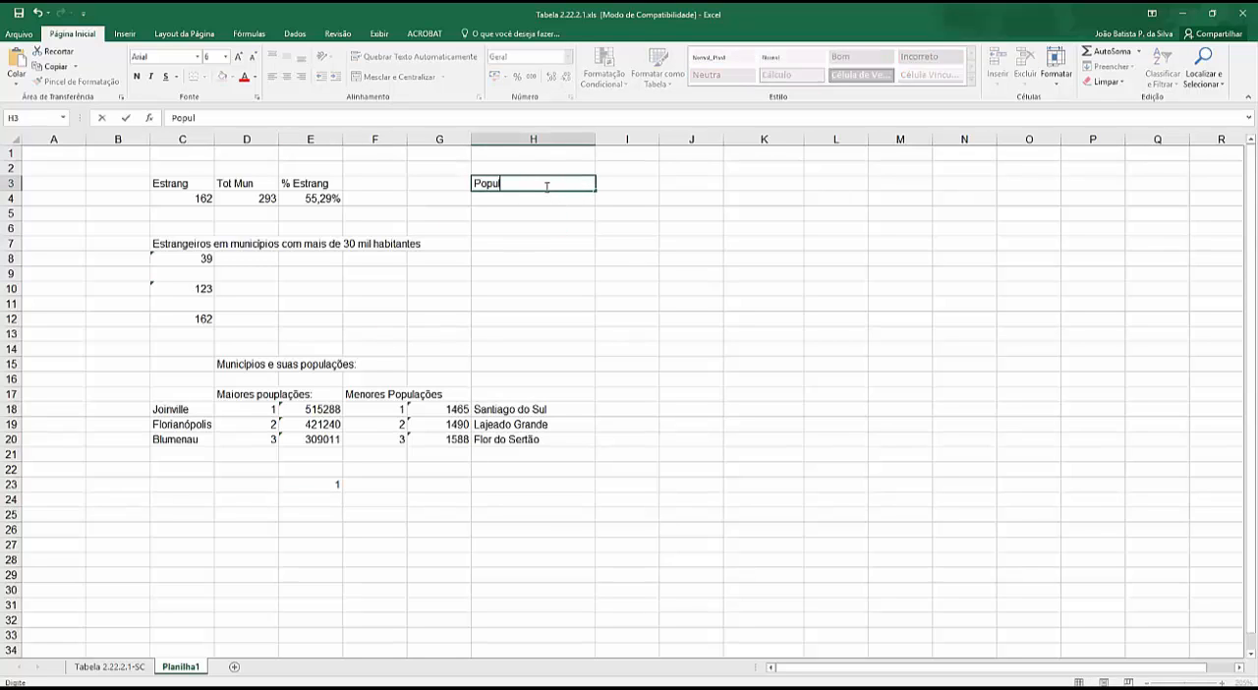
pyautogui.write('ação Média de Santa')
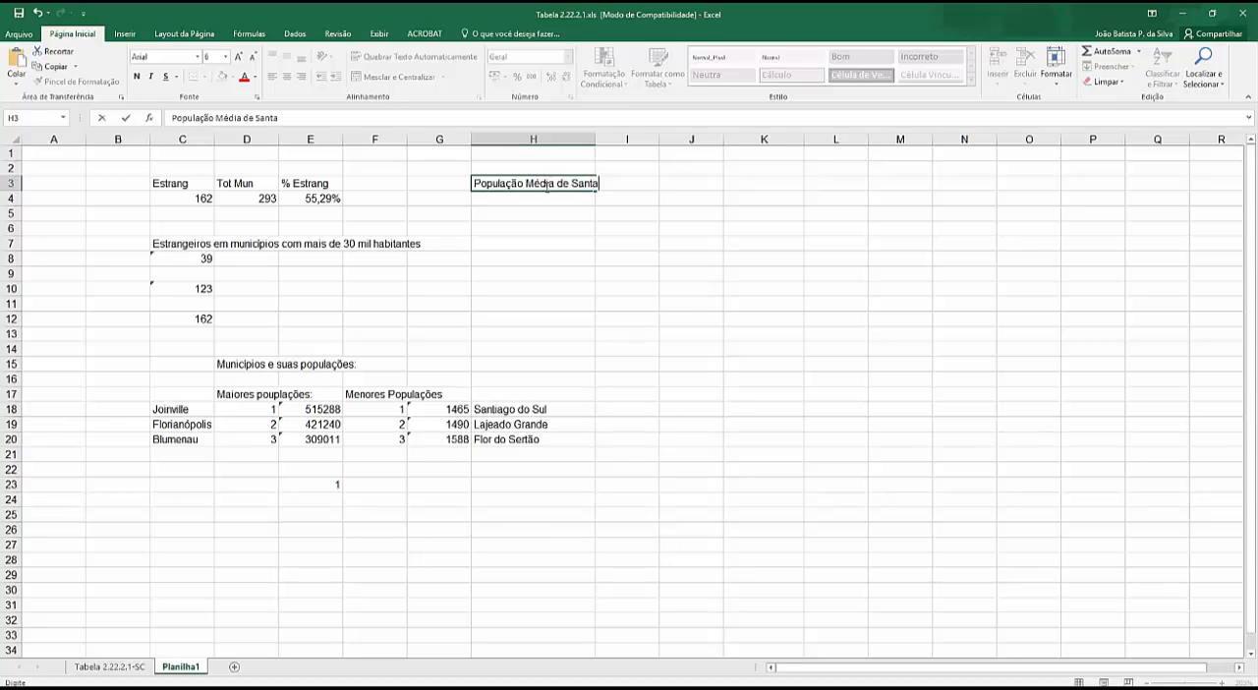
pyautogui.write(' Catariun')
pyautogui.write('na')
pyautogui.press('Return')
pyautogui.press('Return')
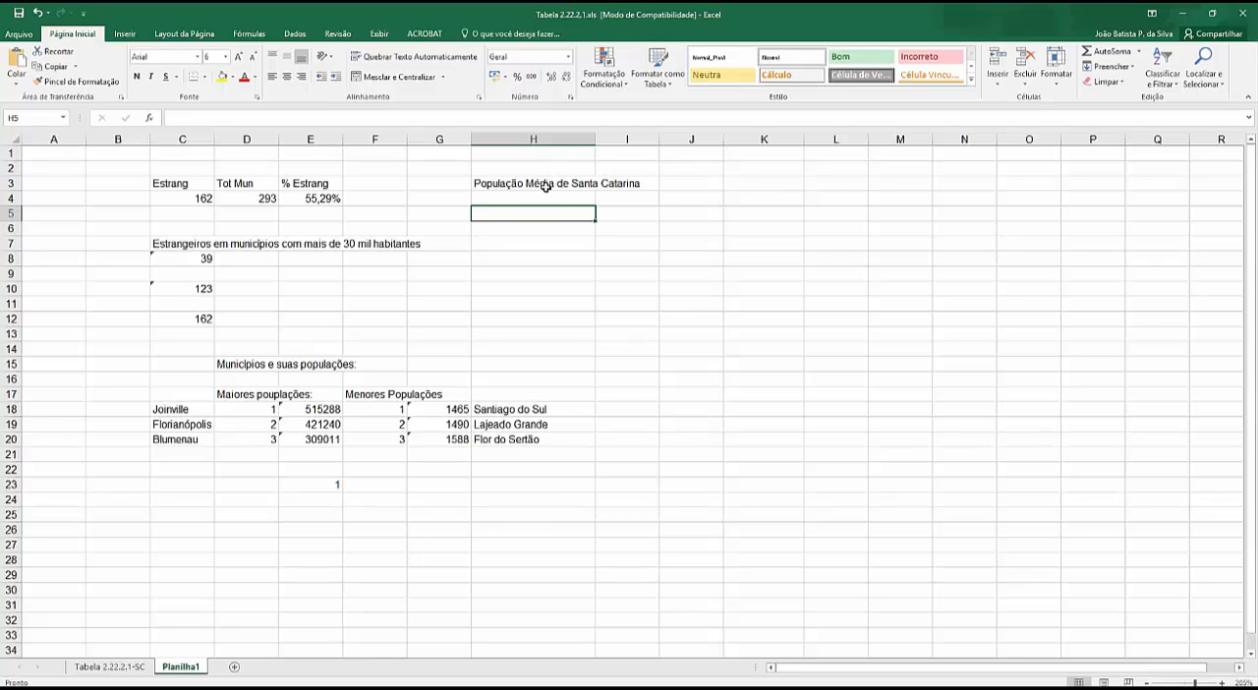
# - Add the labels "Aritmética" in H5 and "Geométrica" in H6, and narrow column H to about the width of the municipality names
pyautogui.write('Aritmé')
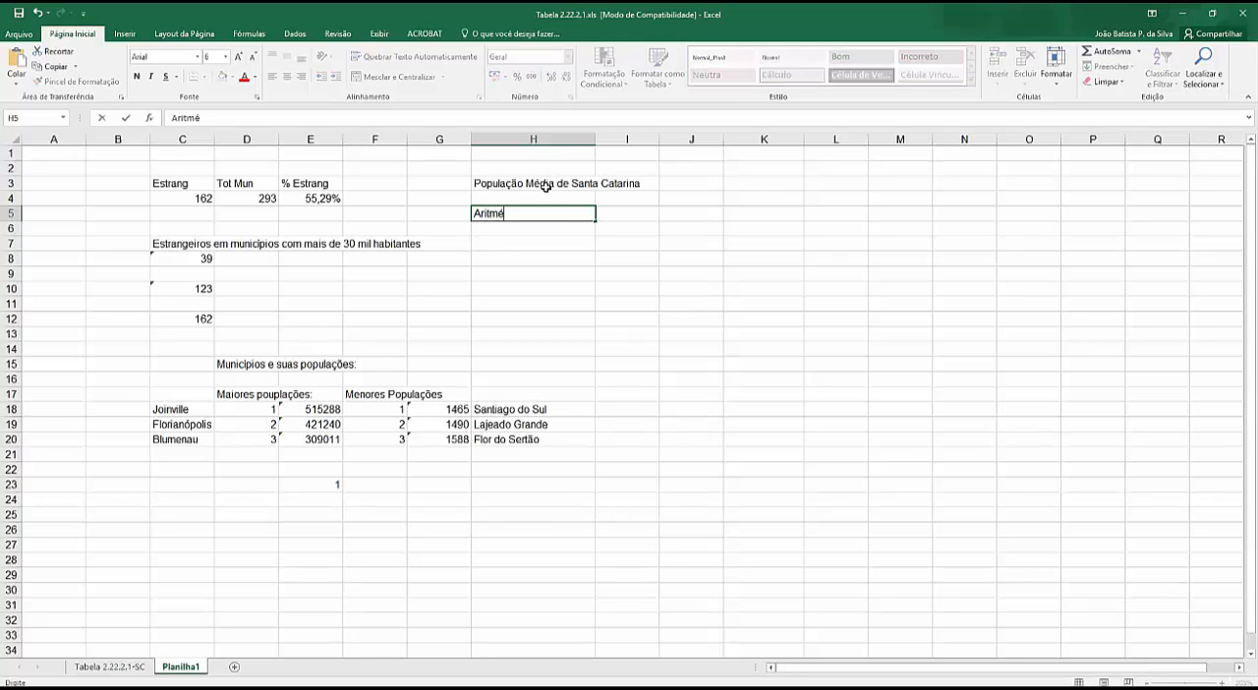
pyautogui.write('tica')
pyautogui.press('Return')
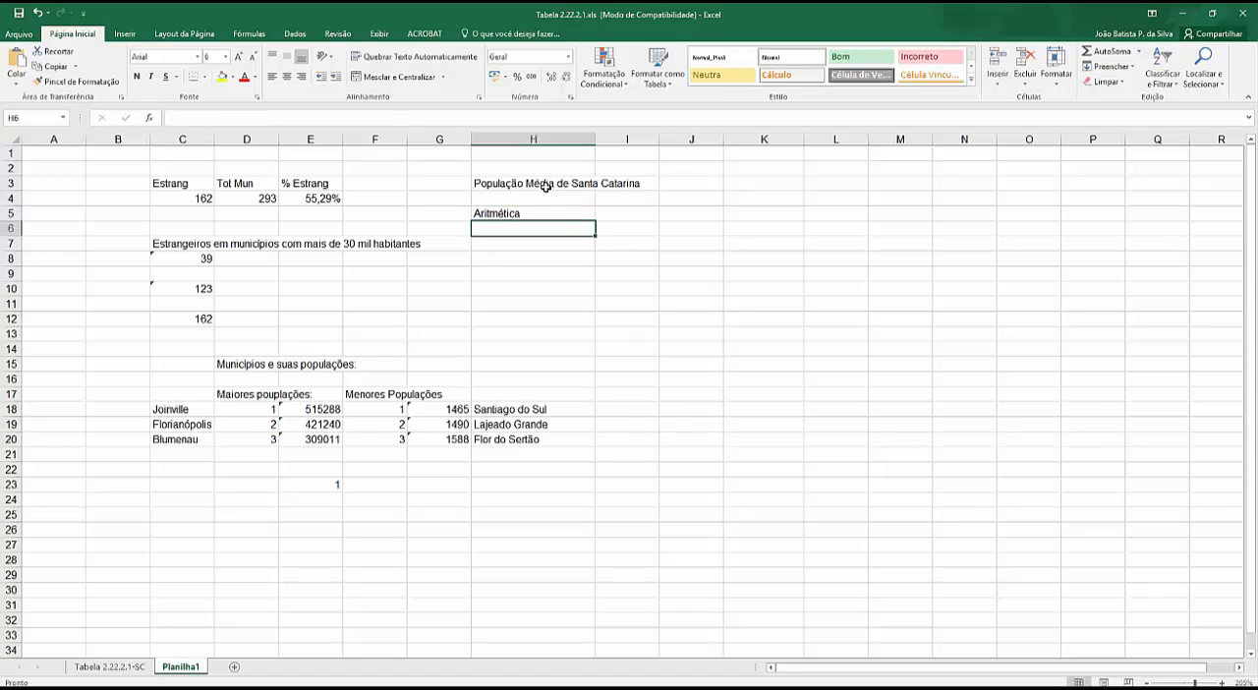
pyautogui.write('Geométrica')
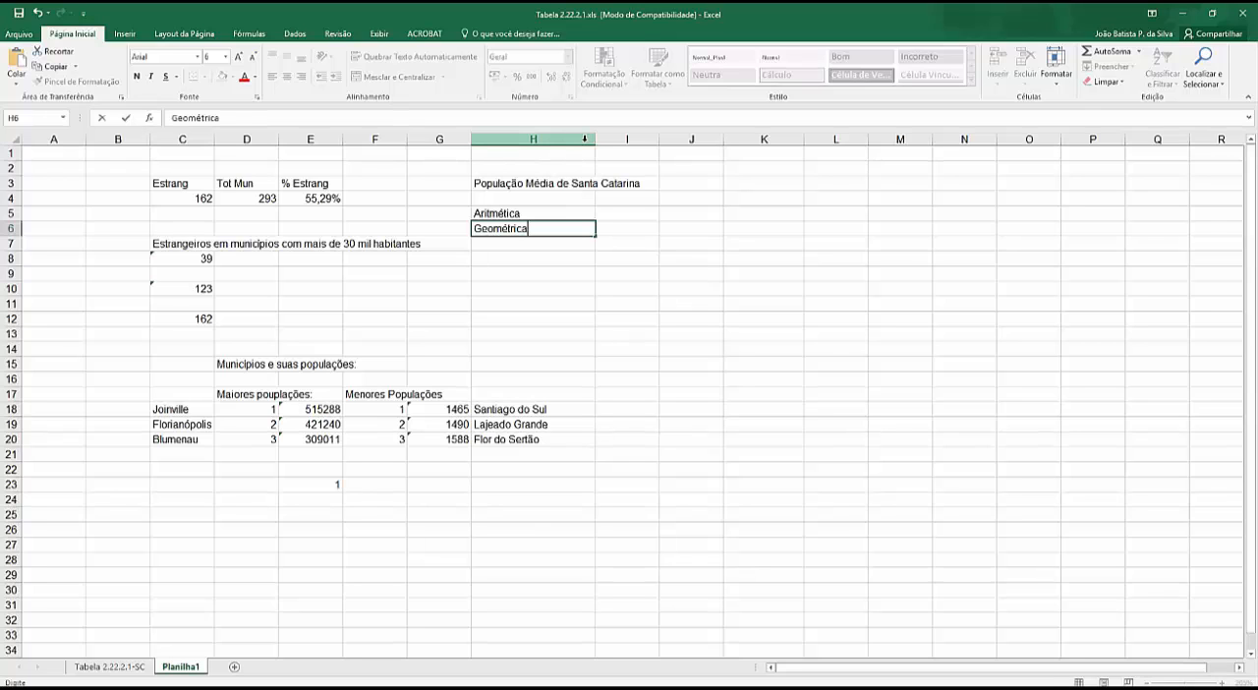
pyautogui.click(585, 138)
pyautogui.moveTo(593, 138); pyautogui.dragTo(548, 144)
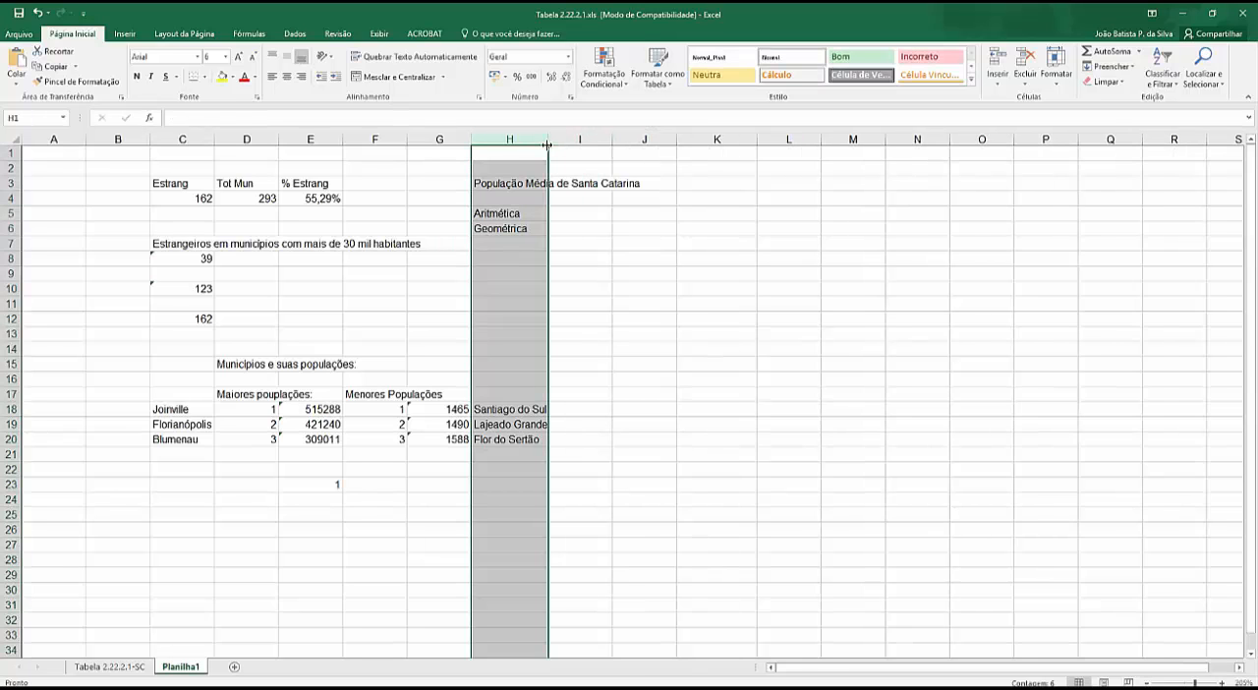
# - Calculate the arithmetic mean population in I5 with a MÉDIA formula over C9:C301 of the Tabela 2.22.2.1-SC sheet
pyautogui.click(579, 212)
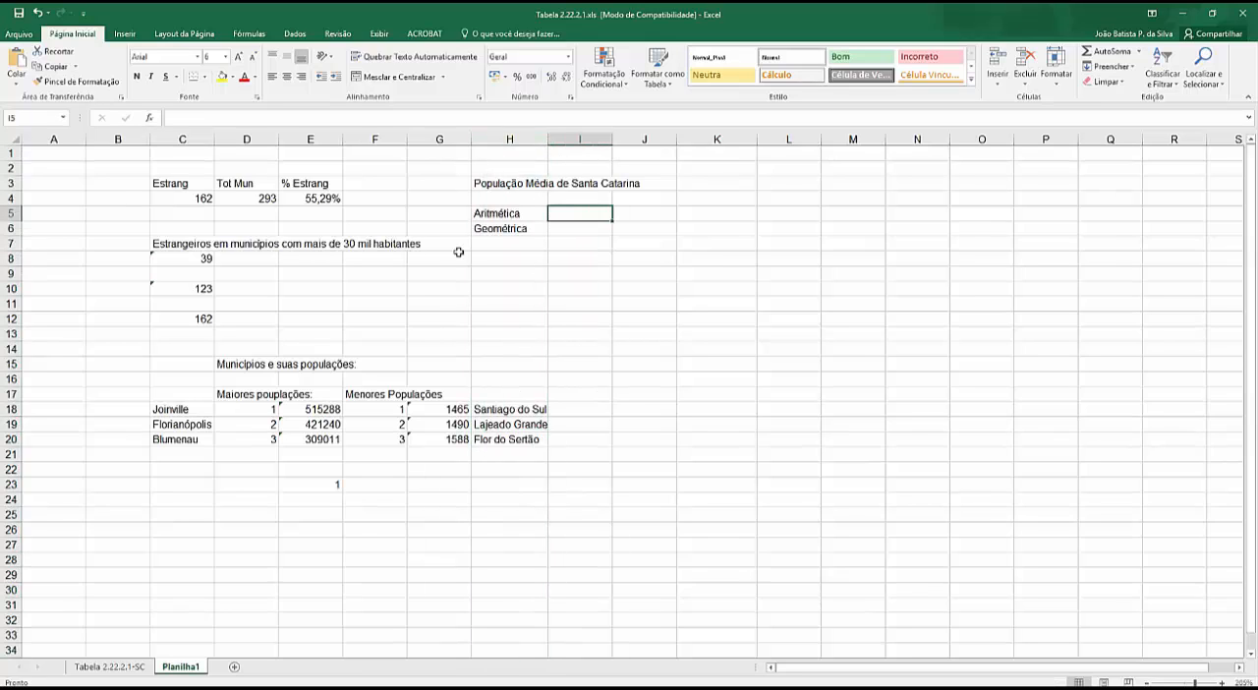
pyautogui.write('=m')
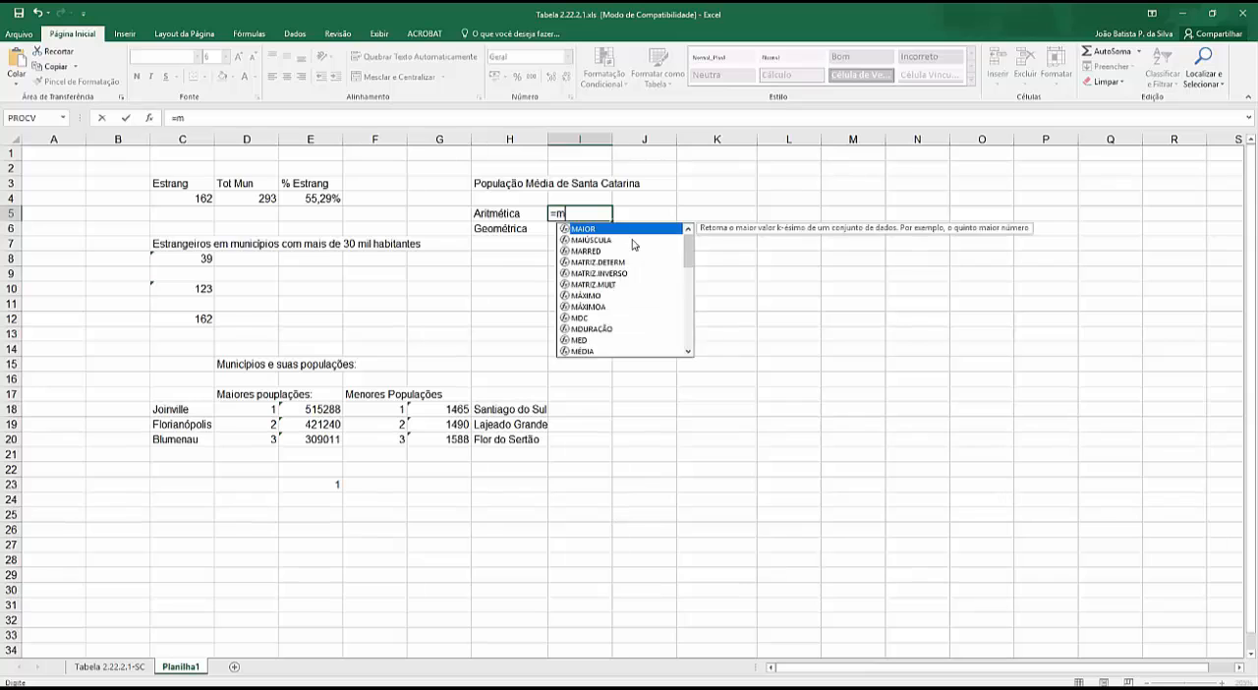
pyautogui.write('edia')
pyautogui.press('BackSpace')
pyautogui.press('BackSpace')
pyautogui.press('BackSpace')
pyautogui.press('BackSpace')
pyautogui.write('edia')
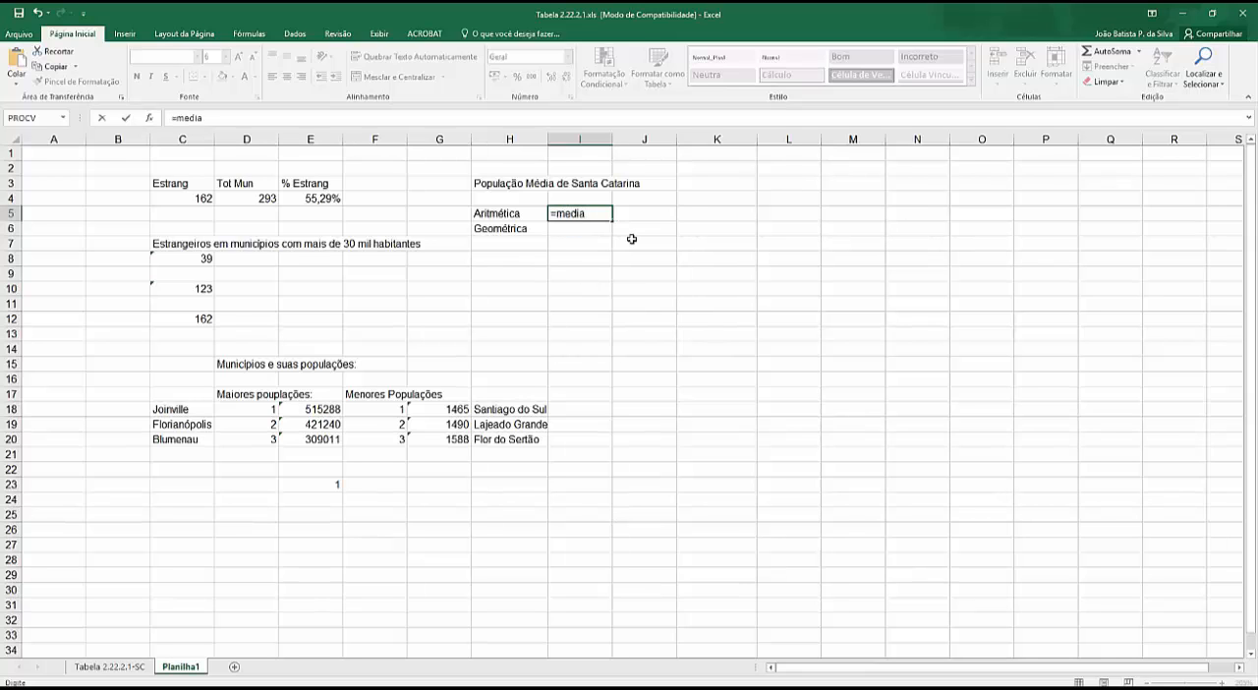
pyautogui.write('(')
pyautogui.click(109, 667)
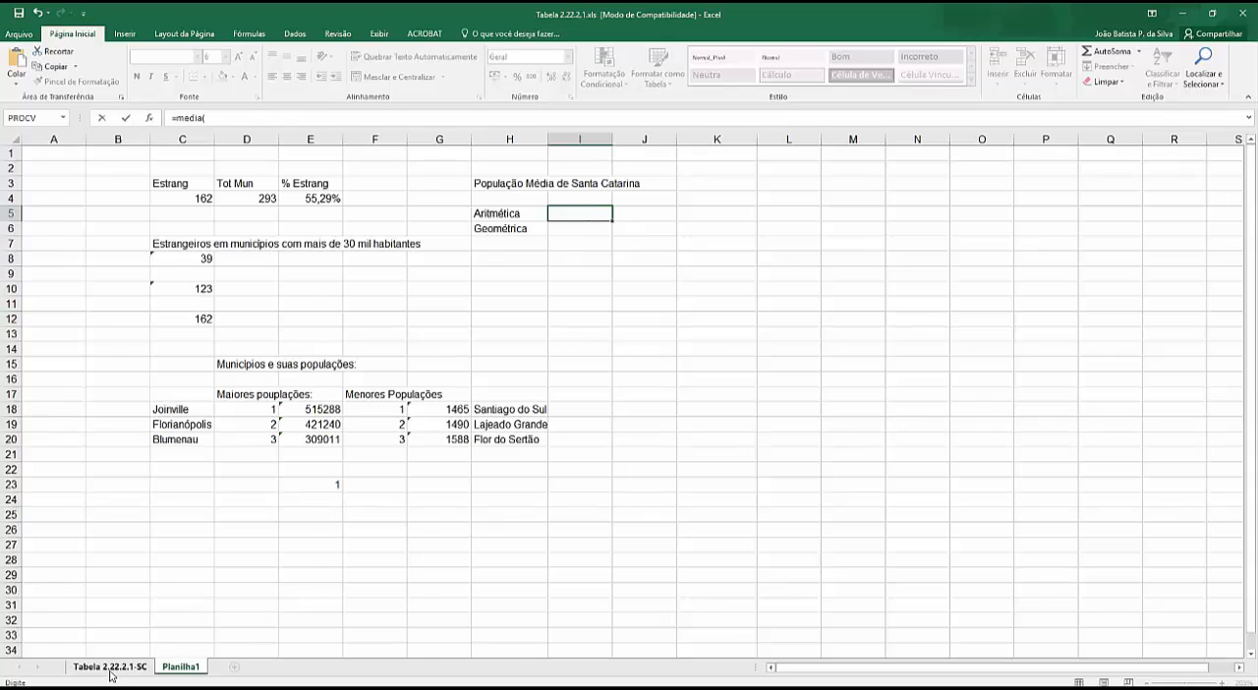
pyautogui.scroll(20, 276, 386)
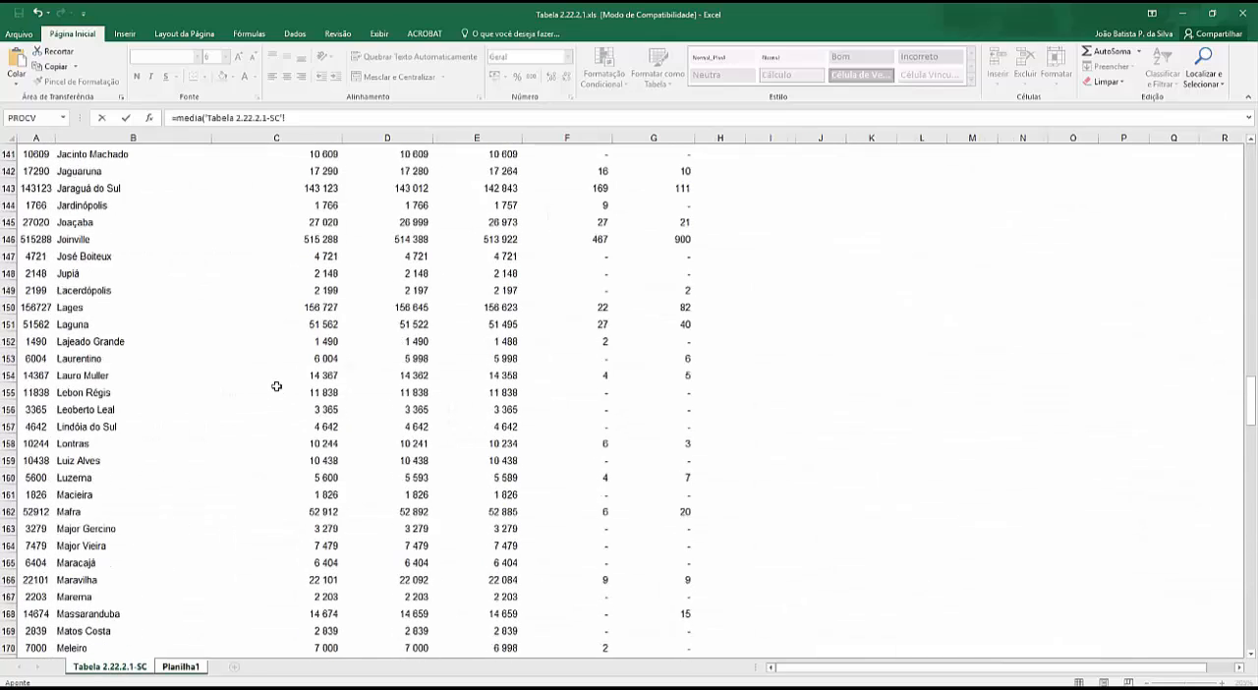
pyautogui.scroll(20, 276, 387)
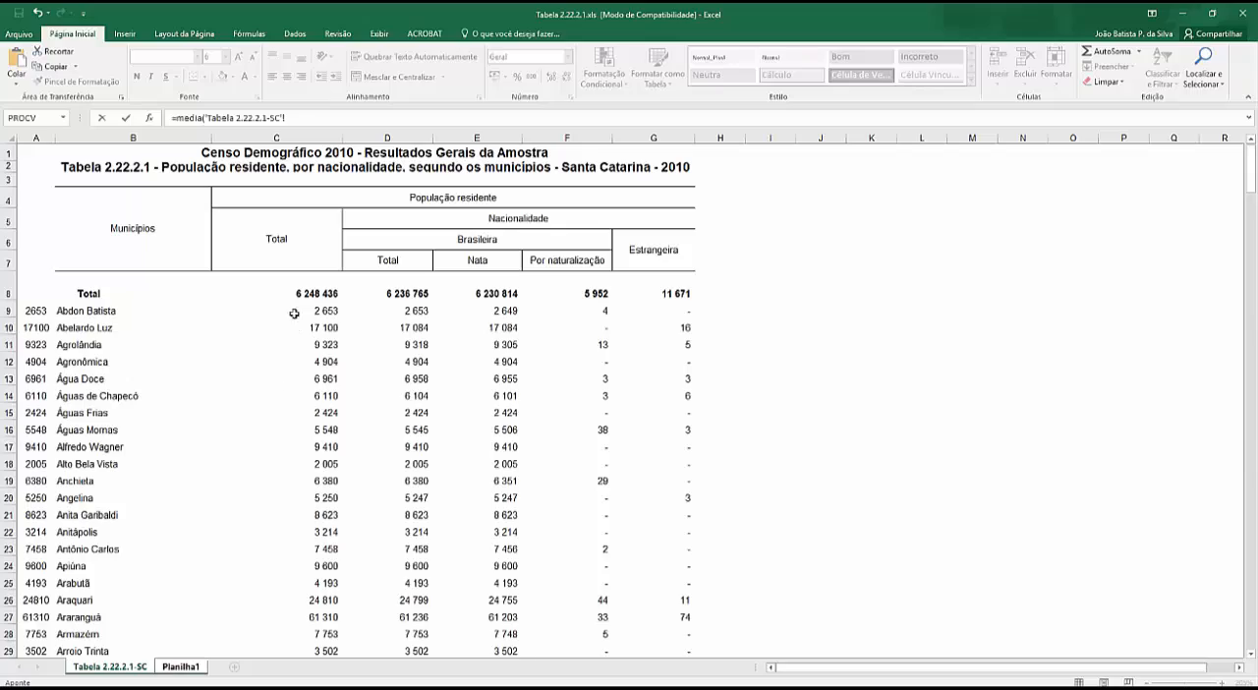
pyautogui.moveTo(307, 305); pyautogui.dragTo(289, 573)
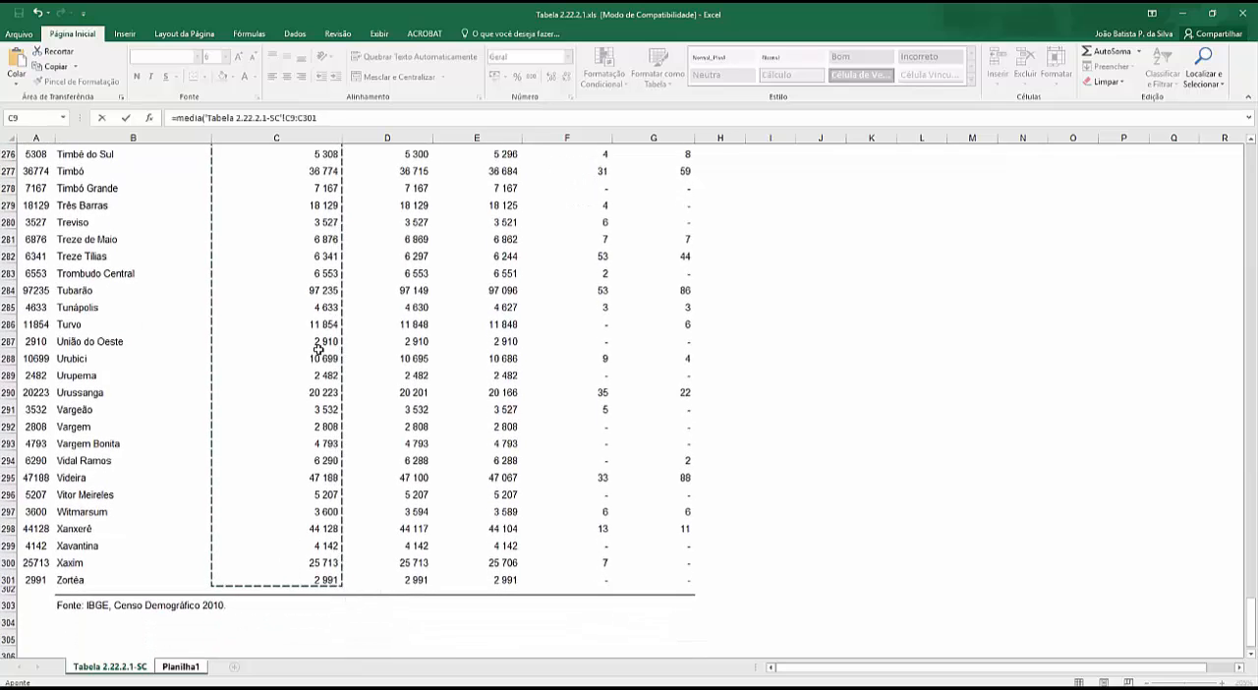
pyautogui.click(323, 118)
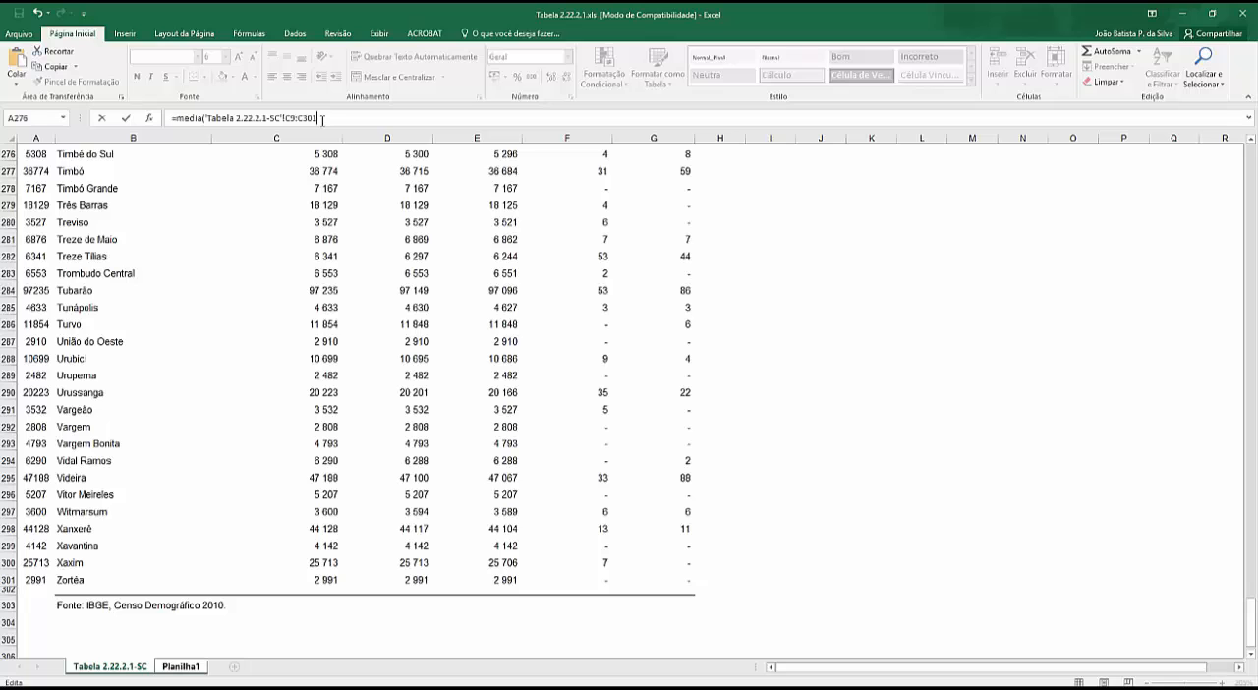
pyautogui.press('Return')
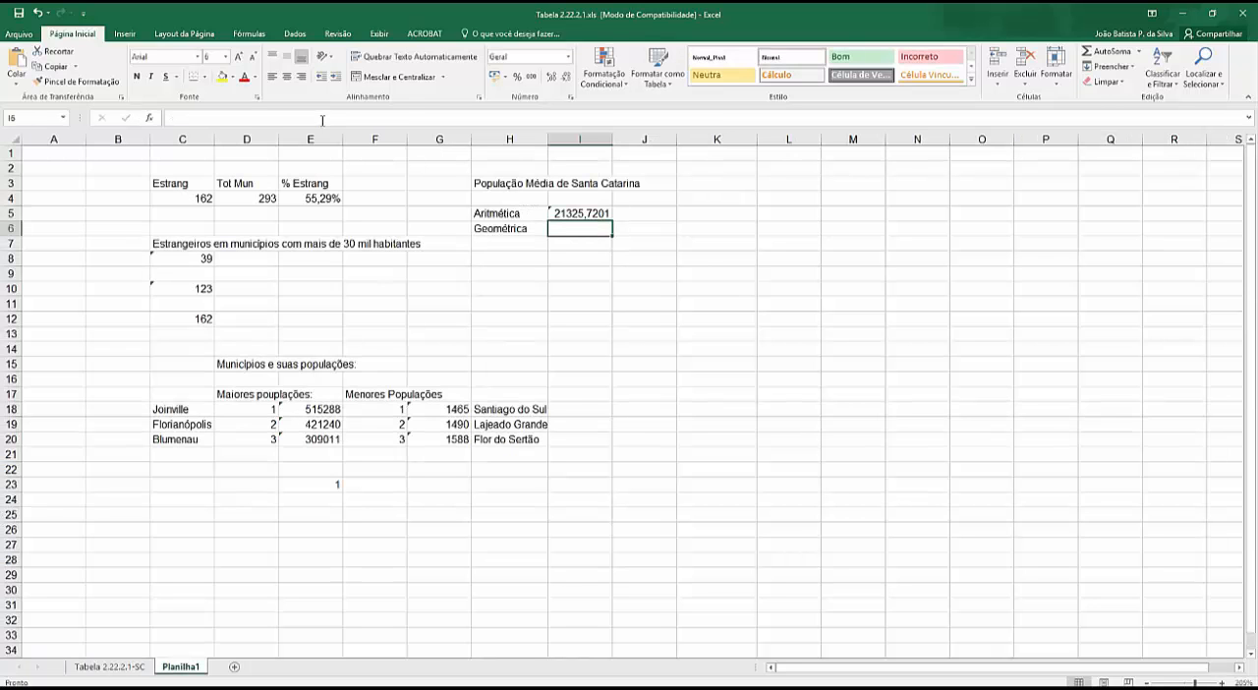
pyautogui.click(567, 213)
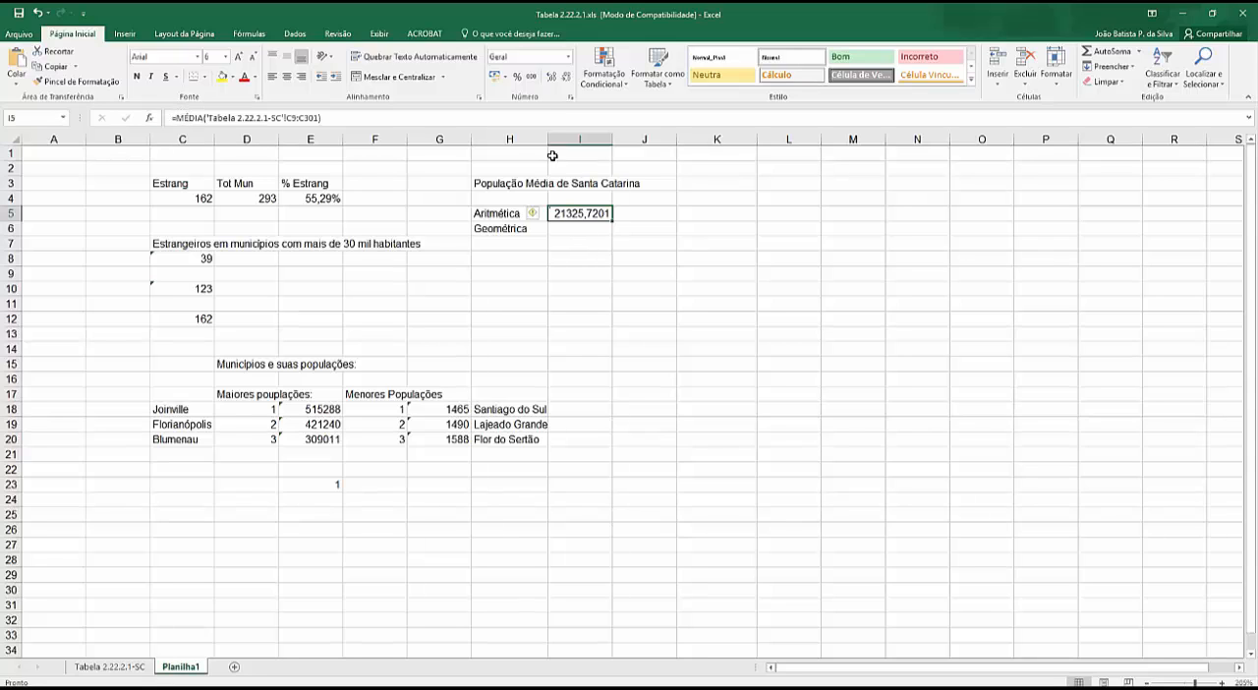
# - Format the arithmetic mean in I5 with a thousands separator and no decimal places, and slightly widen column I
pyautogui.click(532, 77)
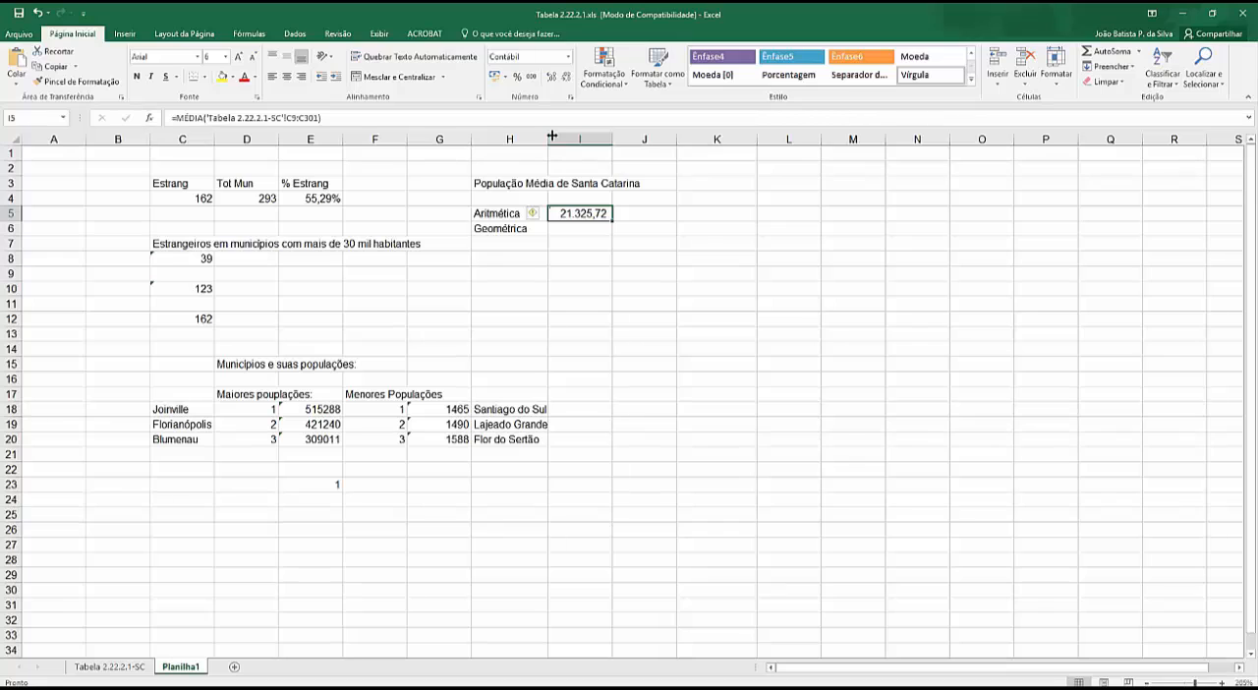
pyautogui.click(565, 77)
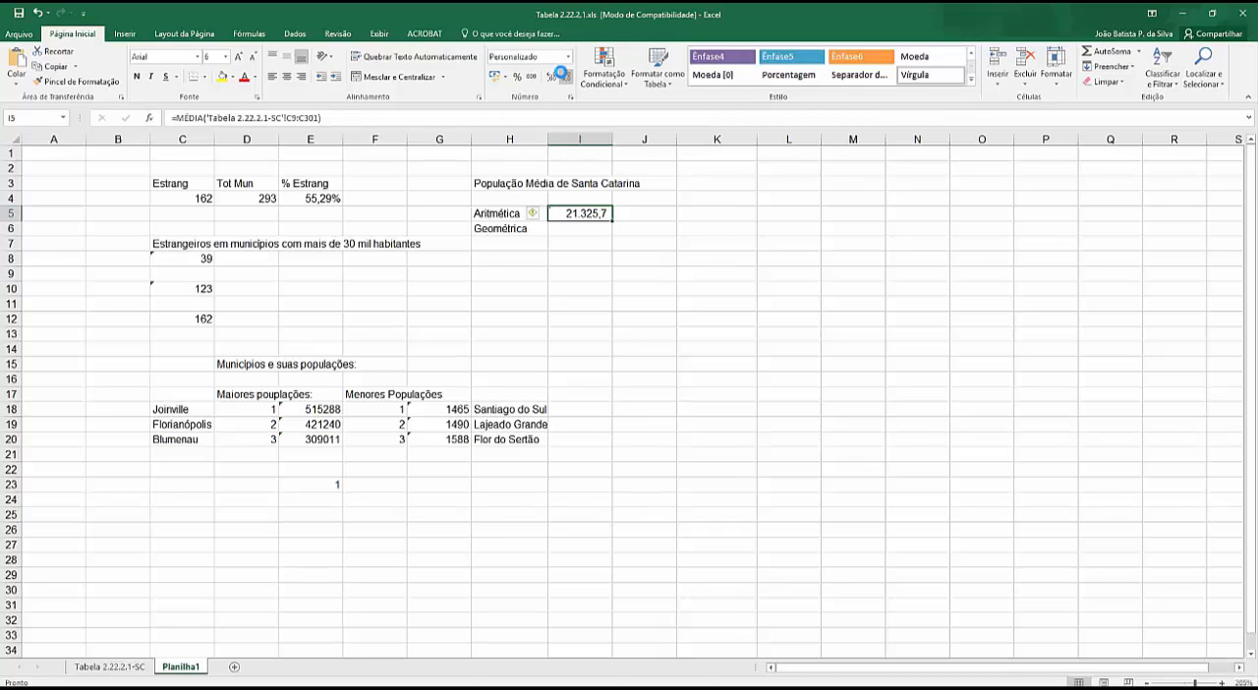
pyautogui.click(566, 77)
pyautogui.moveTo(612, 145); pyautogui.dragTo(632, 146)
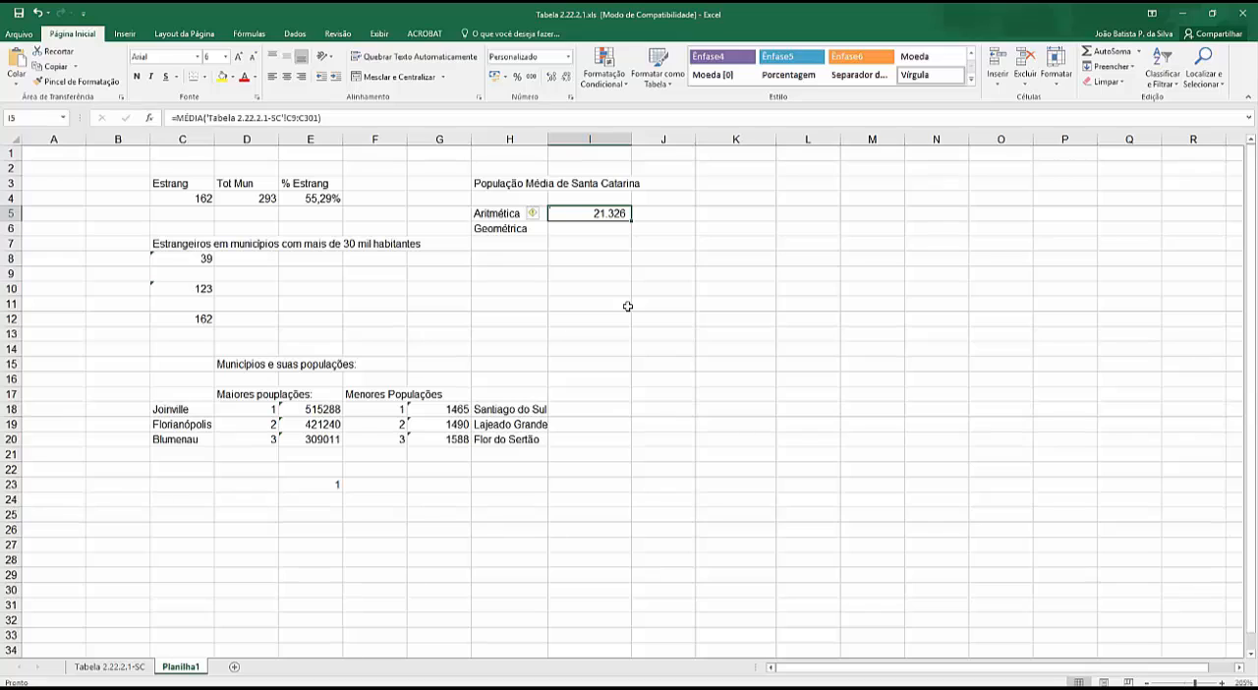
pyautogui.click(558, 230)
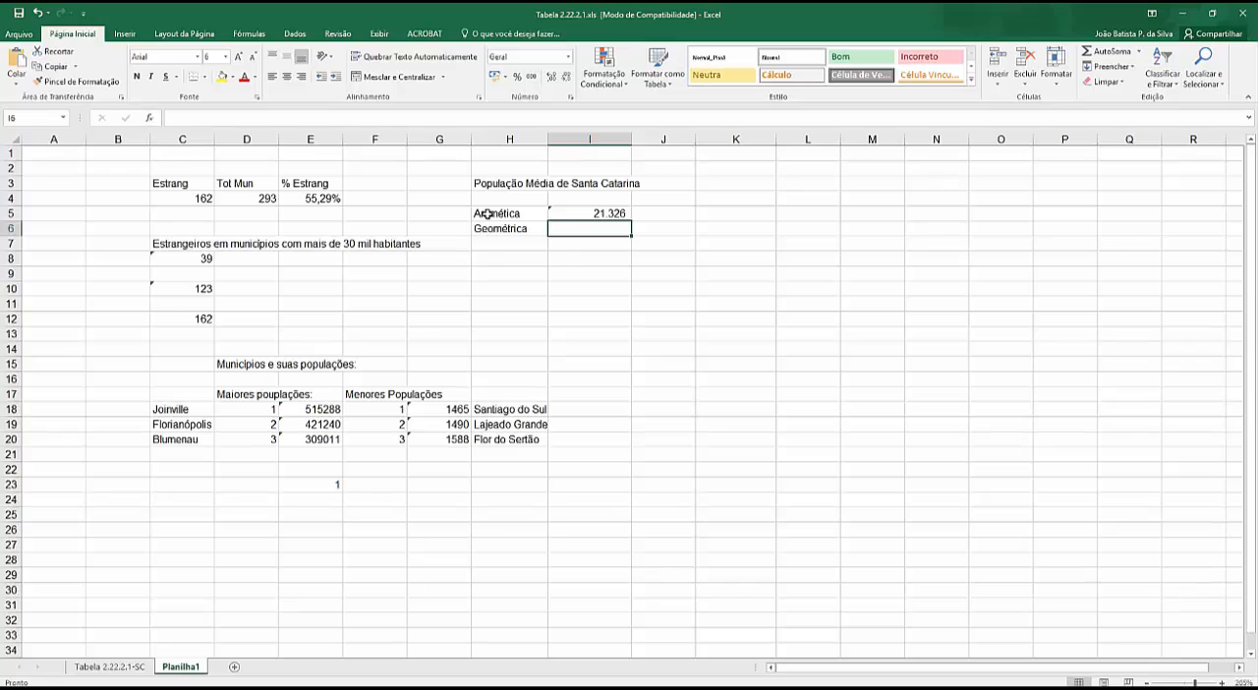
pyautogui.scroll(-5, 630, 394)
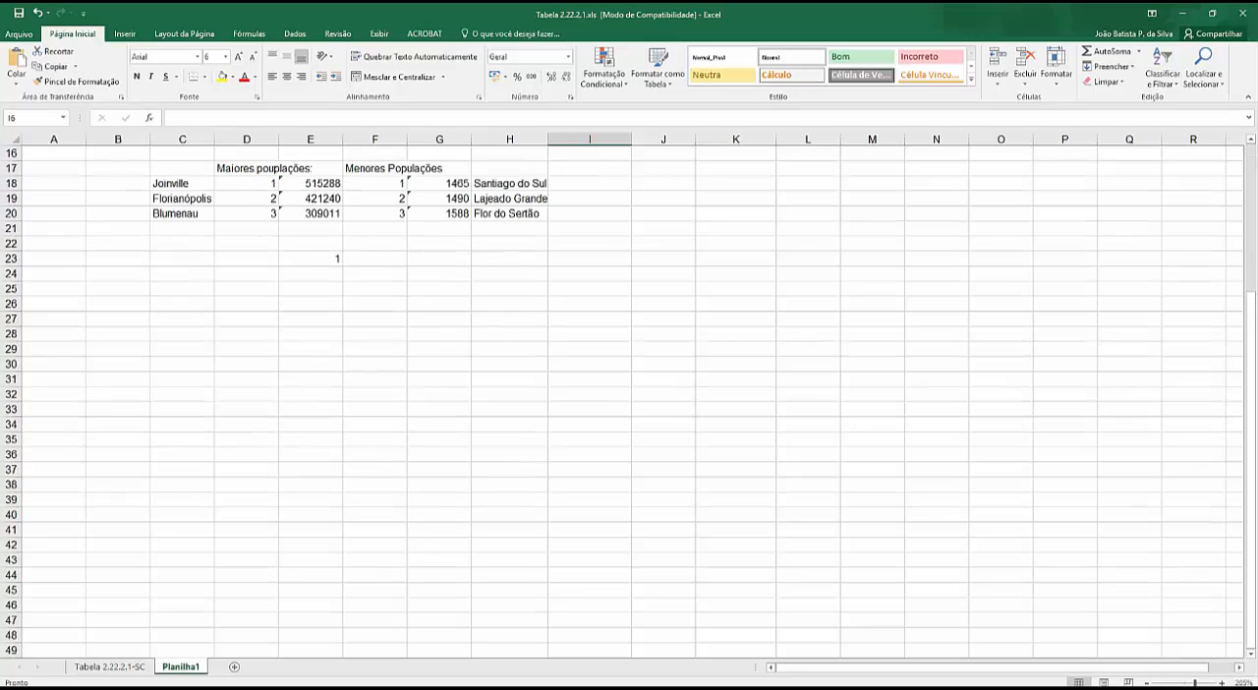
pyautogui.scroll(5, 629, 393)
pyautogui.hotkey('alt', 'Tab')
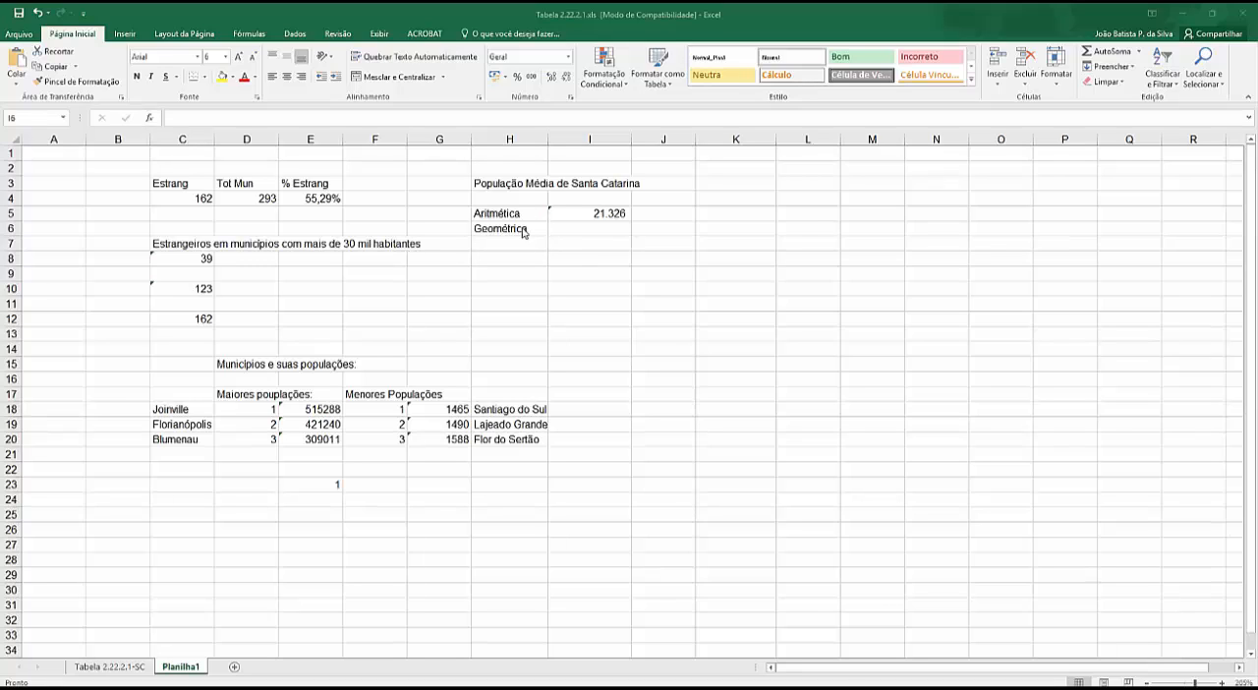
pyautogui.click(590, 229)
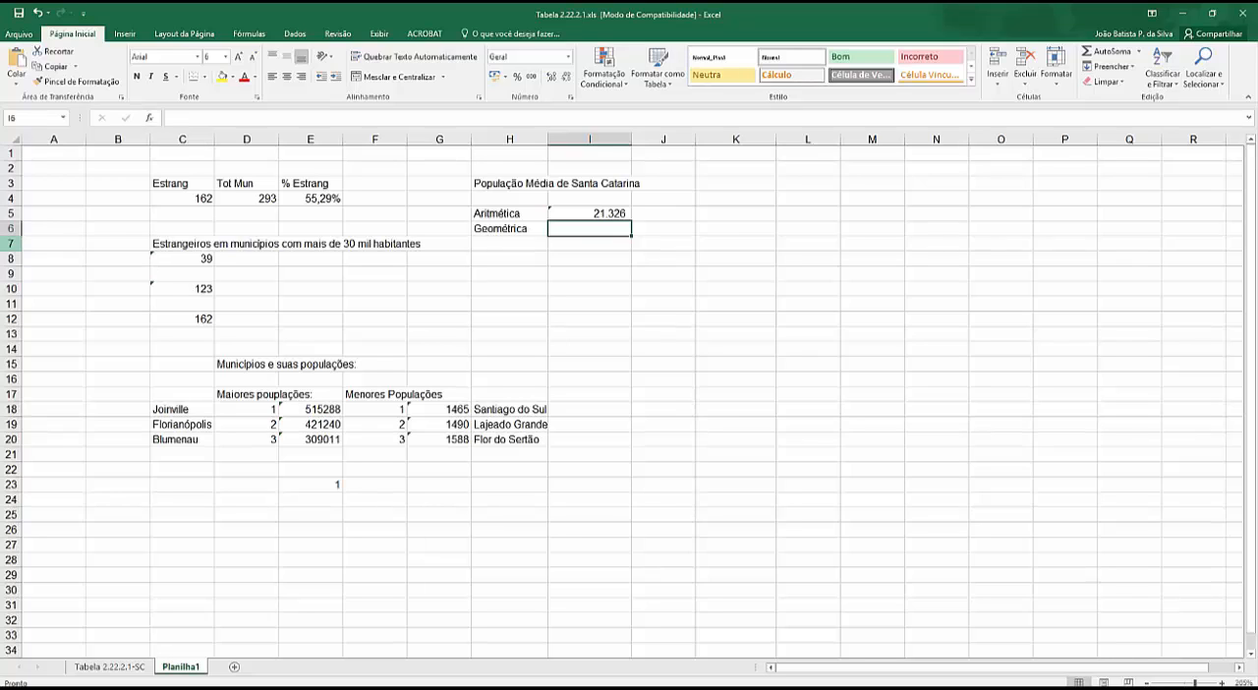
pyautogui.write('=media')
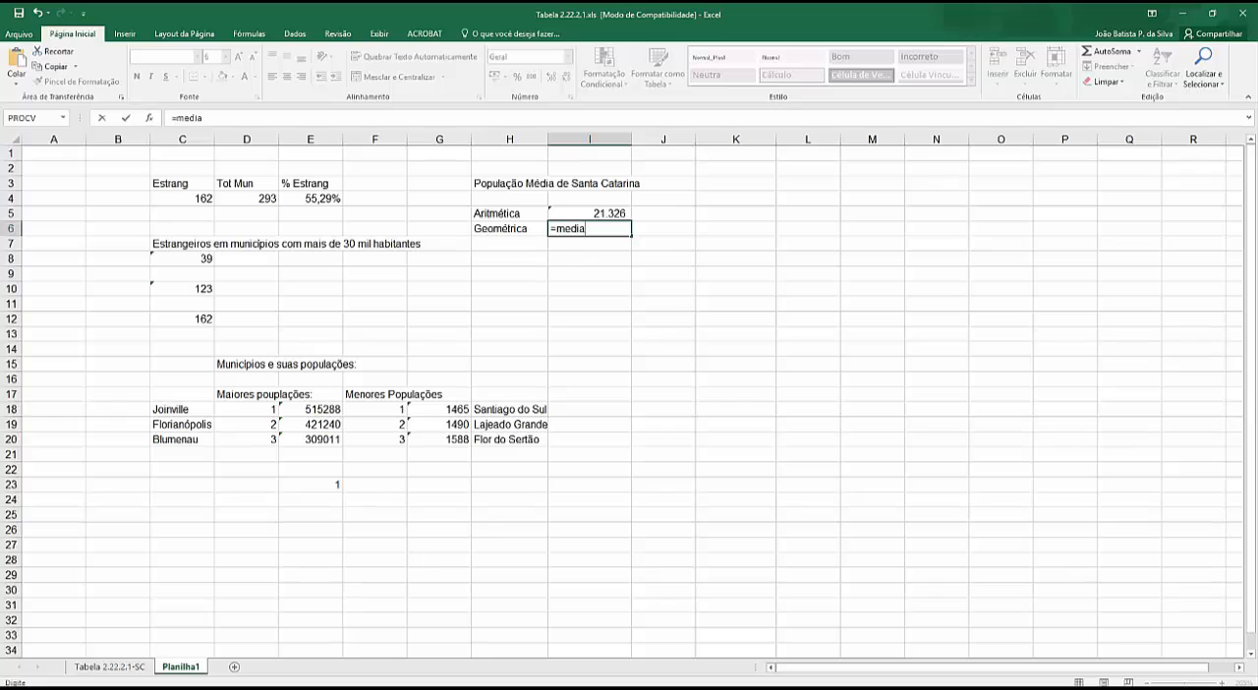
pyautogui.write('.gepometrica')
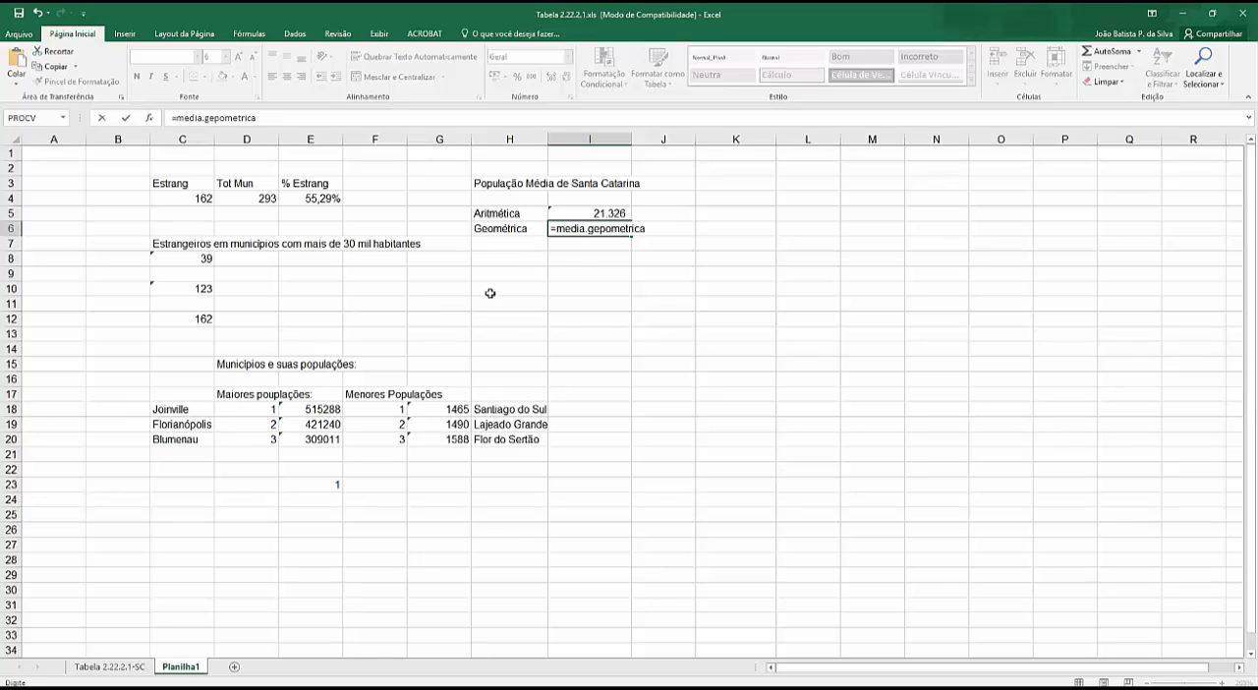
pyautogui.click(601, 229)
pyautogui.press('Delete')
pyautogui.click(111, 668)
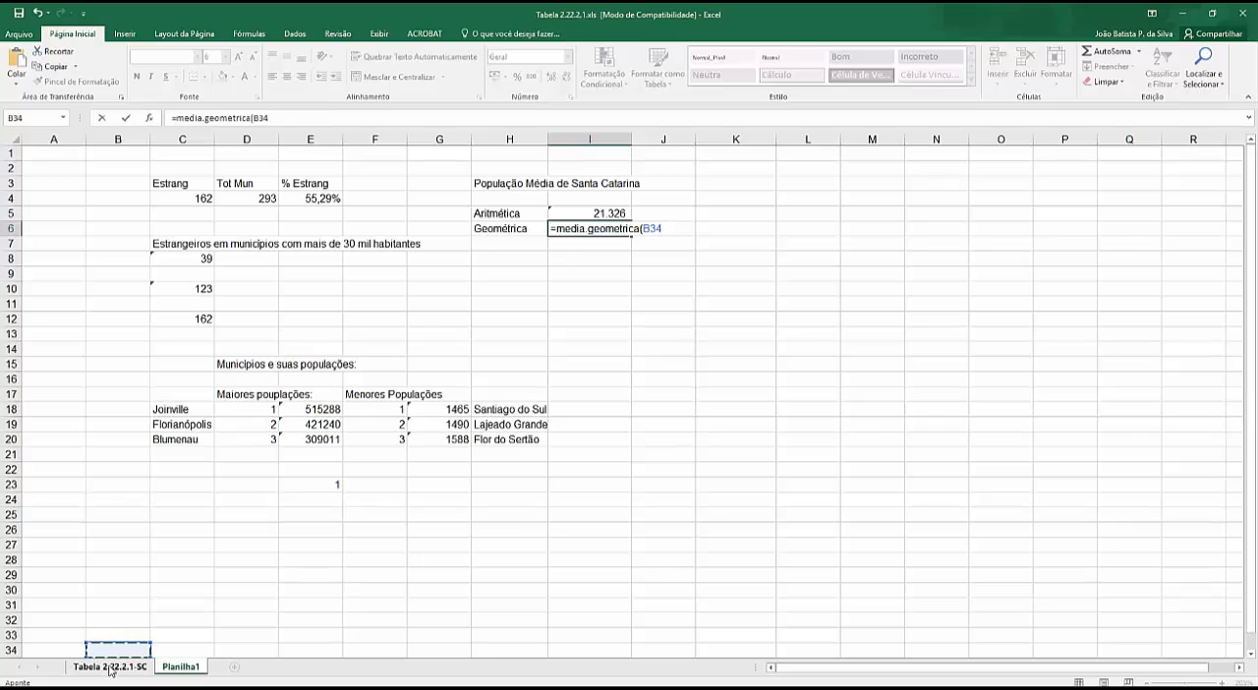
pyautogui.click(111, 670)
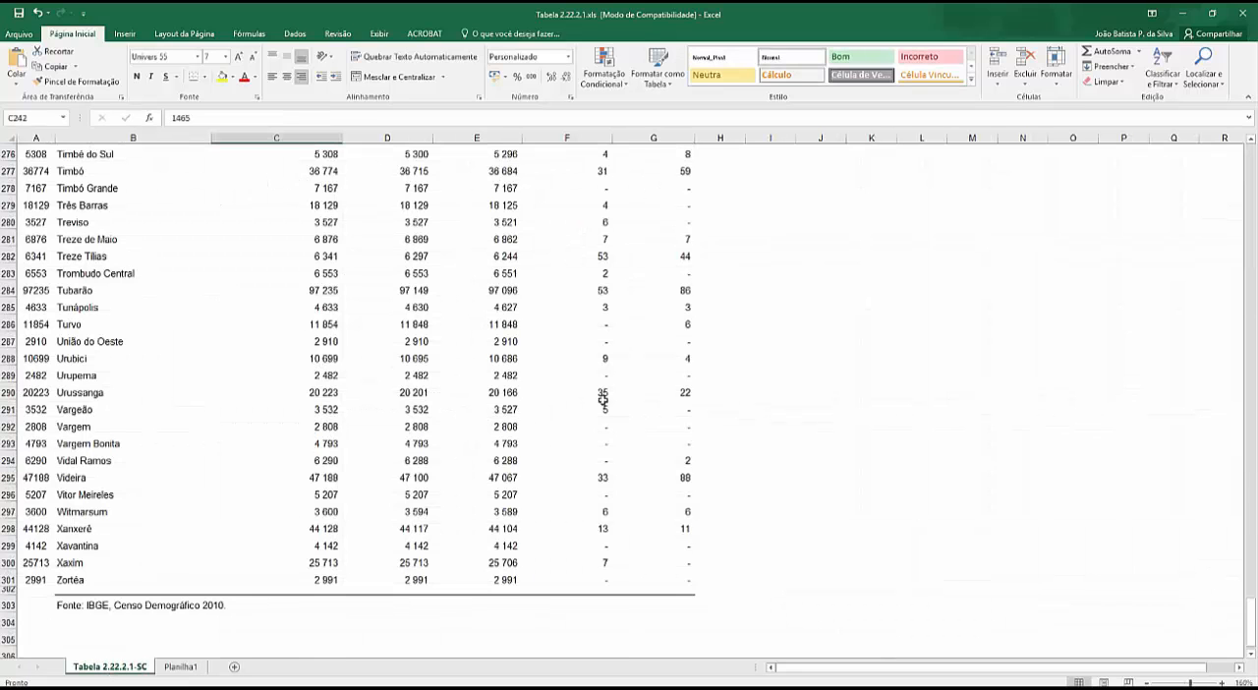
pyautogui.click(180, 666)
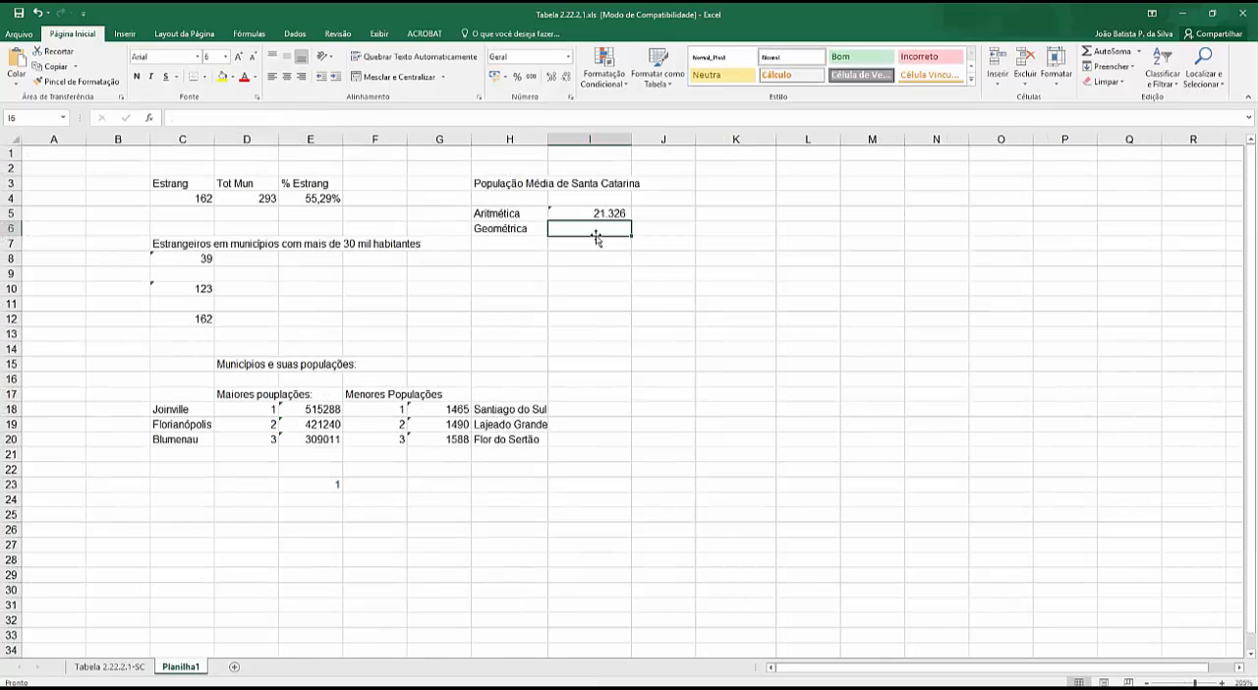
# - Calculate the geometric mean population in I6 with a MÉDIA.GEOMÉTRICA formula over C9:C301 of the Tabela 2.22.2.1-SC sheet
pyautogui.write('=me')
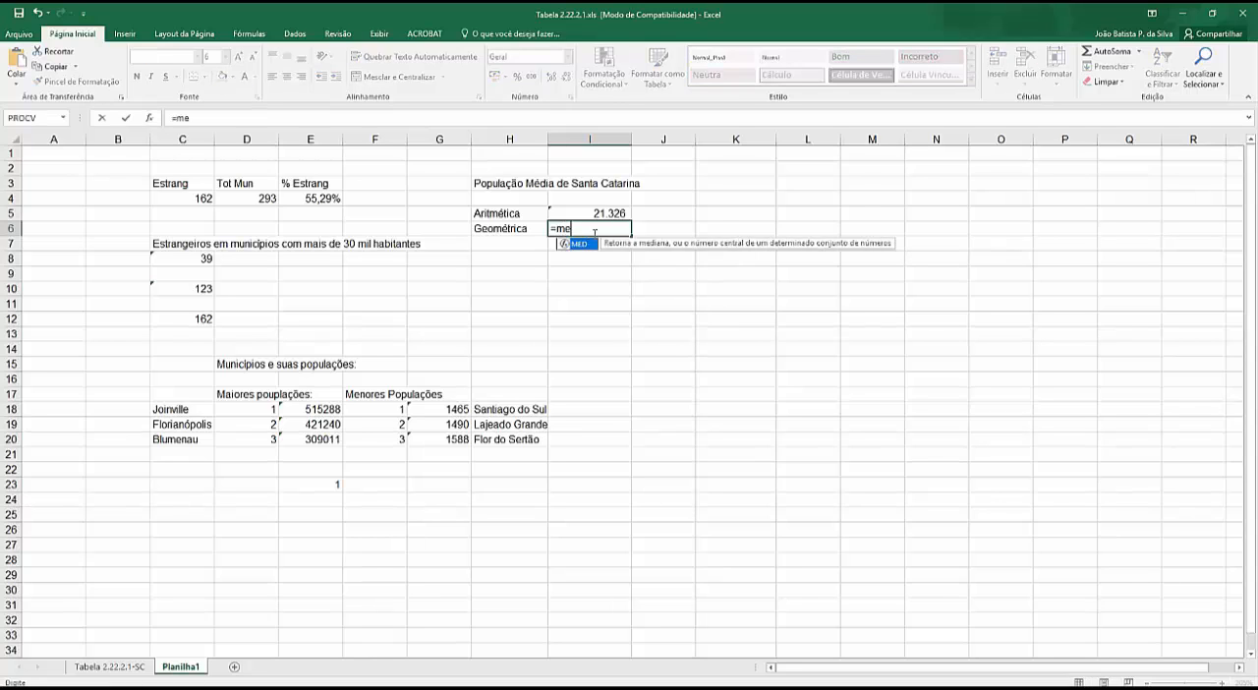
pyautogui.write('dia.geometric')
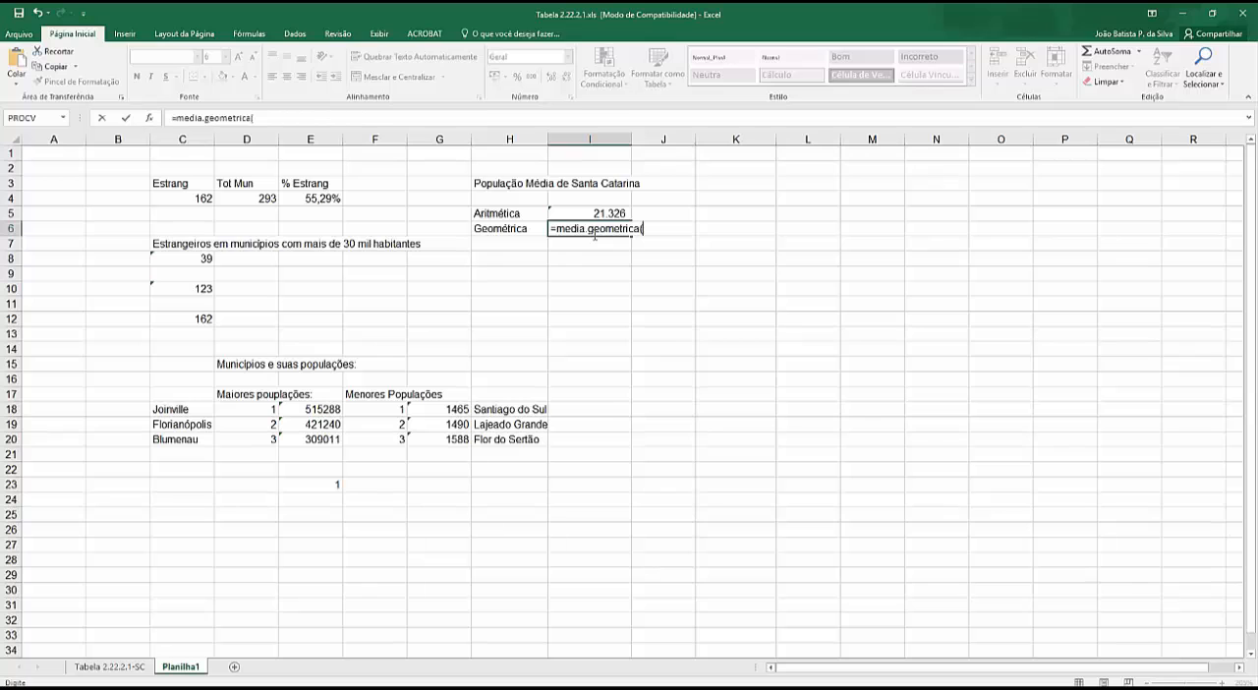
pyautogui.write('a(')
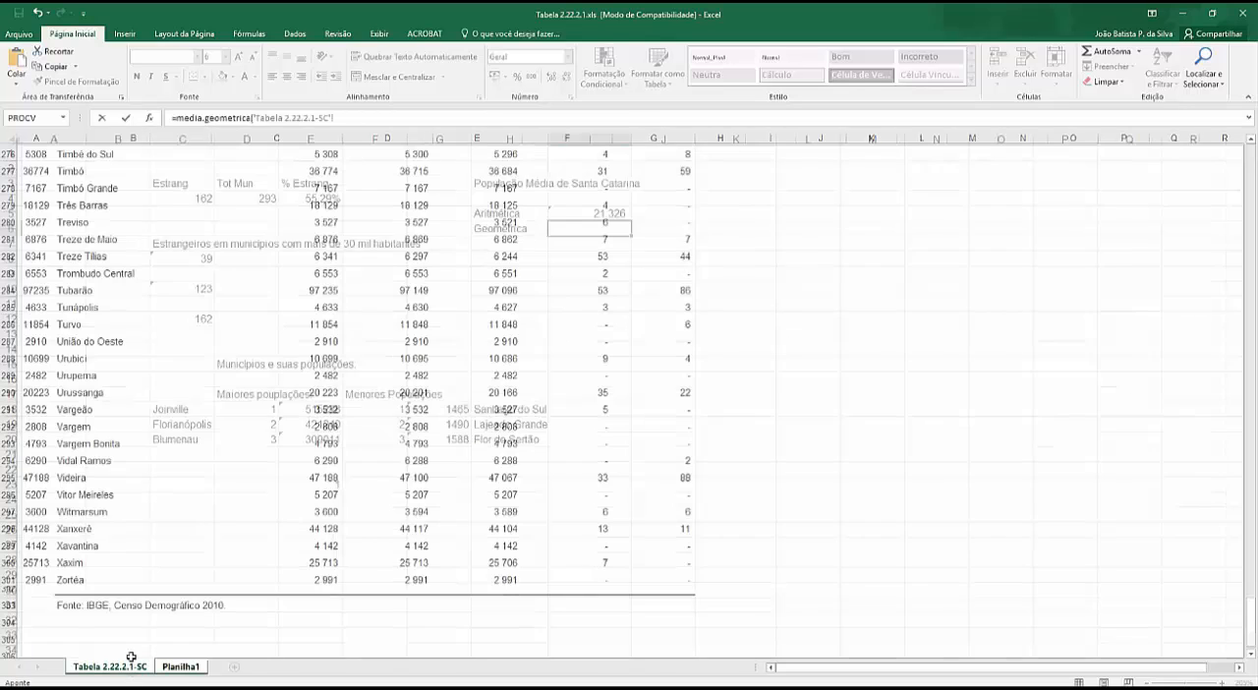
pyautogui.click(109, 667)
pyautogui.moveTo(319, 580); pyautogui.dragTo(259, 292)
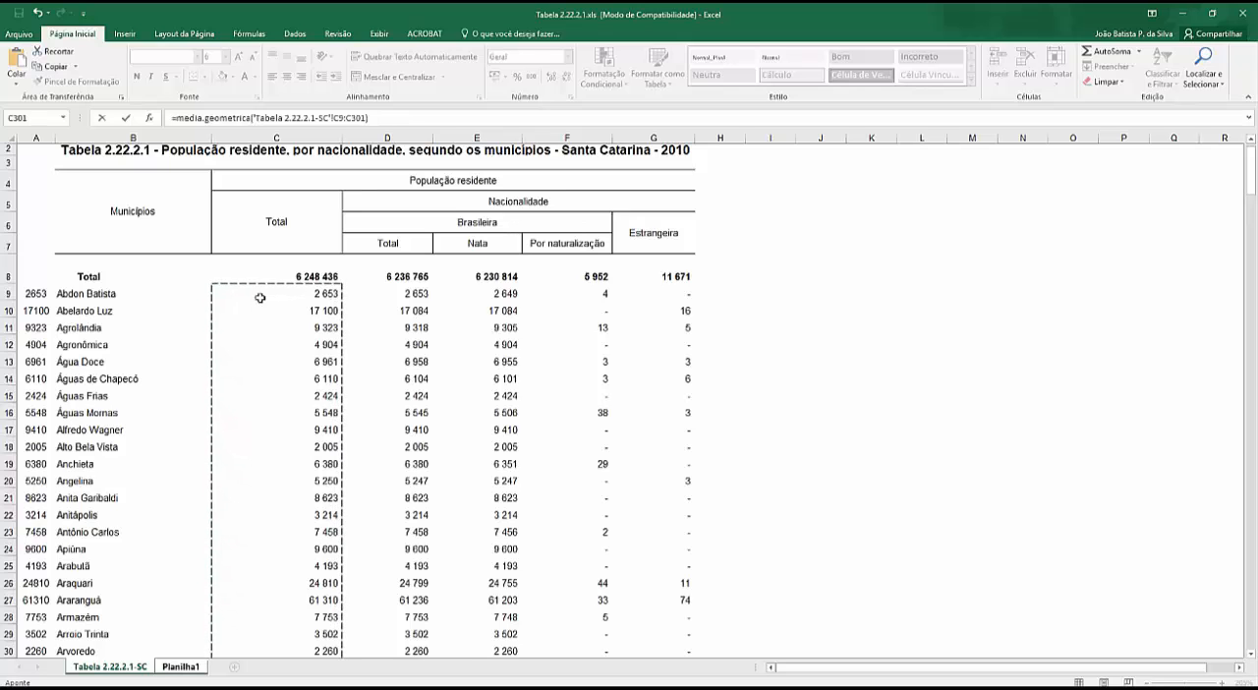
pyautogui.press('Return')
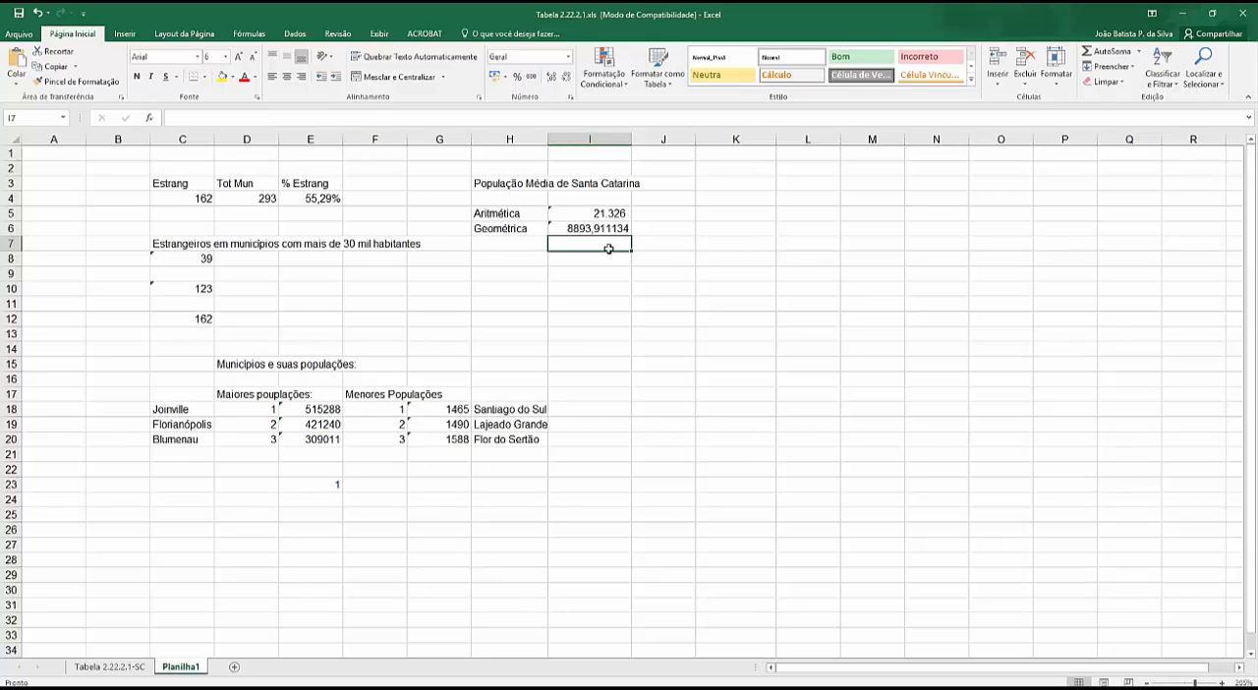
# - Format the geometric mean in I6 with a thousands separator and no decimal places
pyautogui.click(599, 229)
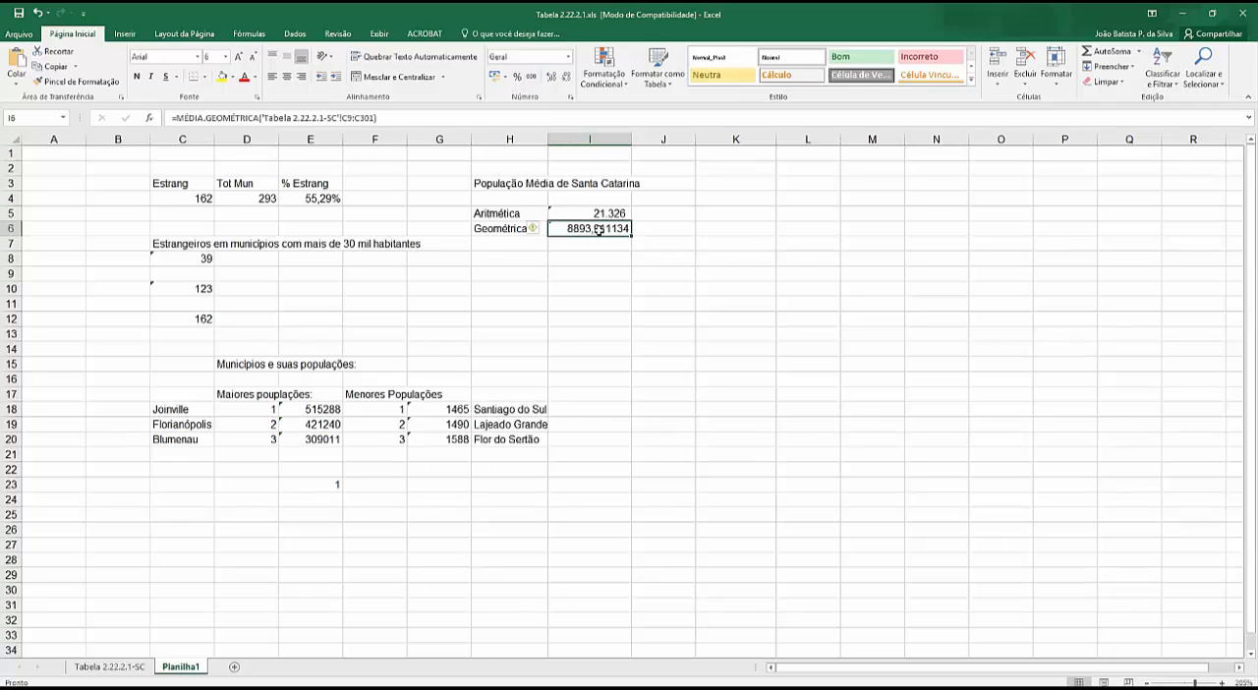
pyautogui.click(531, 77)
pyautogui.click(567, 77)
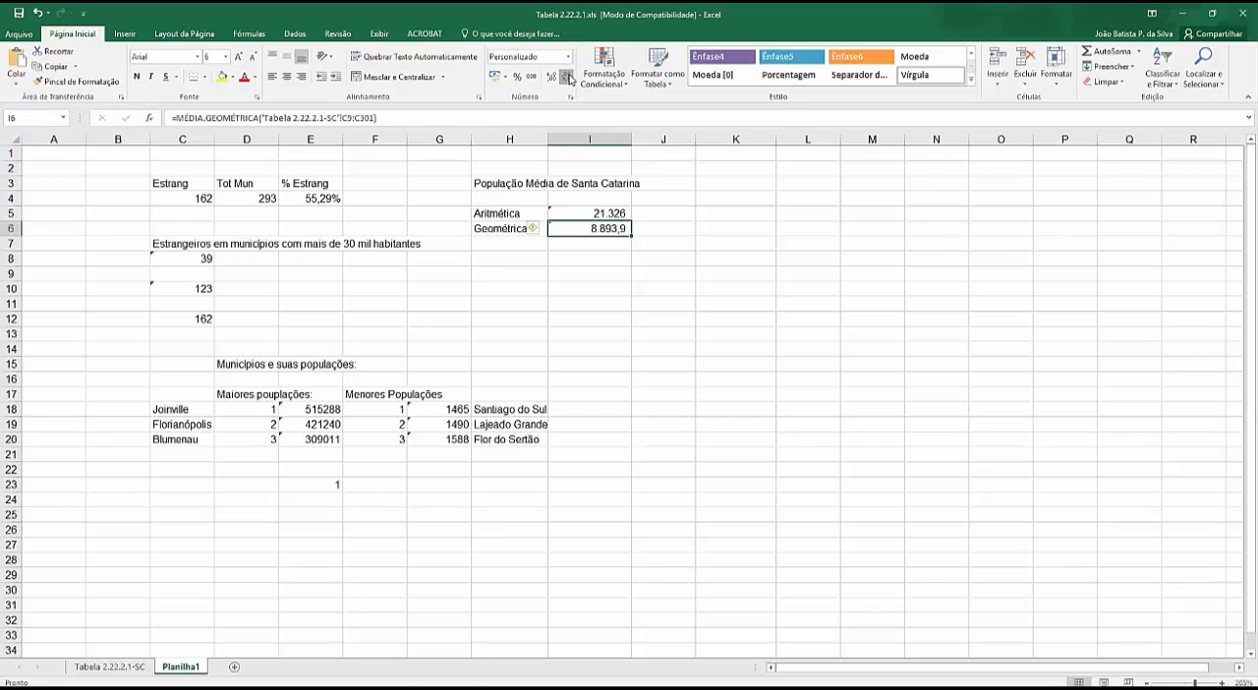
pyautogui.click(566, 77)
pyautogui.click(578, 246)
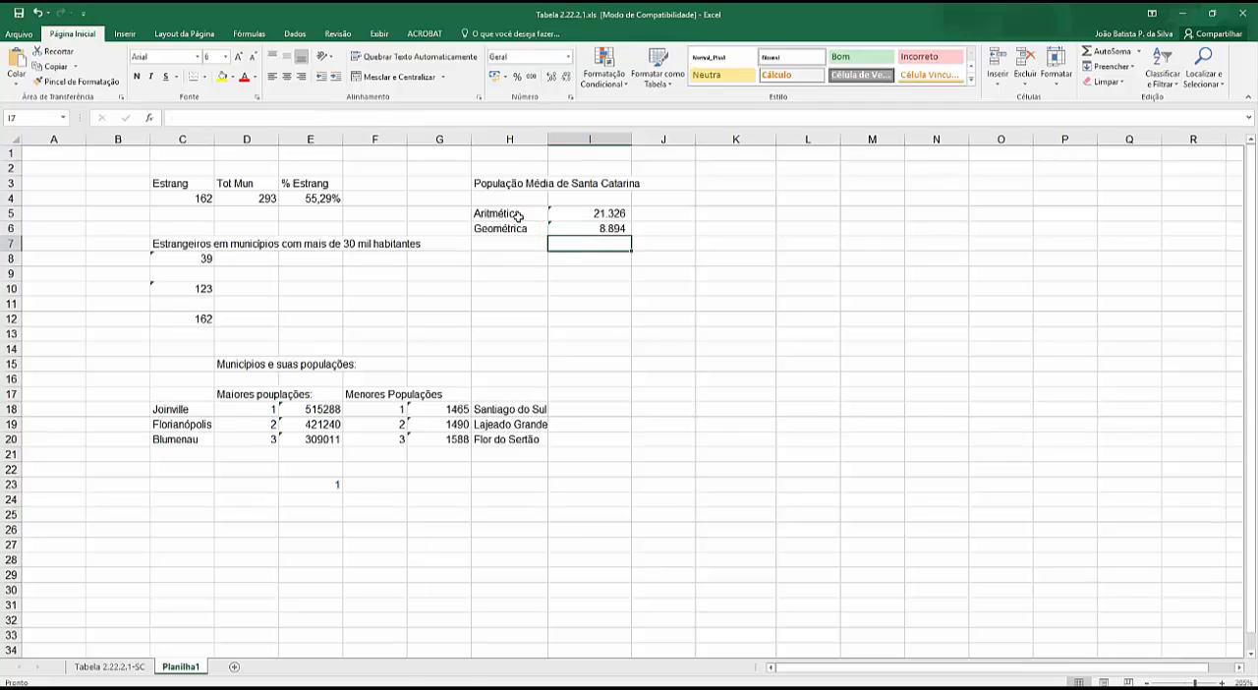
pyautogui.click(589, 214)
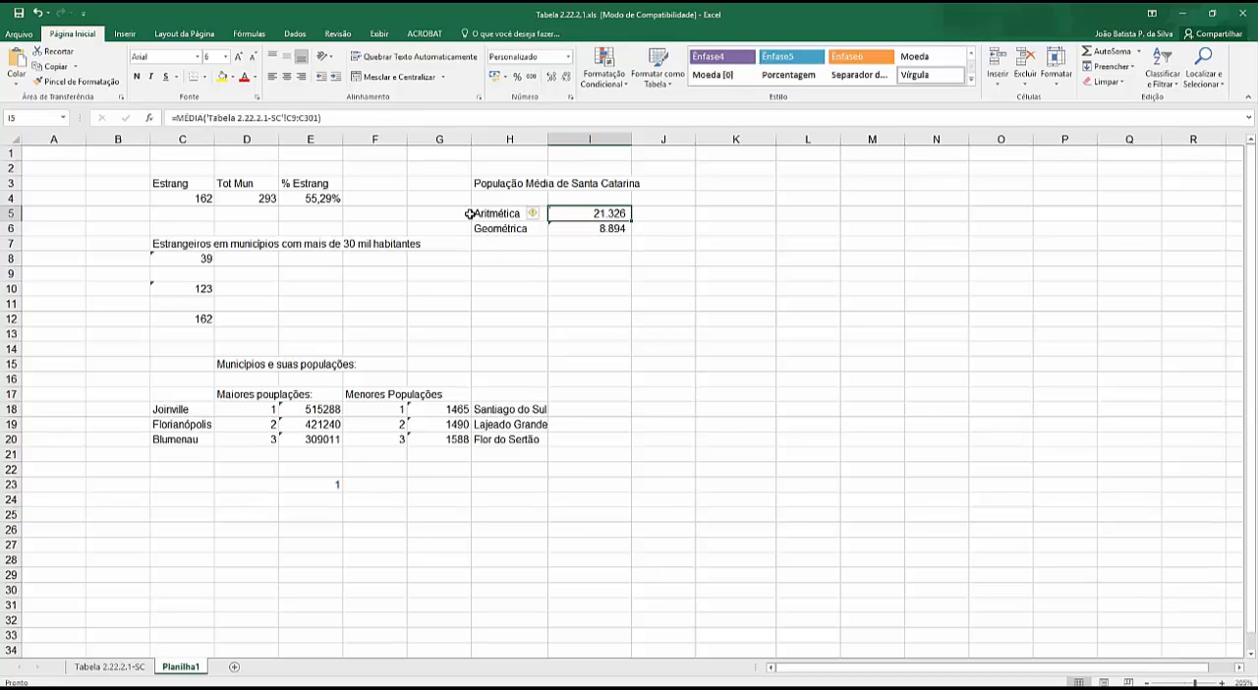
pyautogui.moveTo(449, 212); pyautogui.dragTo(598, 211)
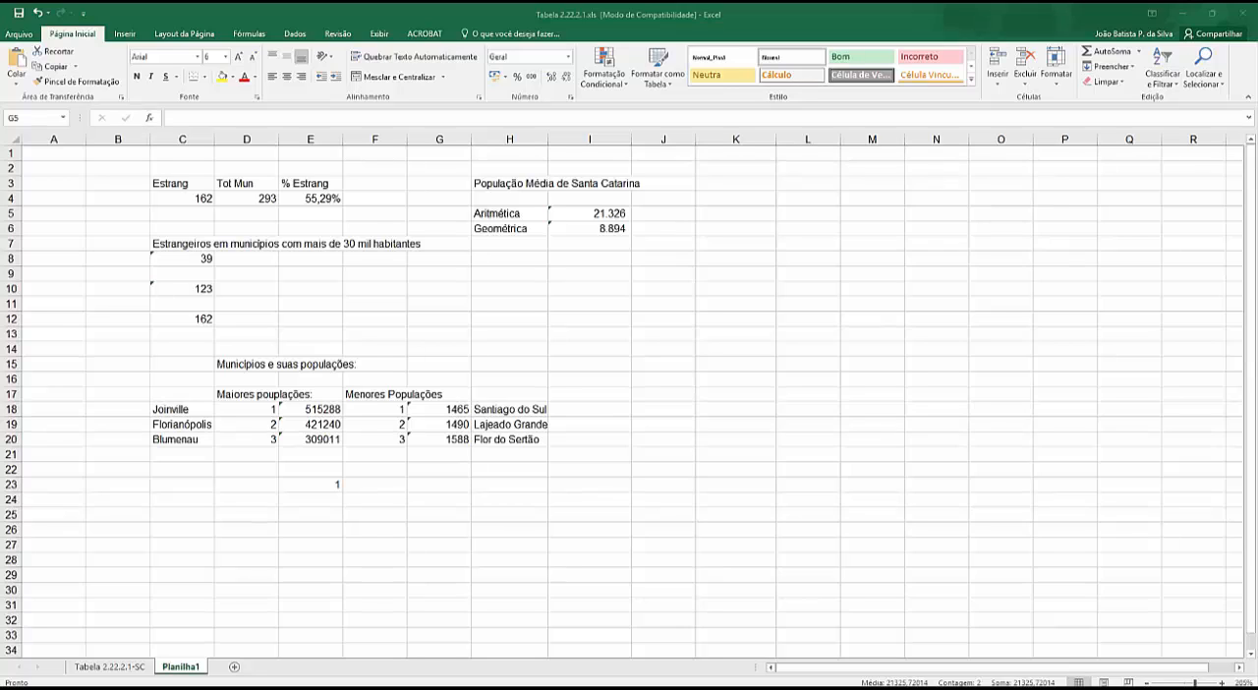
pyautogui.click(580, 303)
# - Open function insertion for cell J9, browse the Estatística category as far as MED, and read that function's description
pyautogui.click(675, 275)
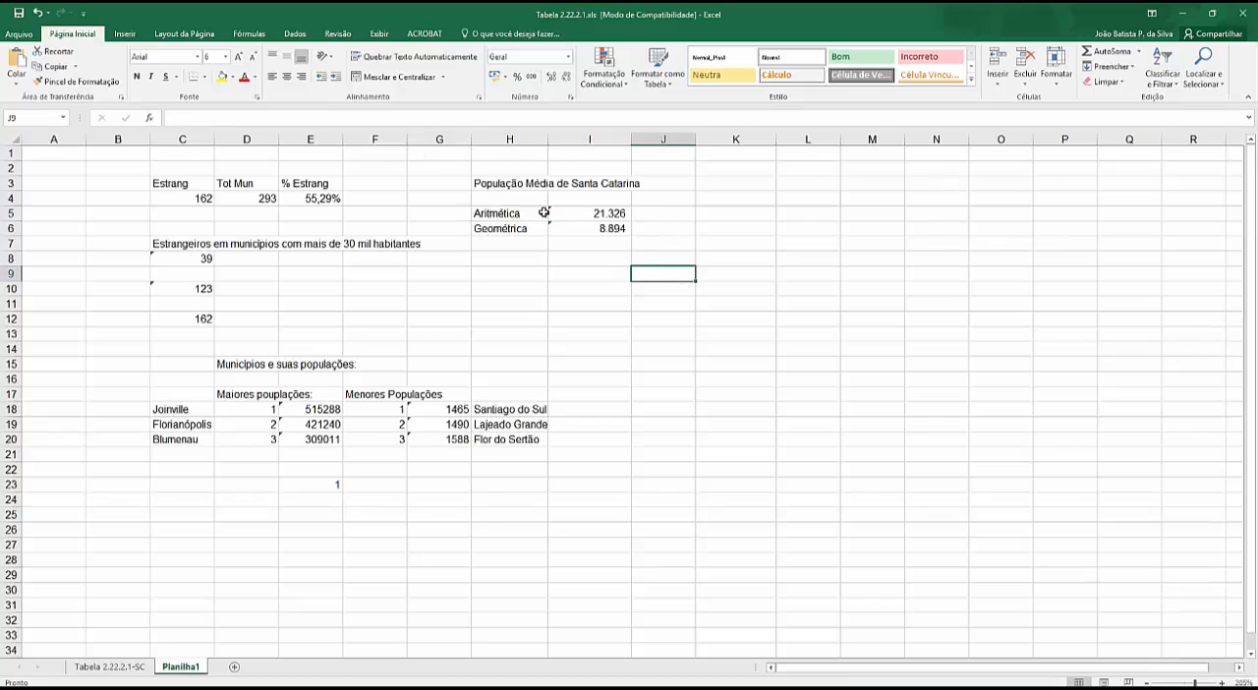
pyautogui.click(149, 117)
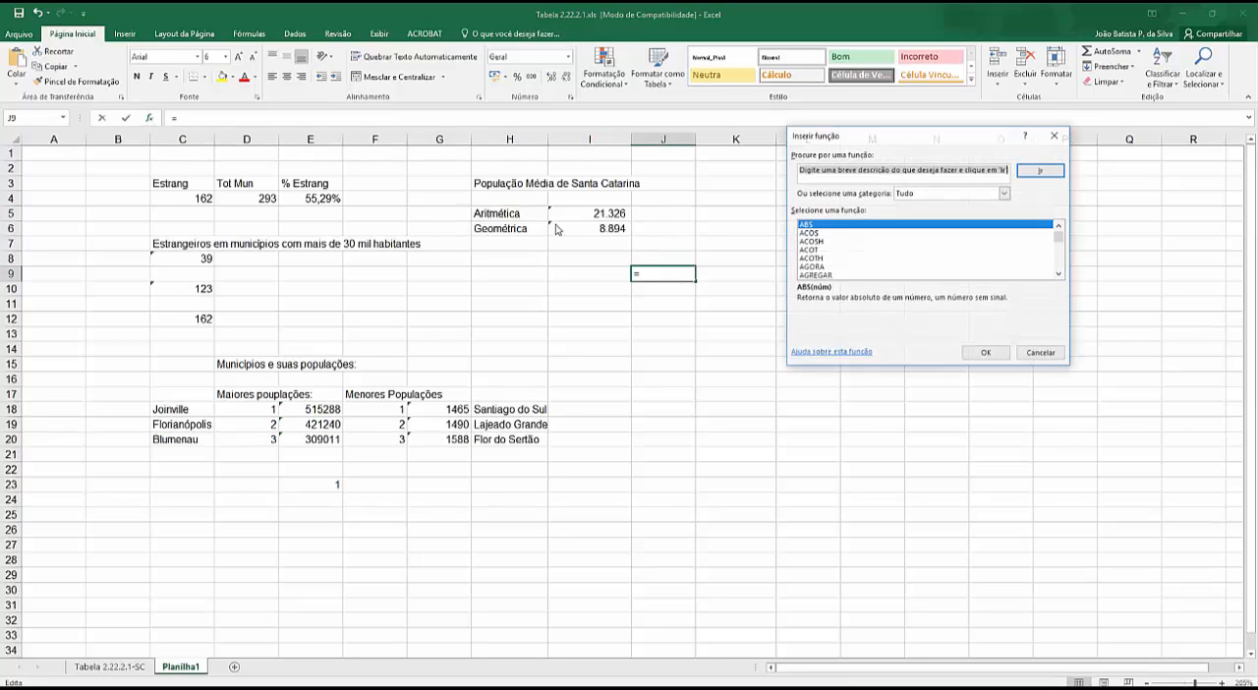
pyautogui.click(950, 194)
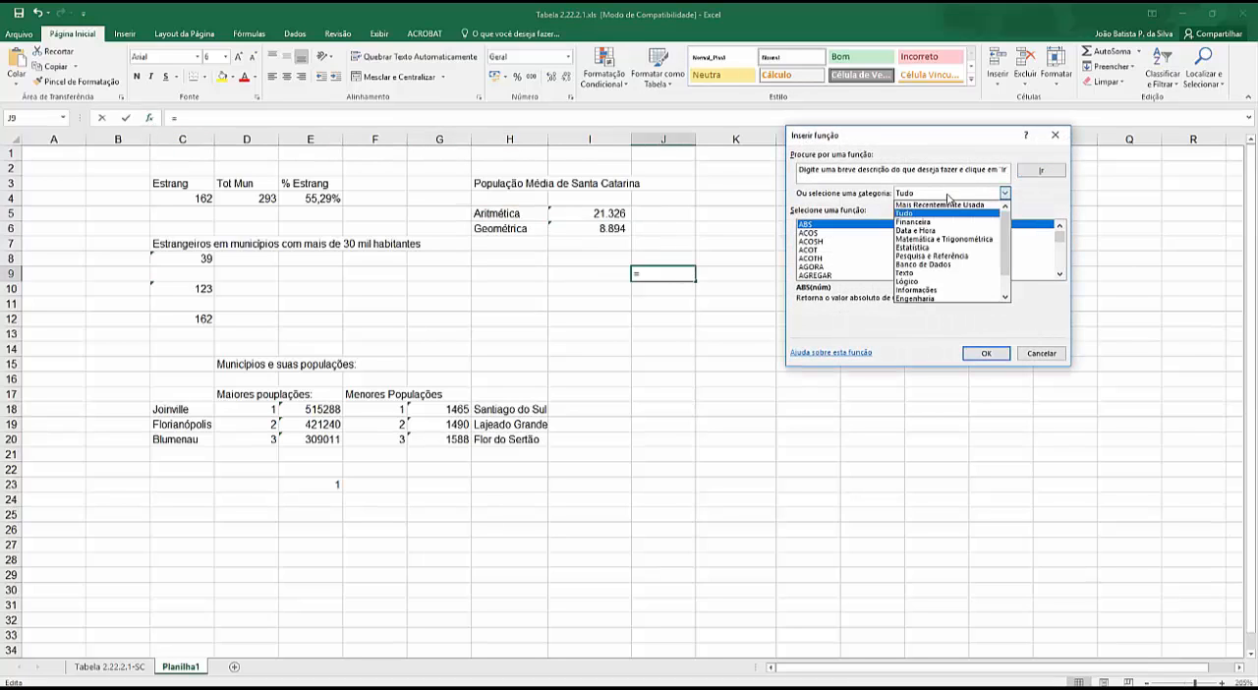
pyautogui.click(921, 248)
pyautogui.click(1060, 275)
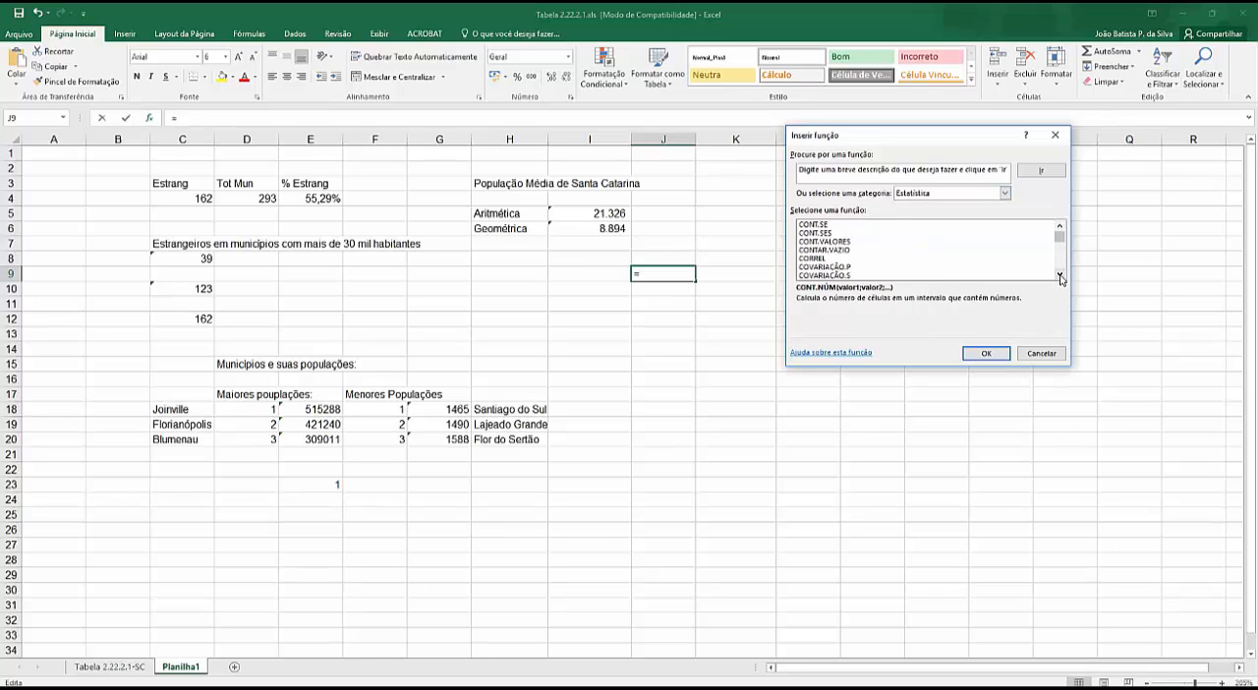
pyautogui.click(1059, 275)
pyautogui.click(1060, 275)
pyautogui.click(1060, 275)
pyautogui.click(1060, 275)
pyautogui.click(1060, 275)
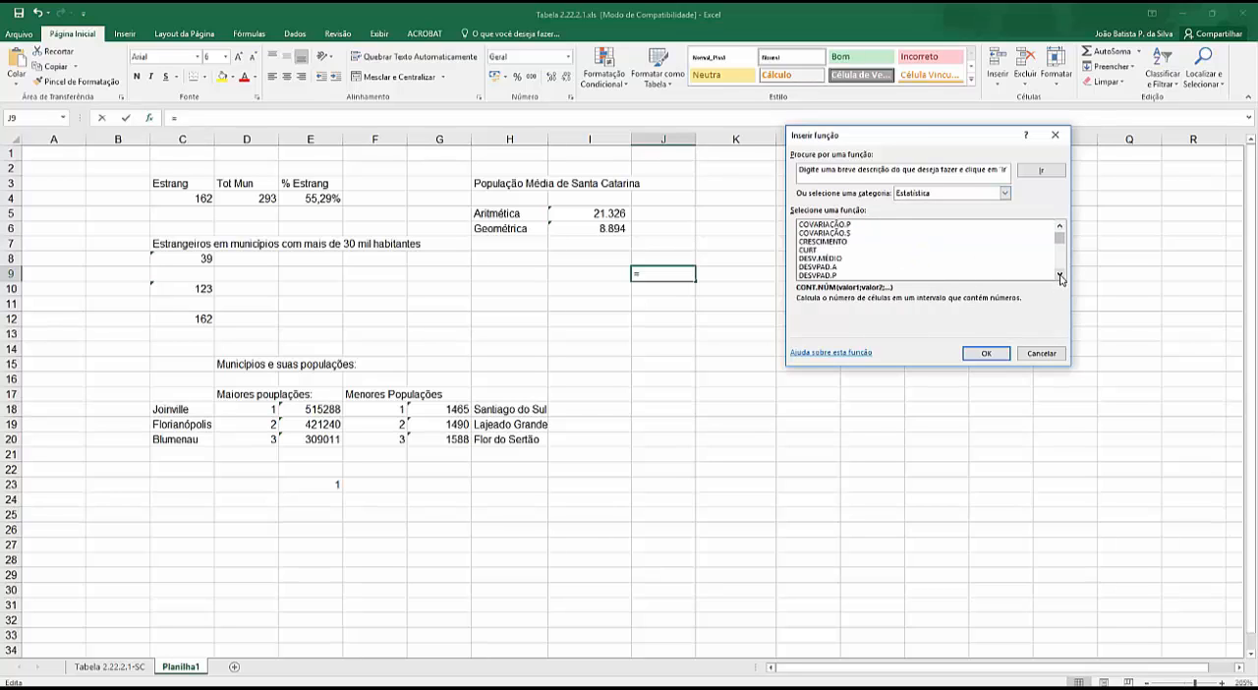
pyautogui.click(1060, 275)
pyautogui.click(1059, 275)
pyautogui.click(1060, 275)
pyautogui.click(1059, 275)
pyautogui.click(1060, 275)
pyautogui.click(1059, 275)
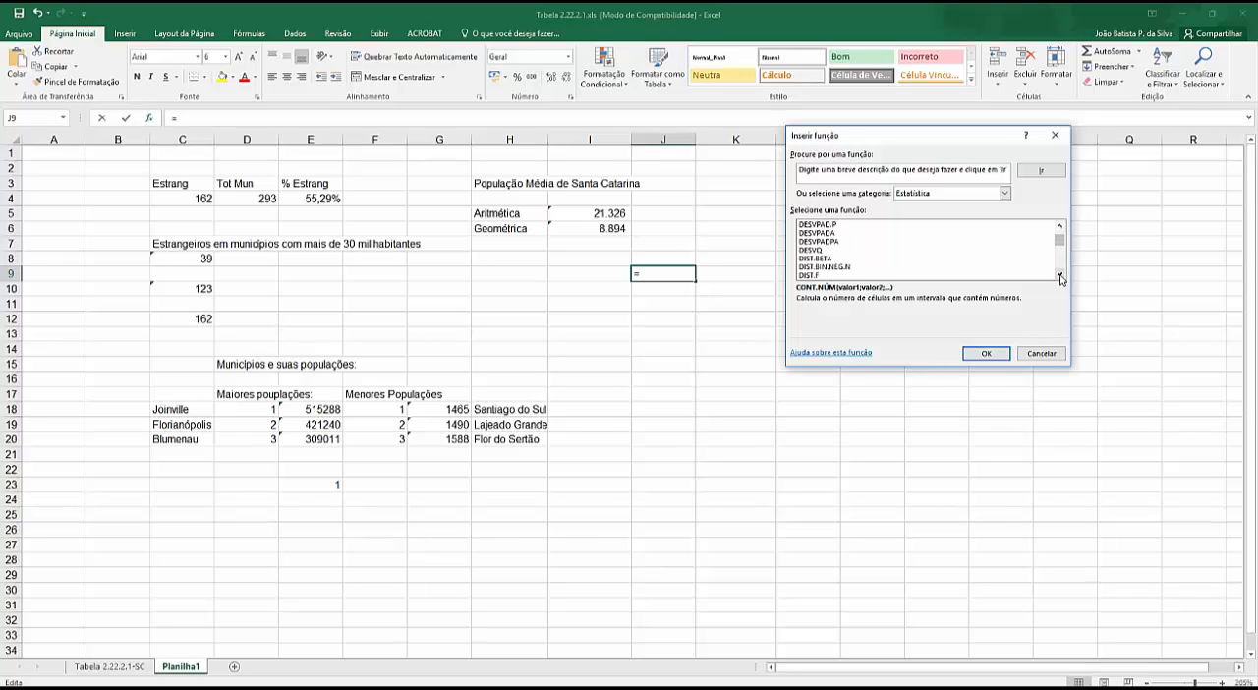
pyautogui.click(1060, 276)
pyautogui.click(1059, 276)
pyautogui.click(1060, 276)
pyautogui.click(1060, 277)
pyautogui.click(1060, 276)
pyautogui.click(1060, 276)
pyautogui.click(1060, 277)
pyautogui.click(1059, 276)
pyautogui.click(1060, 277)
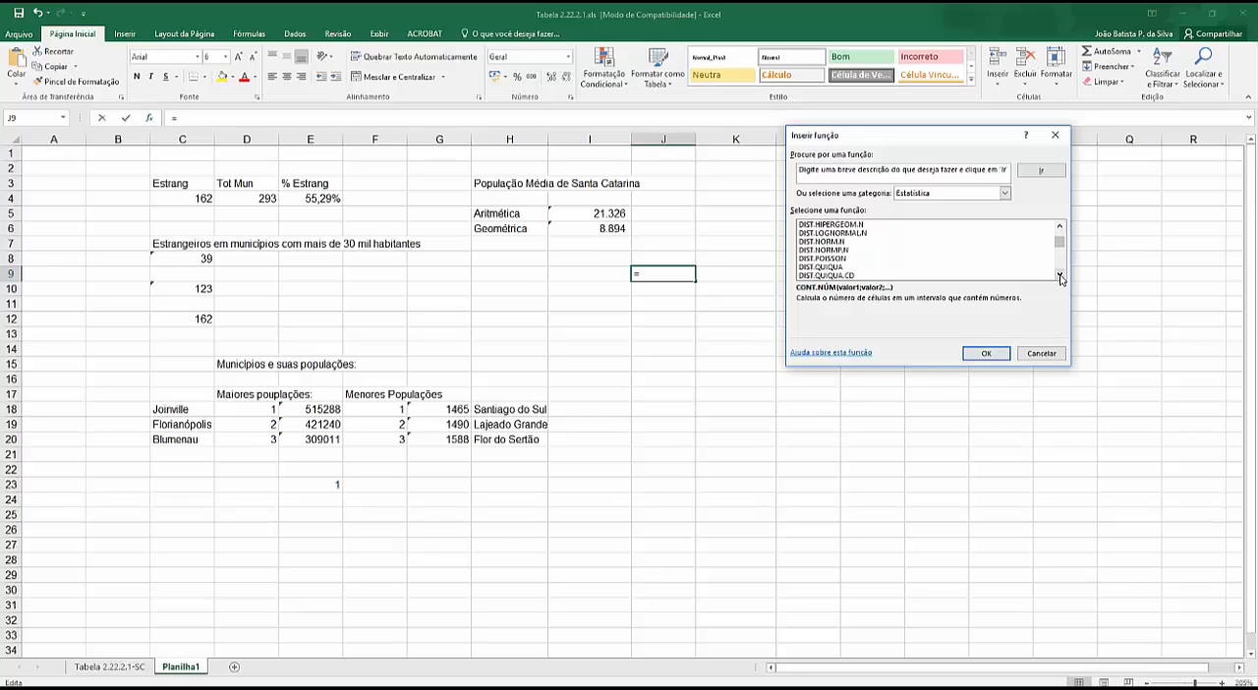
pyautogui.click(1060, 276)
pyautogui.click(1060, 277)
pyautogui.click(1060, 277)
pyautogui.click(1060, 276)
pyautogui.click(1059, 276)
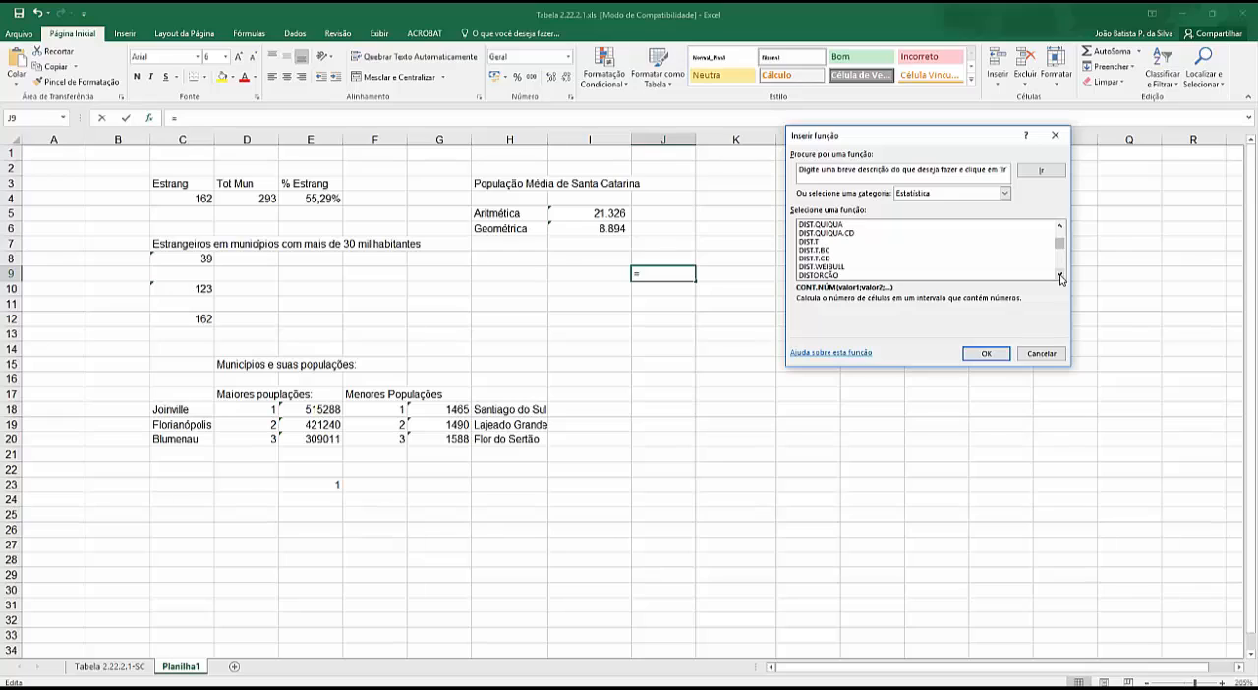
pyautogui.click(1060, 276)
pyautogui.click(1060, 276)
pyautogui.click(1060, 276)
pyautogui.click(1060, 276)
pyautogui.click(1060, 276)
pyautogui.click(1059, 277)
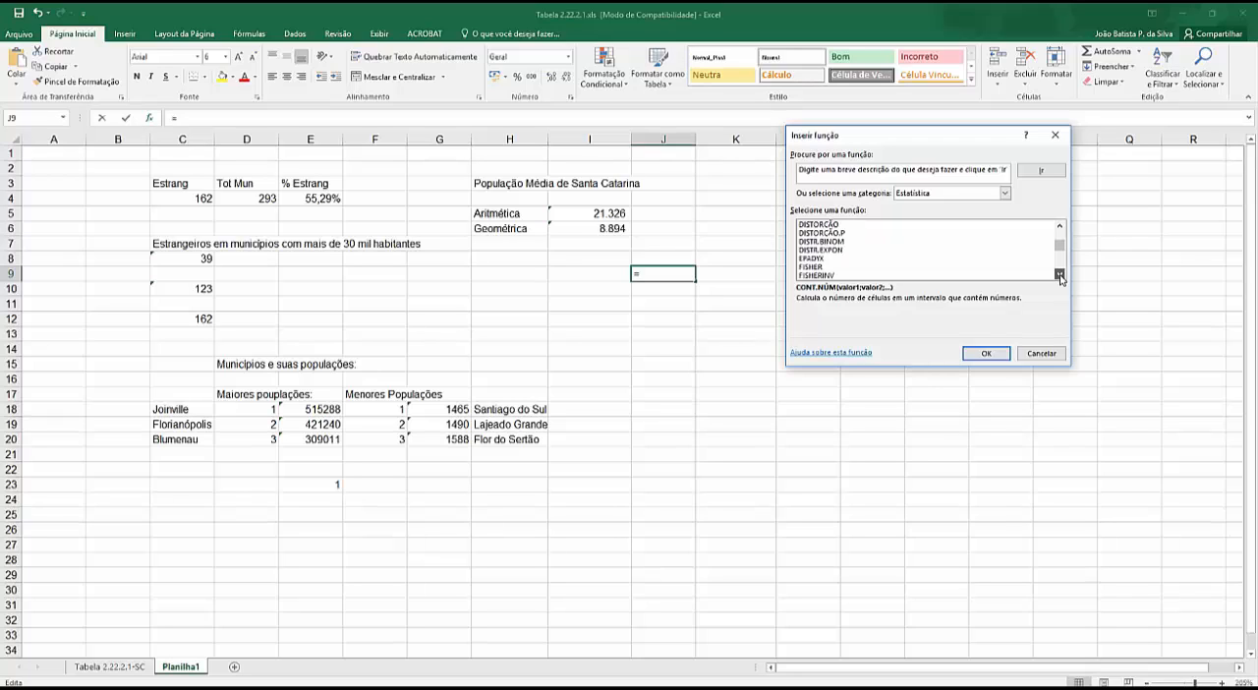
pyautogui.click(1060, 276)
pyautogui.click(1059, 277)
pyautogui.click(1060, 276)
pyautogui.click(1060, 277)
pyautogui.click(1060, 276)
pyautogui.click(1059, 276)
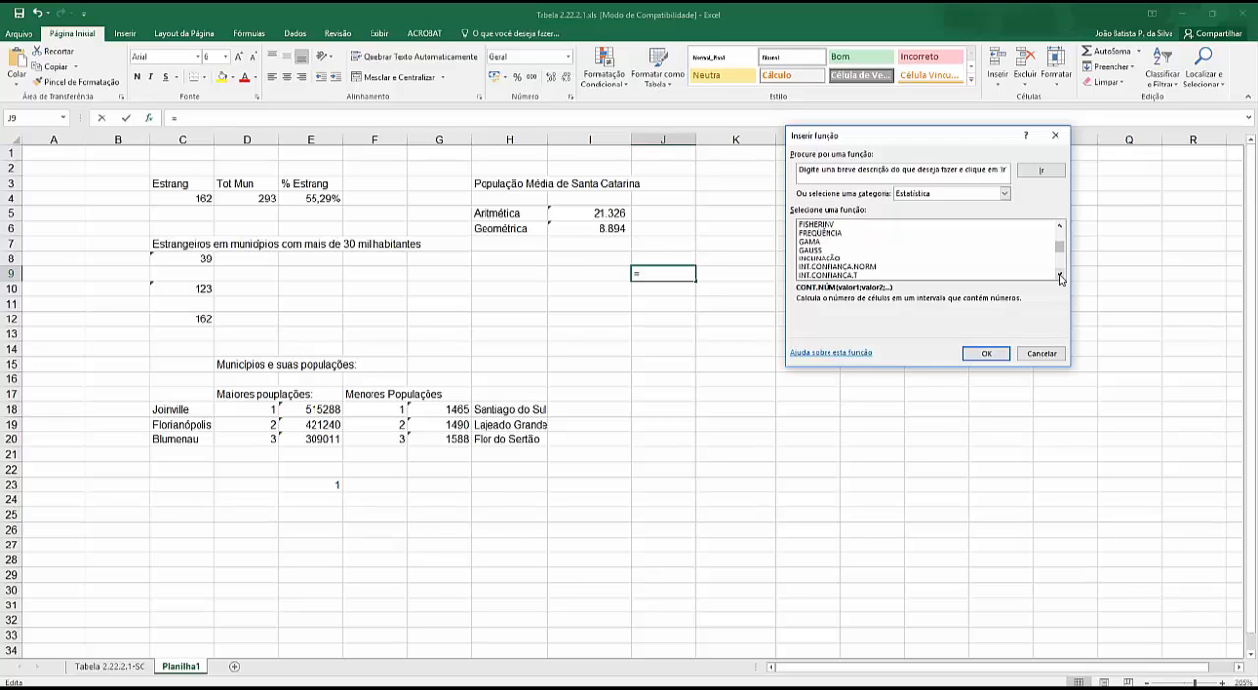
pyautogui.click(1060, 276)
pyautogui.click(1060, 276)
pyautogui.click(1060, 276)
pyautogui.click(1060, 277)
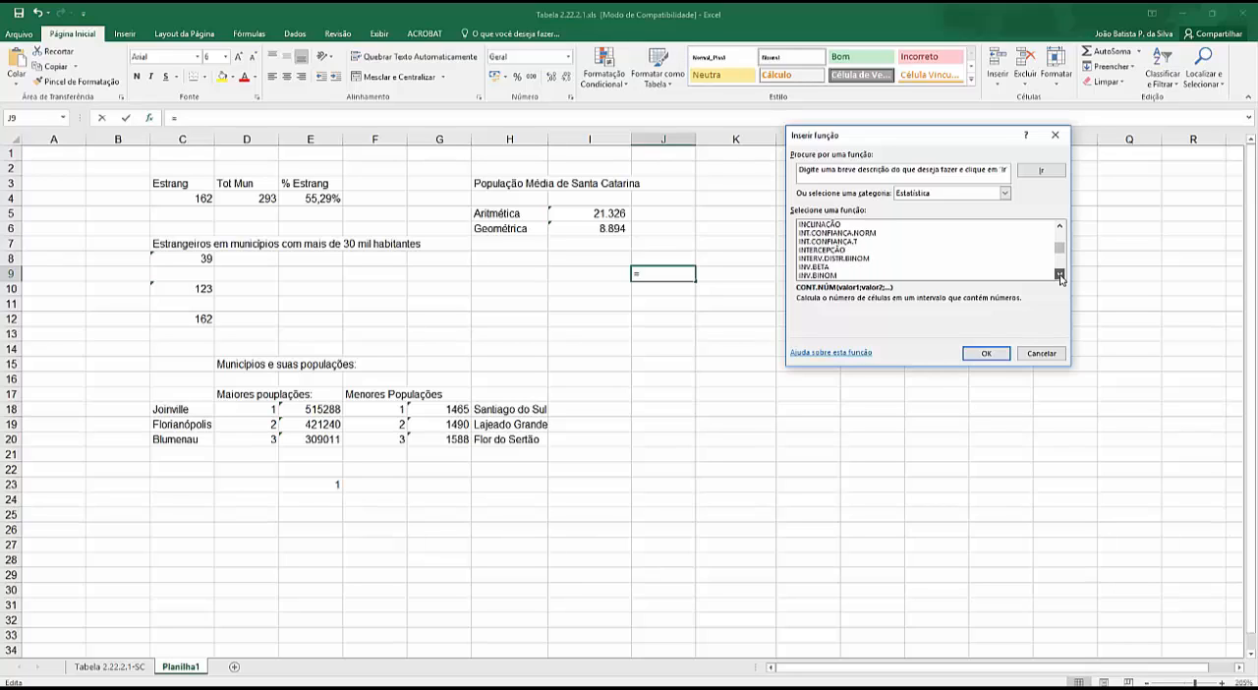
pyautogui.click(1059, 276)
pyautogui.click(1059, 276)
pyautogui.click(1060, 276)
pyautogui.click(1059, 276)
pyautogui.click(1060, 276)
pyautogui.click(1060, 276)
pyautogui.click(1060, 276)
pyautogui.click(1060, 277)
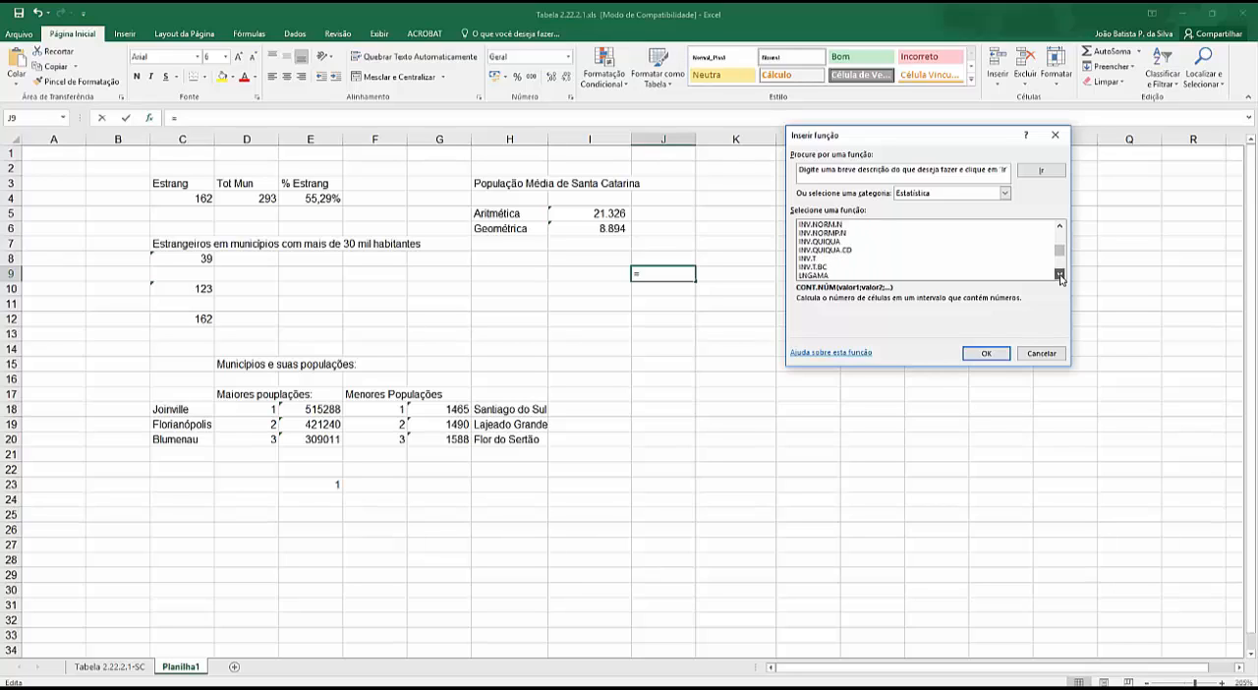
pyautogui.click(1060, 276)
pyautogui.click(1059, 276)
pyautogui.click(1060, 276)
pyautogui.click(1060, 276)
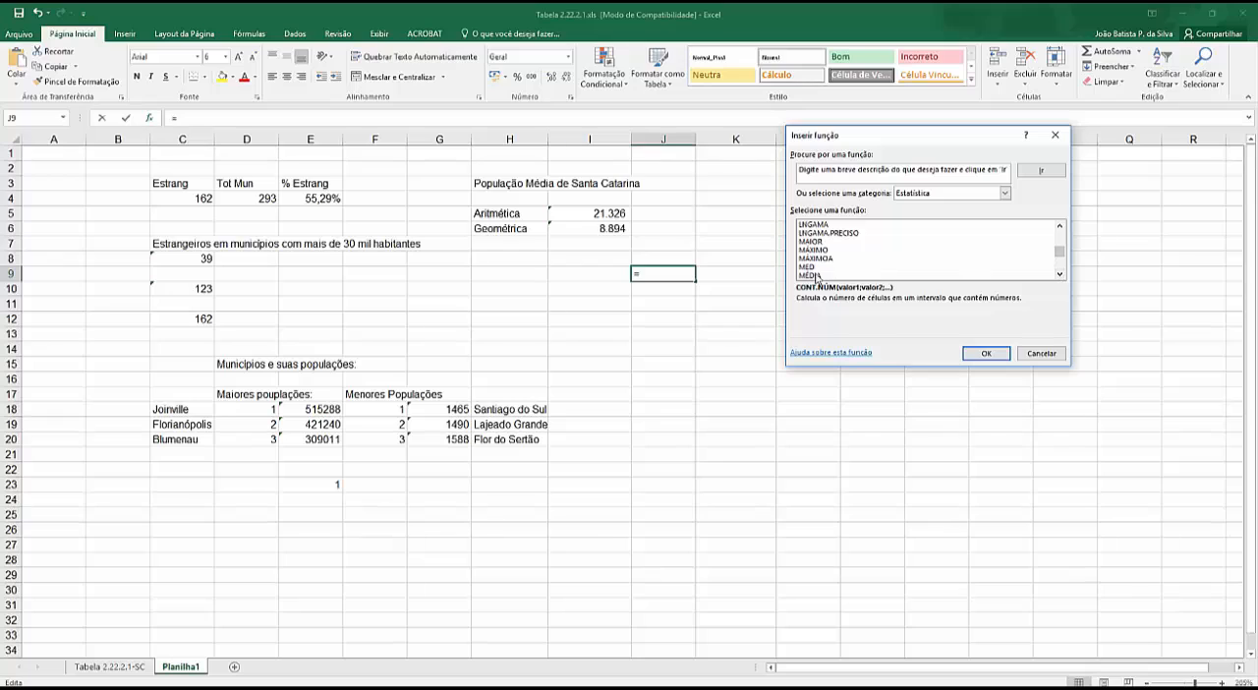
pyautogui.click(807, 267)
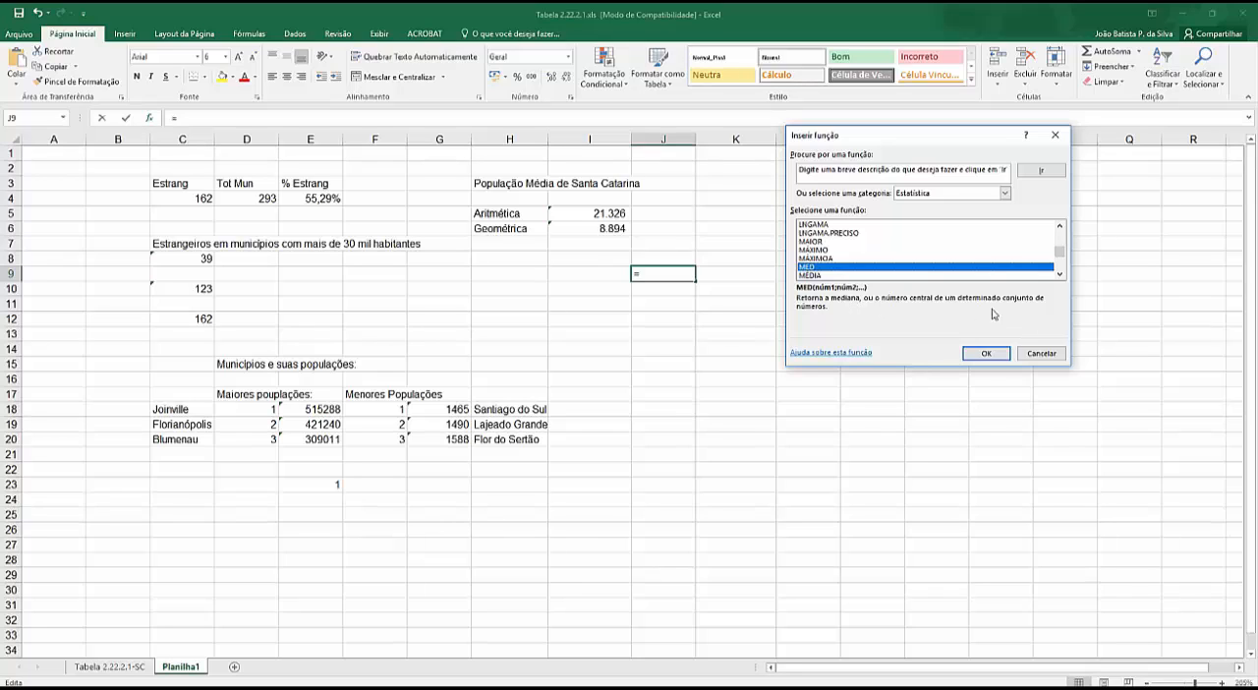
# - Examine the MÉDIA function variants and the following statistical functions, and read the description of MÍNIMOA
pyautogui.click(1060, 276)
pyautogui.click(1060, 275)
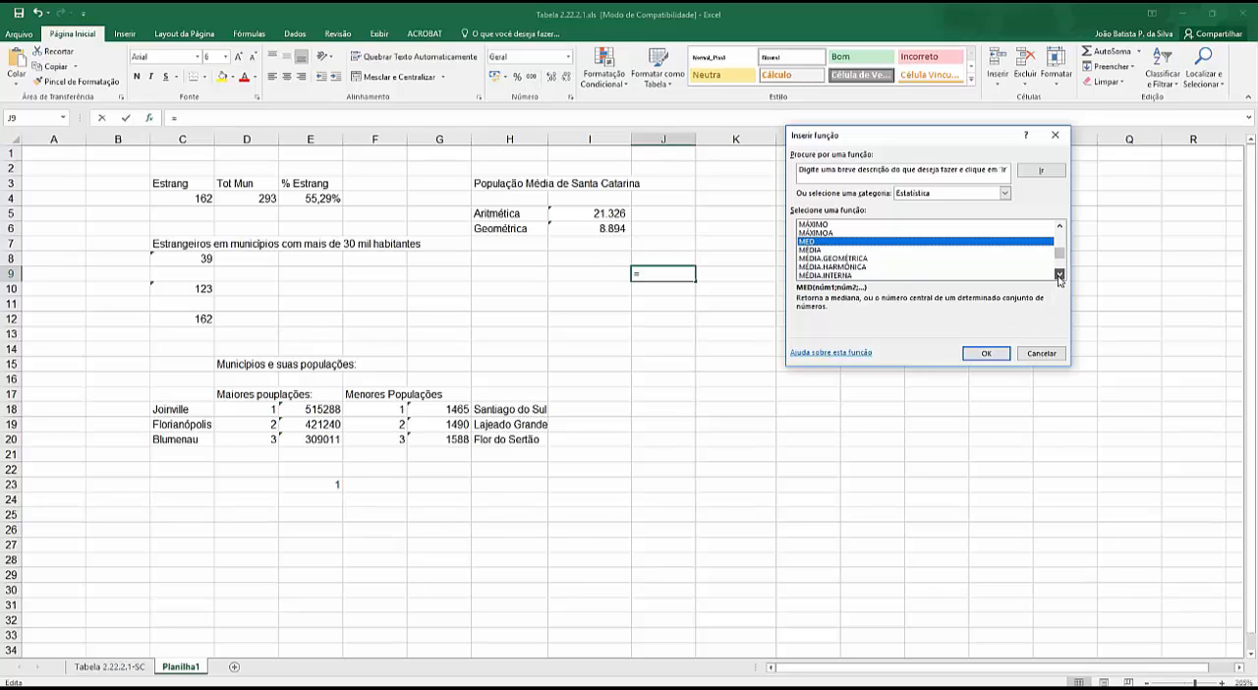
pyautogui.click(1060, 276)
pyautogui.click(1060, 276)
pyautogui.click(1060, 276)
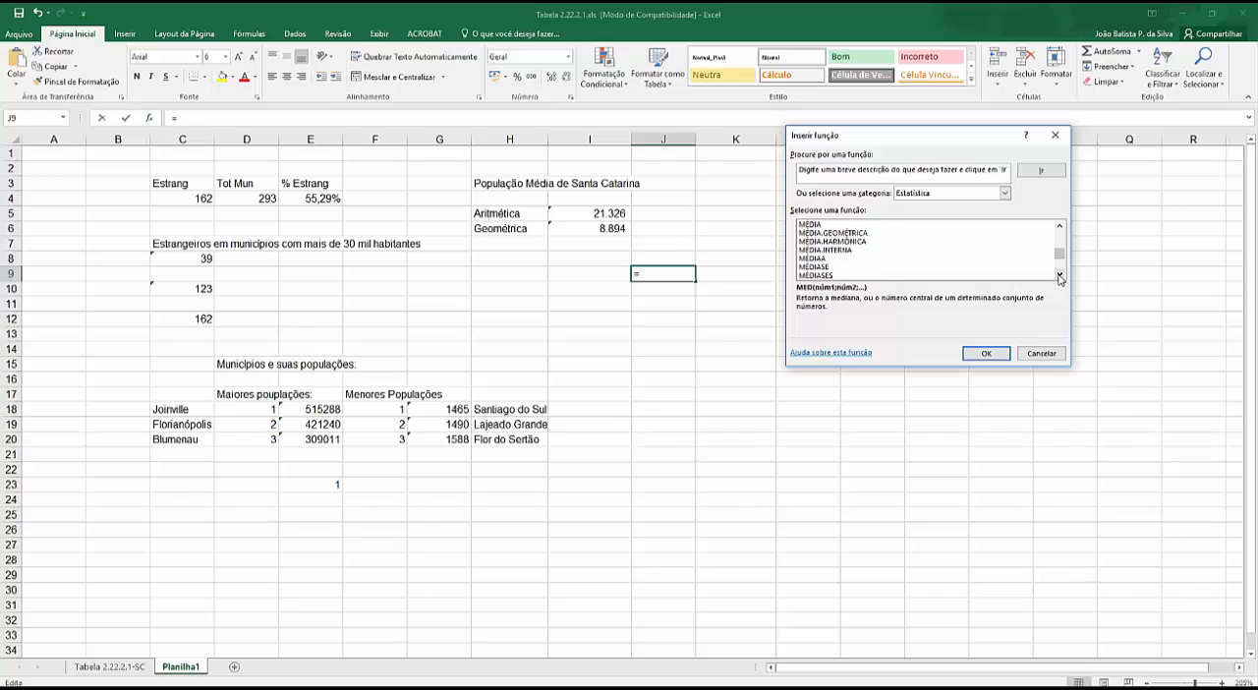
pyautogui.click(1060, 275)
pyautogui.click(1060, 275)
pyautogui.click(1060, 275)
pyautogui.click(1060, 276)
pyautogui.click(1059, 275)
pyautogui.click(1060, 275)
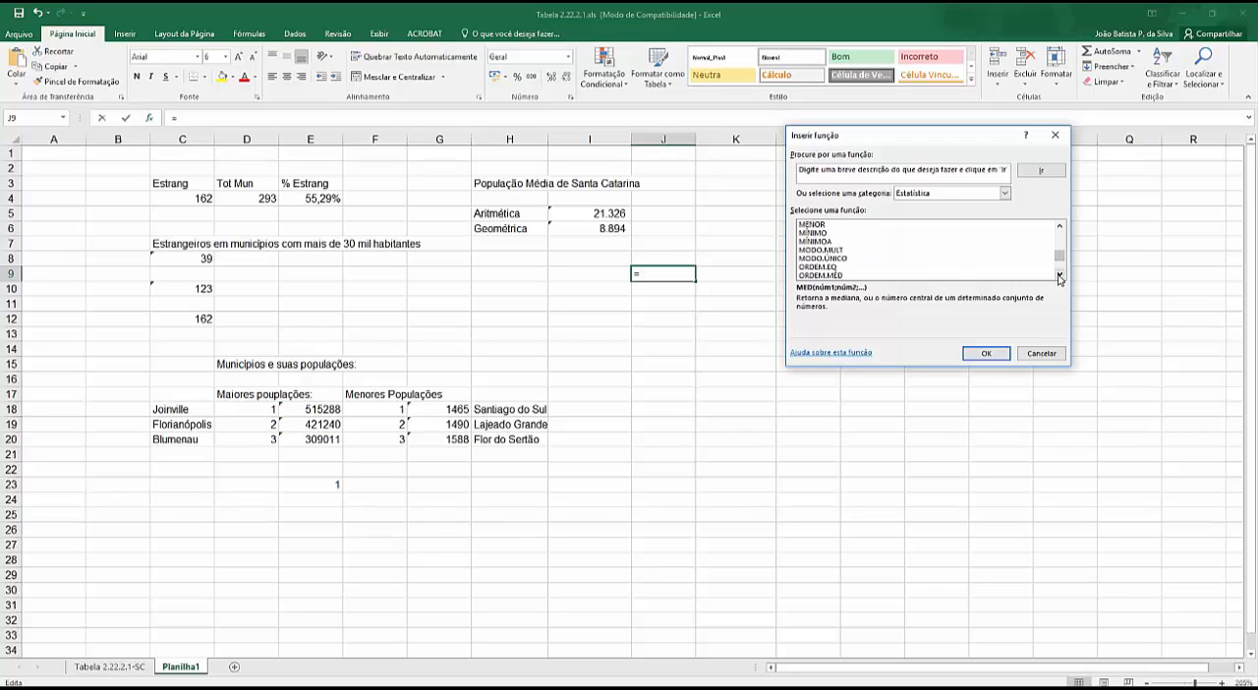
pyautogui.click(825, 243)
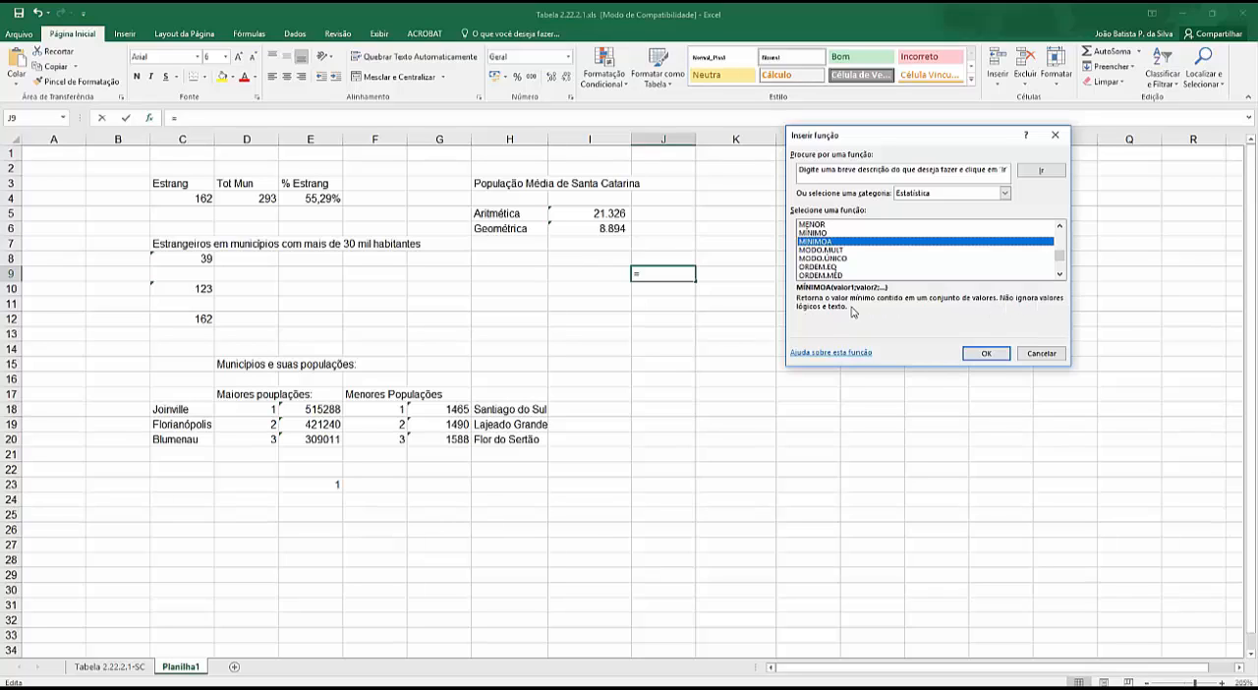
# - Look over the ORDEM and PERCENTIL functions, return towards the start of the Estatística list, and cancel the function insertion
pyautogui.doubleClick(1059, 274)
pyautogui.doubleClick(1060, 276)
pyautogui.click(1060, 275)
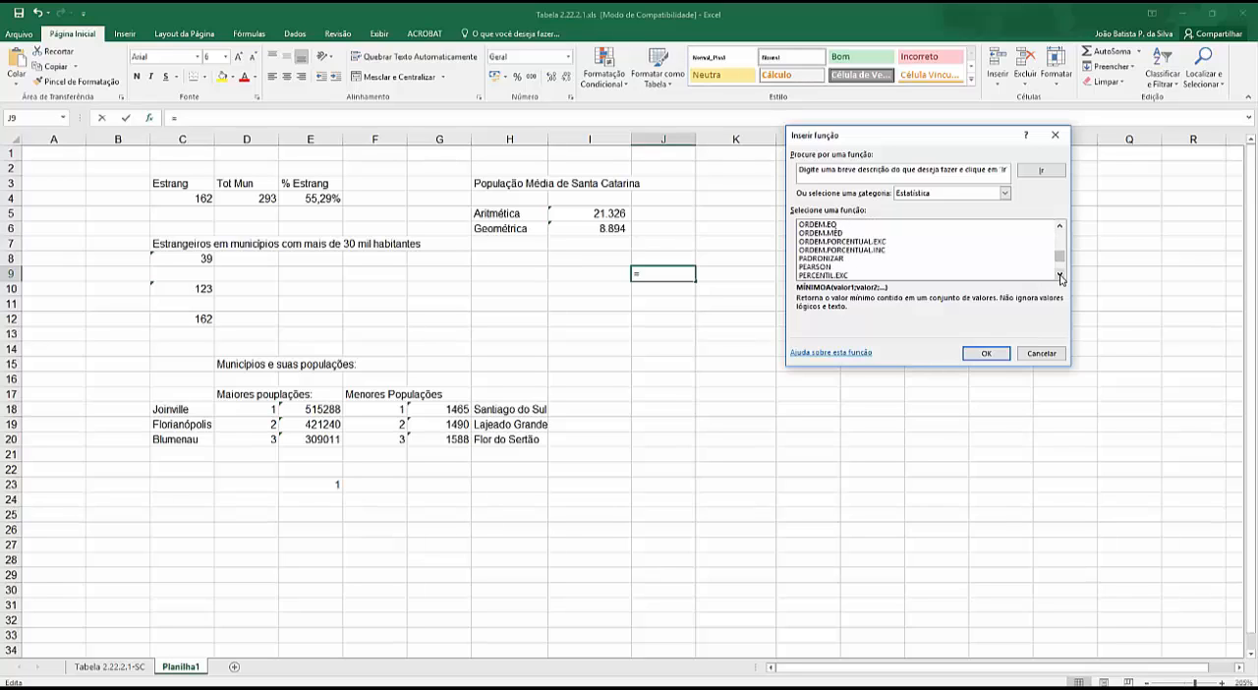
pyautogui.moveTo(1060, 255); pyautogui.dragTo(1060, 234)
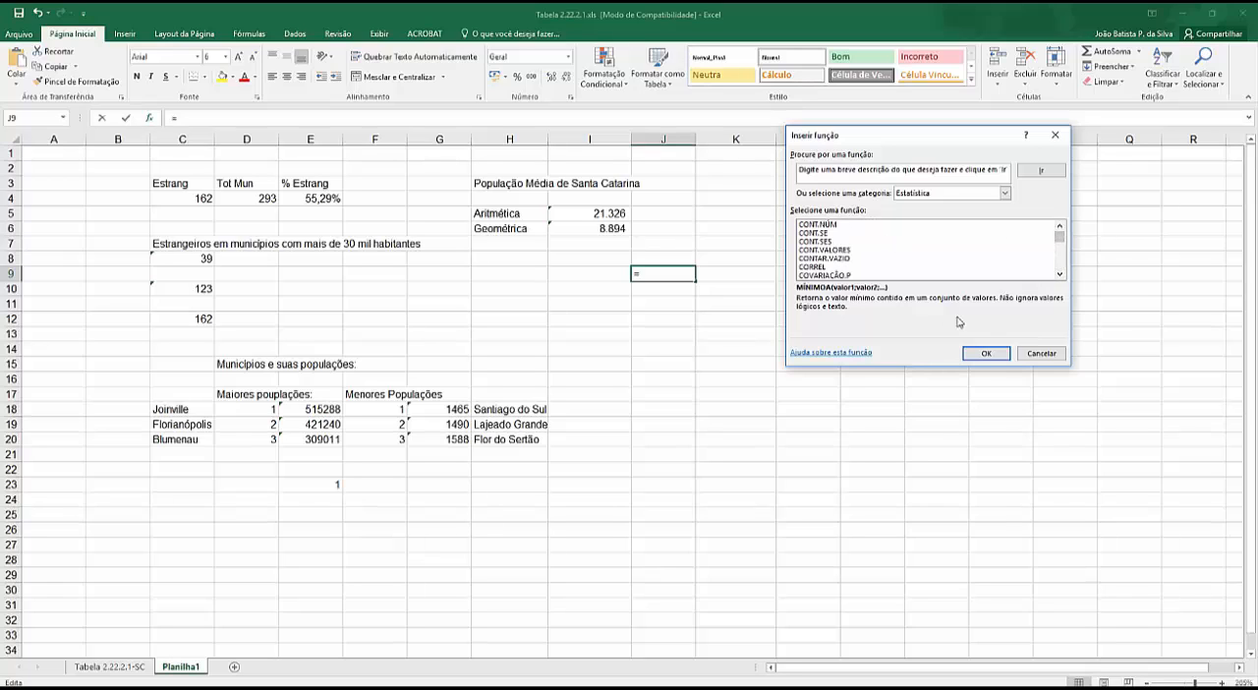
pyautogui.click(1041, 353)
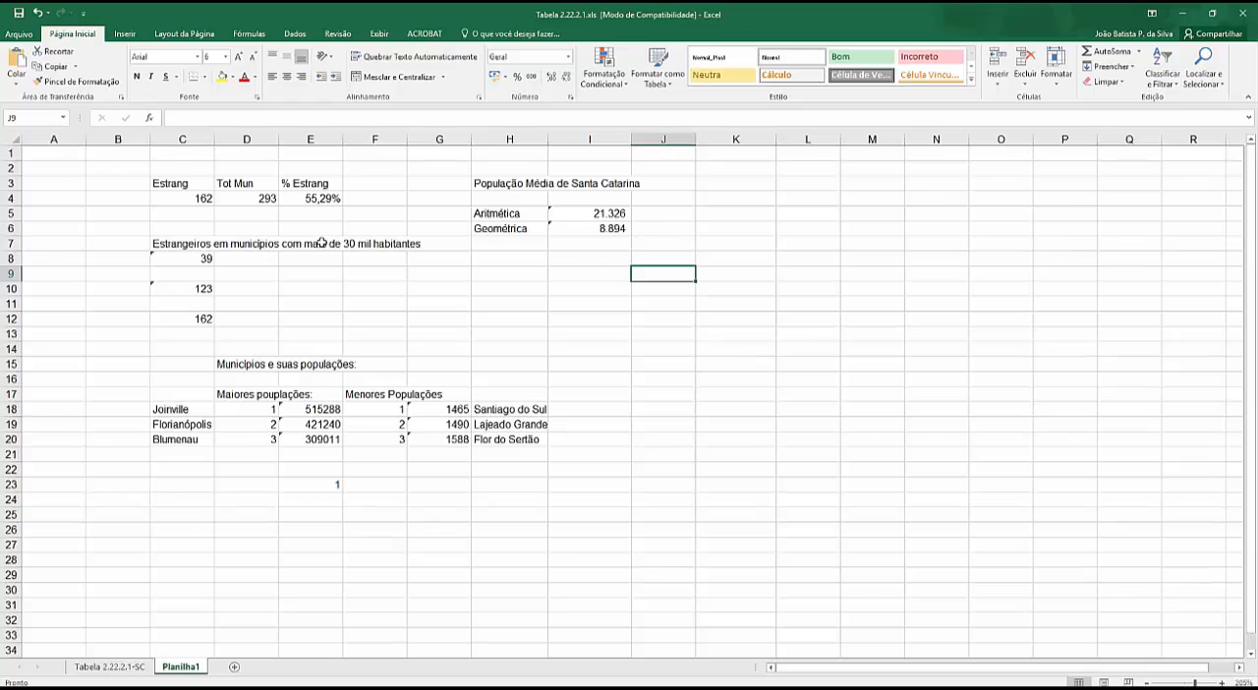
pyautogui.click(574, 266)
pyautogui.click(499, 265)
pyautogui.click(570, 267)
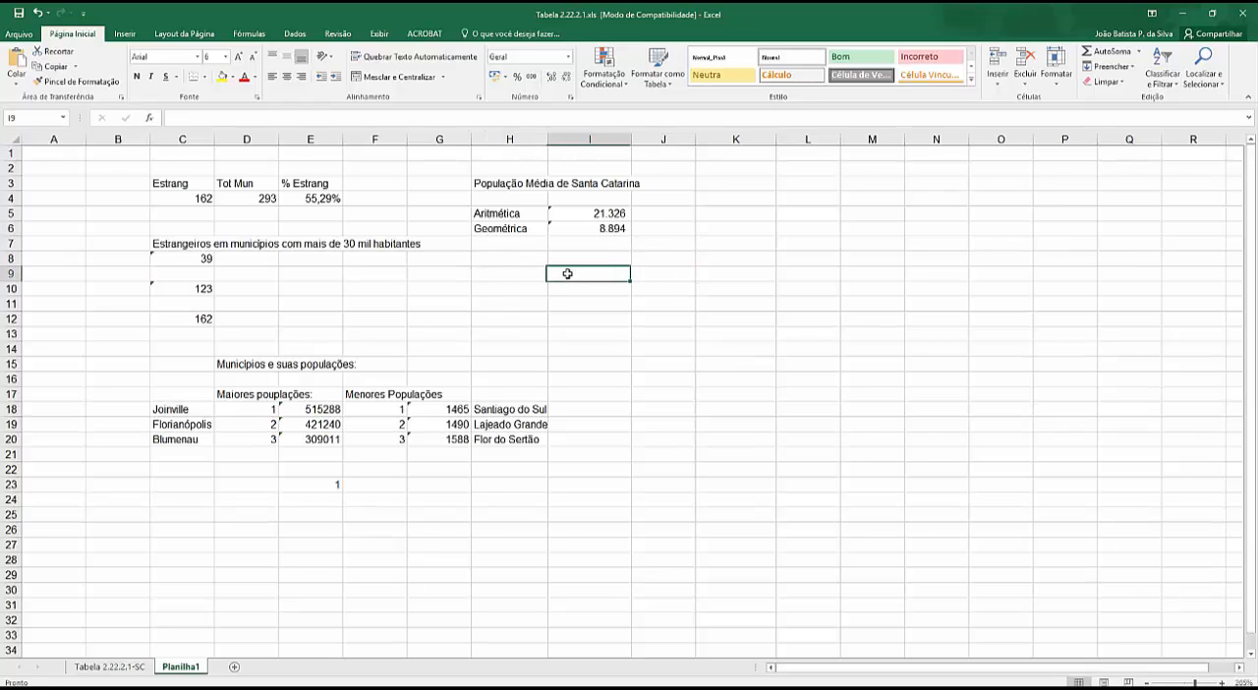
pyautogui.click(535, 260)
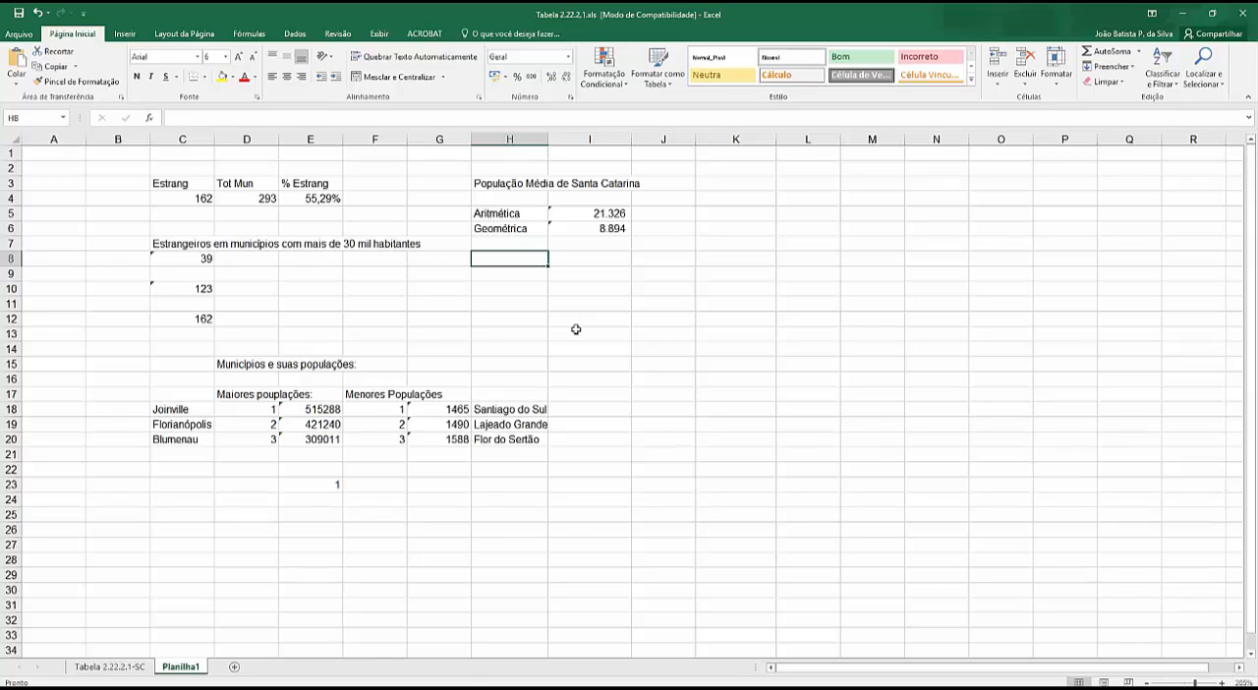
pyautogui.hotkey('alt', 'Tab')
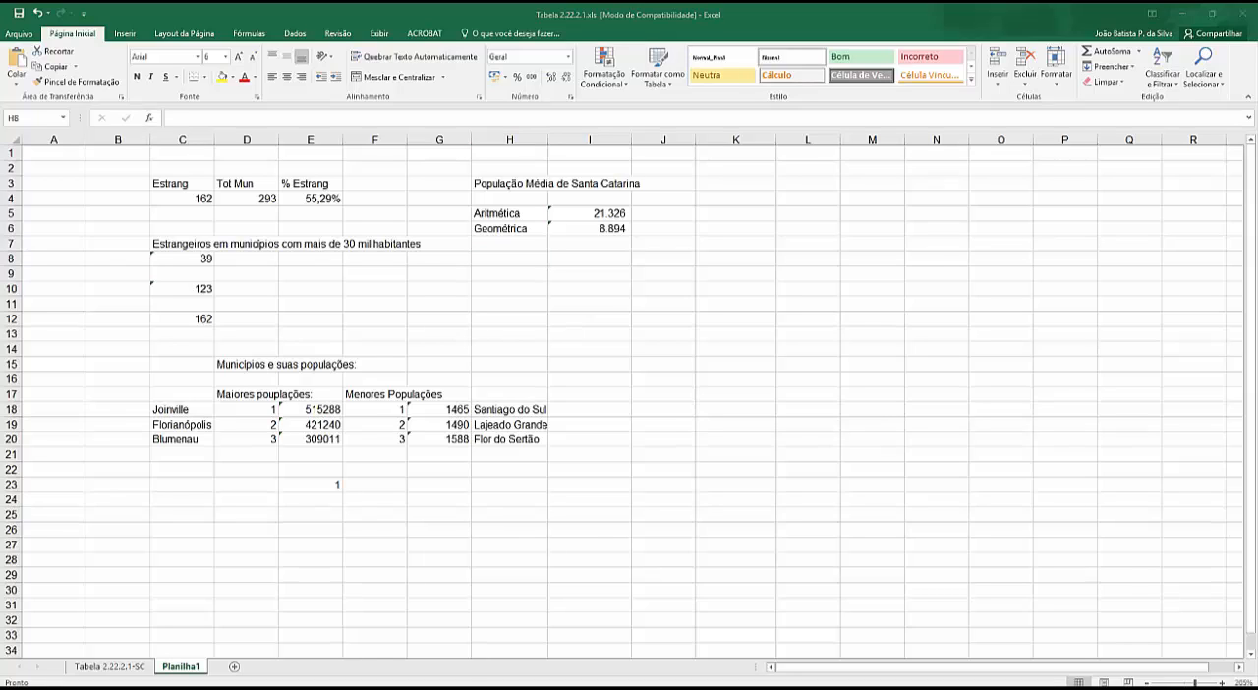